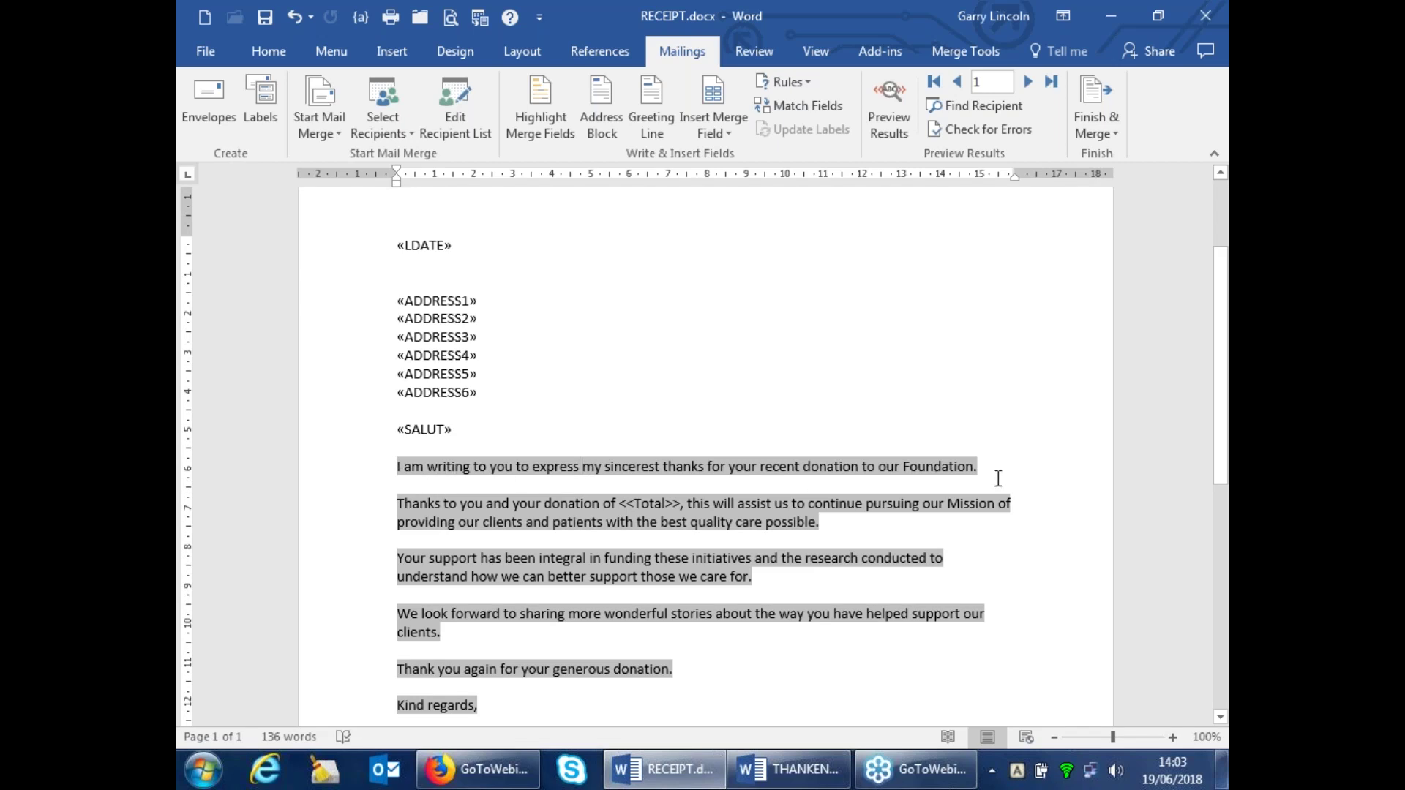
Toggle field codes on in RECEIPT.docx to expose the INCLUDETEXT and MERGEFIELD codes
scroll(998, 478, "down", 2)
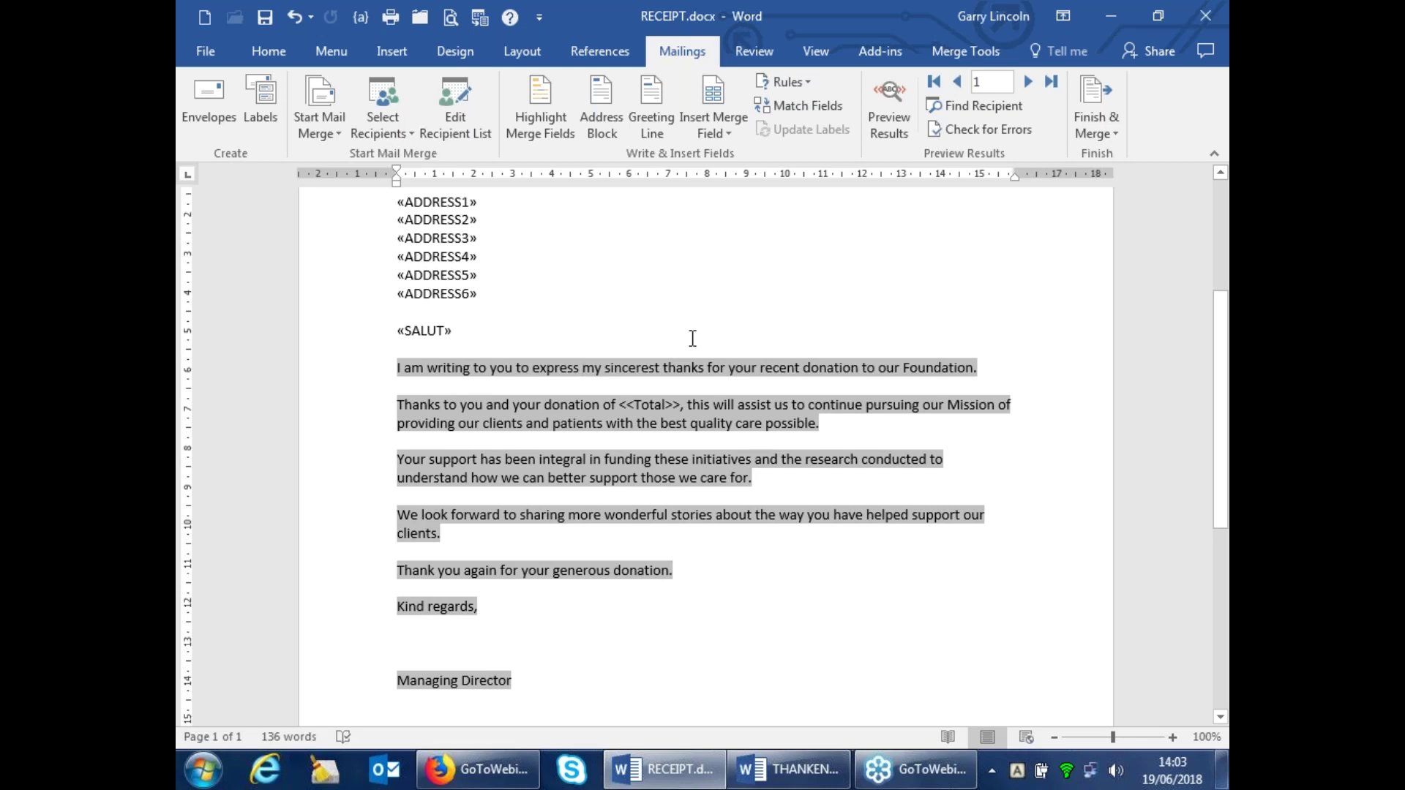
left_click(360, 16)
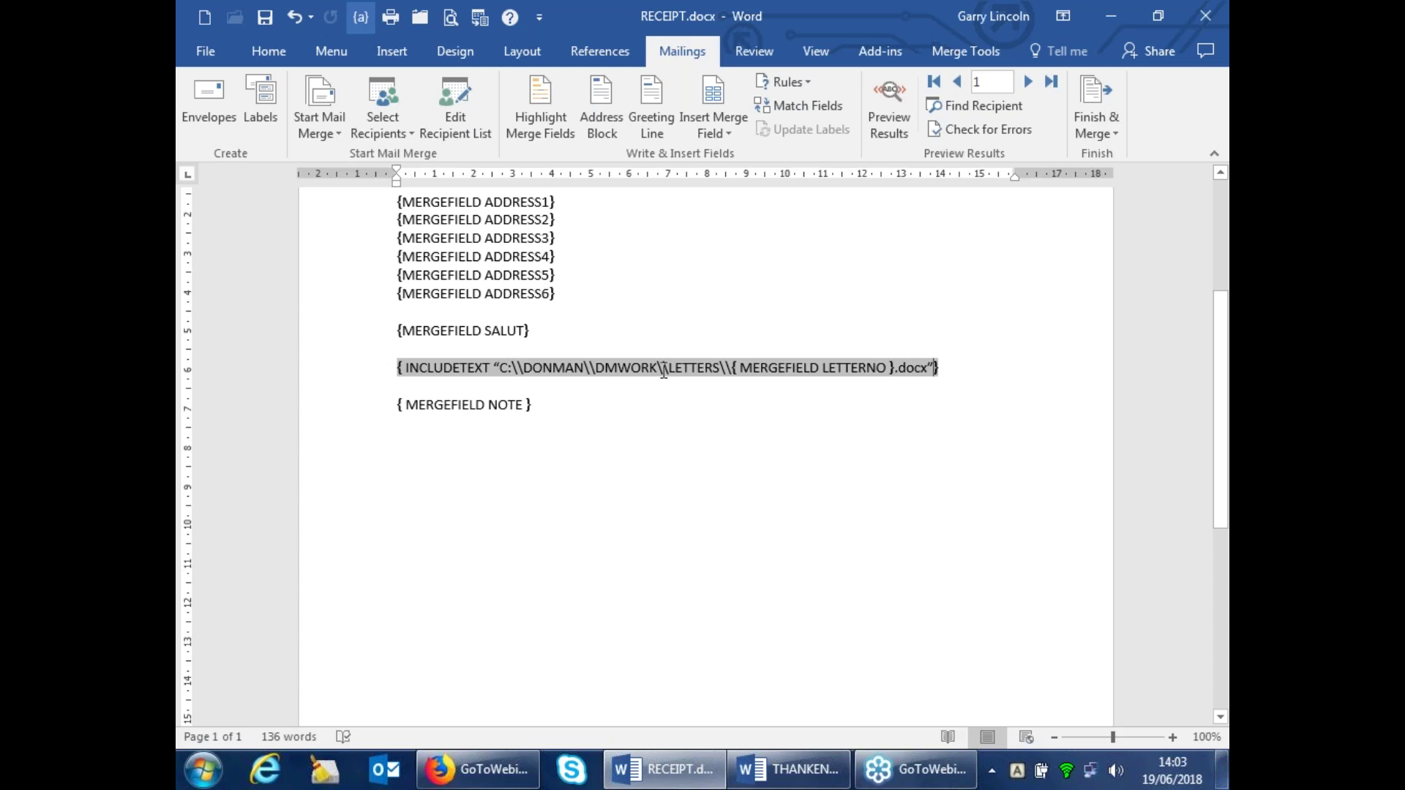
Insert the missing period before 'docx' in the INCLUDETEXT path and toggle back to field results
left_click(895, 369)
type(".")
scroll(672, 480, "down", 2)
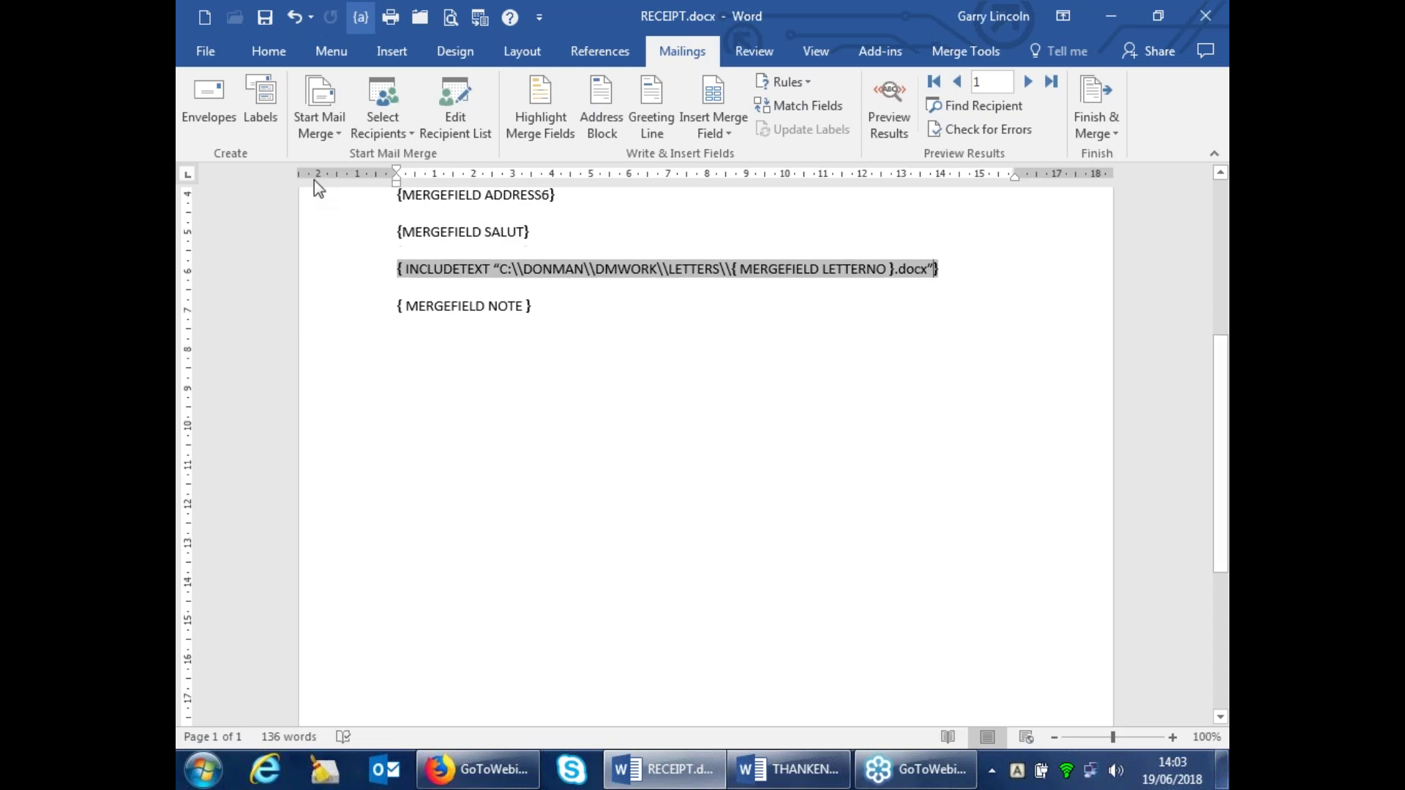
left_click(361, 20)
scroll(754, 447, "down", 6)
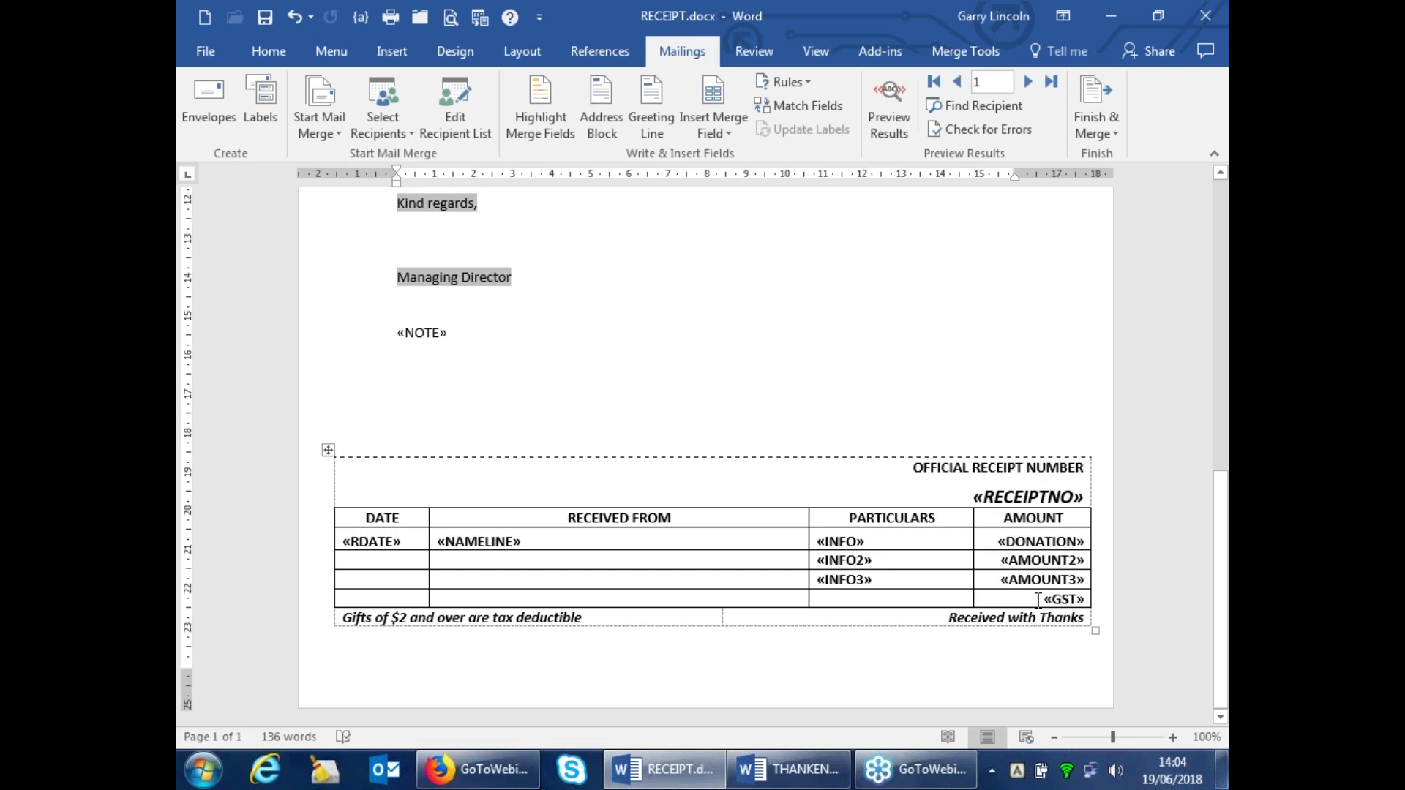
scroll(495, 266, "up", 4)
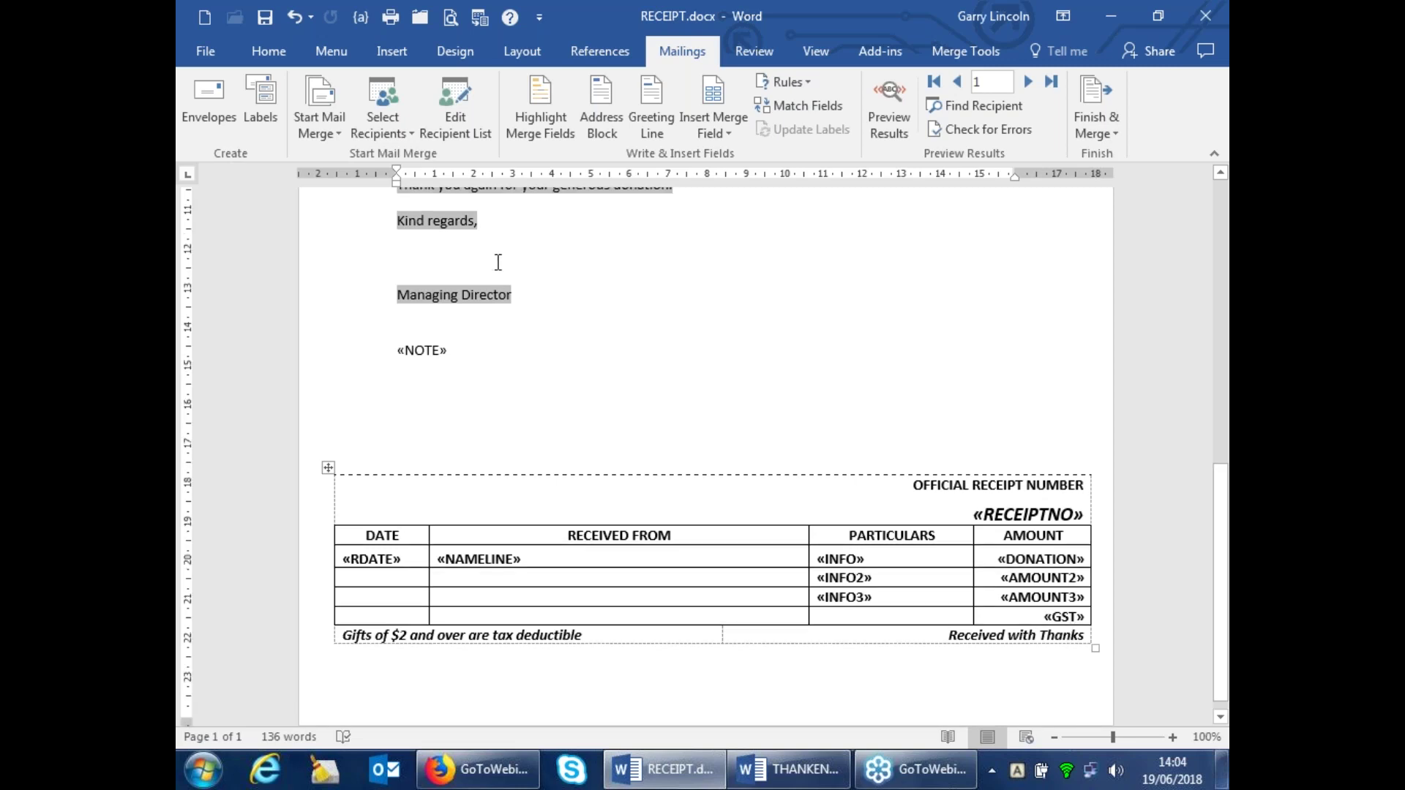
scroll(620, 355, "up", 10)
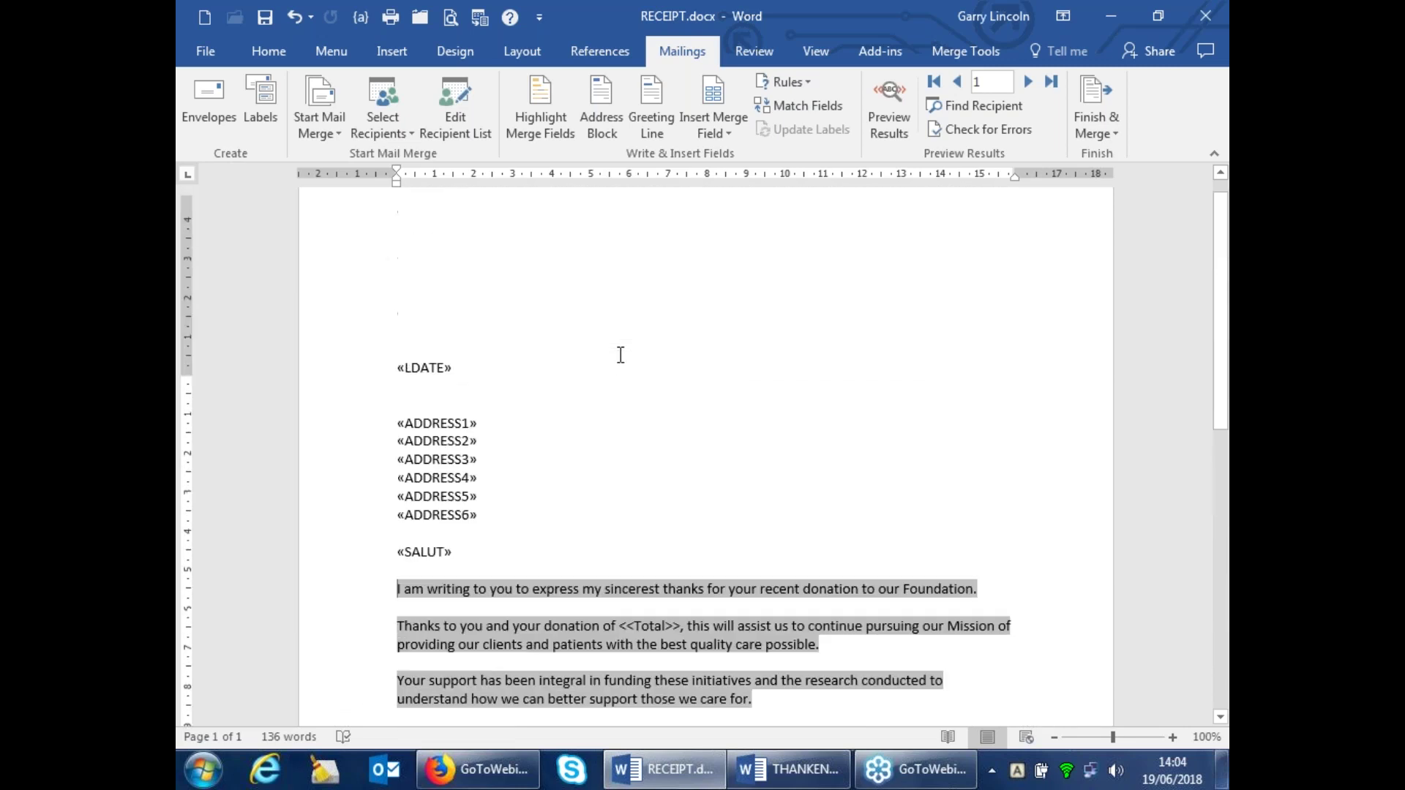
scroll(476, 389, "down", 5)
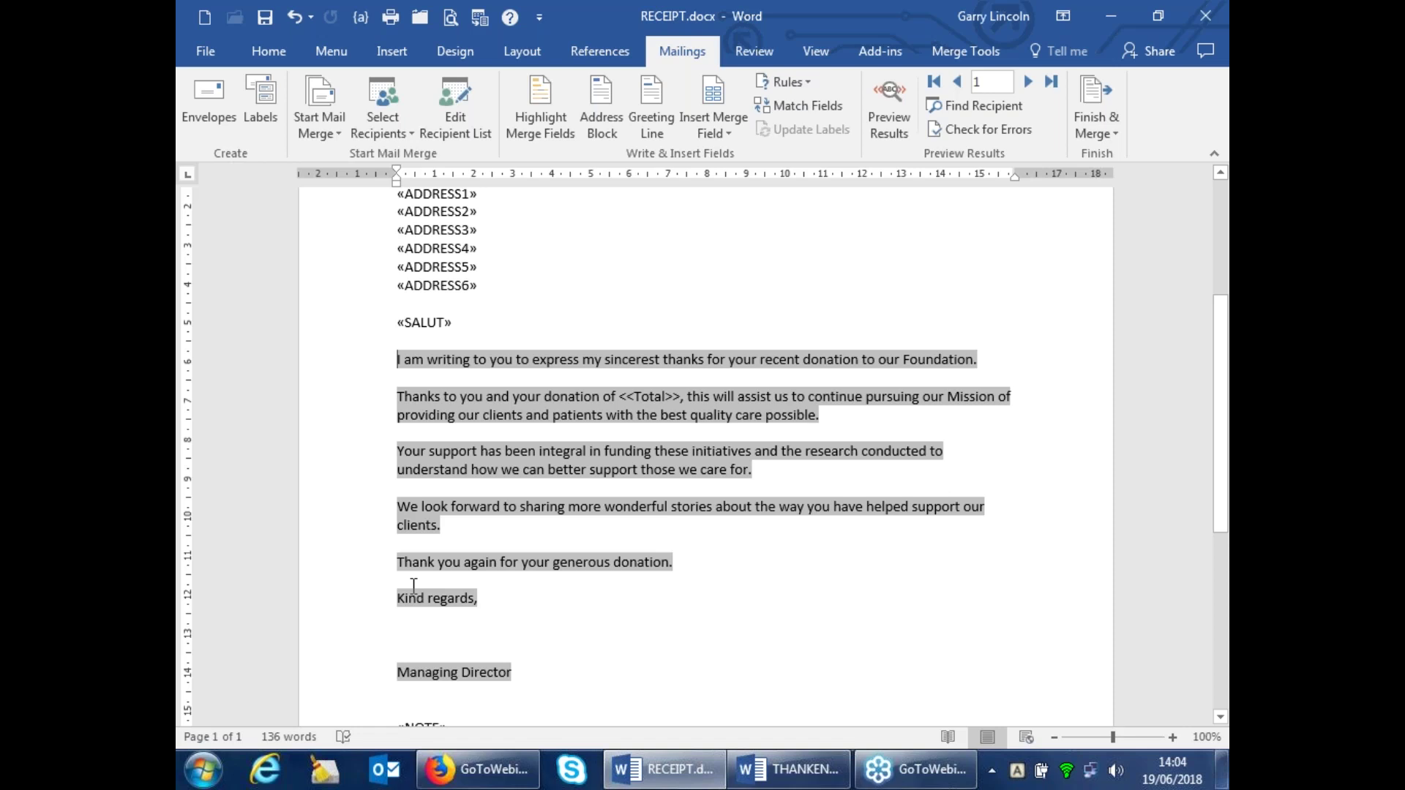
scroll(716, 517, "down", 9)
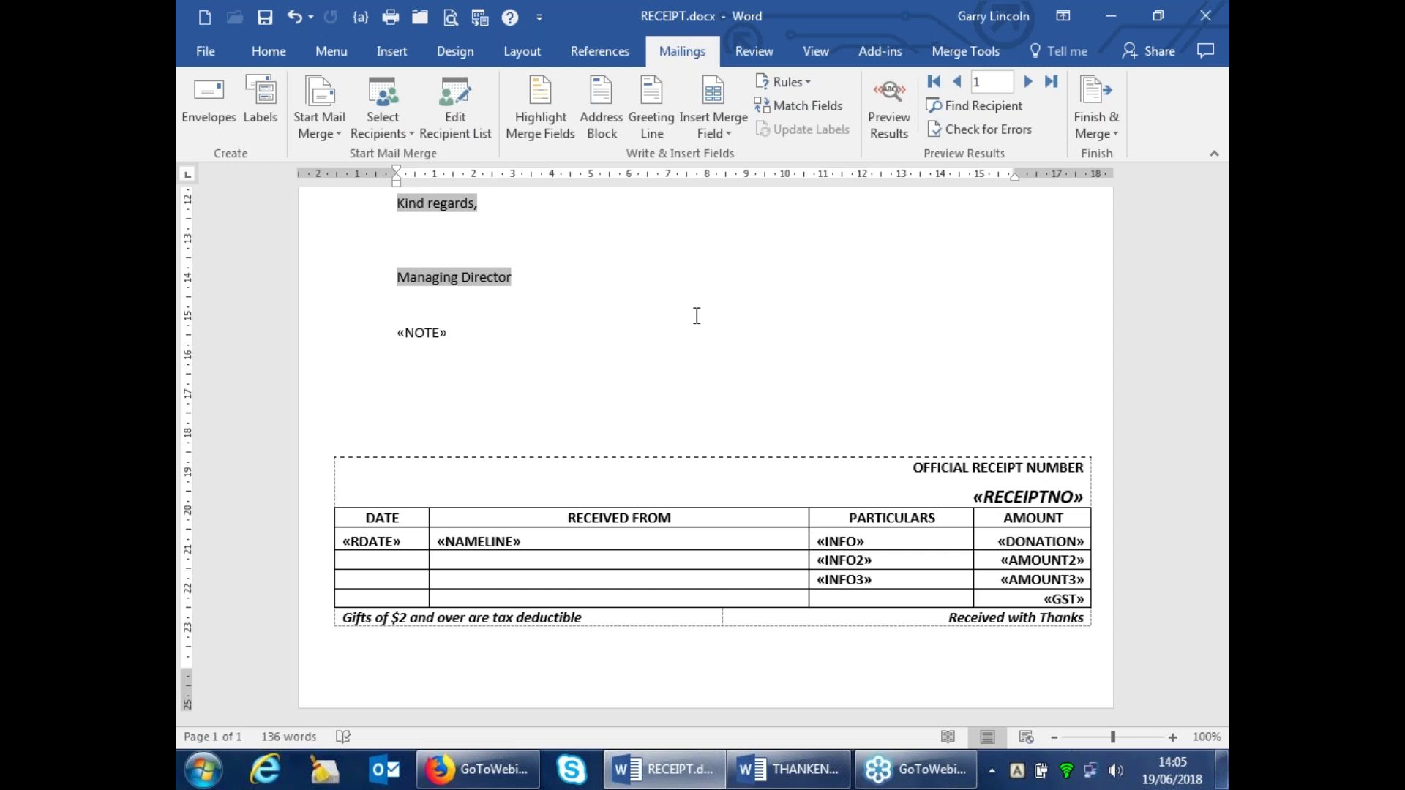
scroll(686, 318, "up", 7)
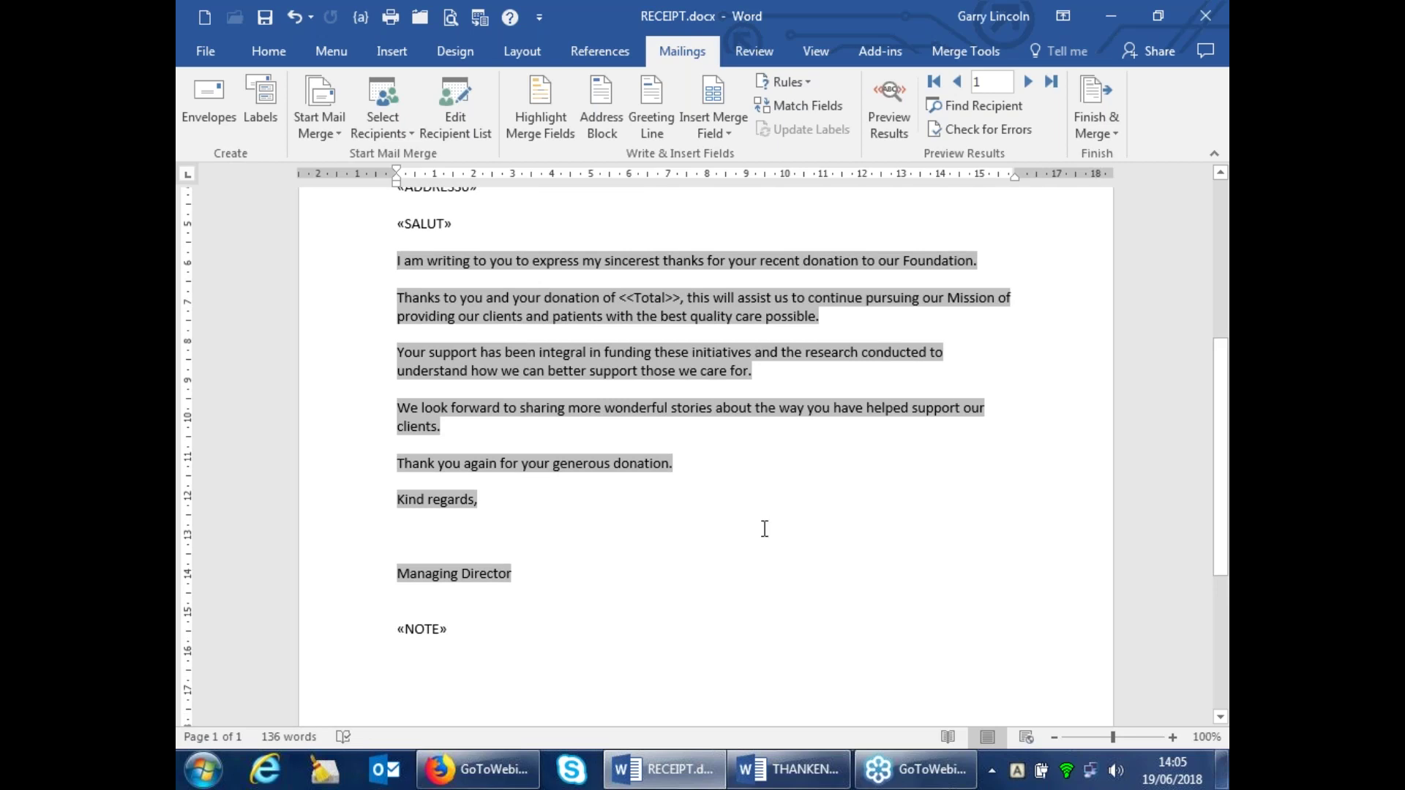
Switch to THANKEND.docx and check whether its date line is a field
left_click(803, 781)
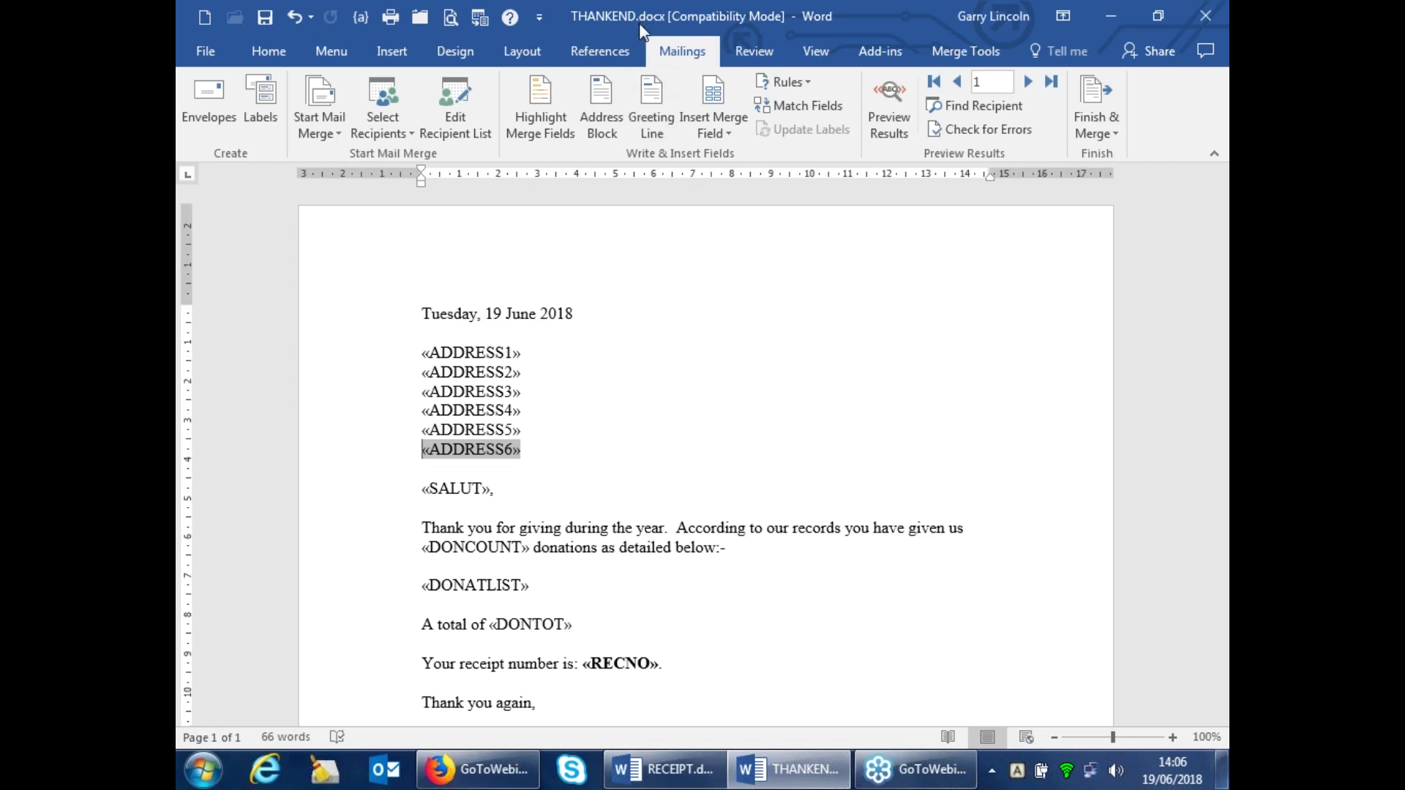
left_click(606, 315)
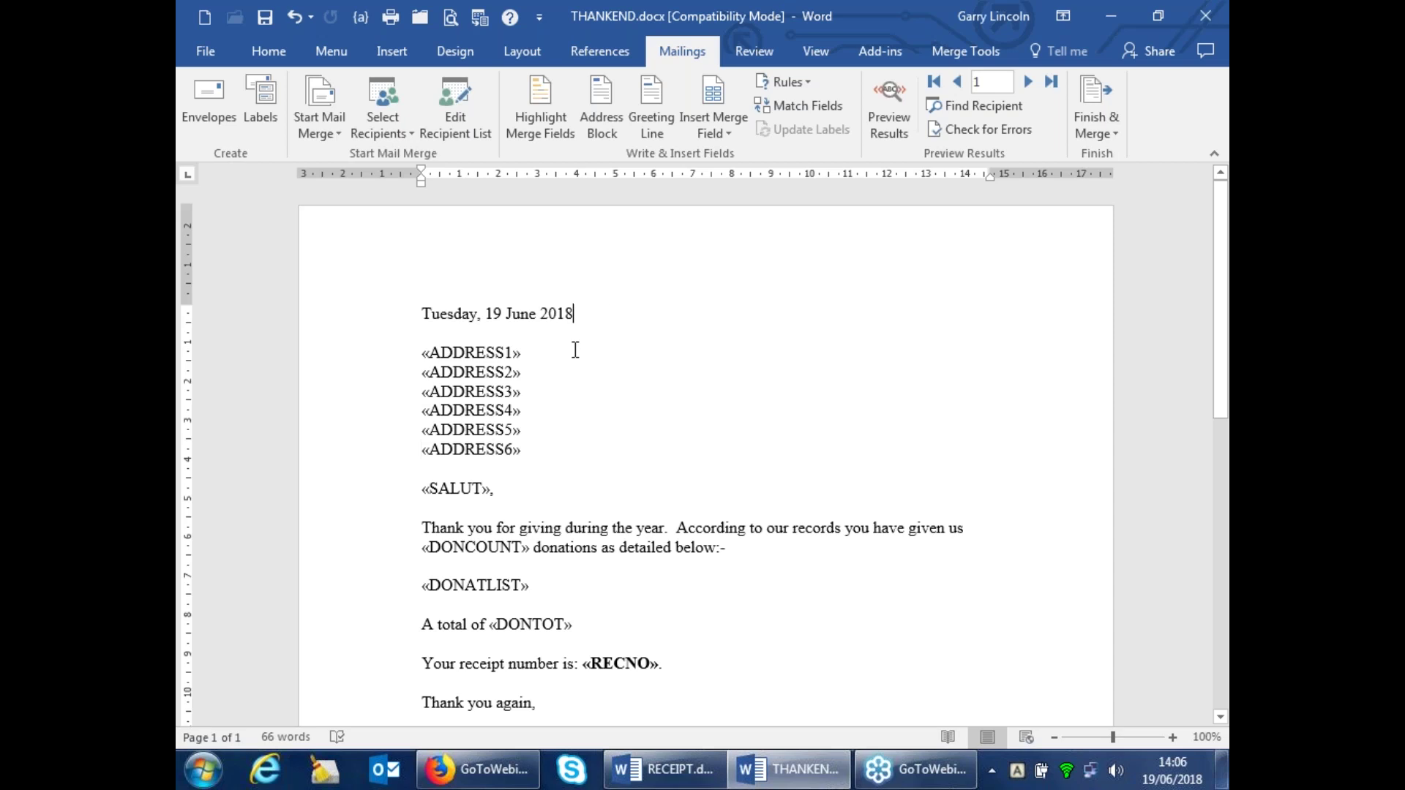
left_click(423, 313)
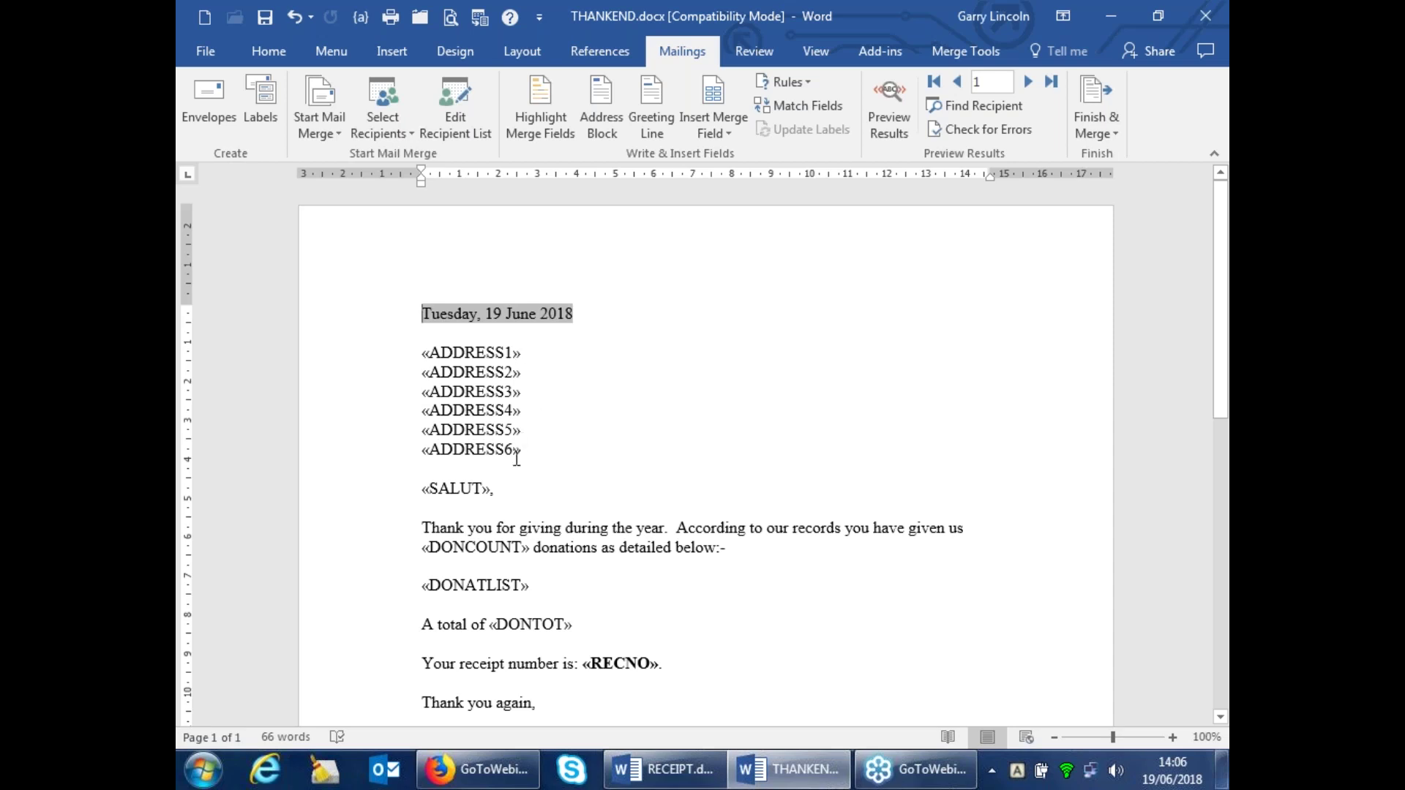
Inspect the «DONATLIST» and «DONTOT» merge fields in the donations sentence
scroll(590, 466, "down", 1)
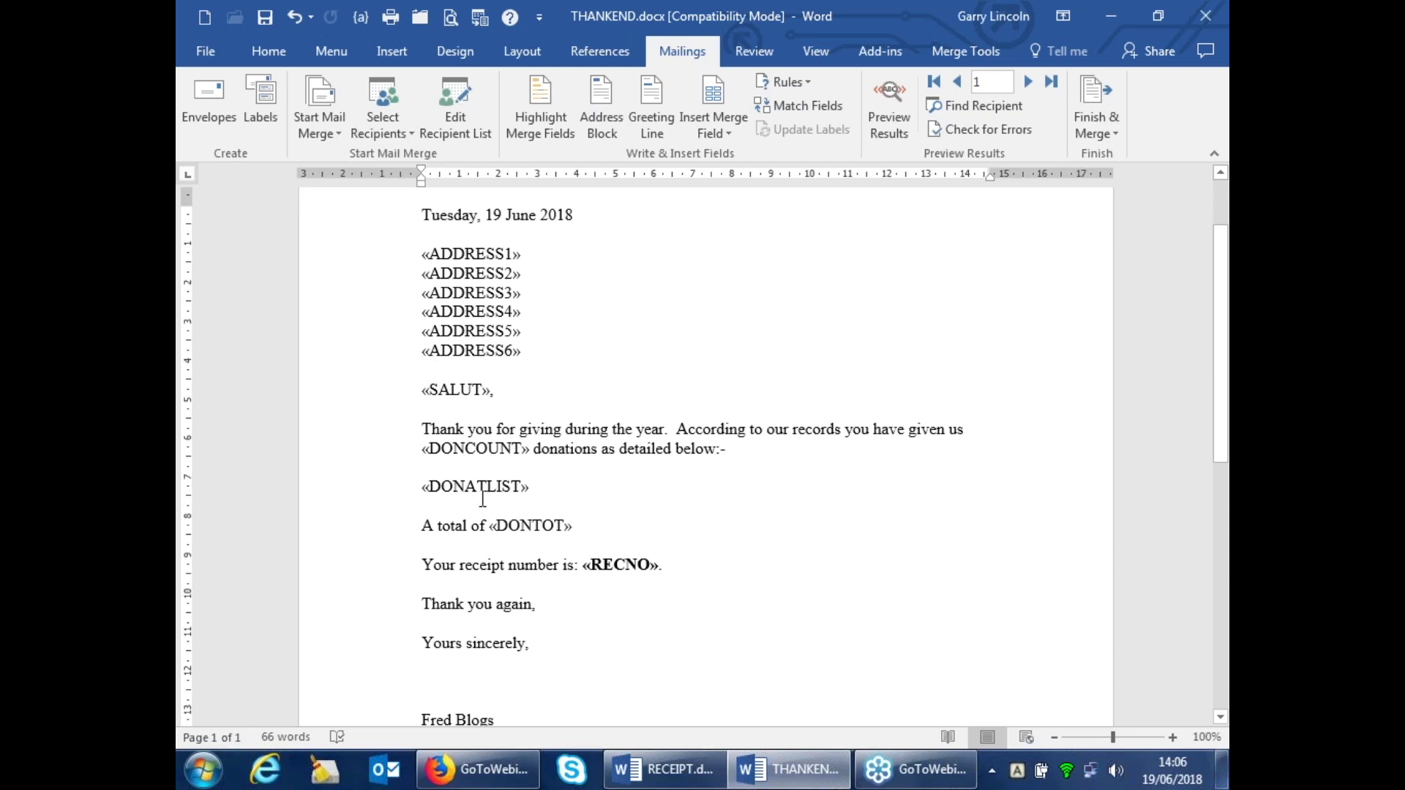
left_click(487, 486)
left_click(493, 527)
left_click(602, 448)
left_click(522, 527)
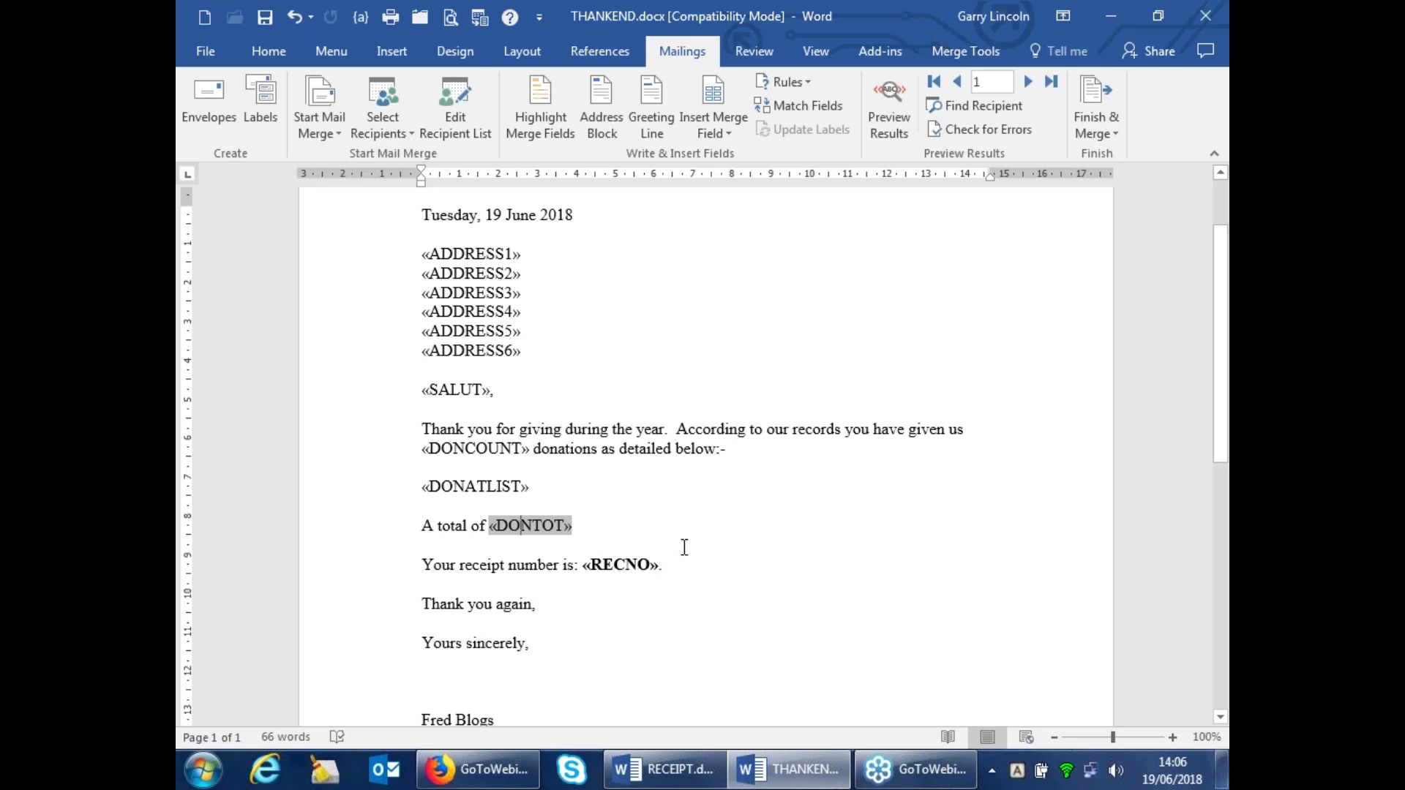
scroll(684, 547, "down", 5)
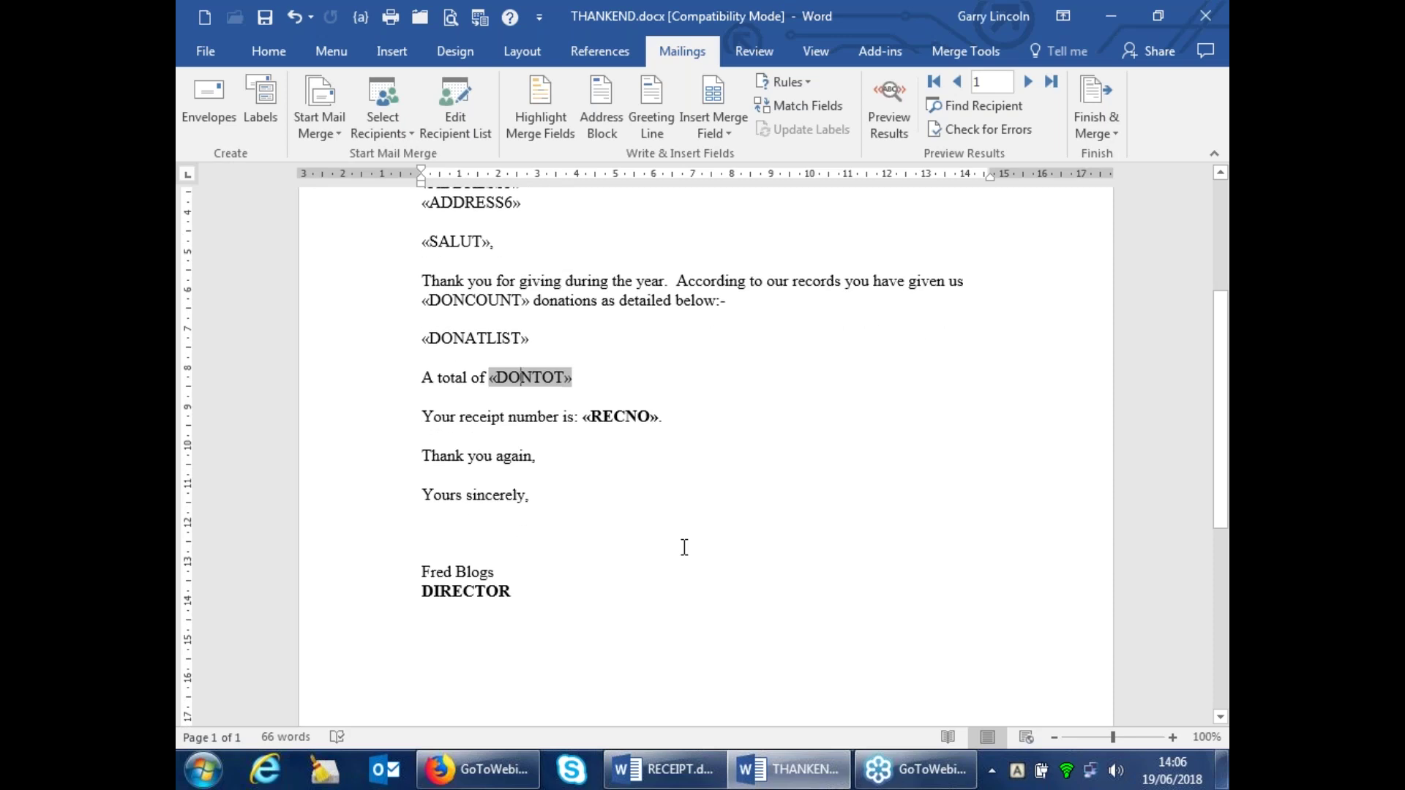
scroll(684, 547, "down", 1)
scroll(703, 454, "up", 7)
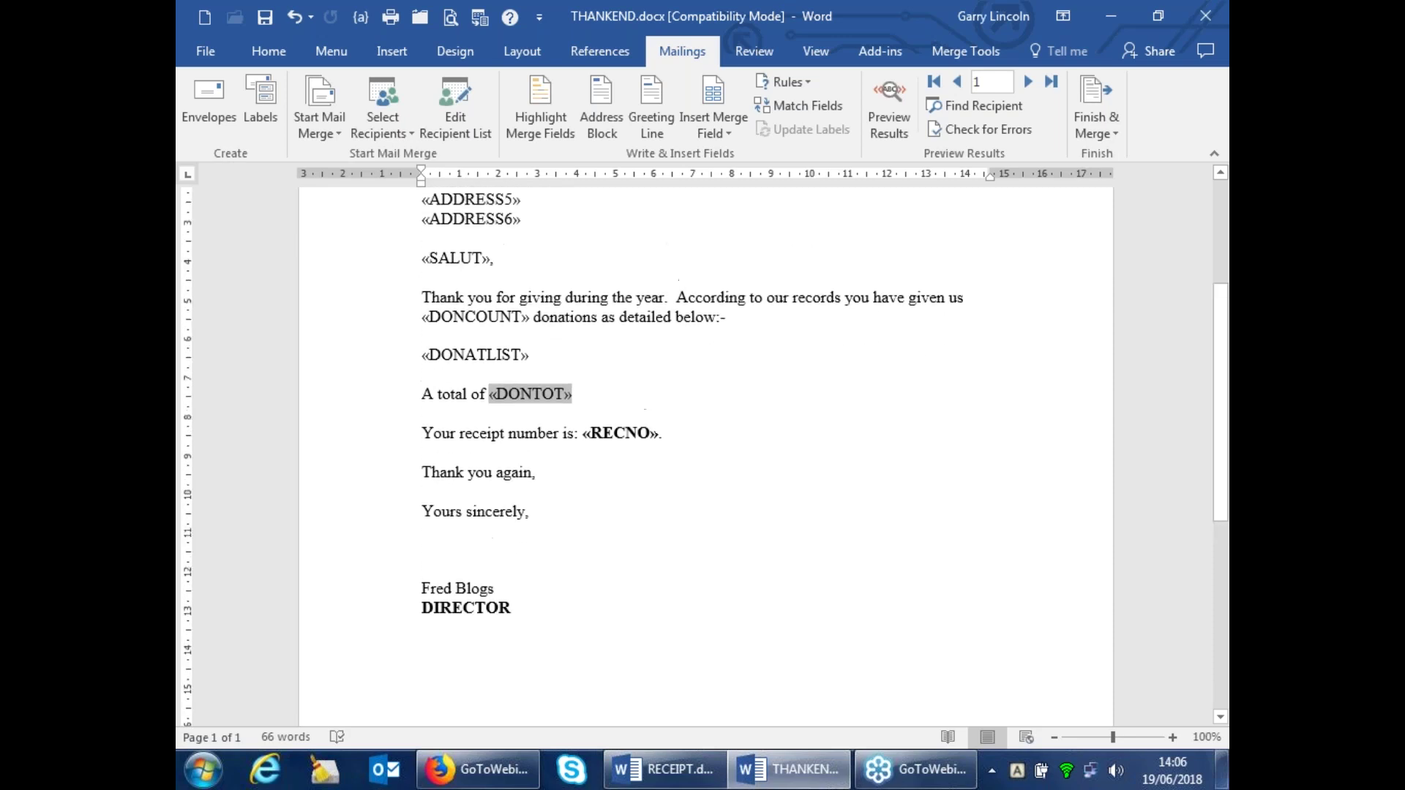
scroll(683, 546, "up", 1)
scroll(684, 546, "down", 3)
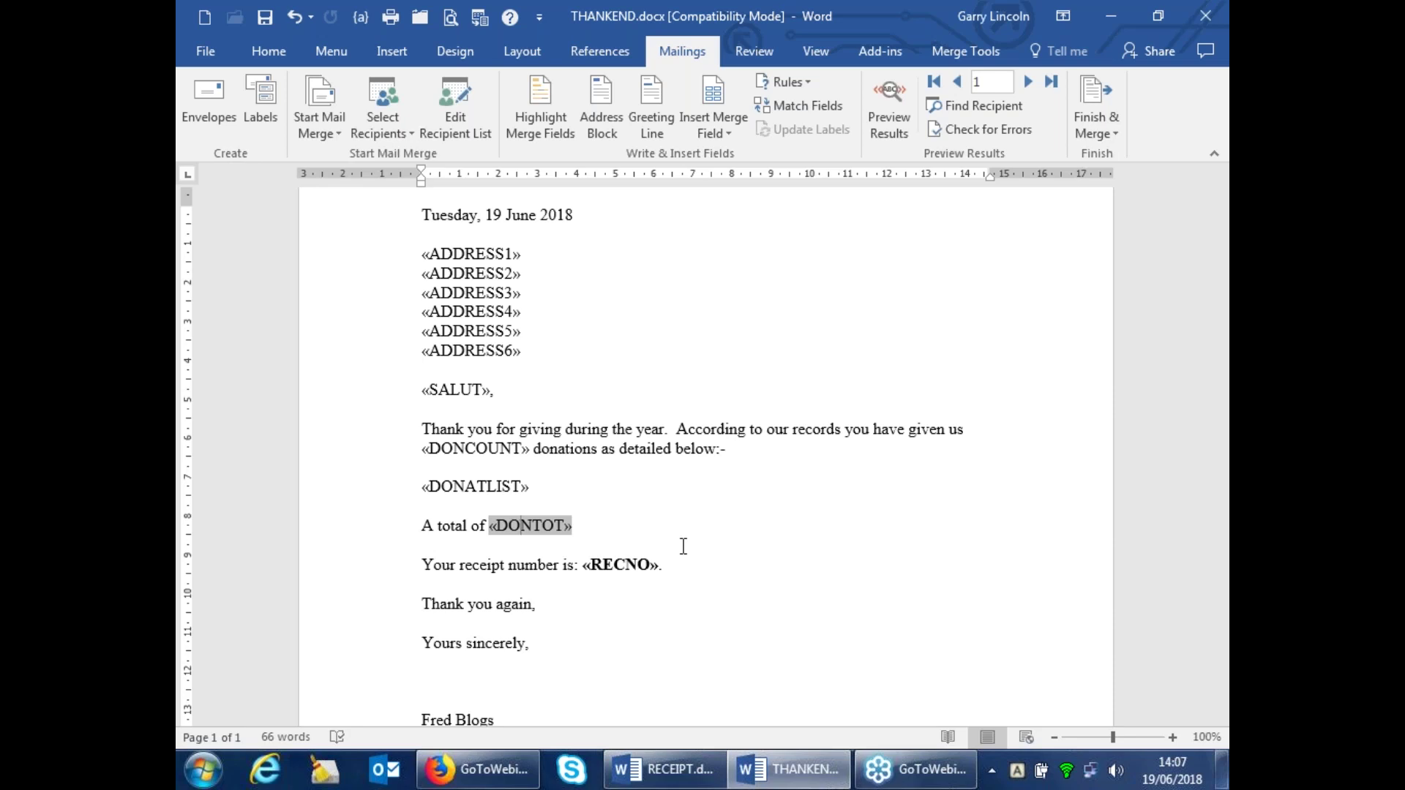
scroll(681, 546, "up", 3)
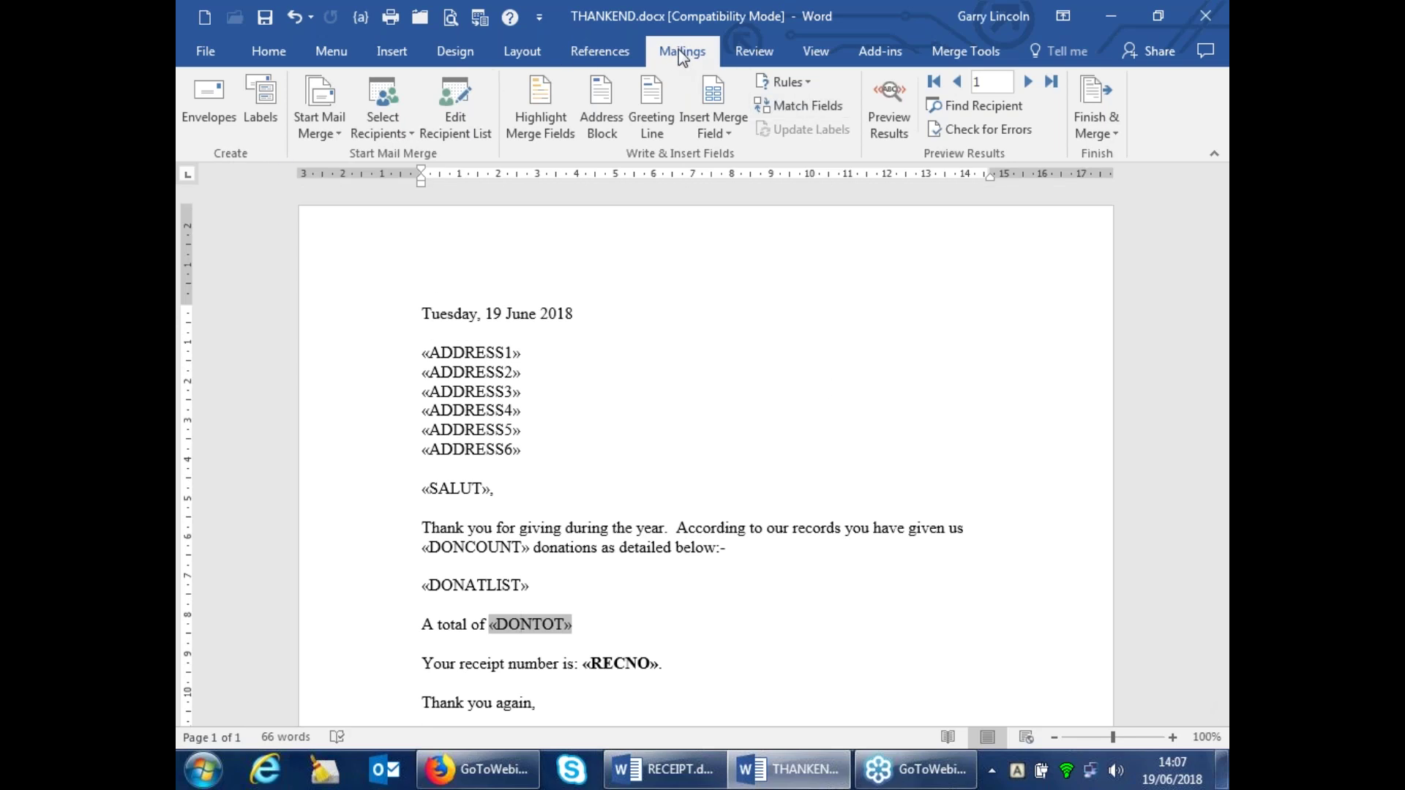
left_click(891, 109)
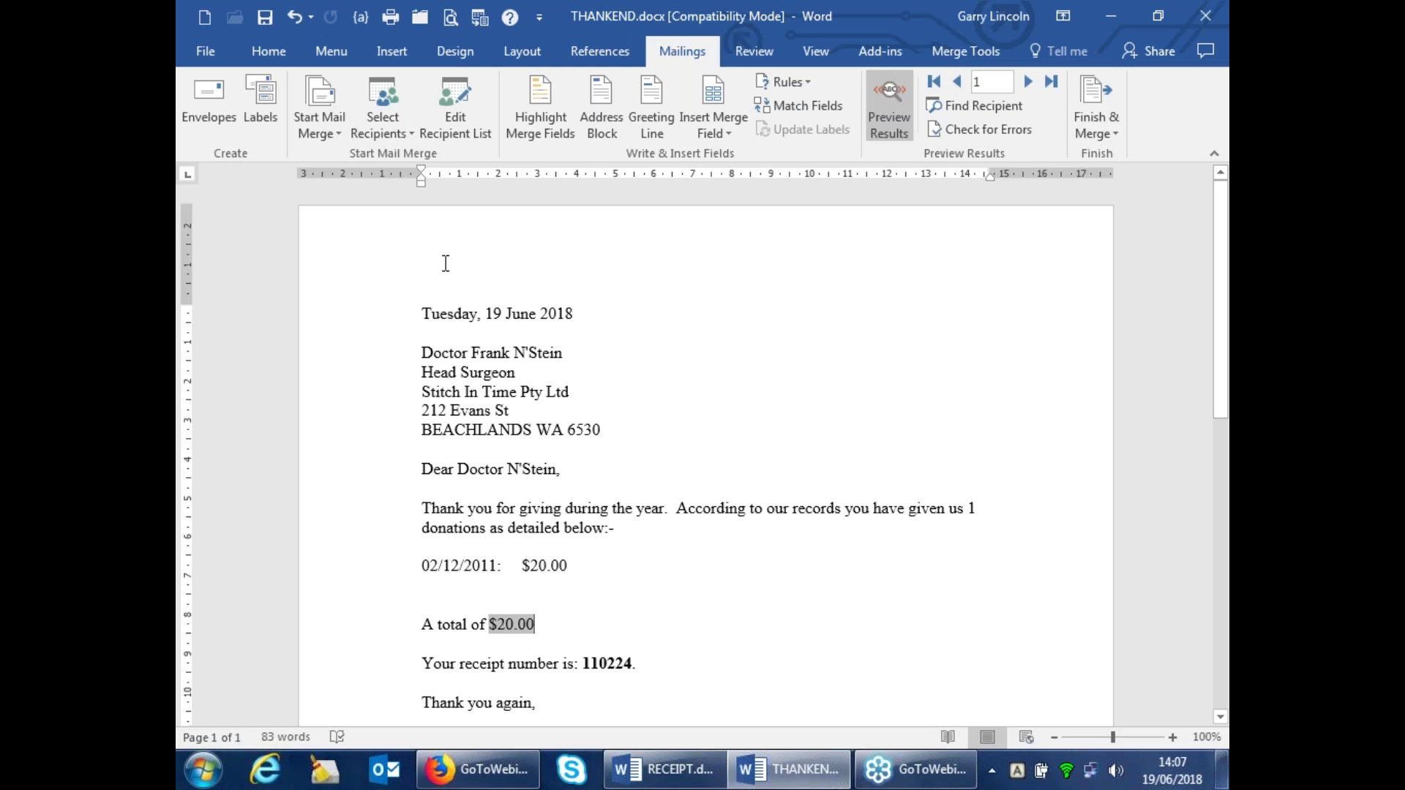
left_click(888, 93)
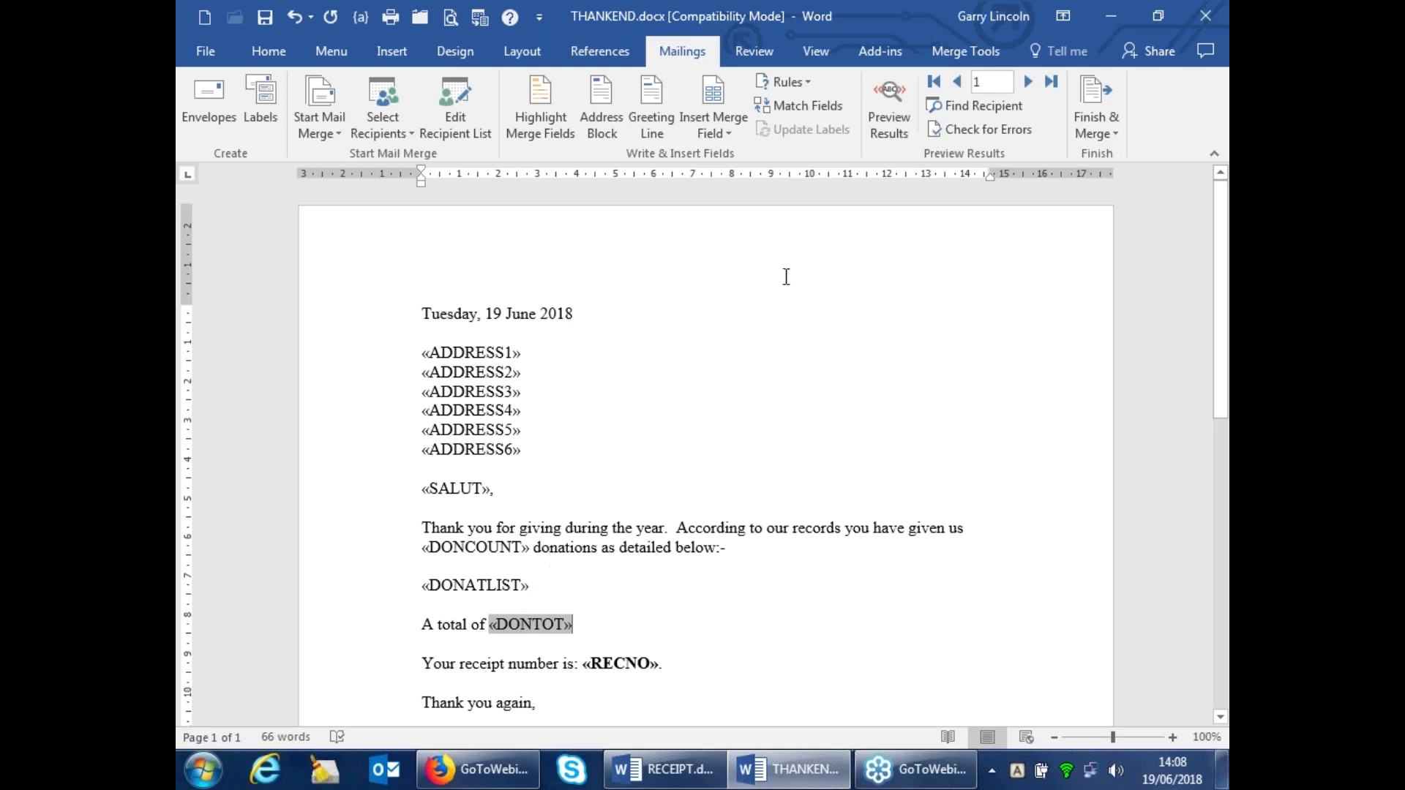
Delete the «DONATLIST» field line, then preview the letter showing 1 donation totalling $20.00
left_click(891, 93)
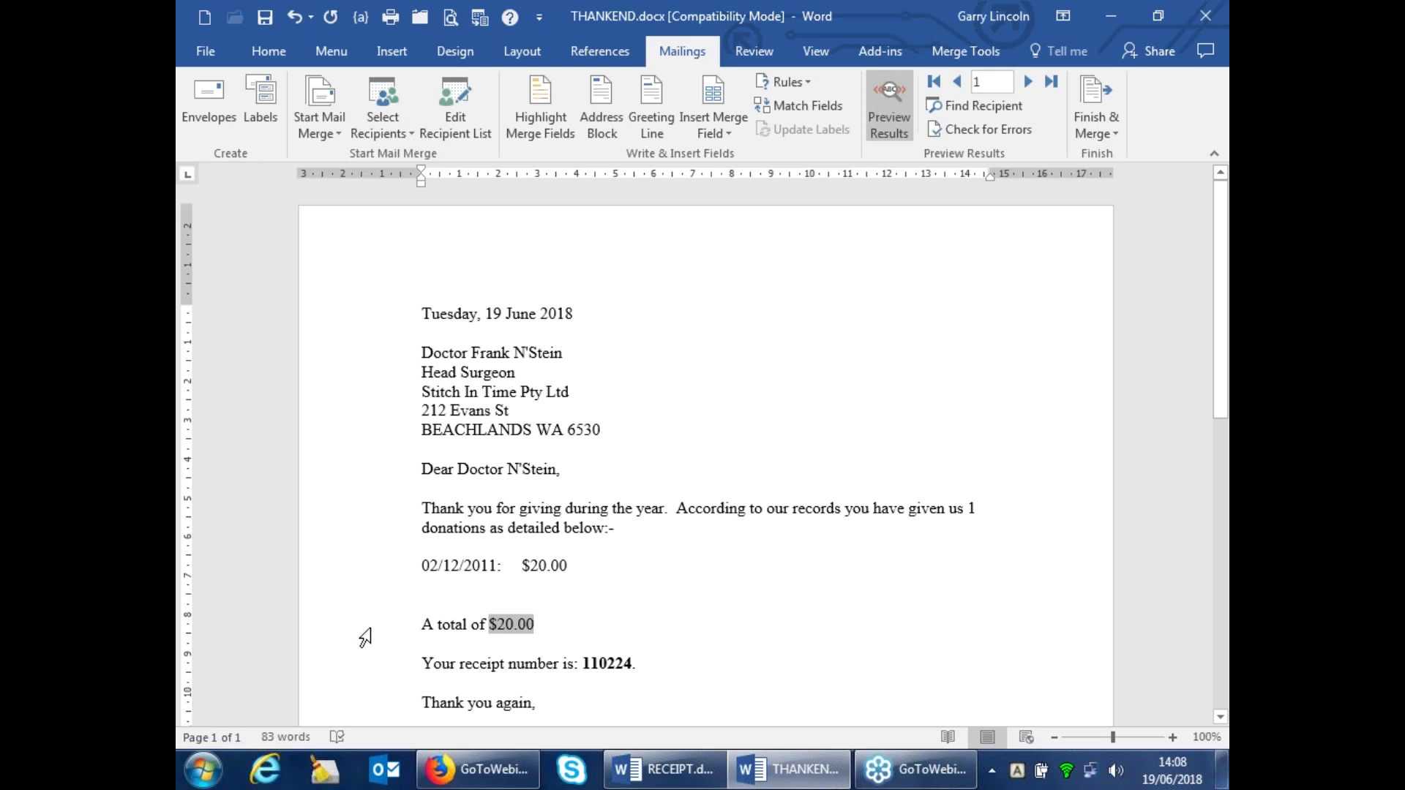
left_click(416, 565)
left_click(884, 106)
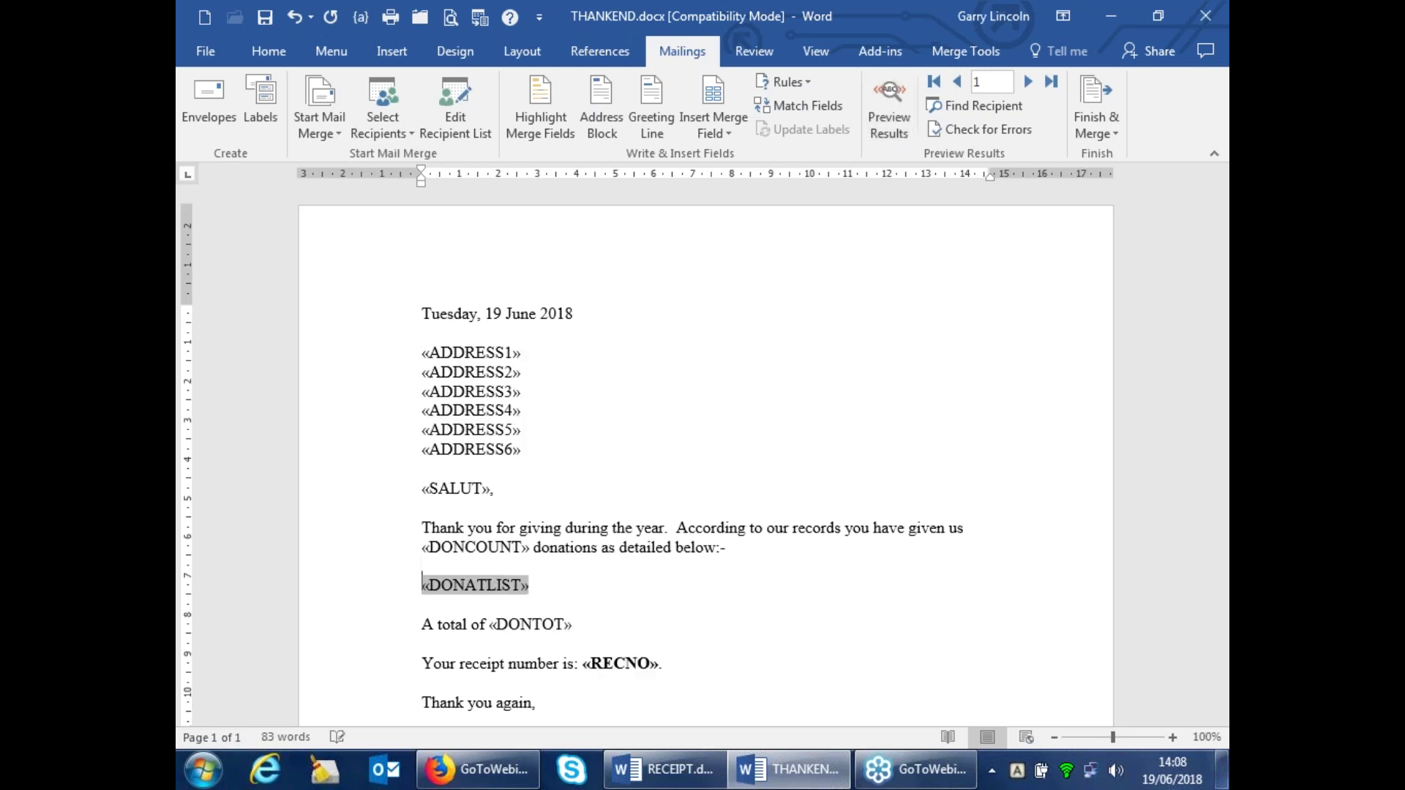
double_click(638, 594)
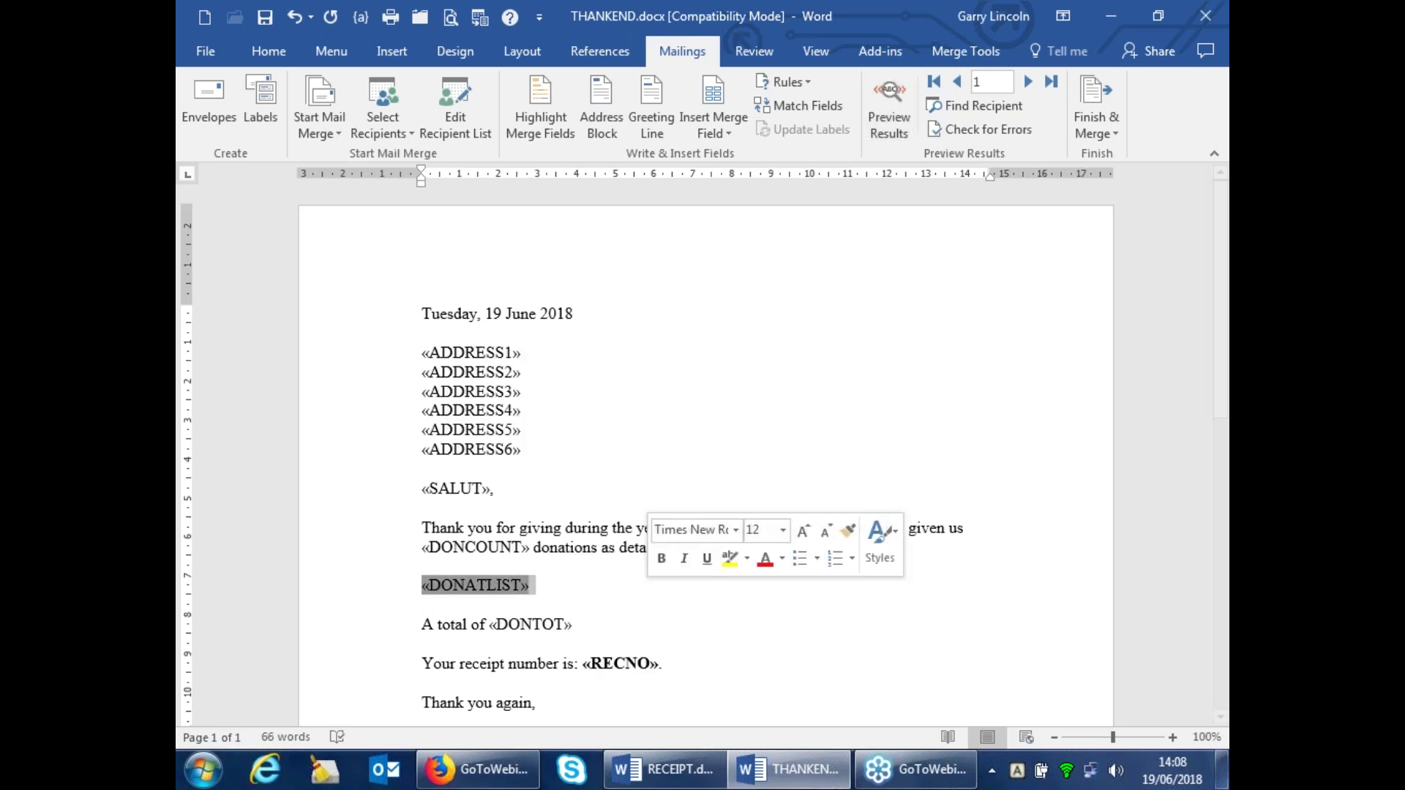
key("Delete")
key("Delete")
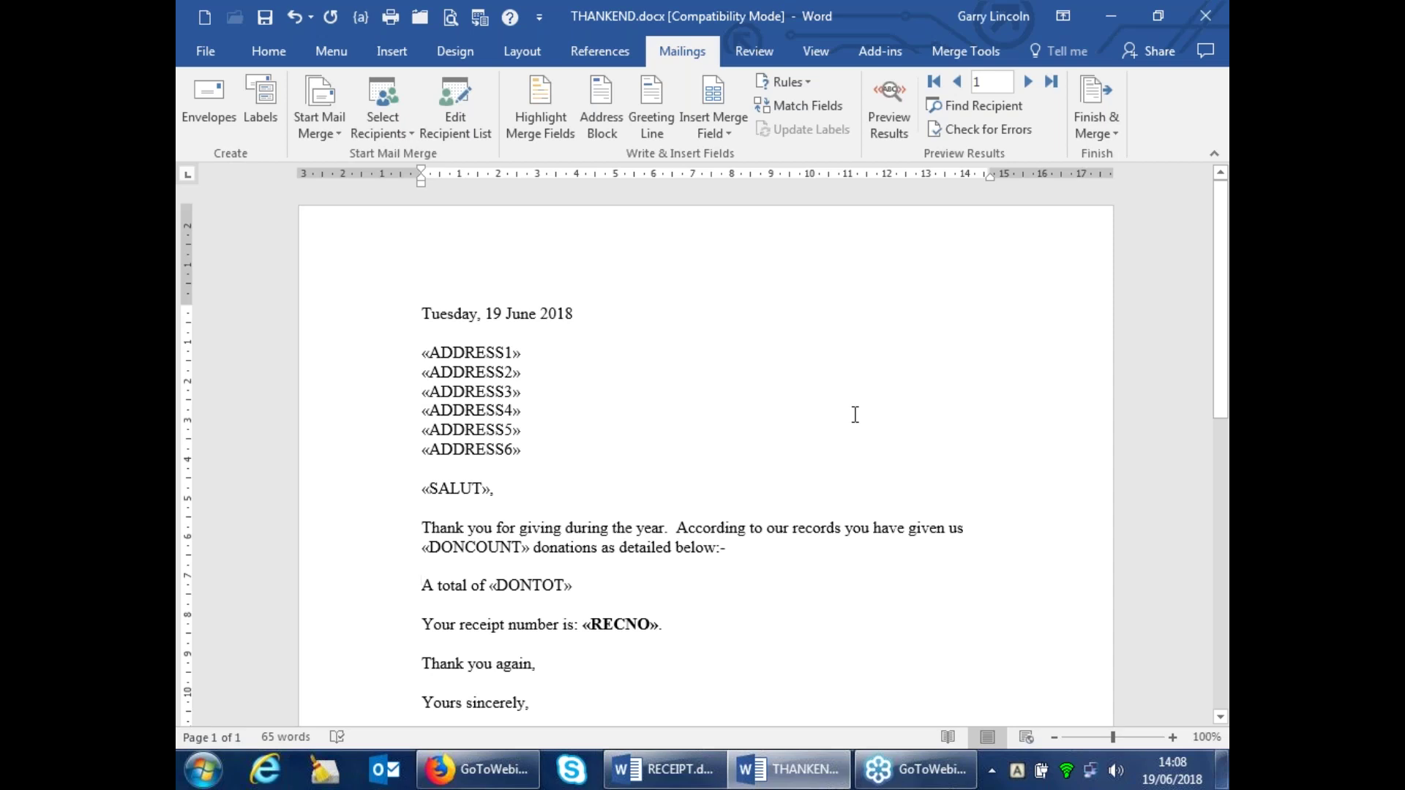
left_click(890, 92)
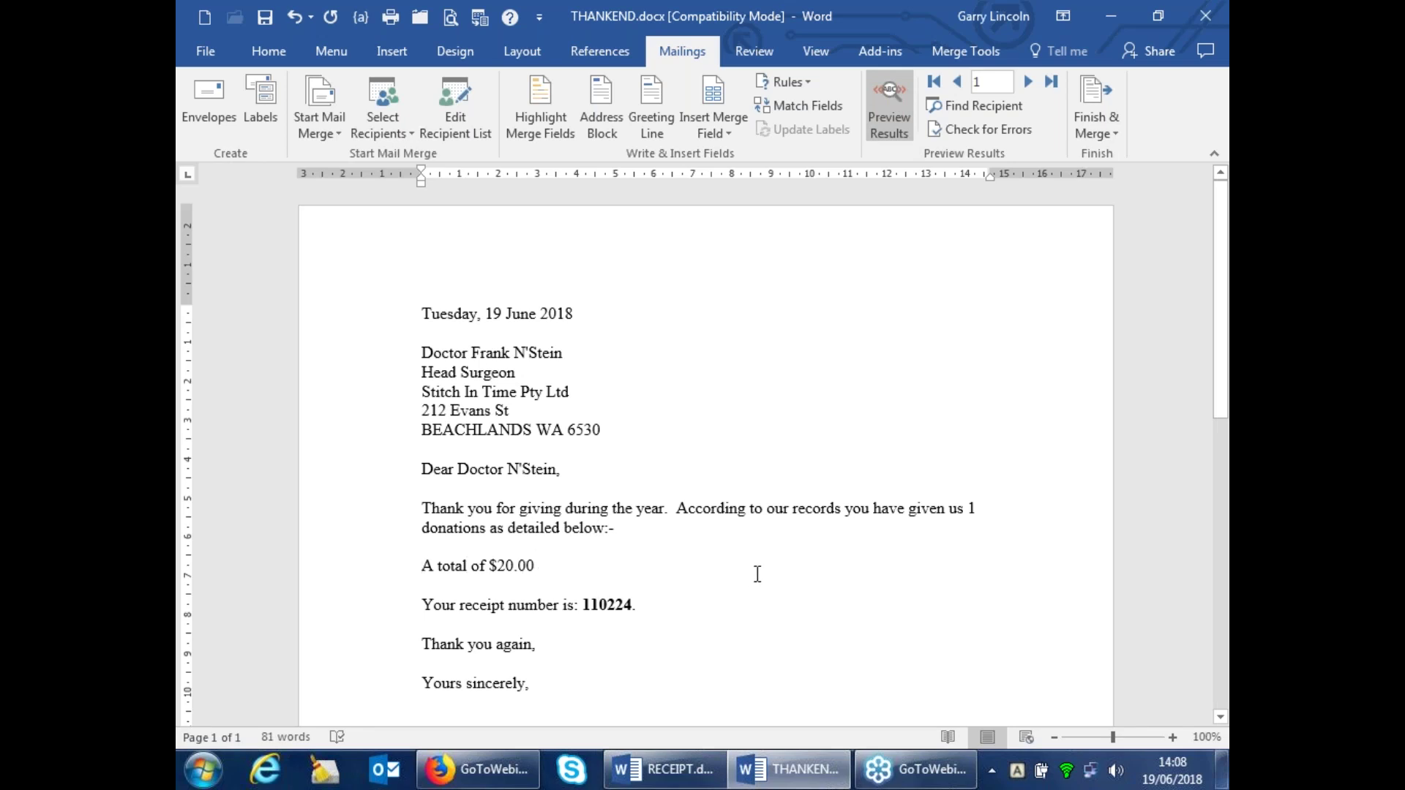
Turn off Preview Results at the receipt table to show «LASTDATE», «NAMELINE», «DONCOUNT» and «DONTOT»
scroll(758, 574, "down", 10)
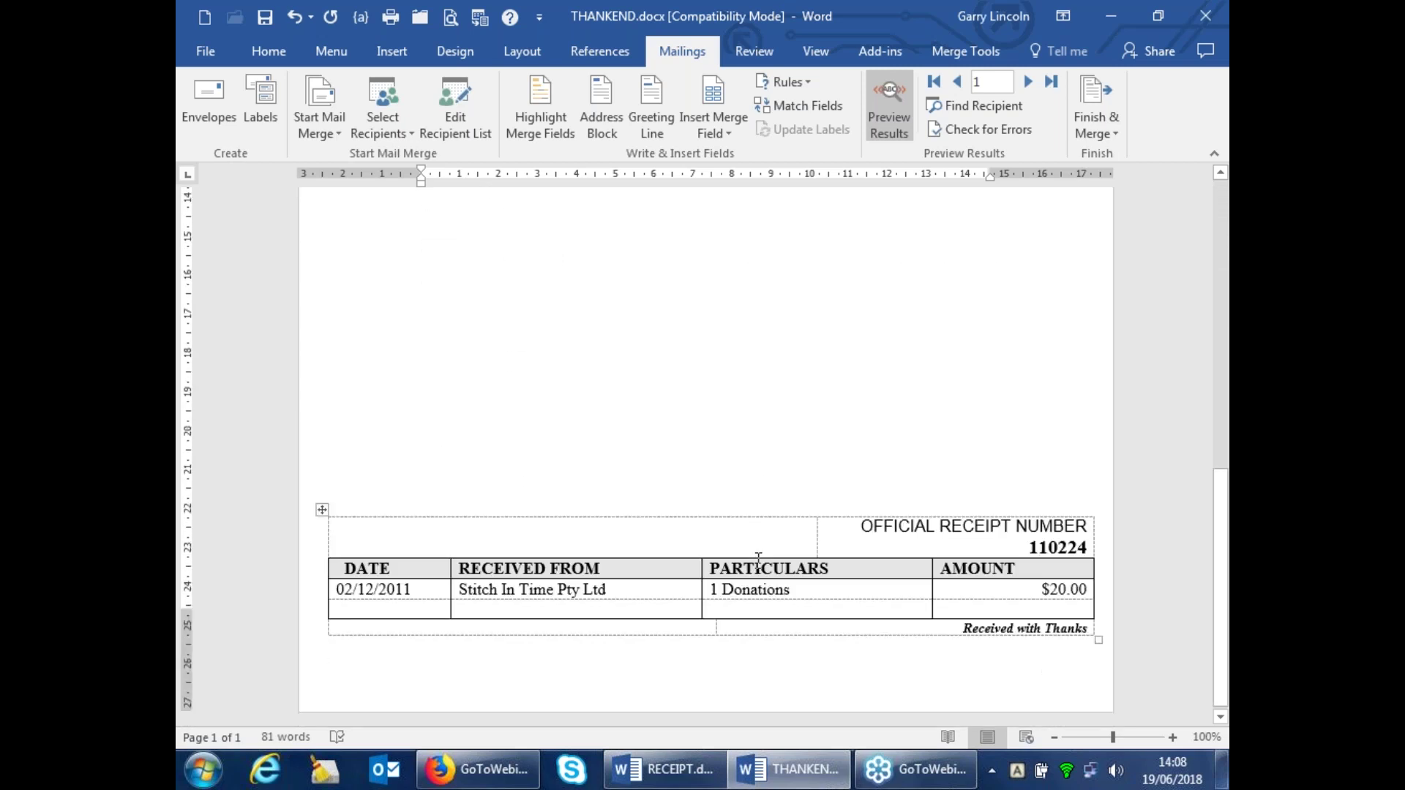
left_click(887, 95)
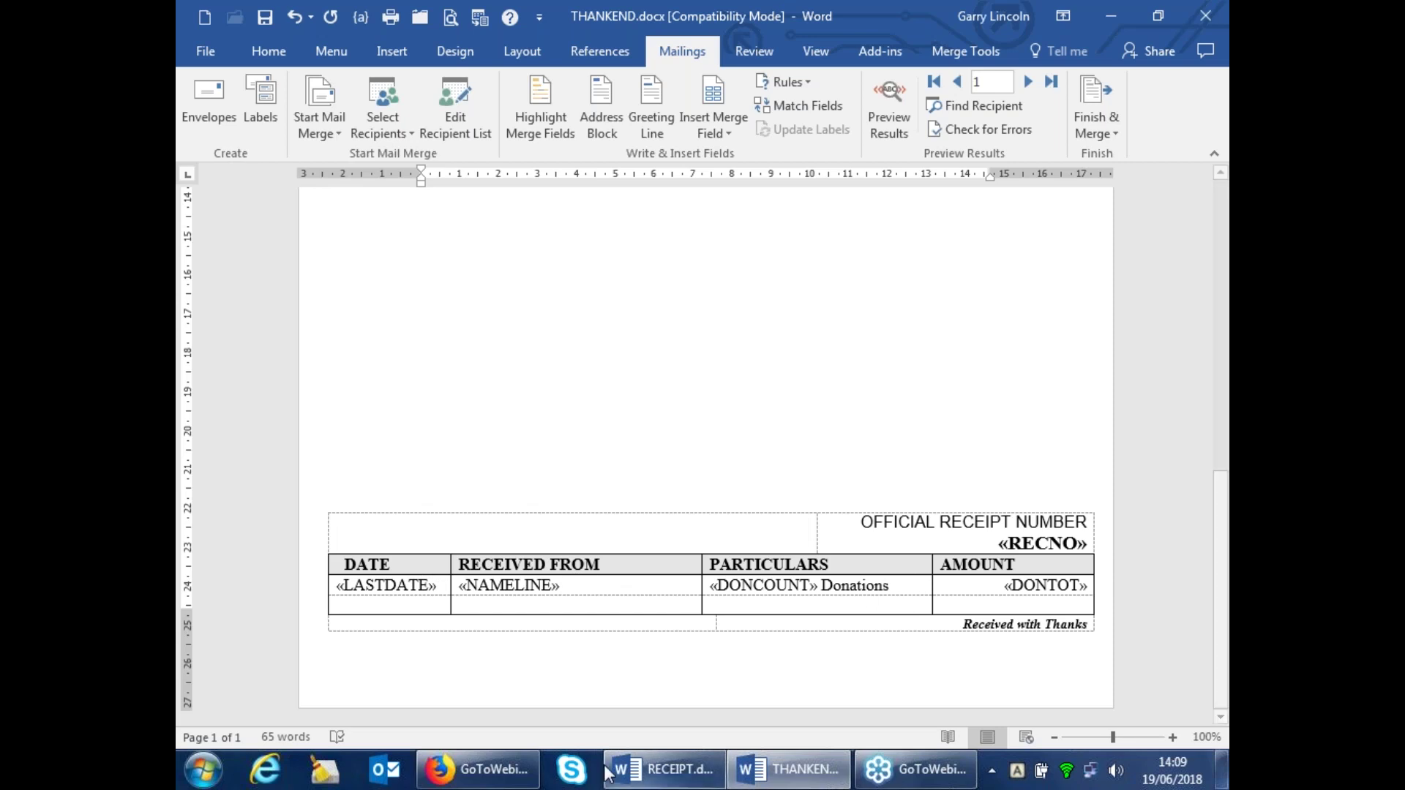
left_click(662, 769)
scroll(733, 571, "down", 4)
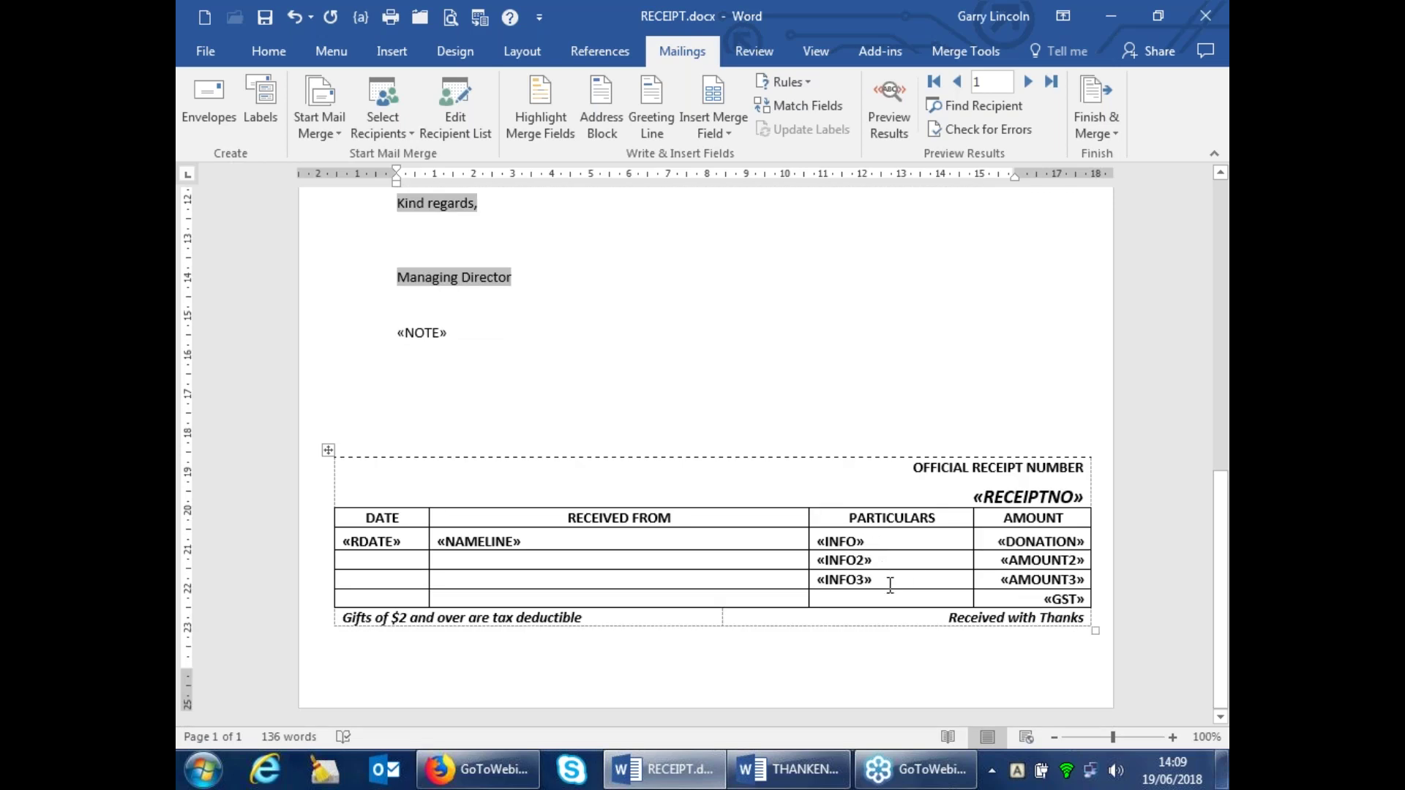
left_click(788, 769)
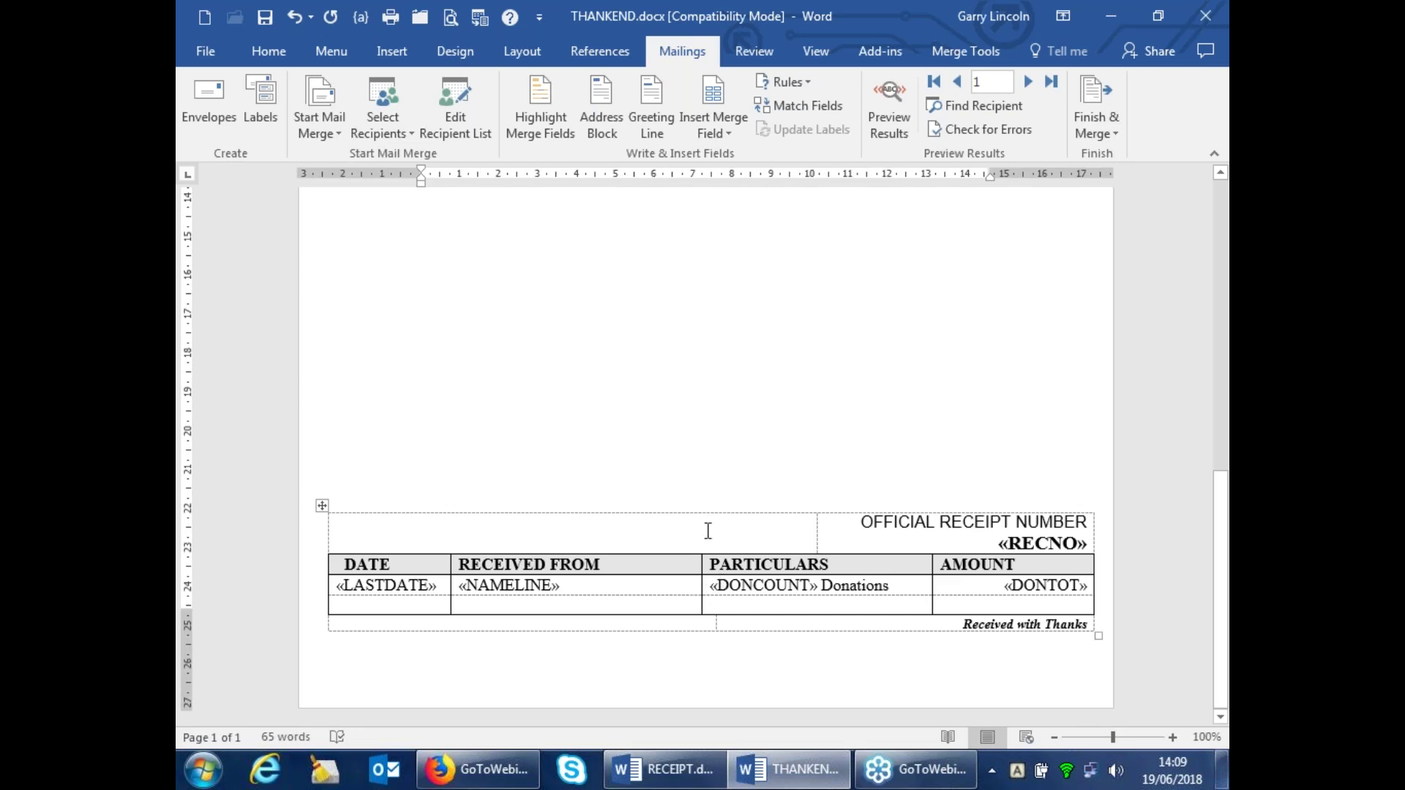
scroll(652, 464, "up", 7)
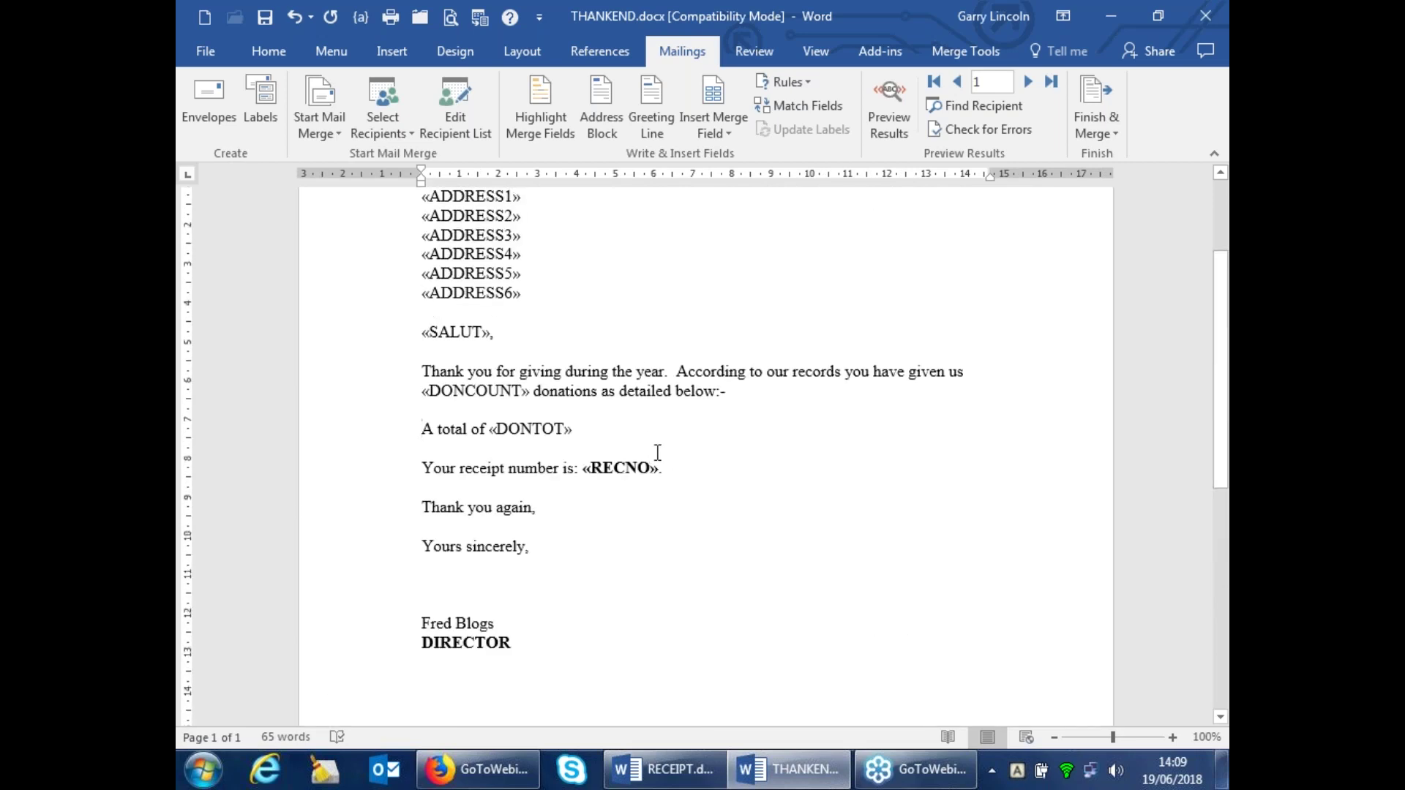
scroll(696, 580, "down", 6)
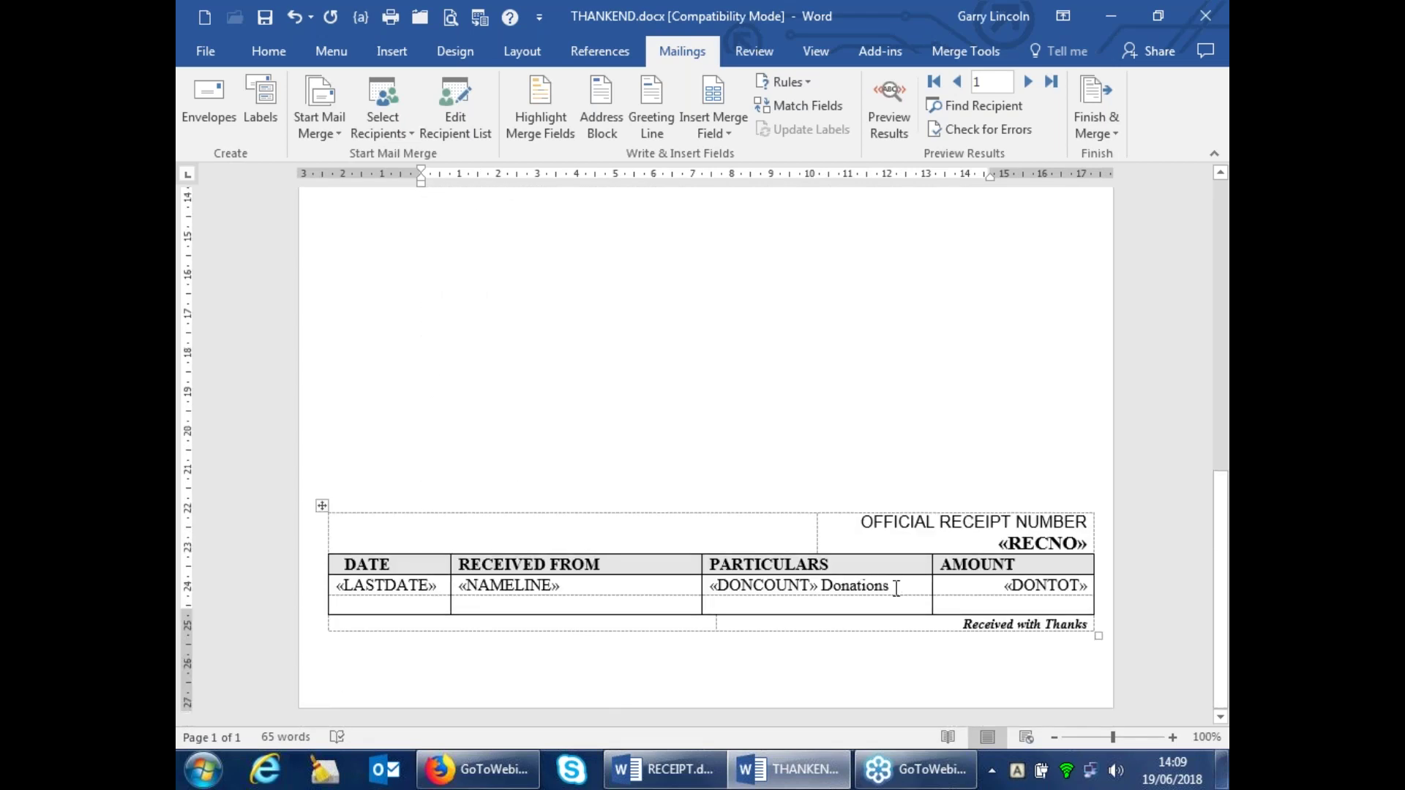
left_click(899, 586)
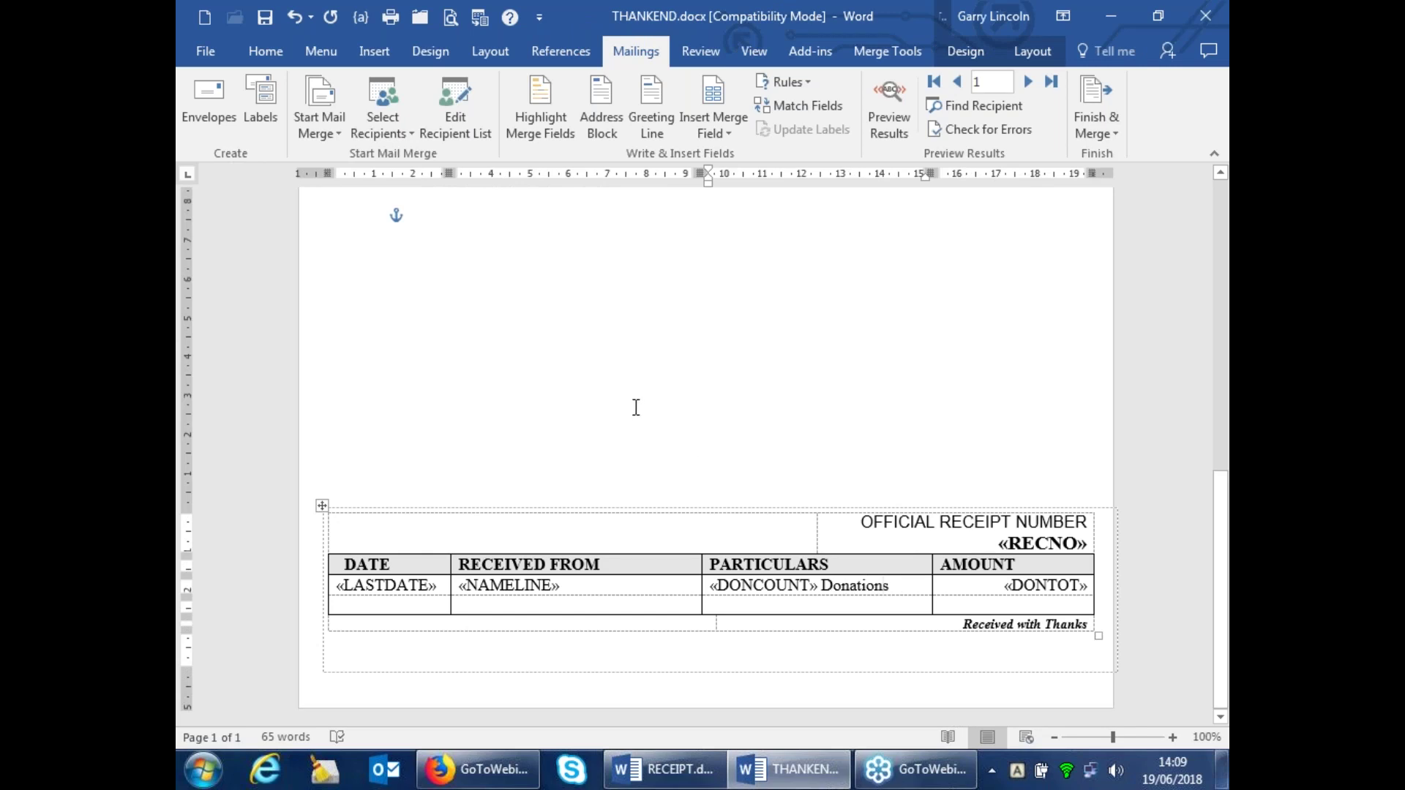
Remove the trailing s and insert an If...Then...Else rule: DONCOUNT equal to 1, otherwise 's'
key("BackSpace")
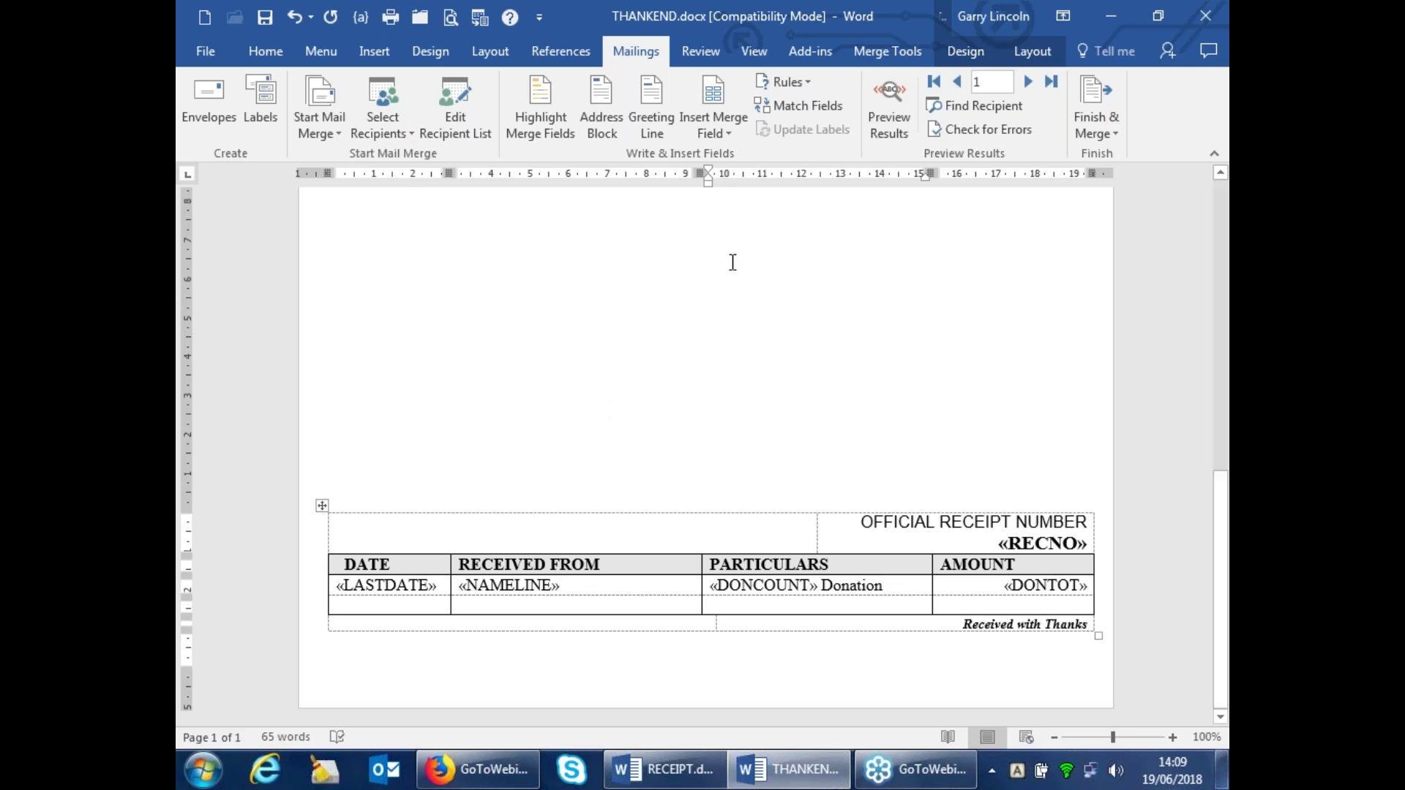
left_click(787, 82)
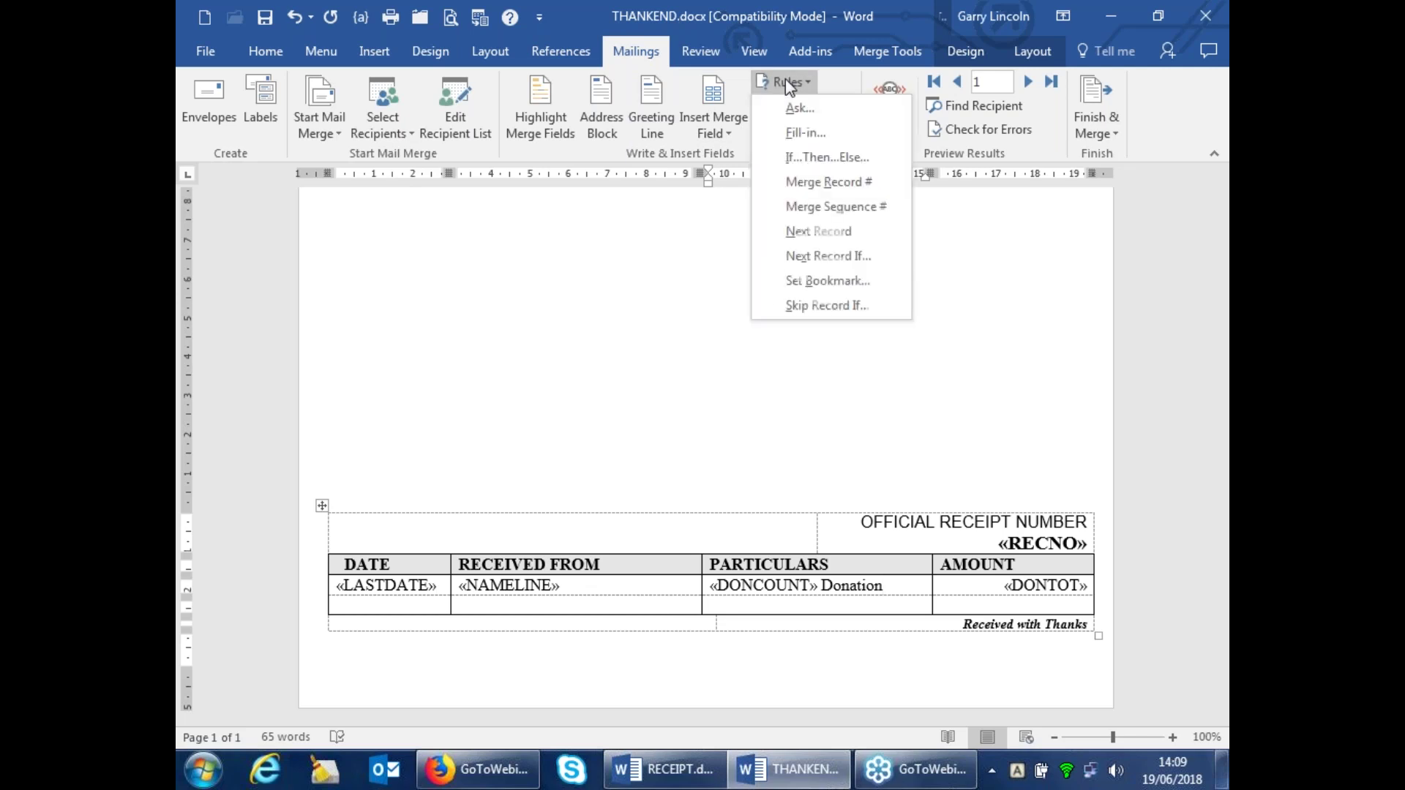
left_click(821, 158)
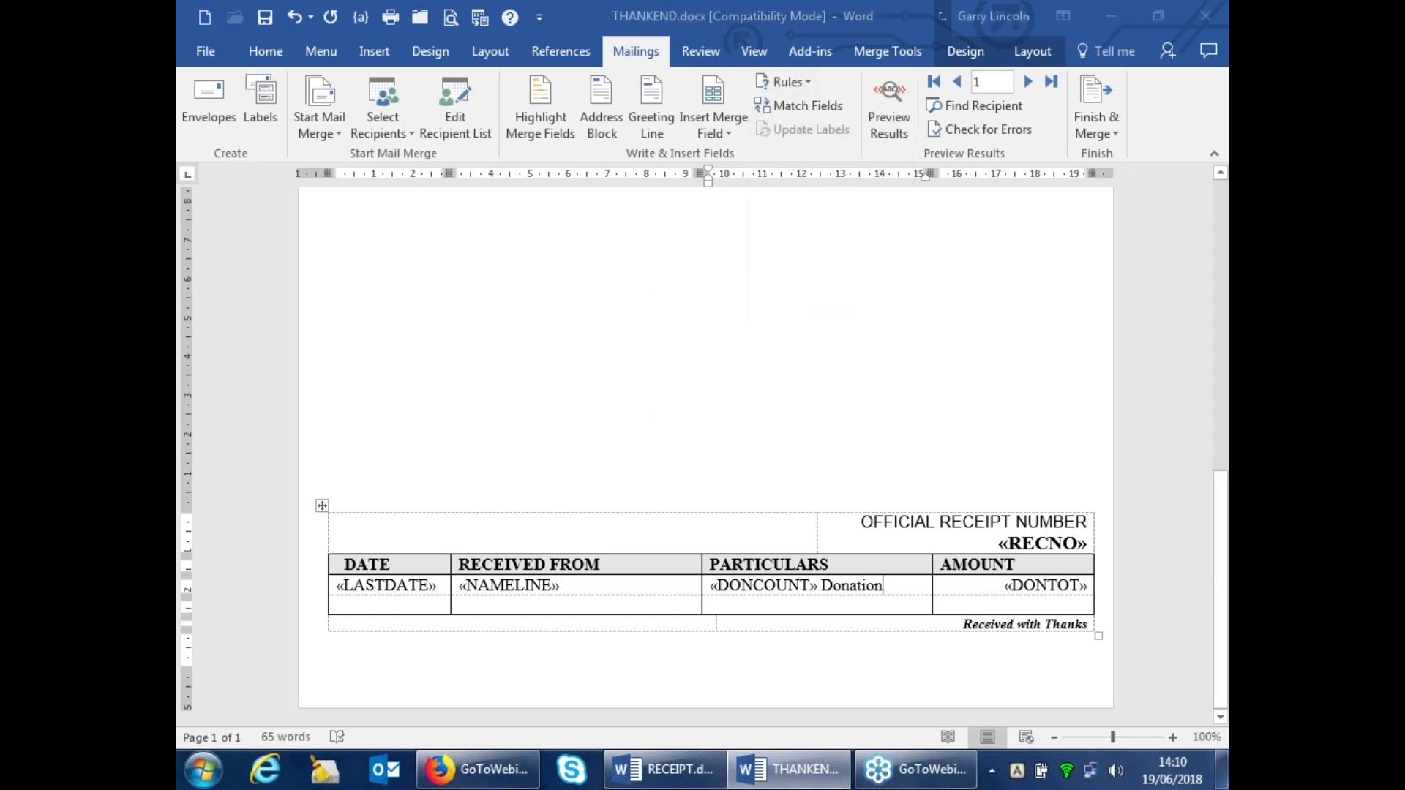
left_click(823, 370)
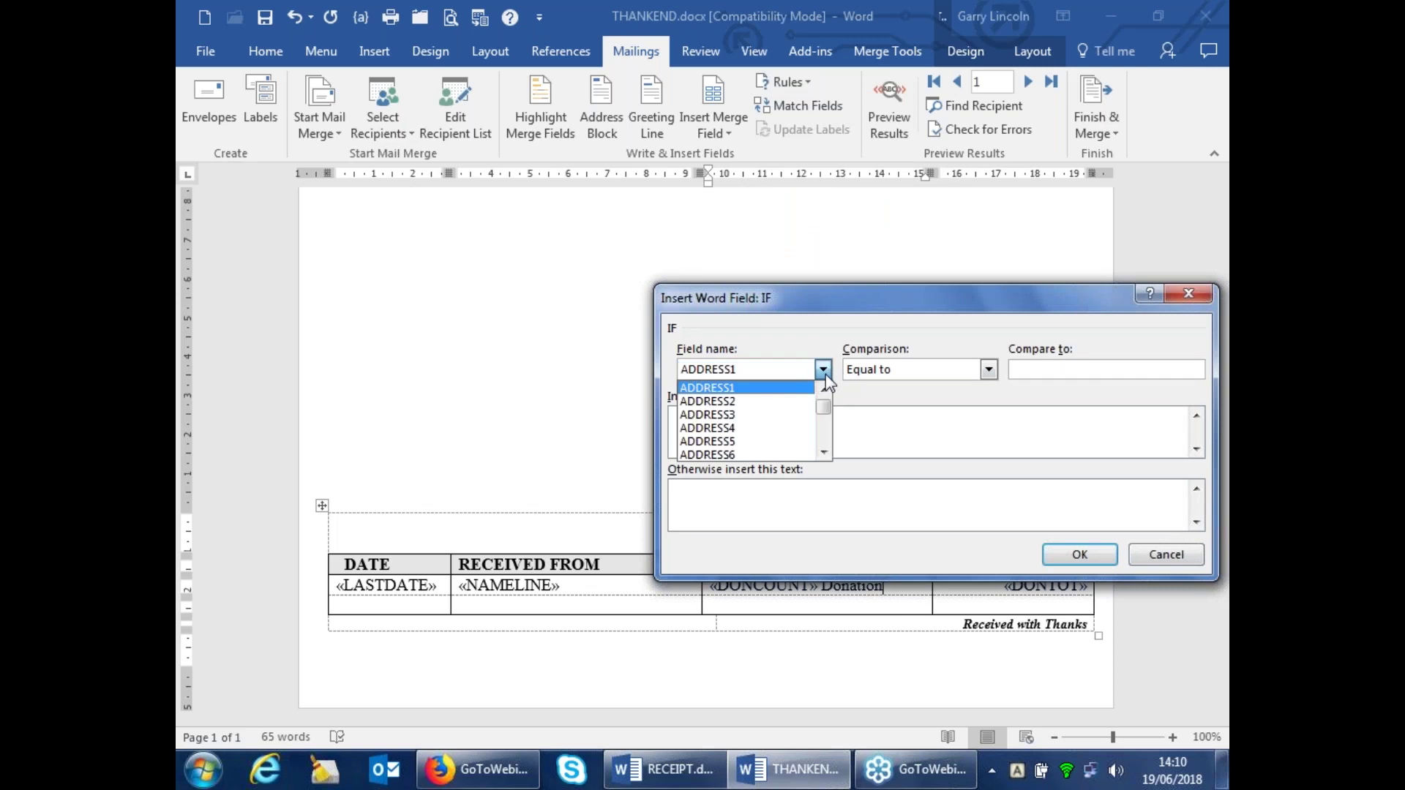
left_click(823, 452)
scroll(823, 452, "down", 7)
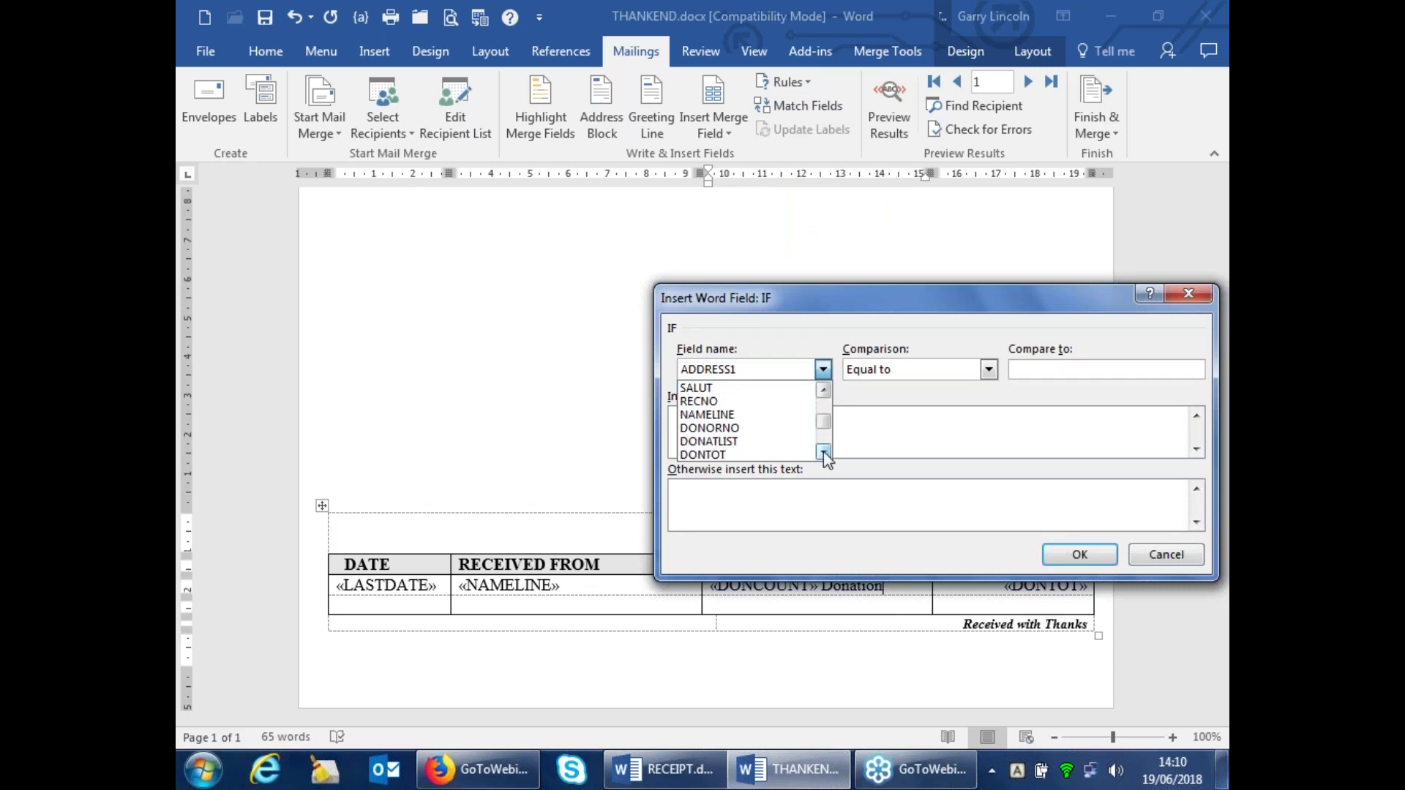
left_click(689, 441)
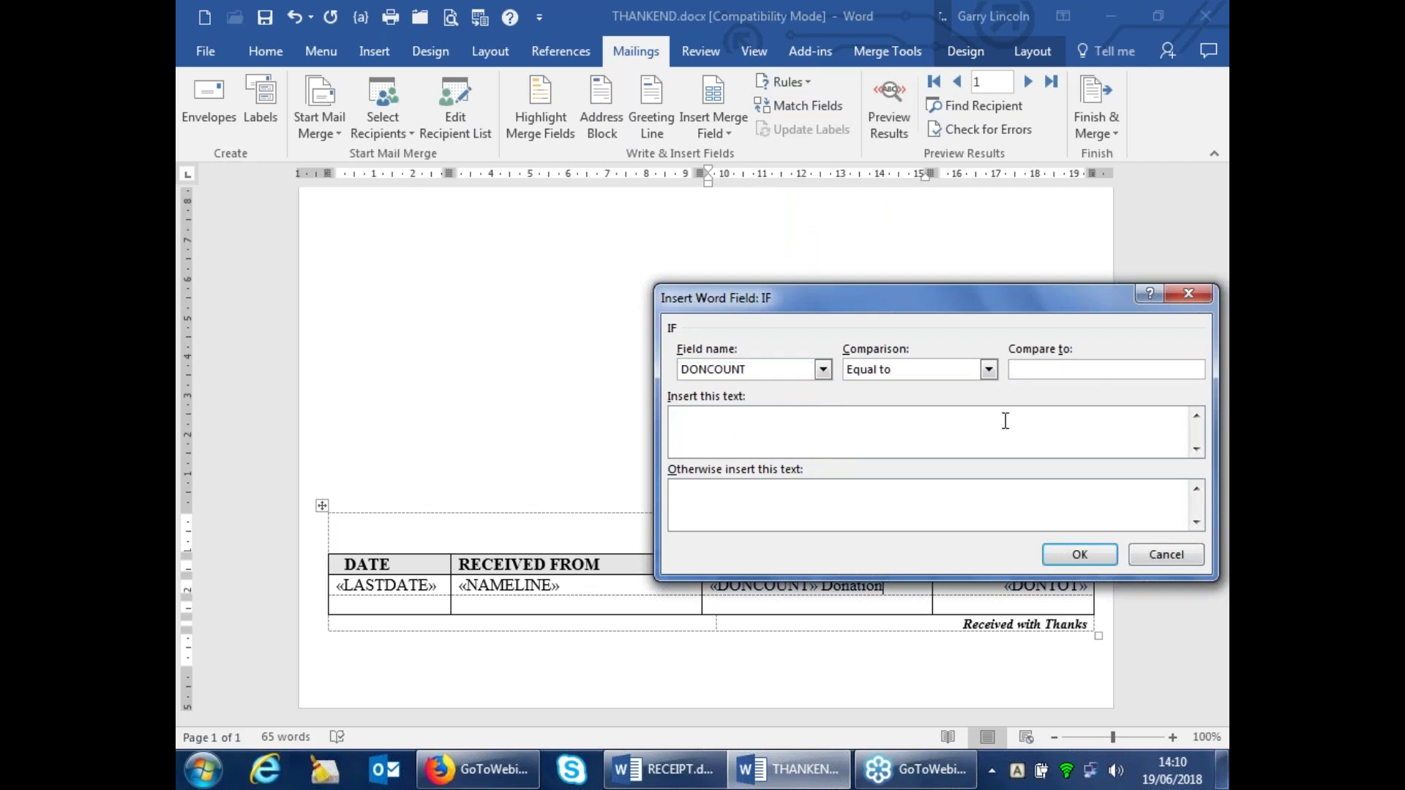
type("1")
left_click(689, 499)
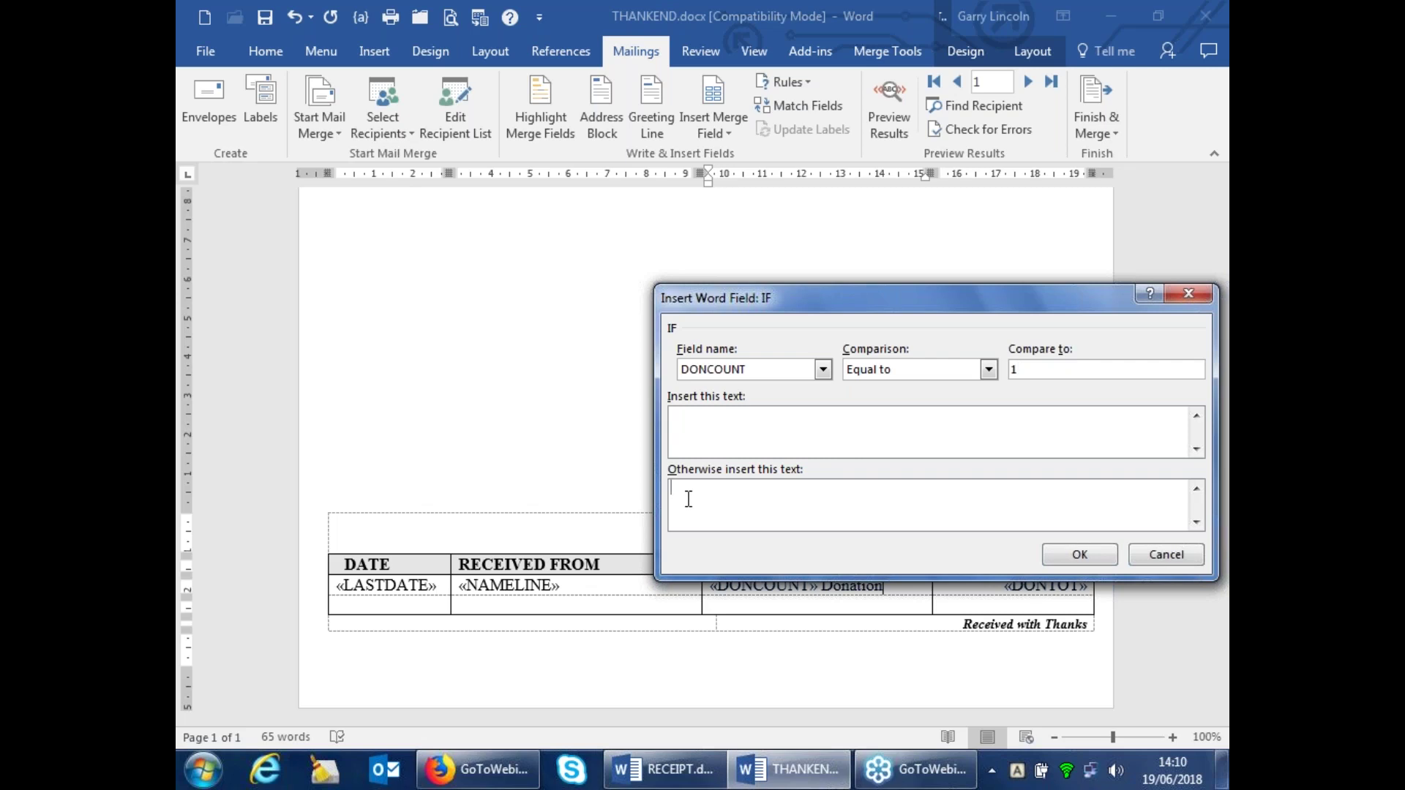
type("s")
left_click(1080, 556)
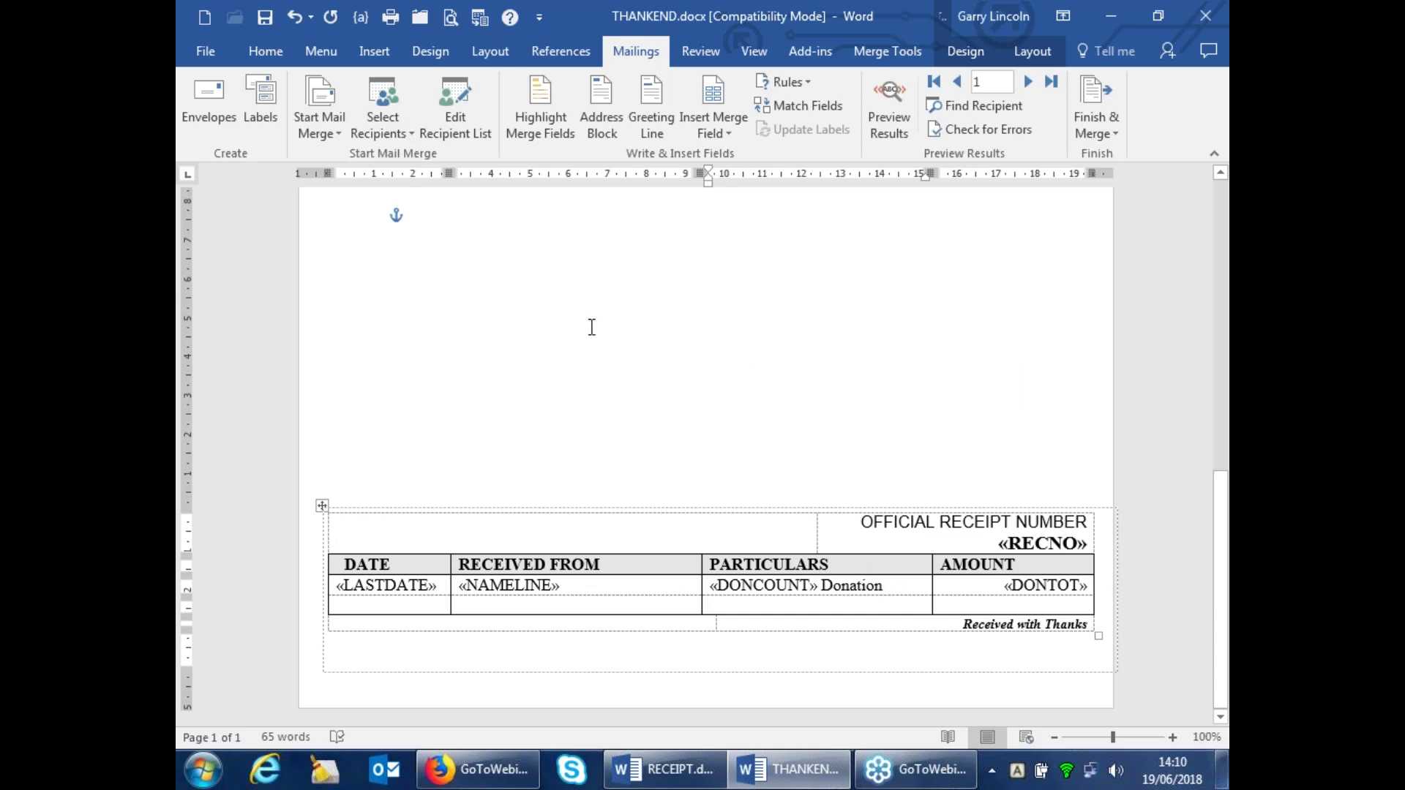
In the THANKEND.TXT Data Form, set the first record's DONCOUNT to 3 and close it
scroll(593, 330, "up", 3)
scroll(583, 327, "up", 10)
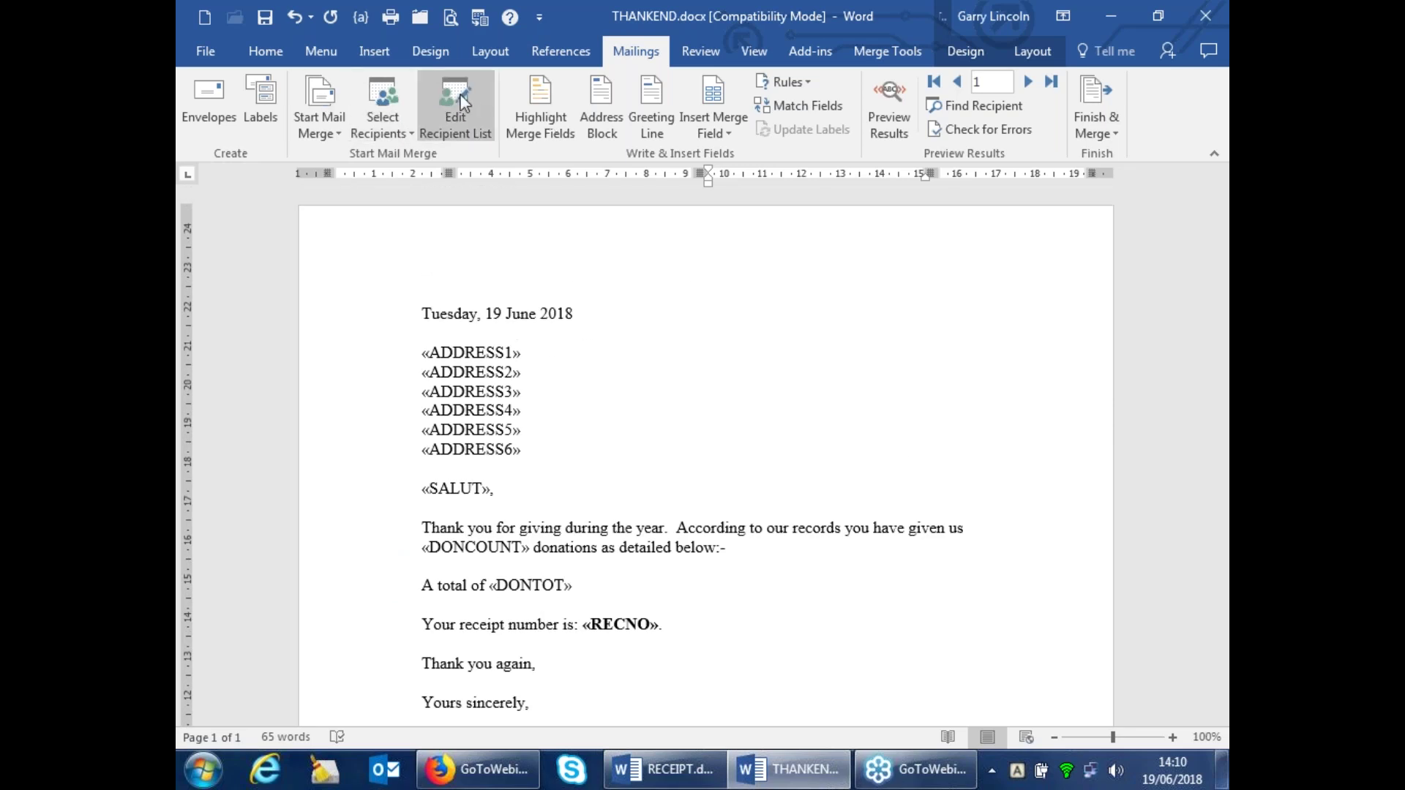
left_click(456, 100)
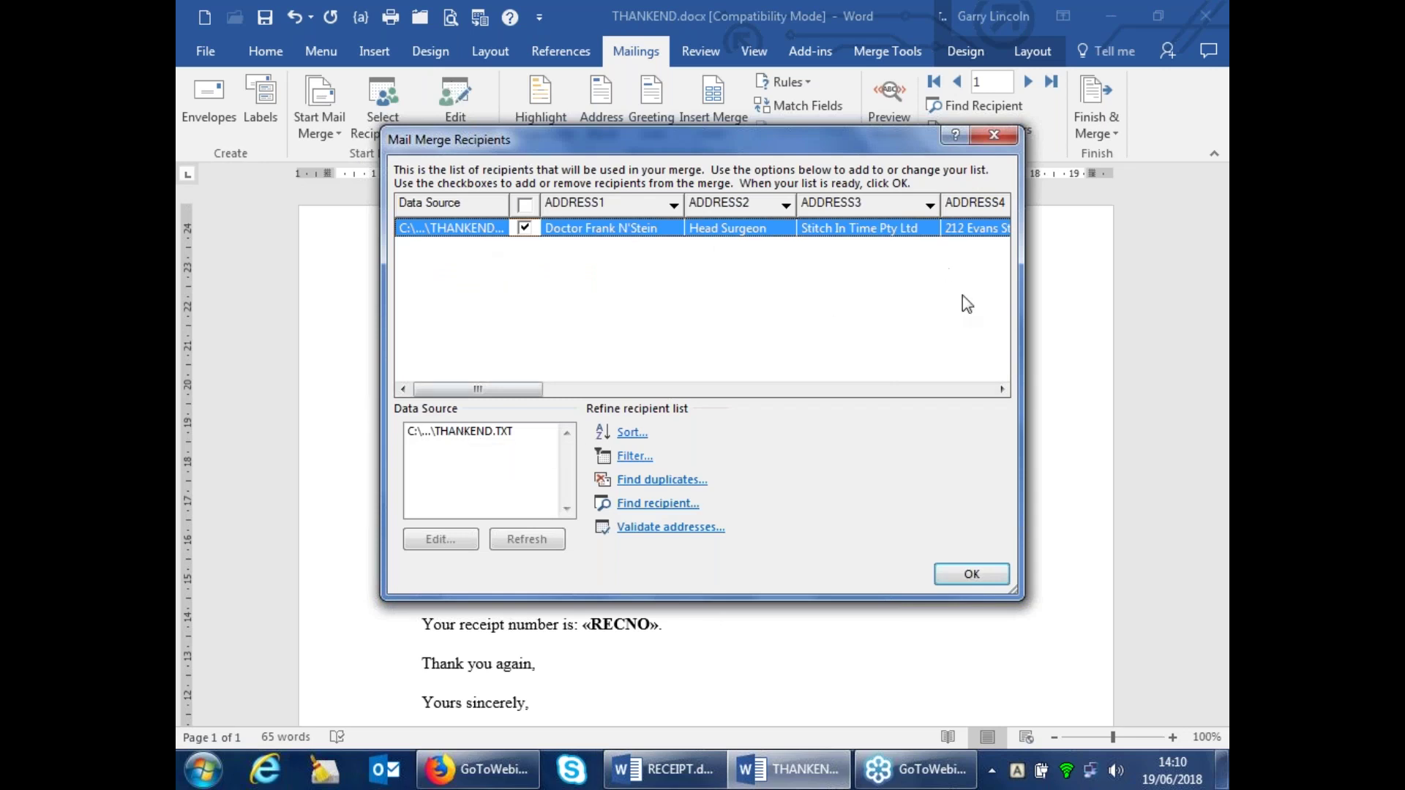
left_click(466, 433)
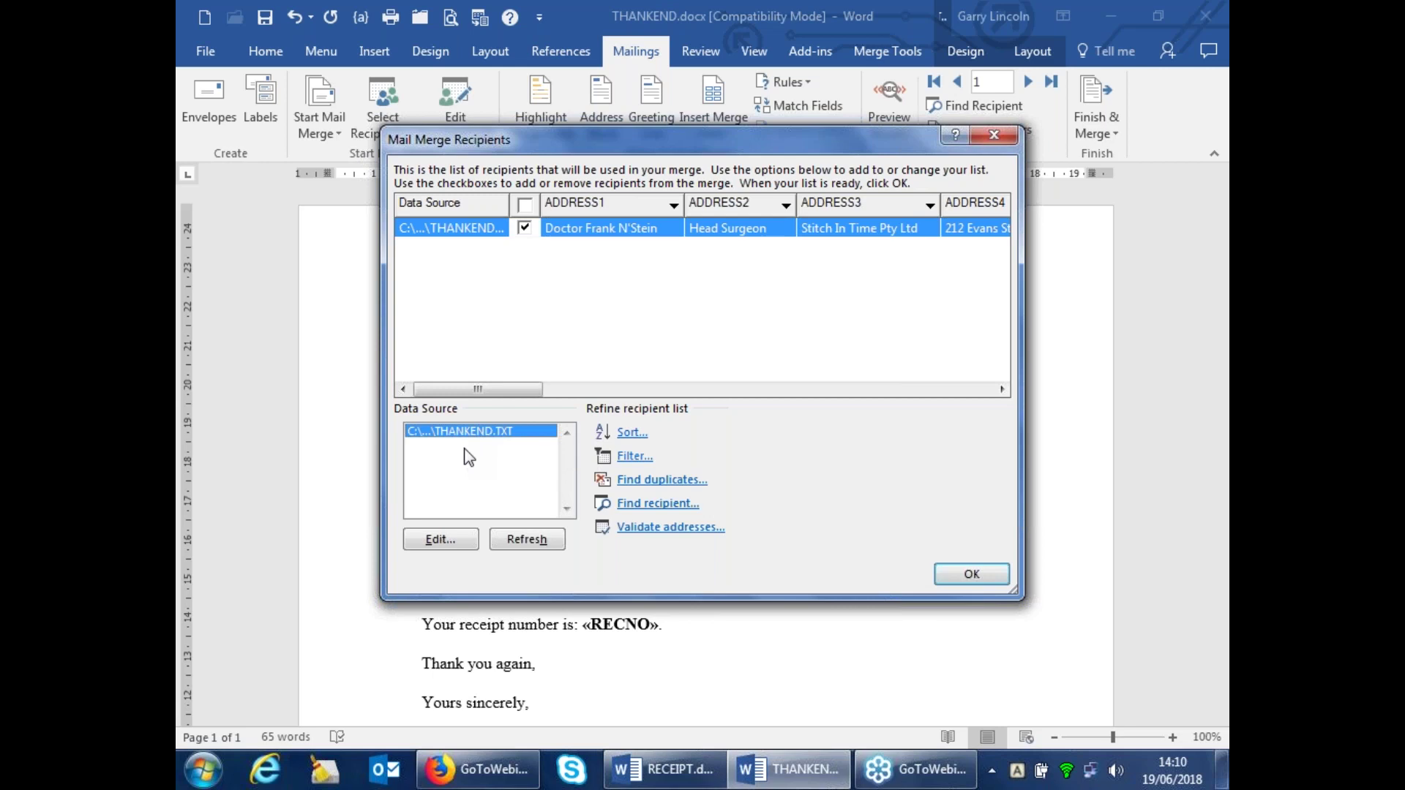
left_click(456, 538)
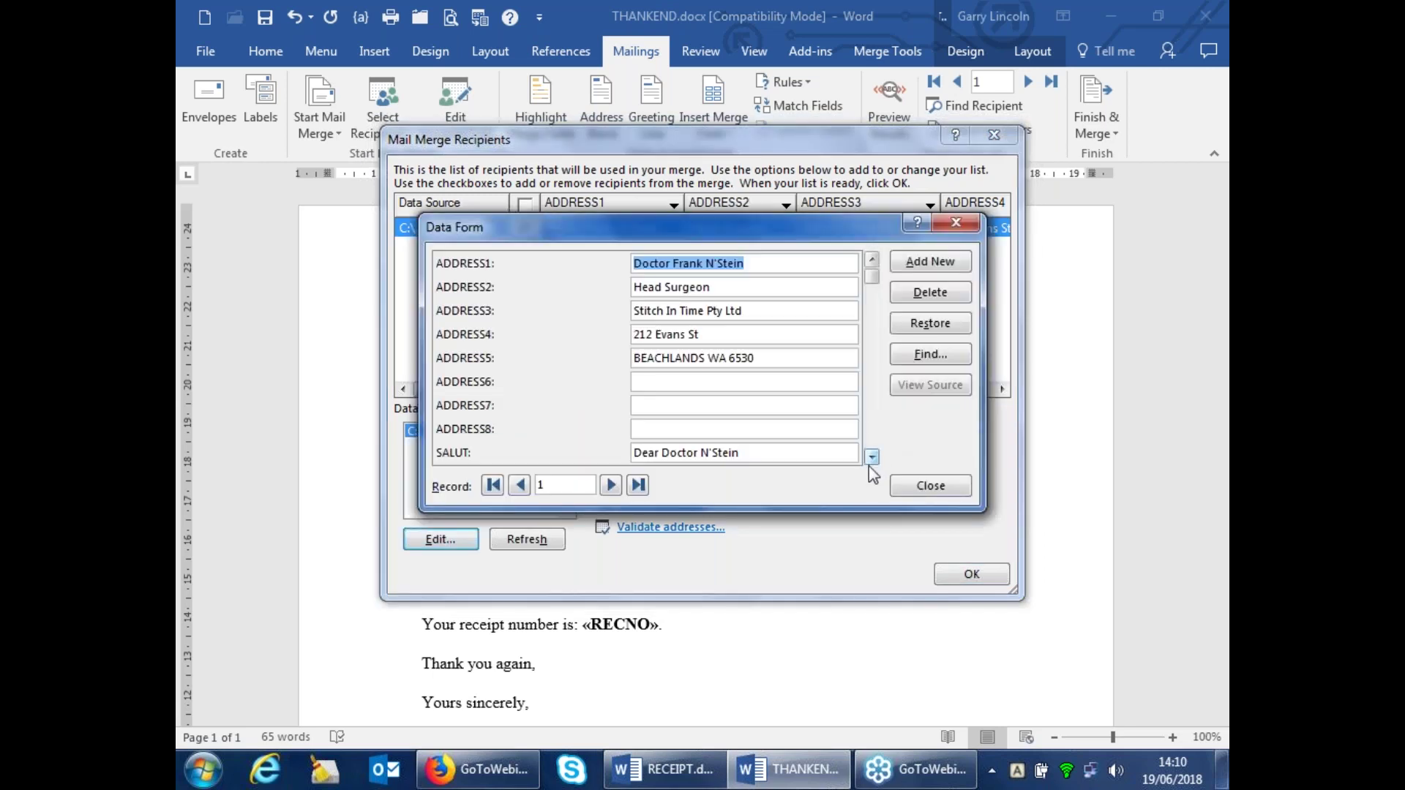
left_click(872, 458)
left_click(873, 459)
left_click(872, 459)
left_click(873, 458)
left_click(872, 458)
left_click(873, 458)
left_click(873, 459)
left_click(873, 458)
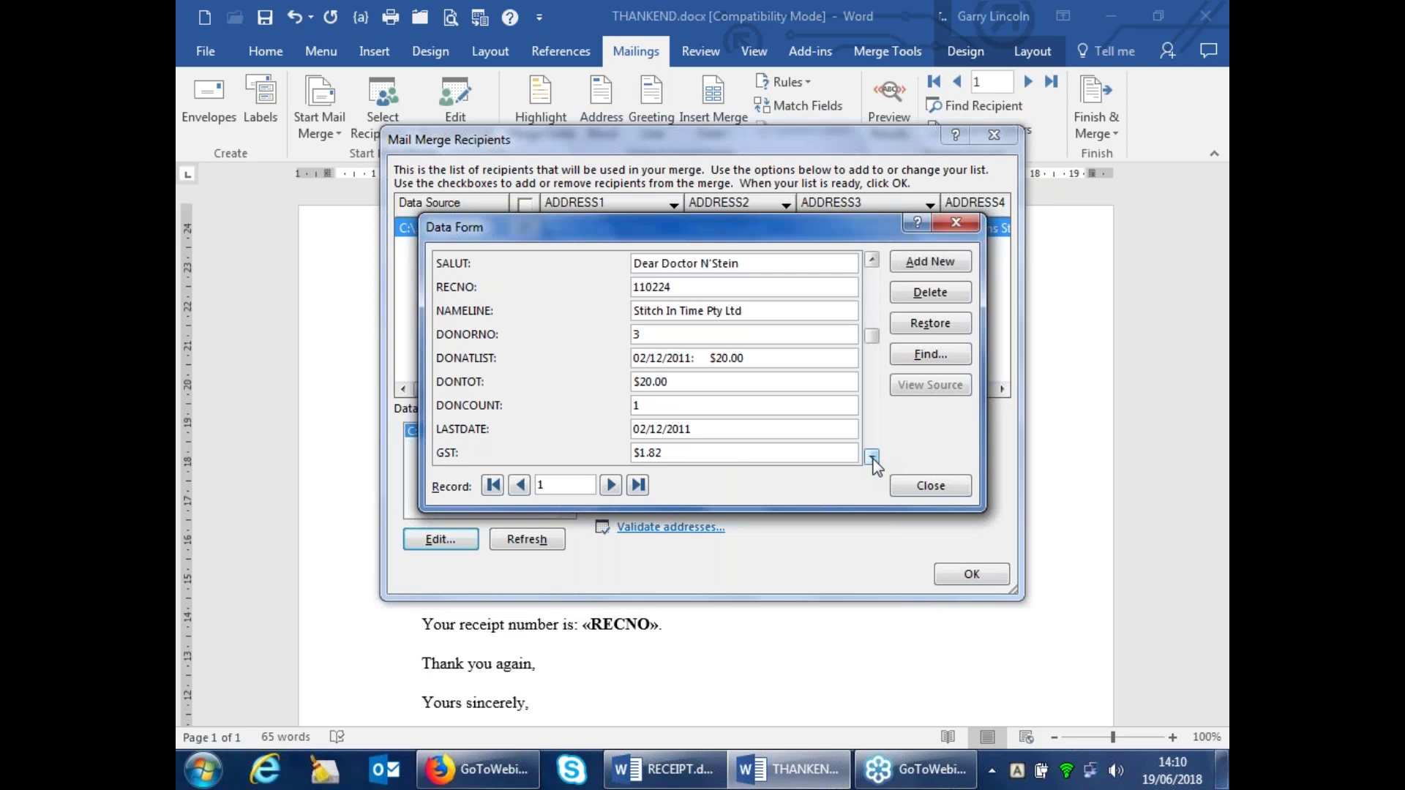
left_click(873, 458)
double_click(644, 382)
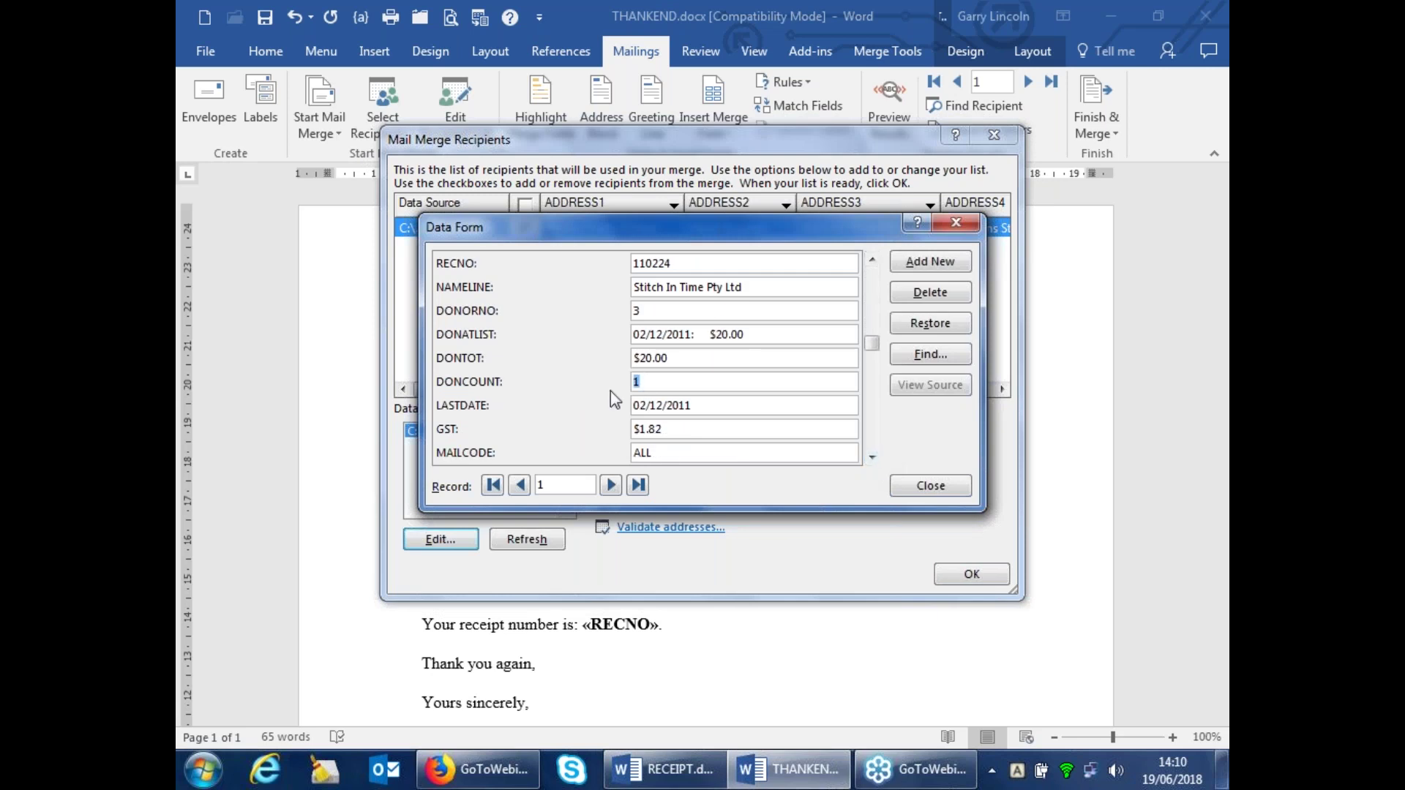
type("3")
left_click(947, 488)
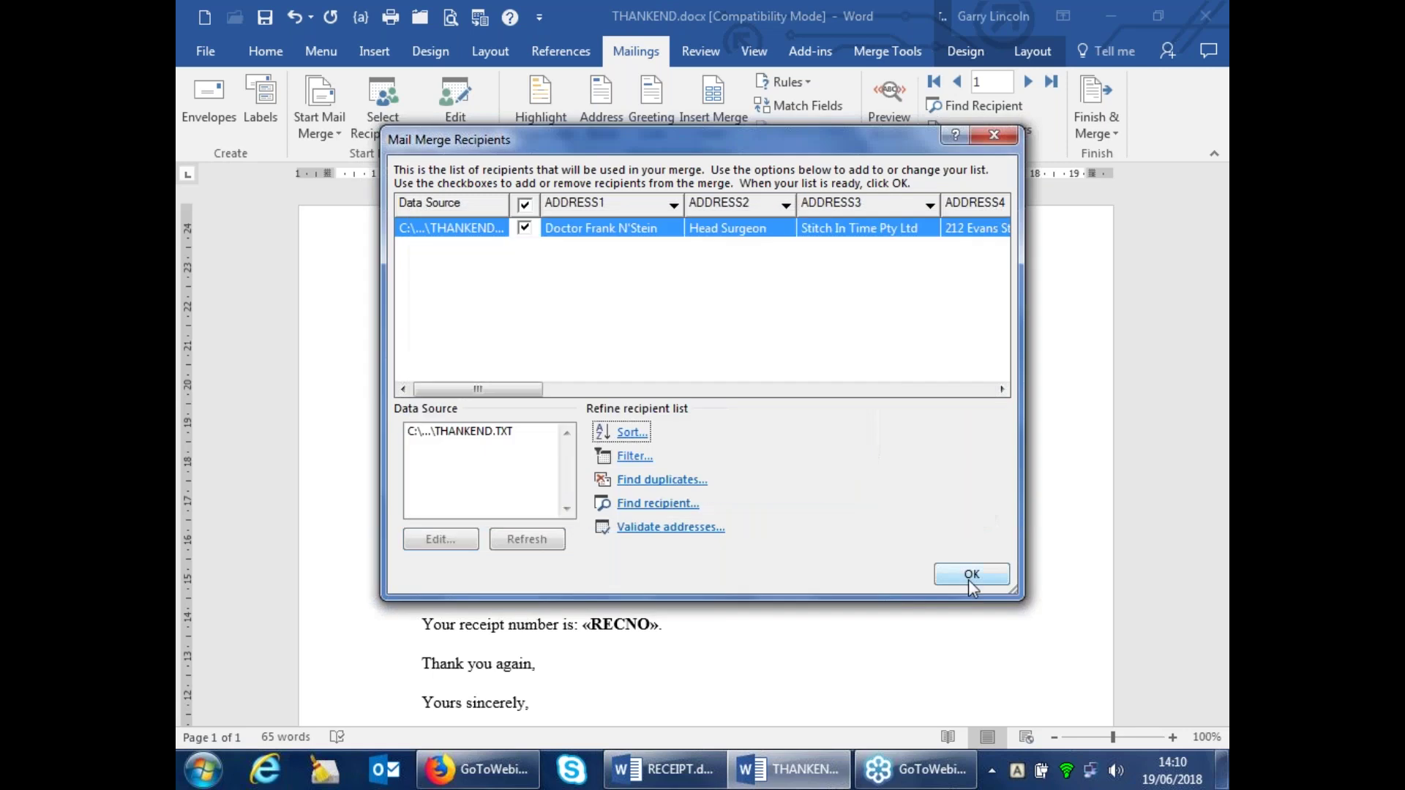
Accept the Mail Merge Recipients list and place the cursor after «DONTOT» in the letter
left_click(986, 572)
scroll(956, 558, "down", 5)
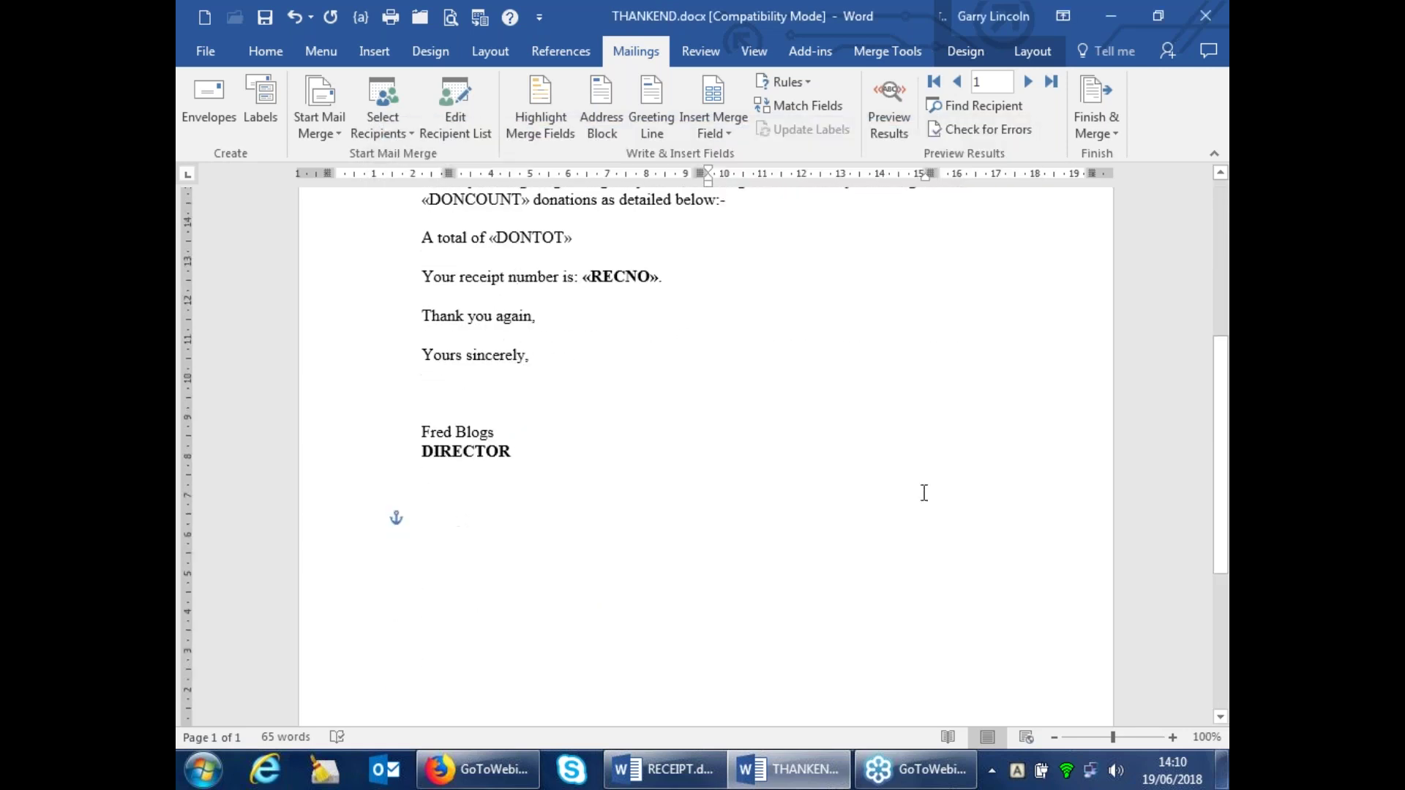
scroll(924, 493, "down", 6)
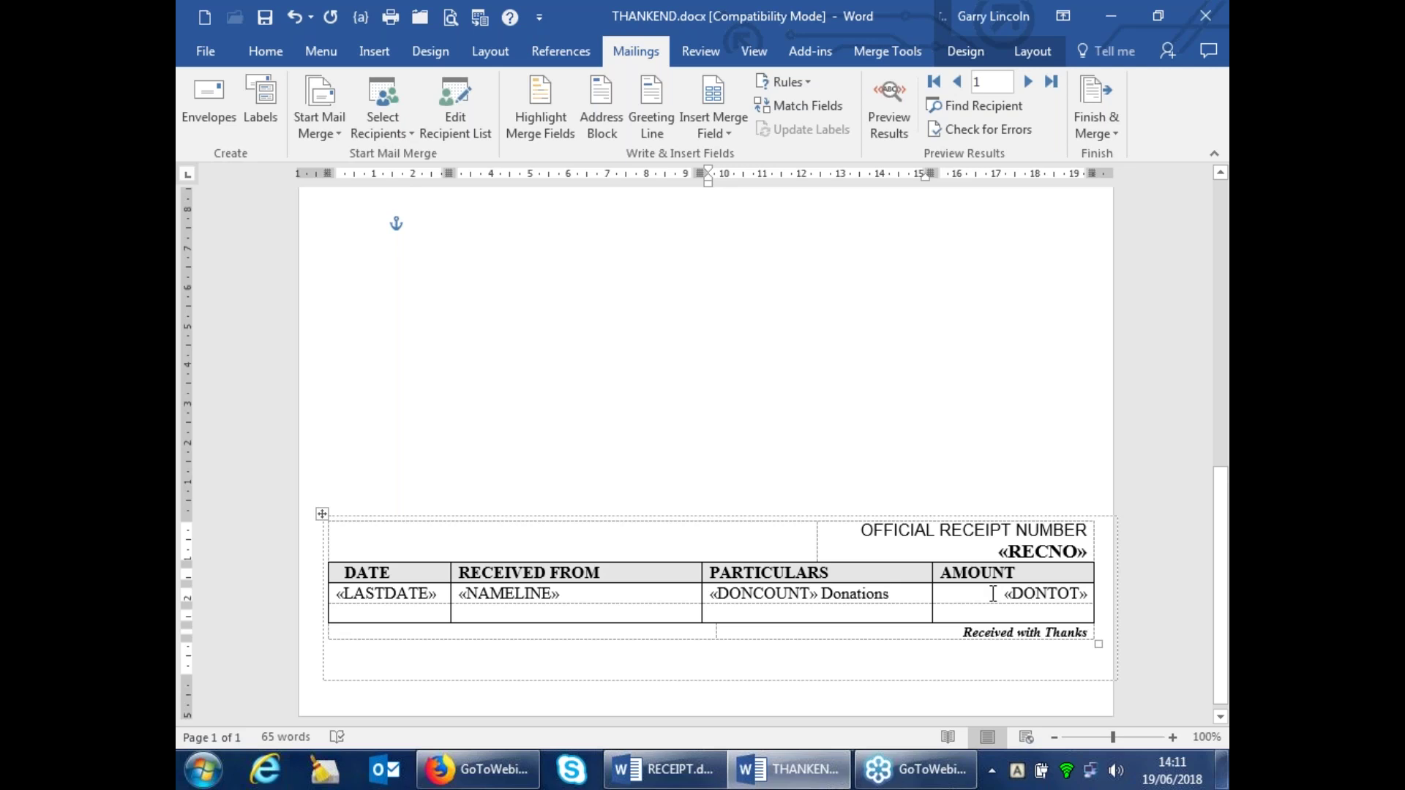
scroll(661, 396, "up", 10)
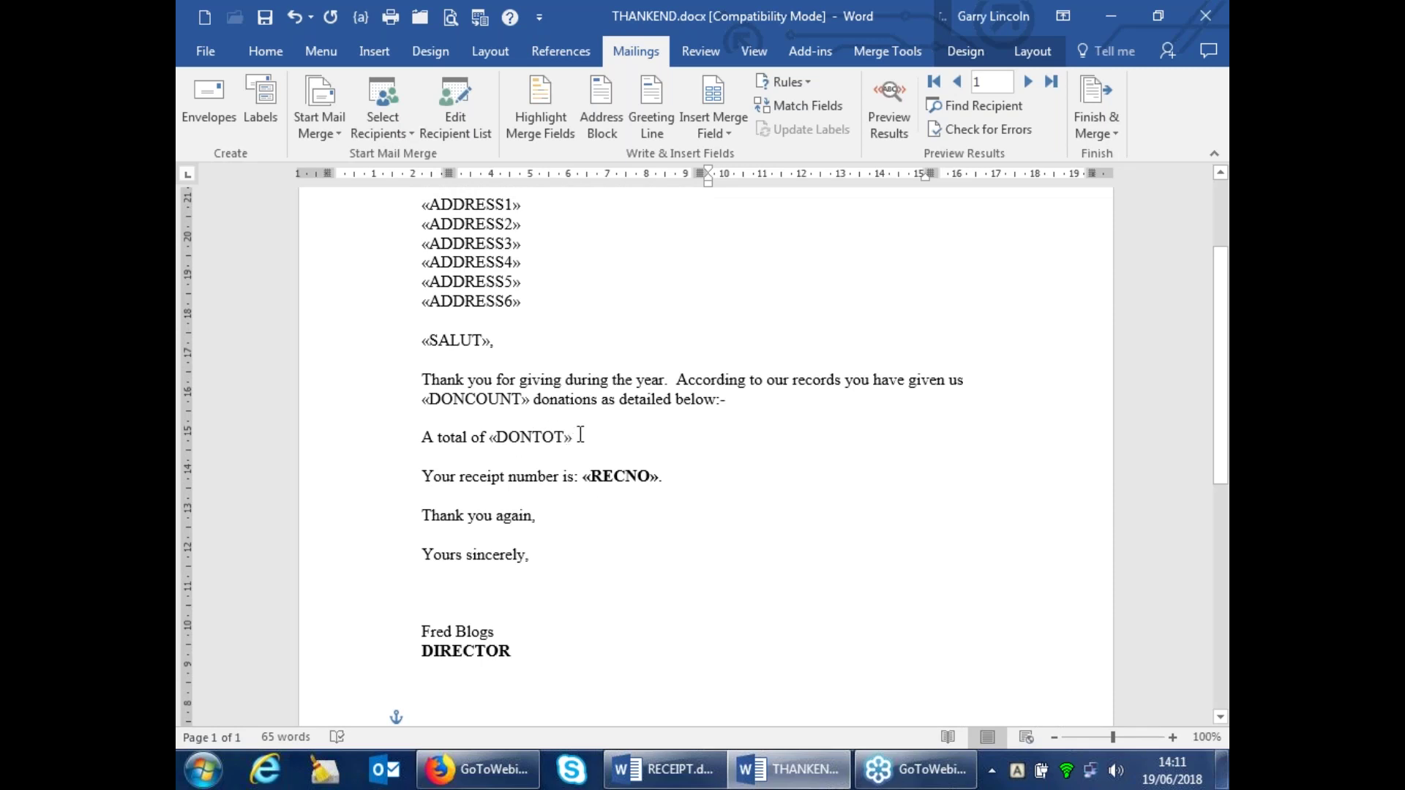
left_click(608, 426)
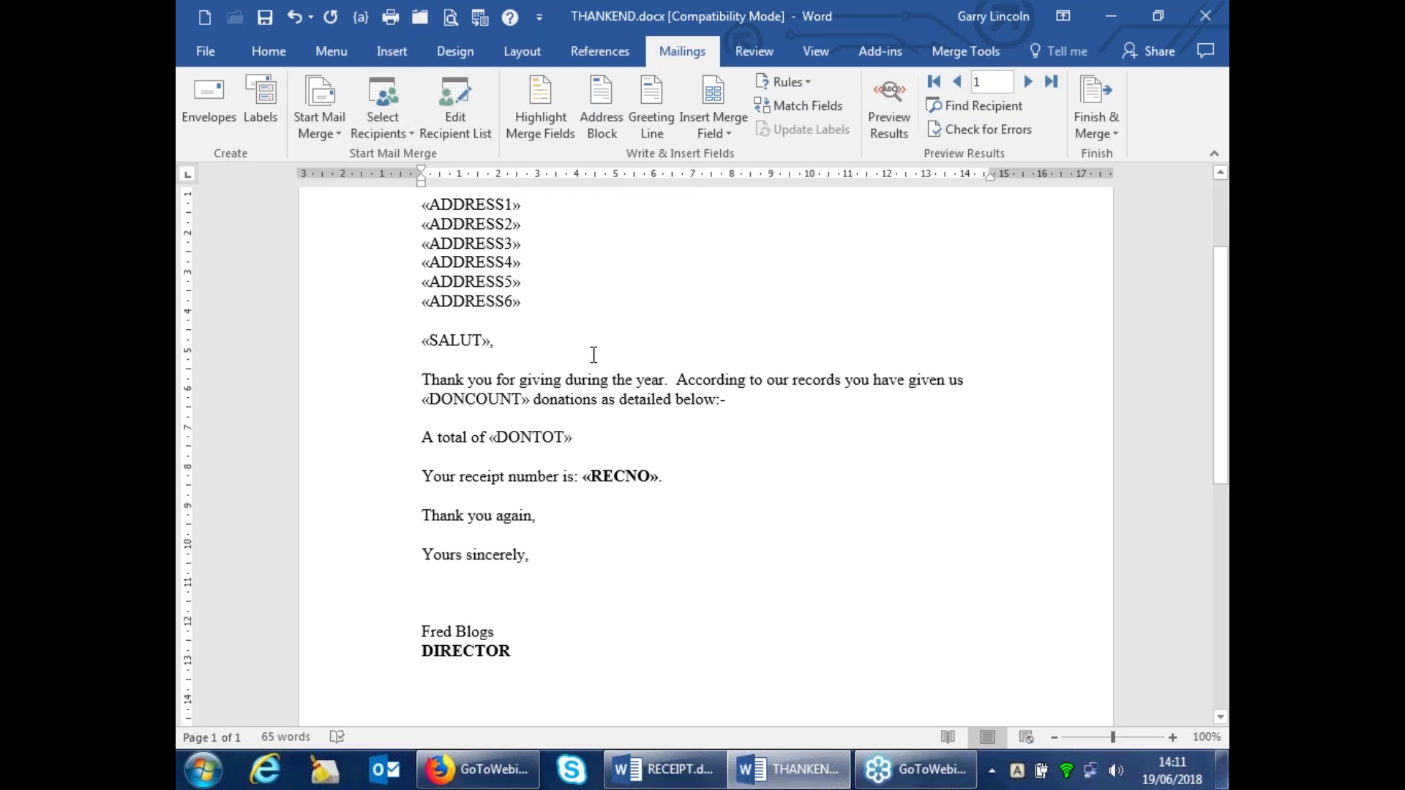
left_click(420, 437)
key("Return")
key("Return")
left_click(435, 437)
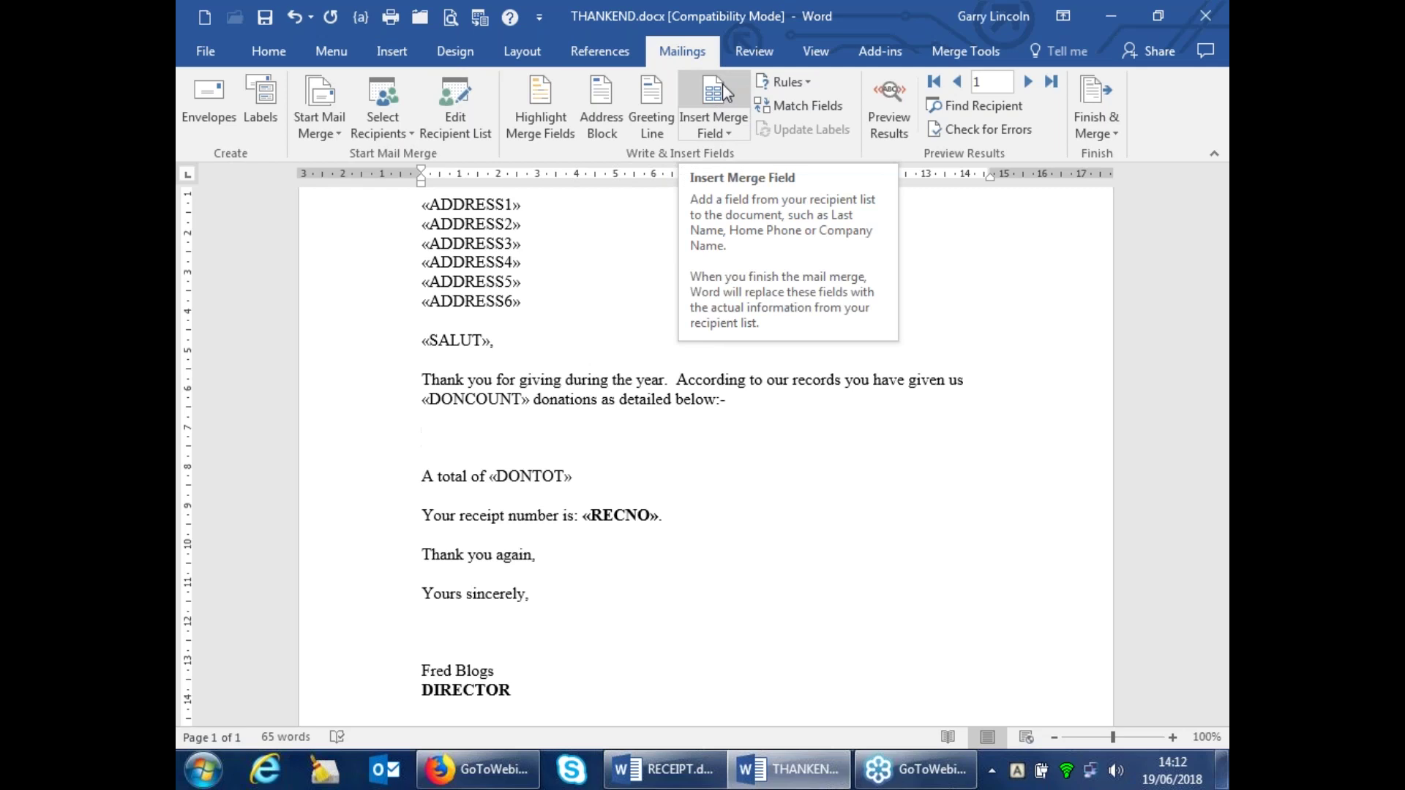
left_click(719, 137)
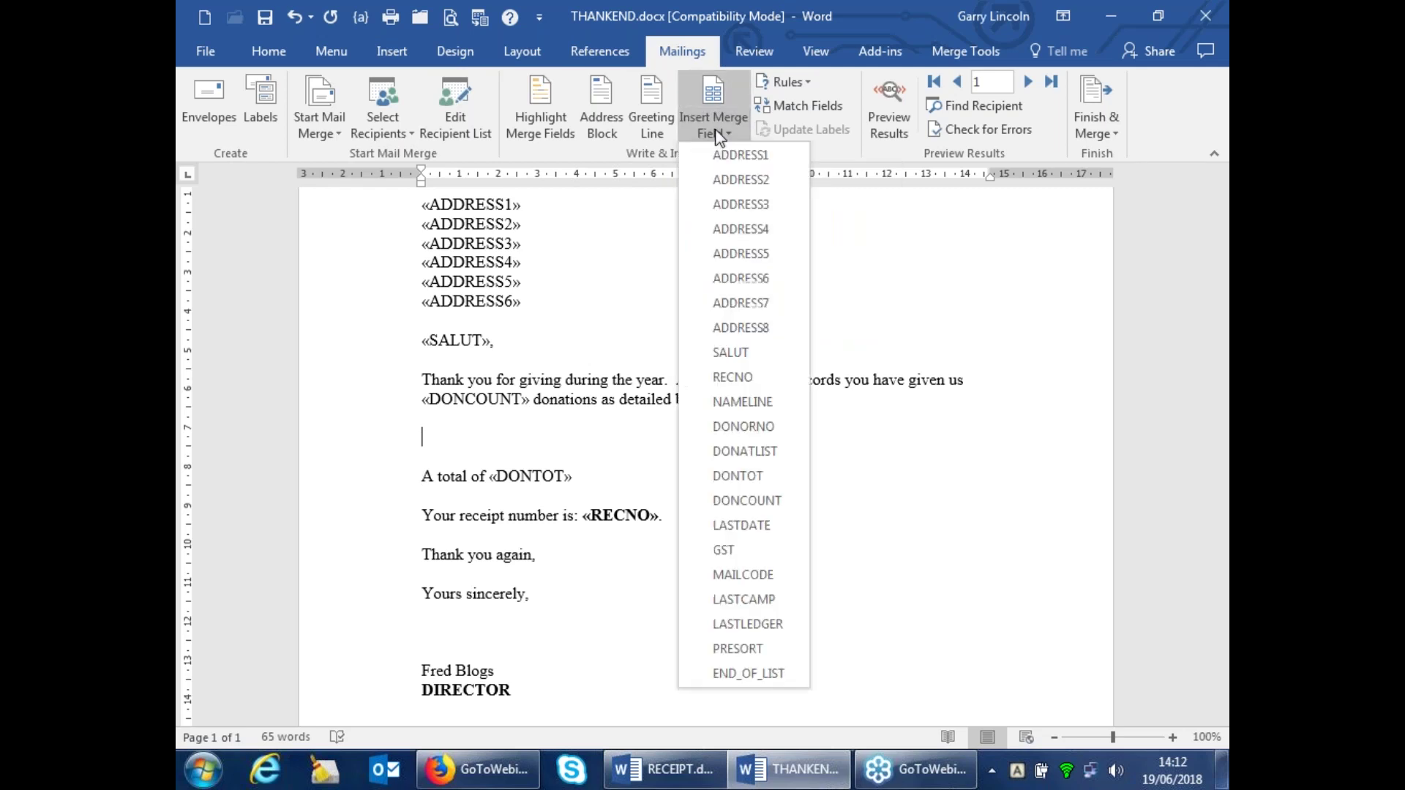
left_click(738, 451)
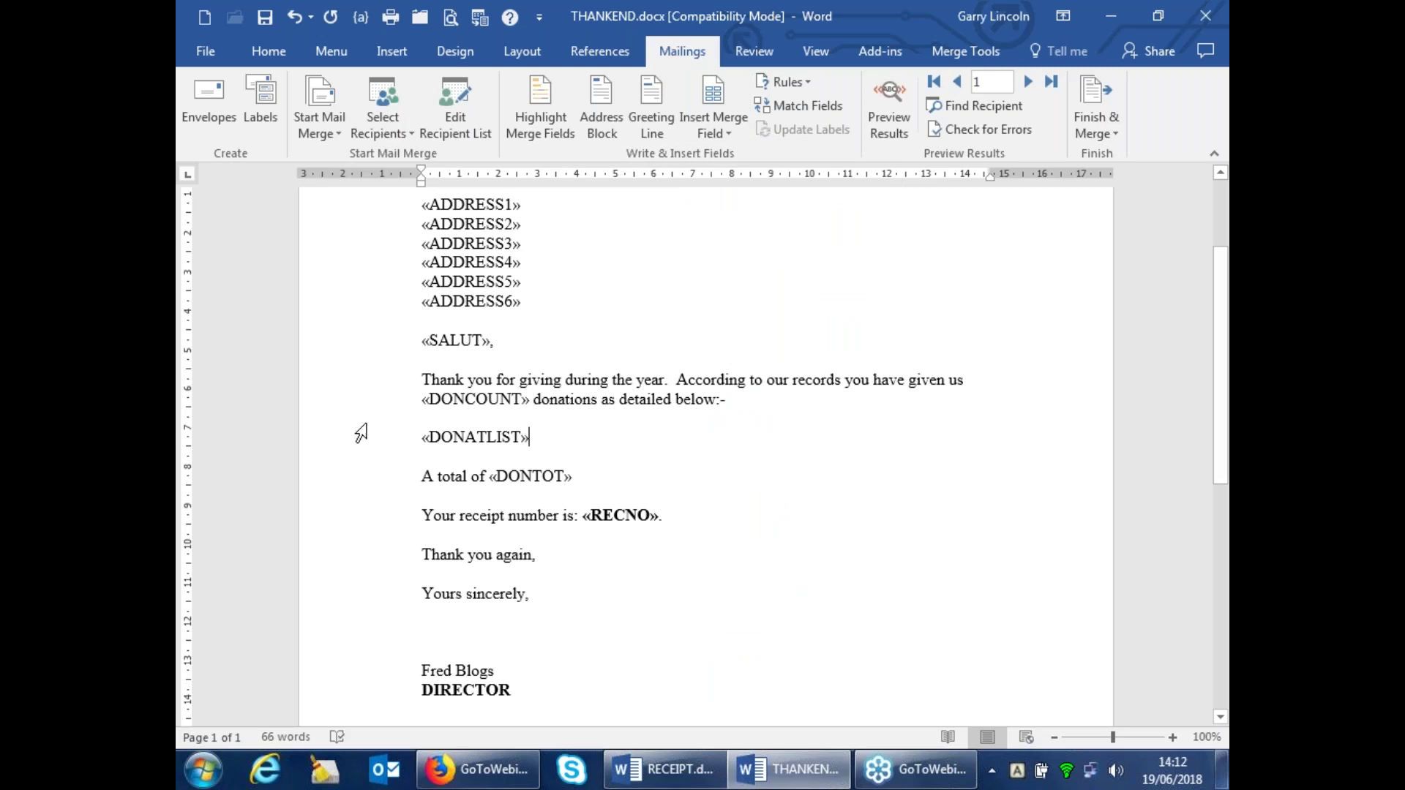
left_click_drag(422, 437, 547, 441)
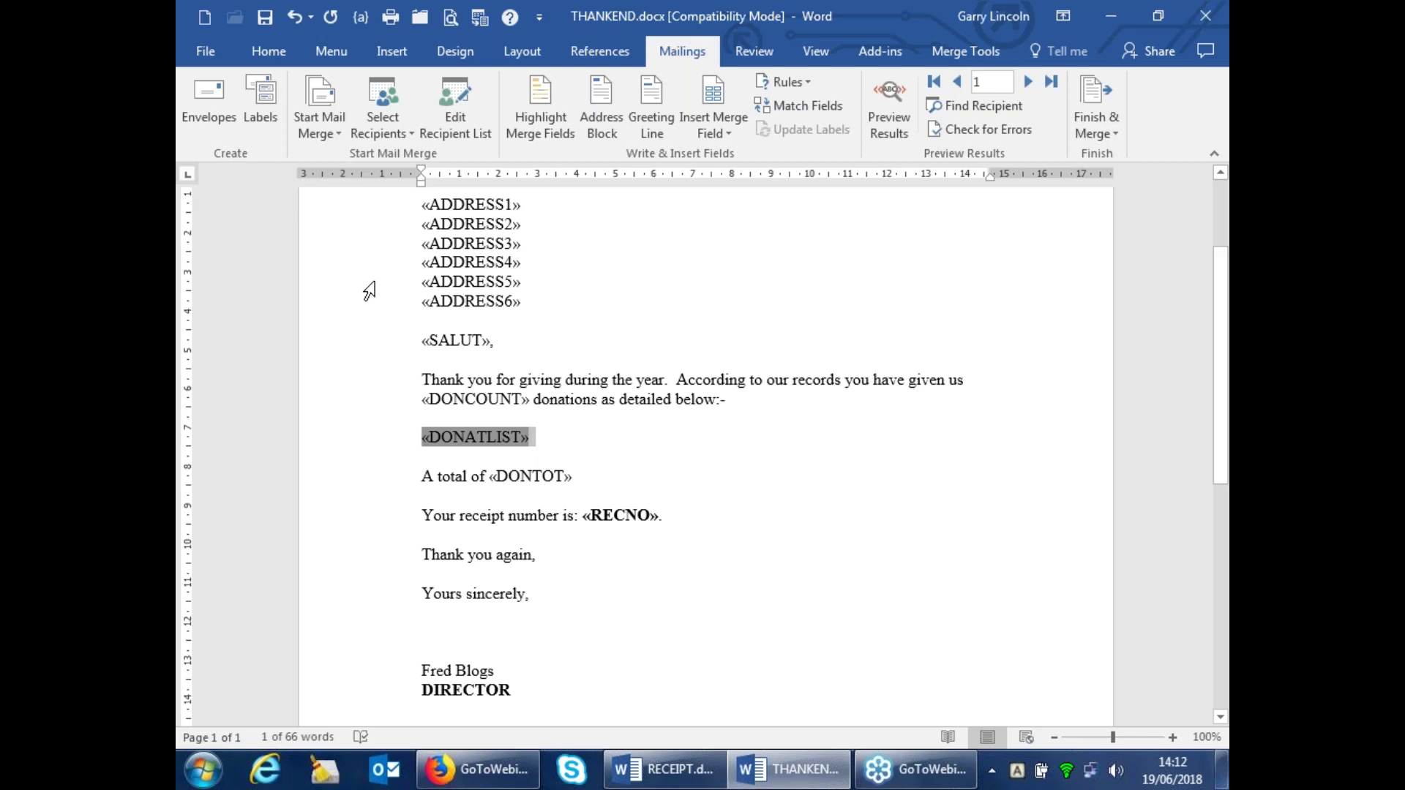
left_click(546, 439)
left_click(313, 435)
key("Delete")
key("Delete")
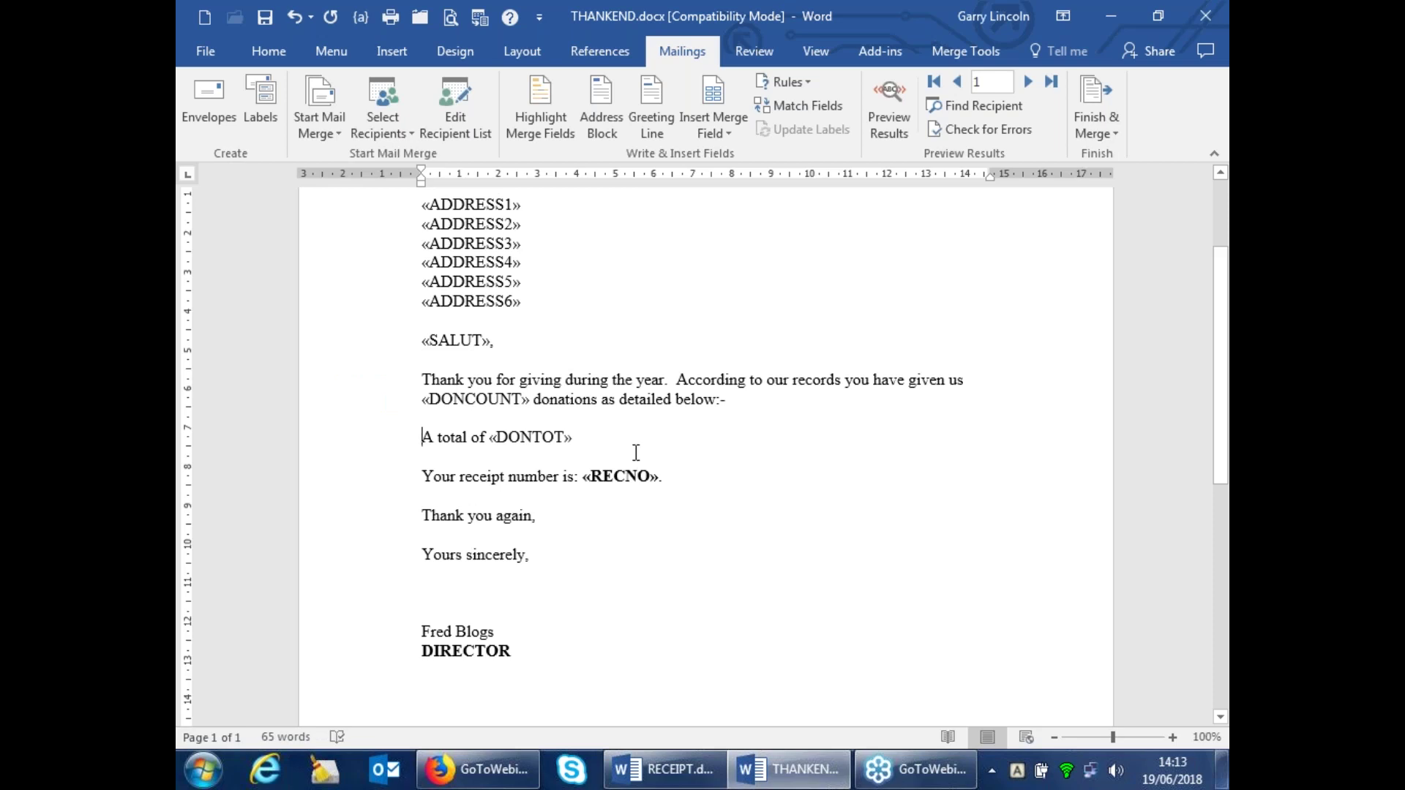
Glance at RECEIPT.docx, then return to THANKEND.docx
scroll(637, 480, "down", 10)
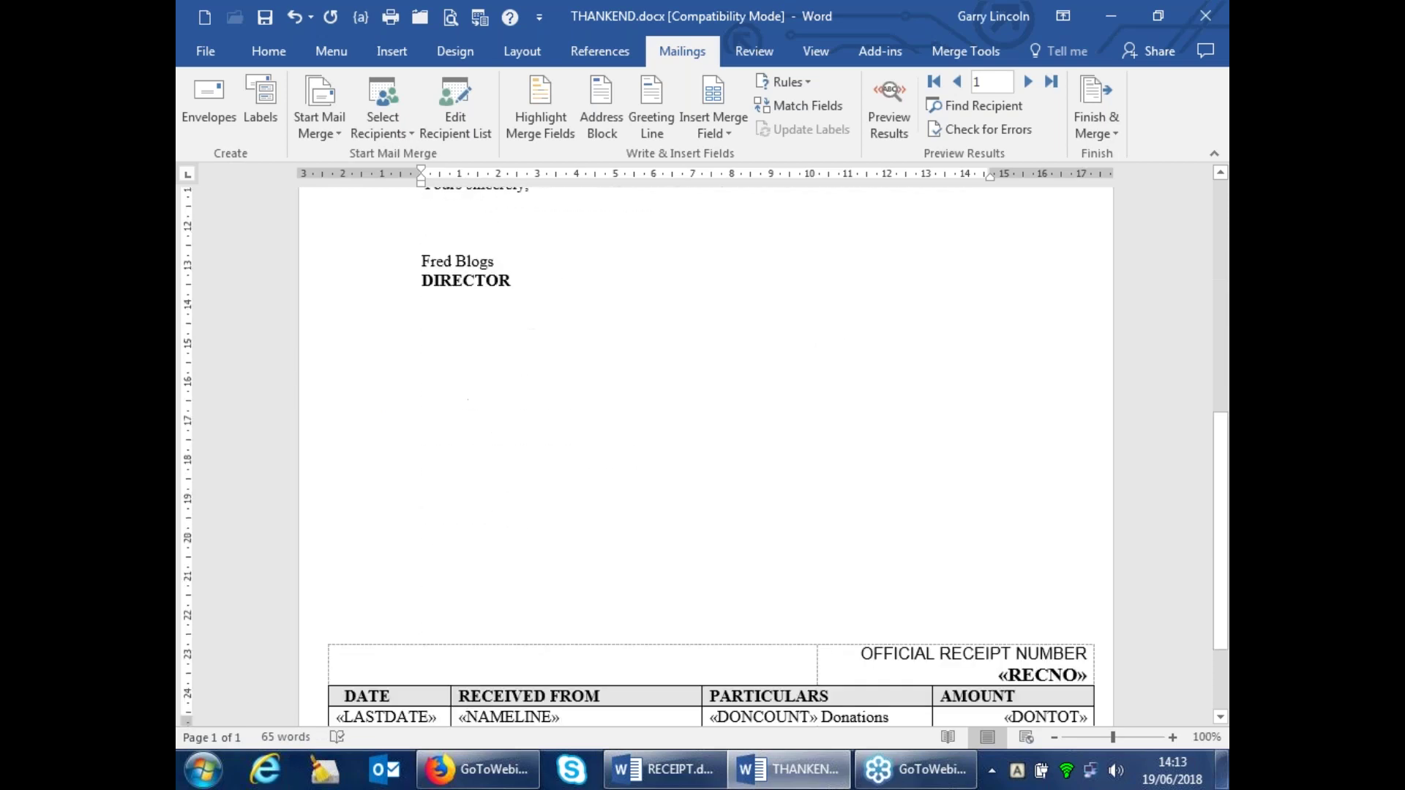
scroll(617, 419, "down", 4)
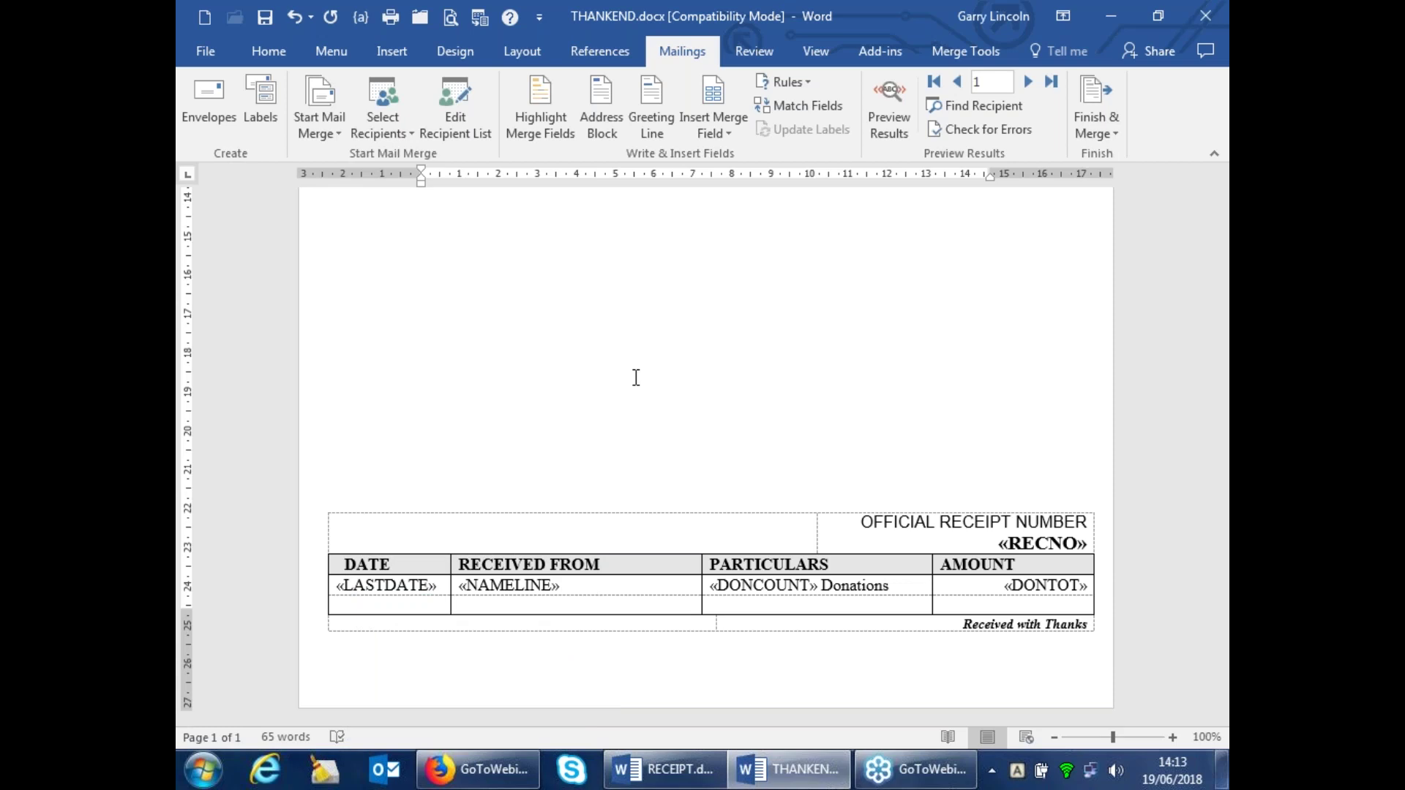
left_click(668, 770)
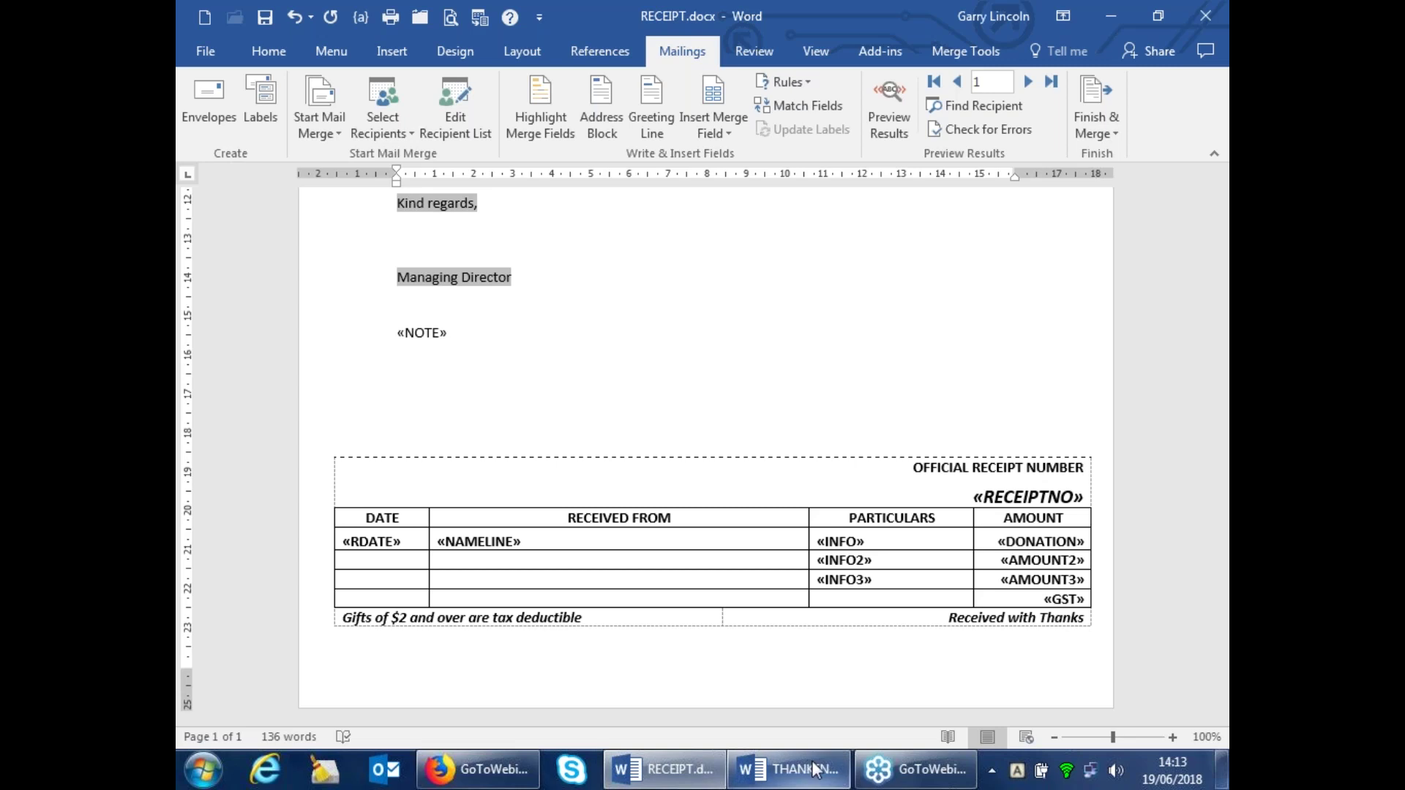
mouse_move(811, 775)
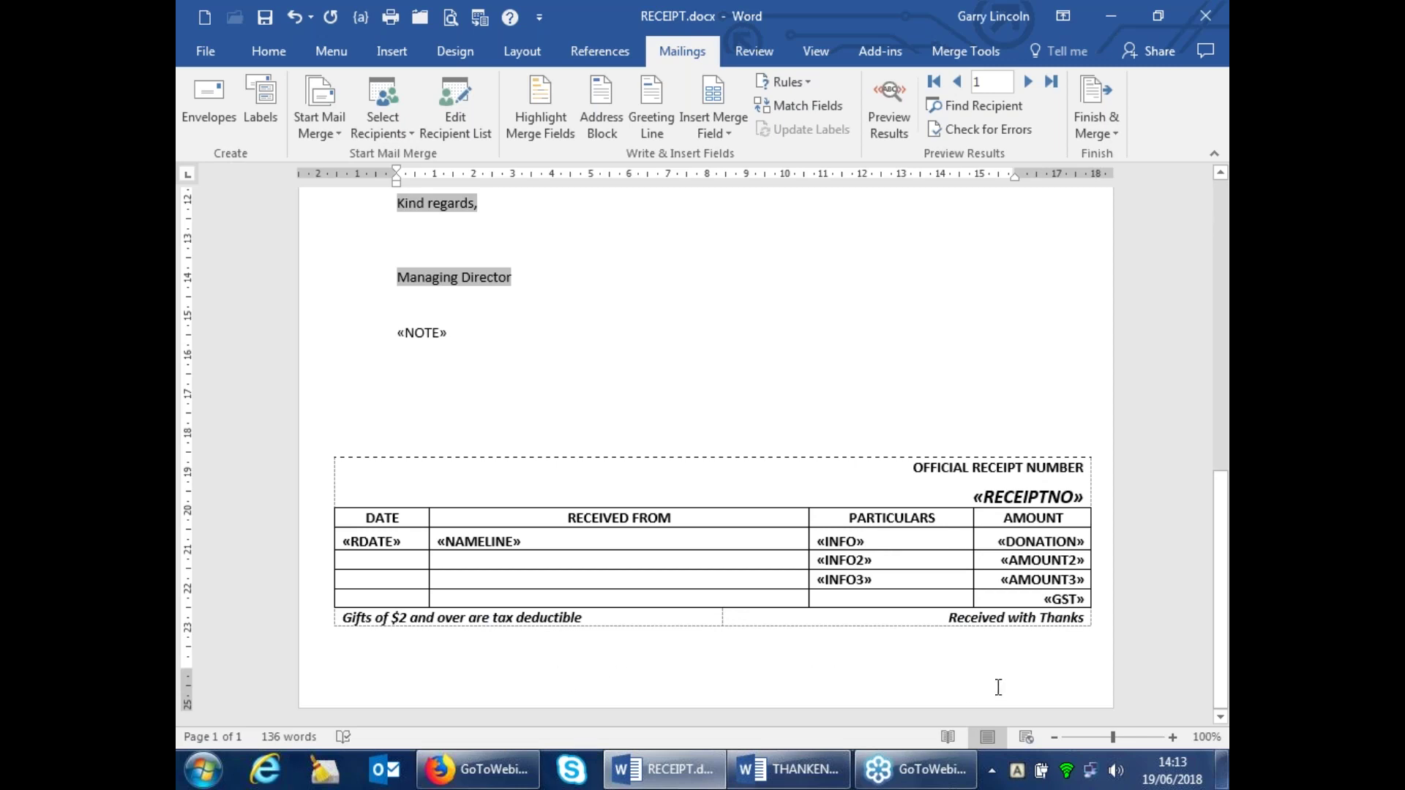
left_click(788, 769)
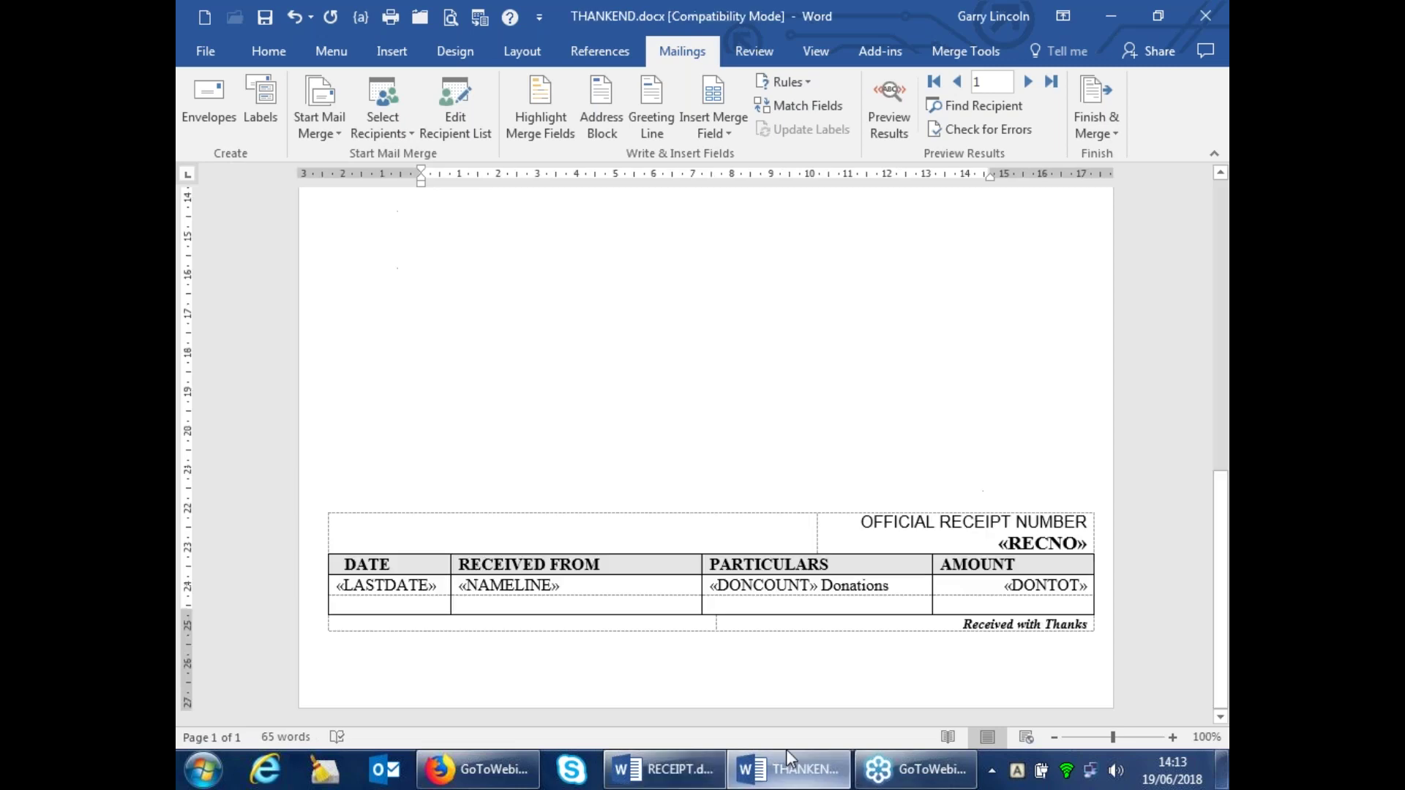
Close THANKEND.docx without saving THANKEND.TXT or the letter
left_click(1203, 16)
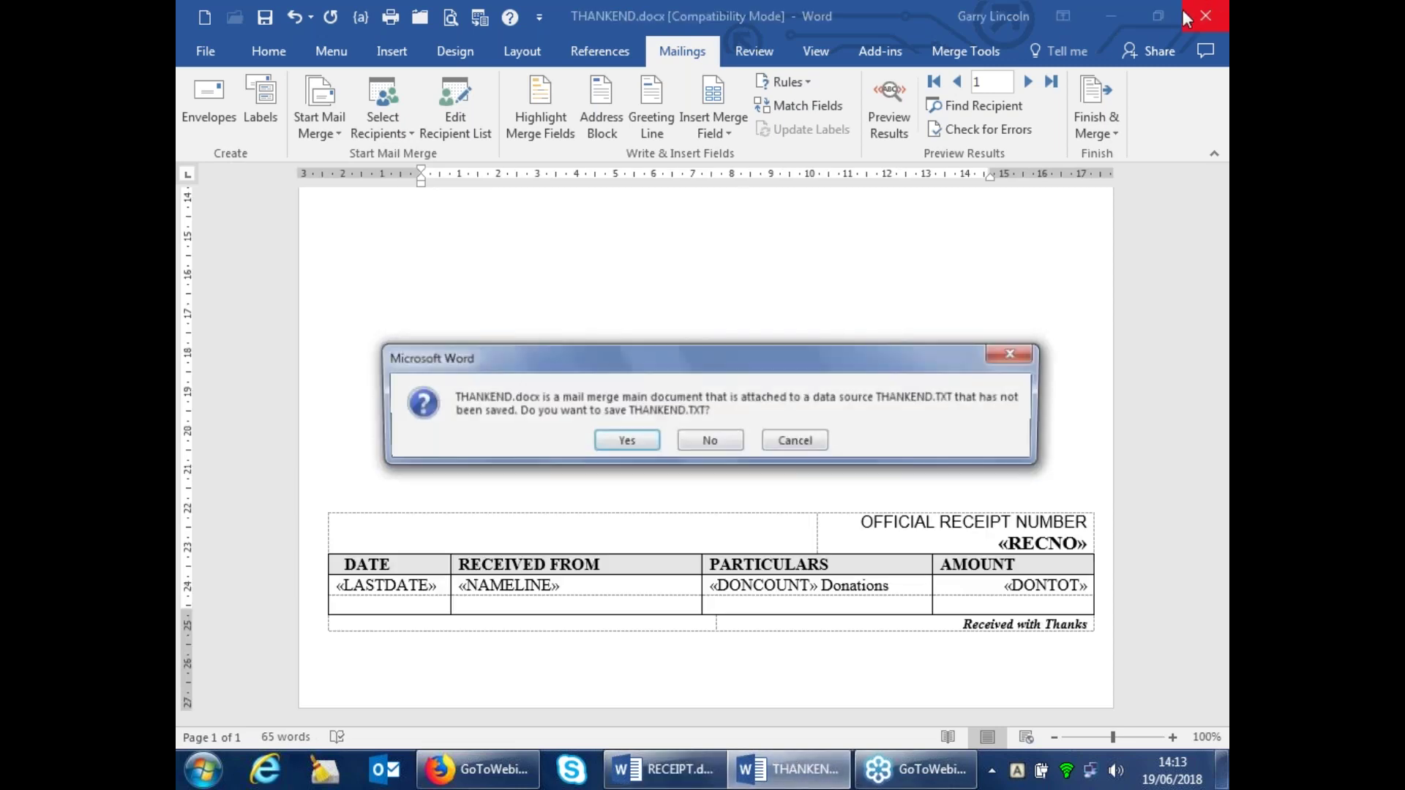
left_click(721, 441)
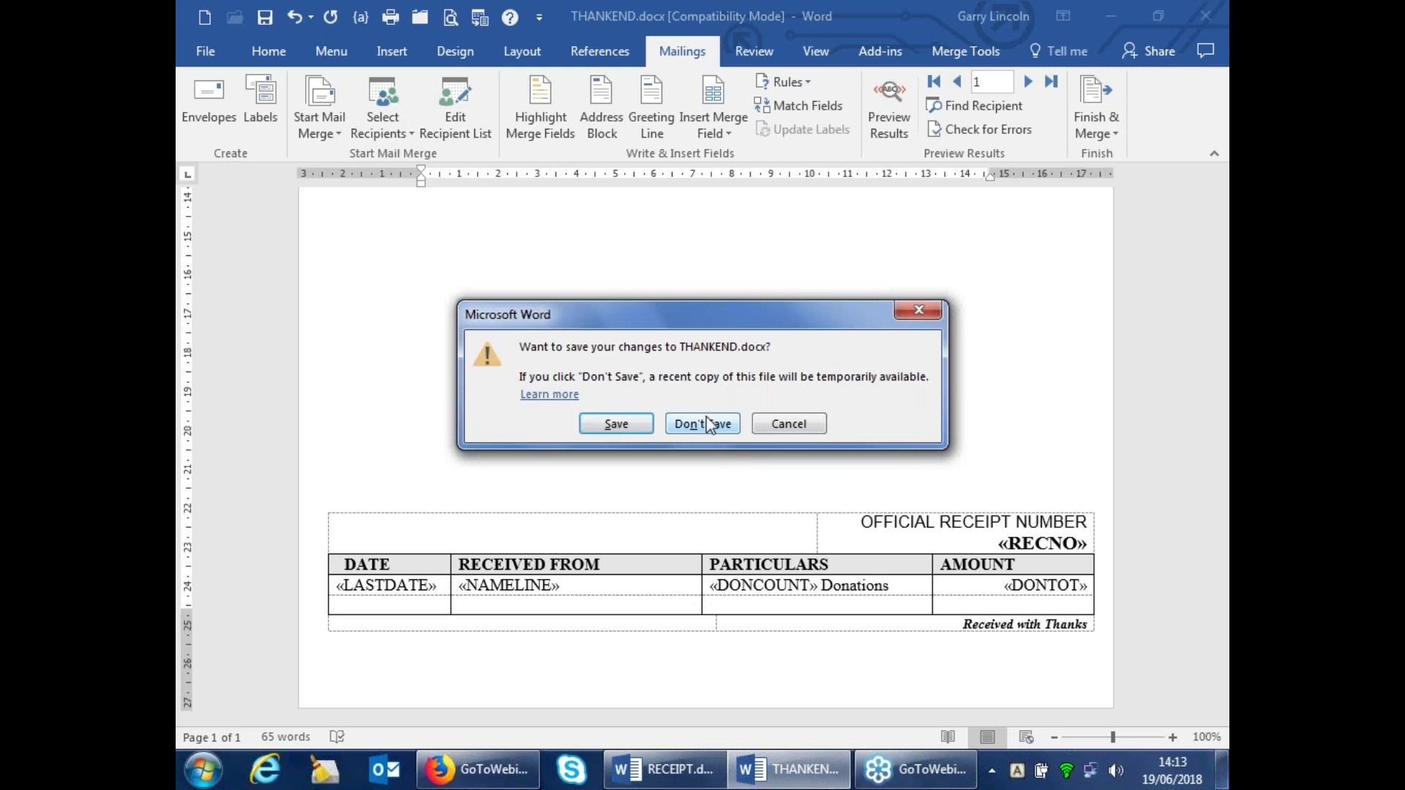
left_click(703, 424)
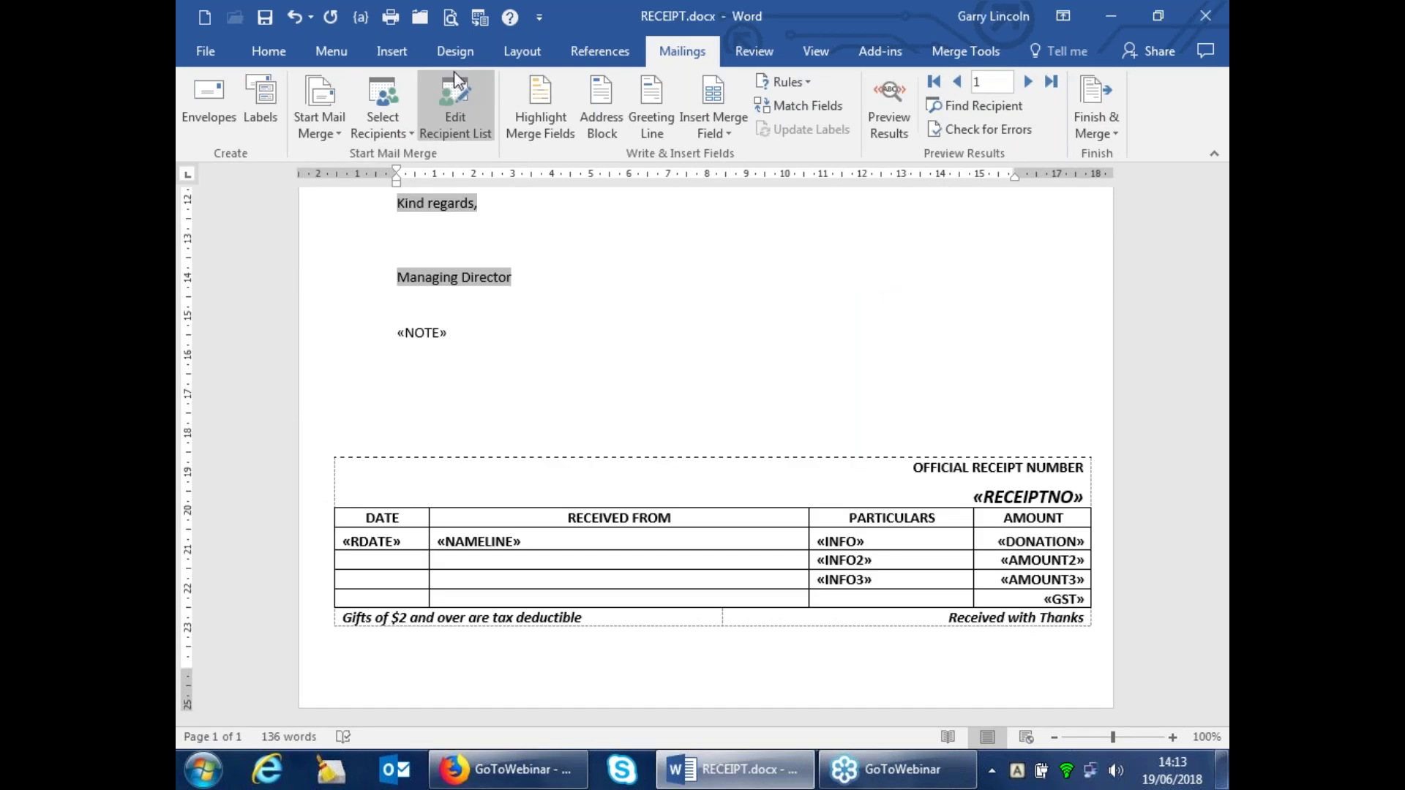
Use an Existing List and browse to the C:\DONMAN\DMWORK folder
left_click(370, 98)
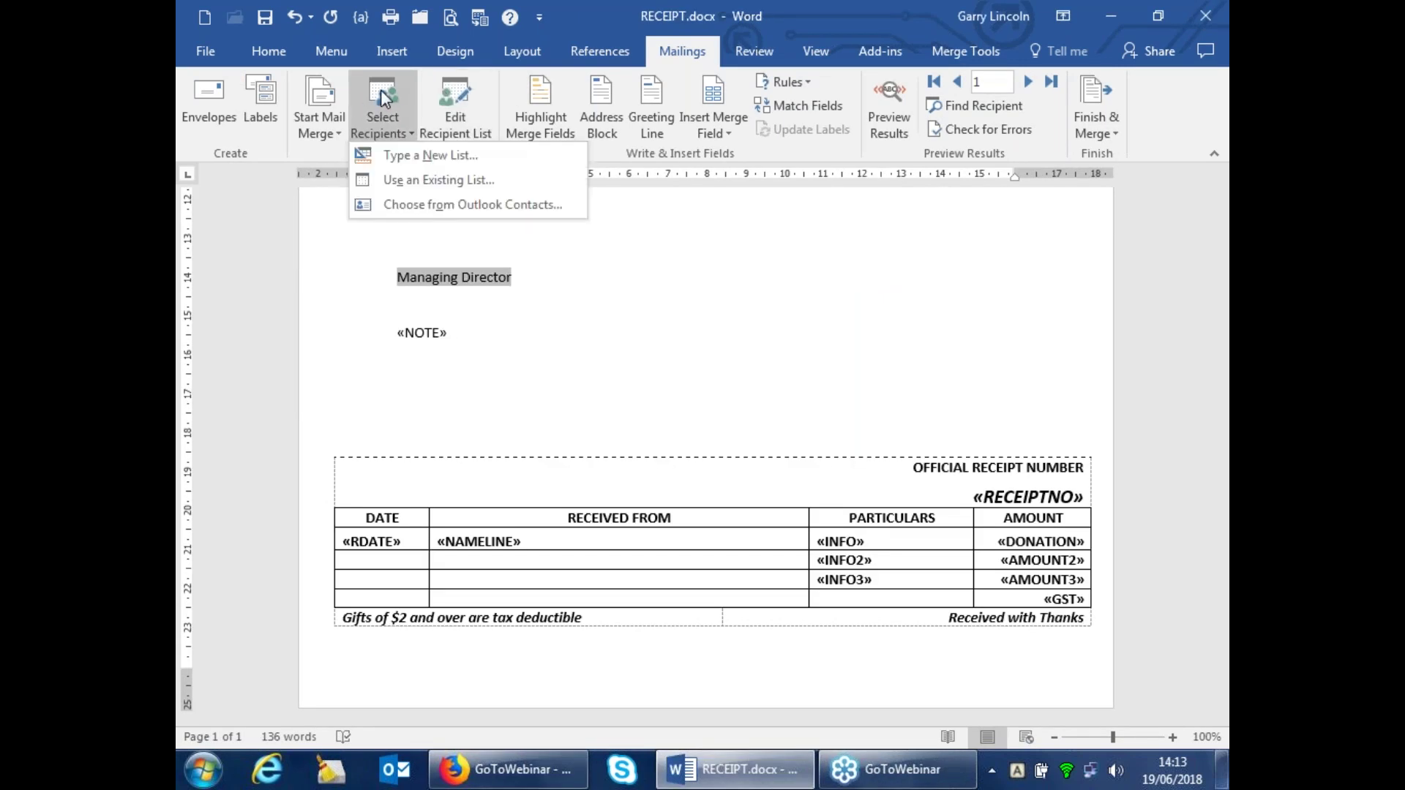
left_click(425, 181)
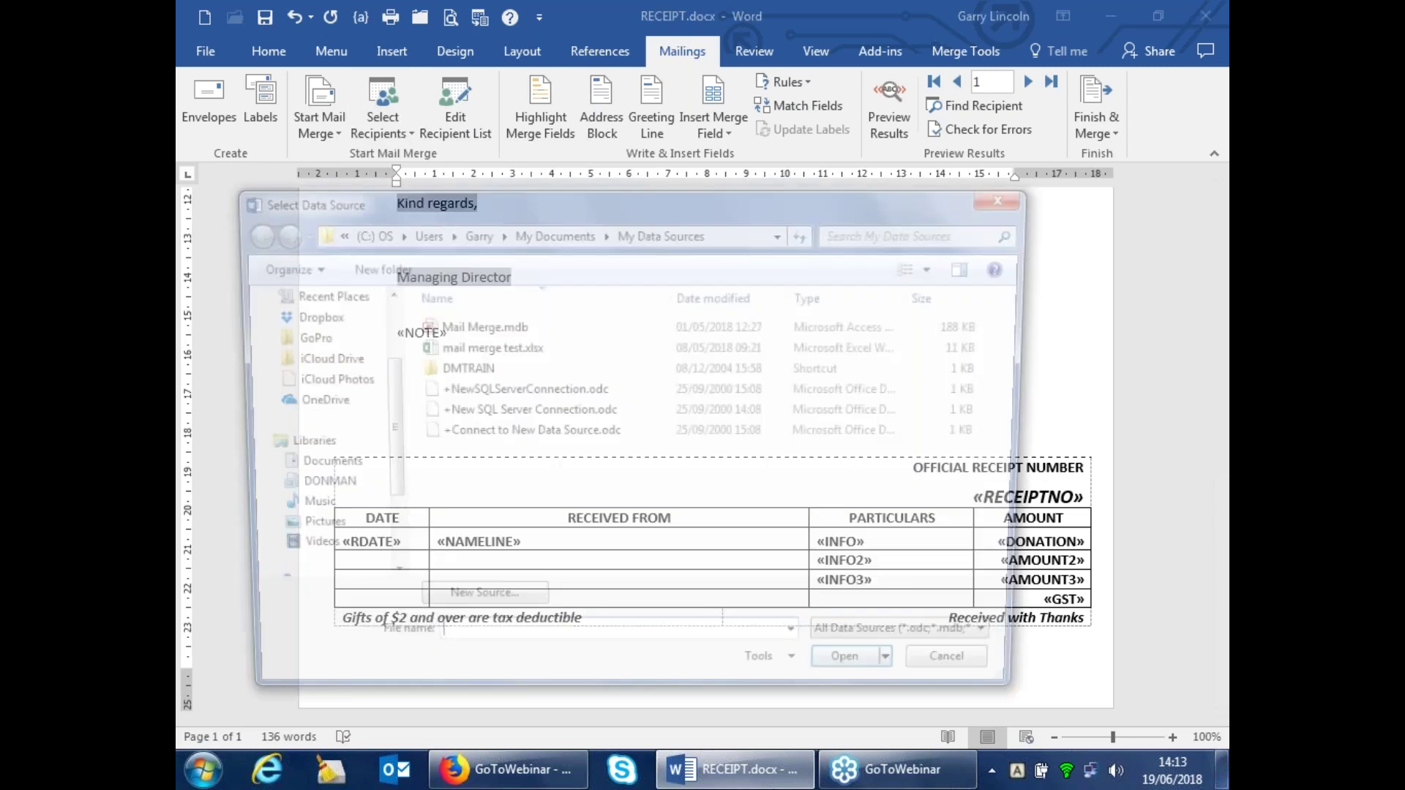
left_click(376, 228)
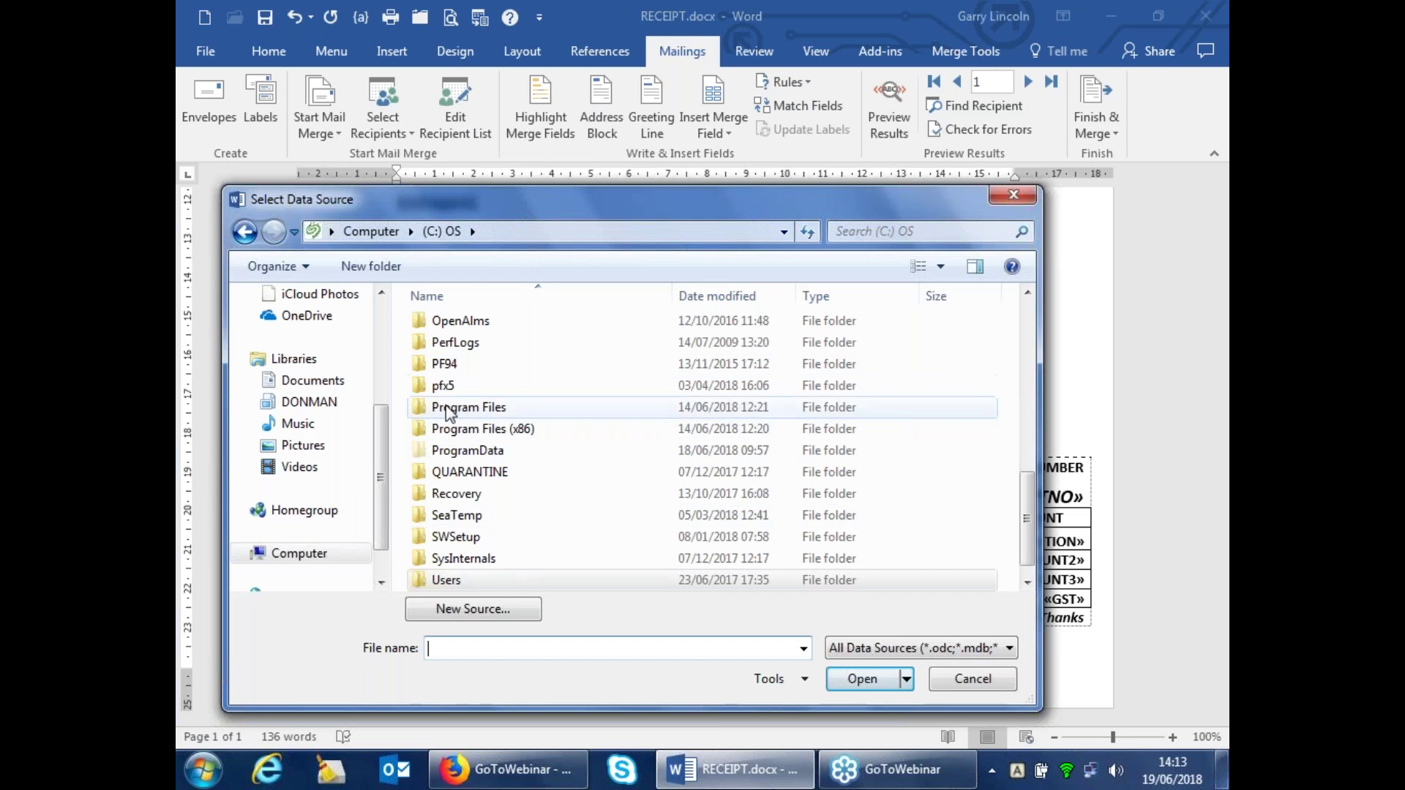
left_click(469, 407)
scroll(455, 410, "up", 1)
scroll(454, 407, "up", 3)
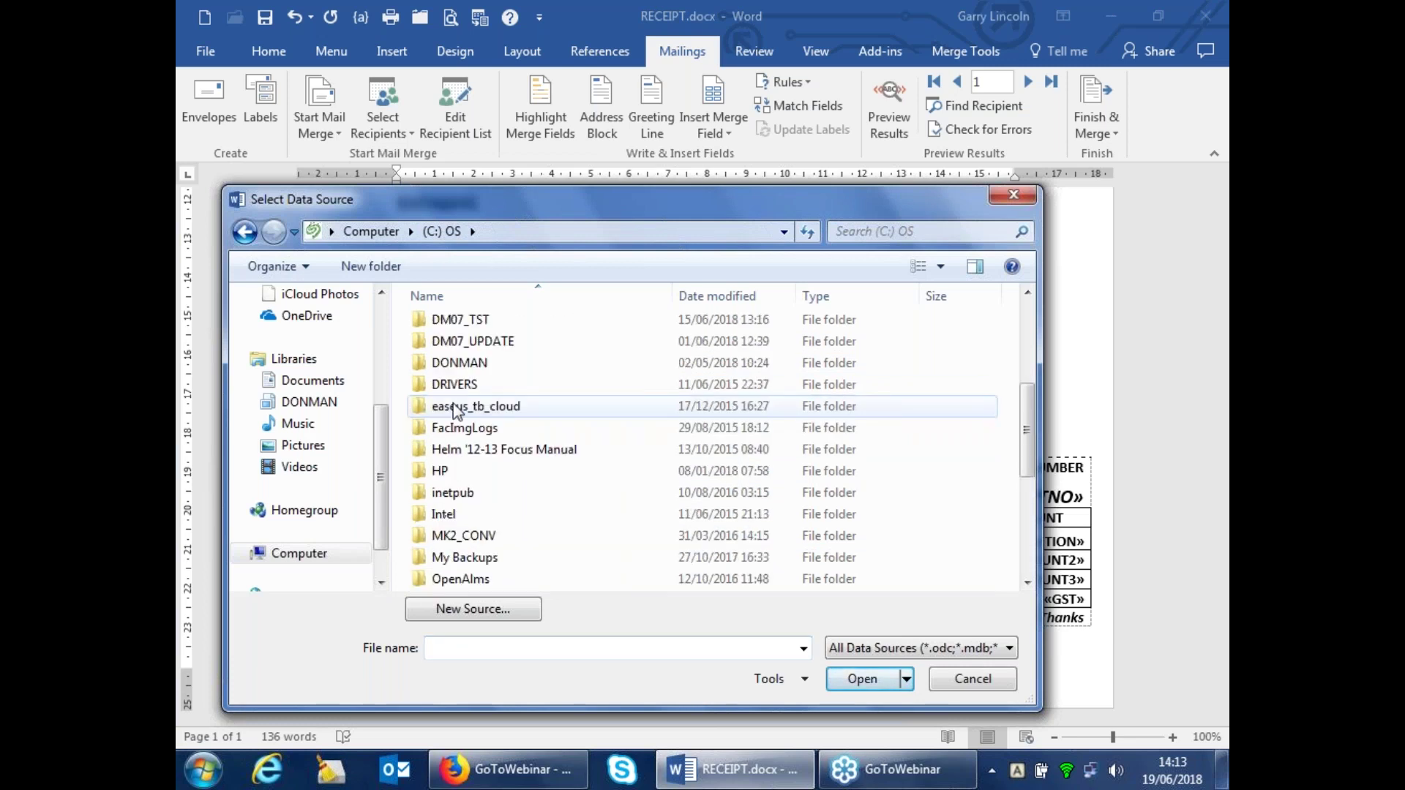
left_click(458, 362)
double_click(459, 363)
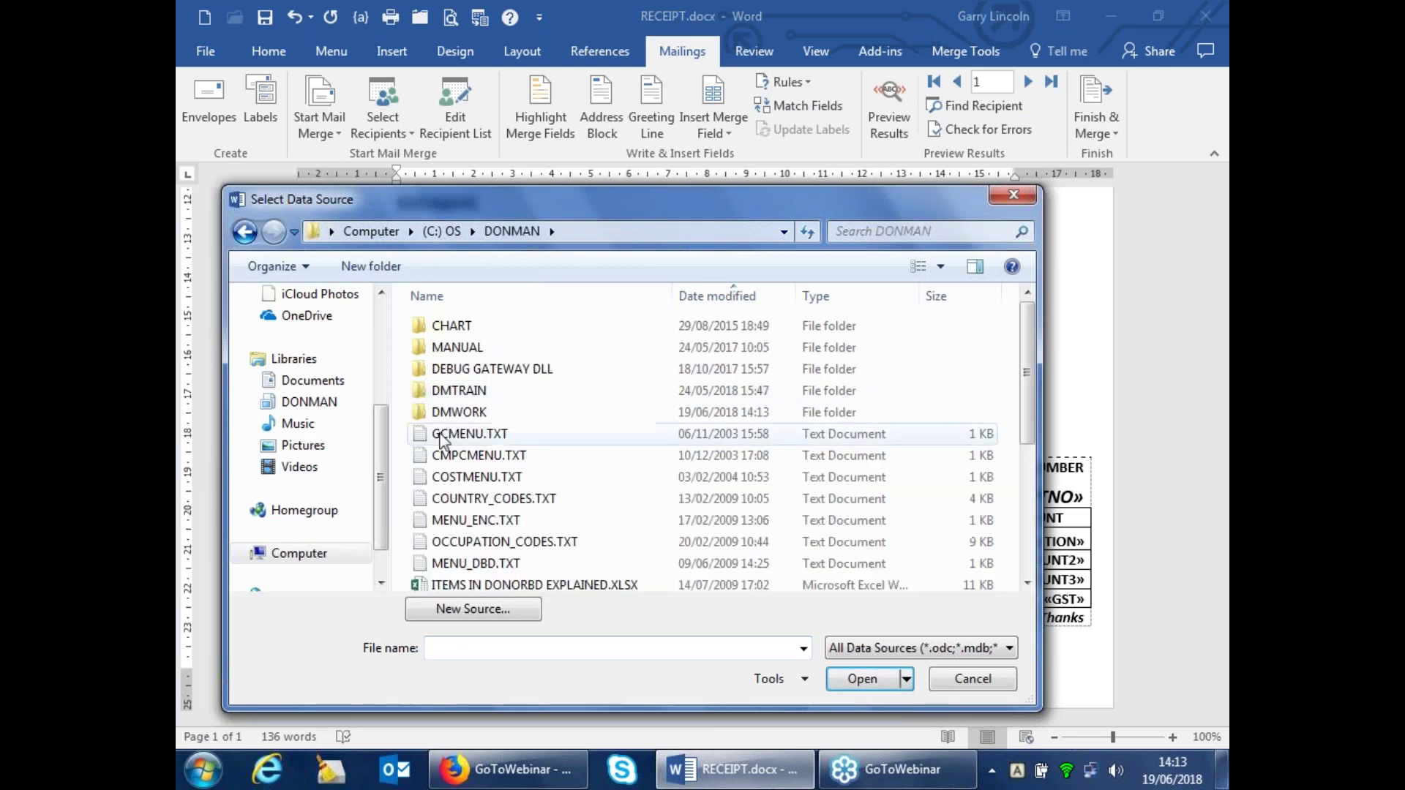
double_click(463, 435)
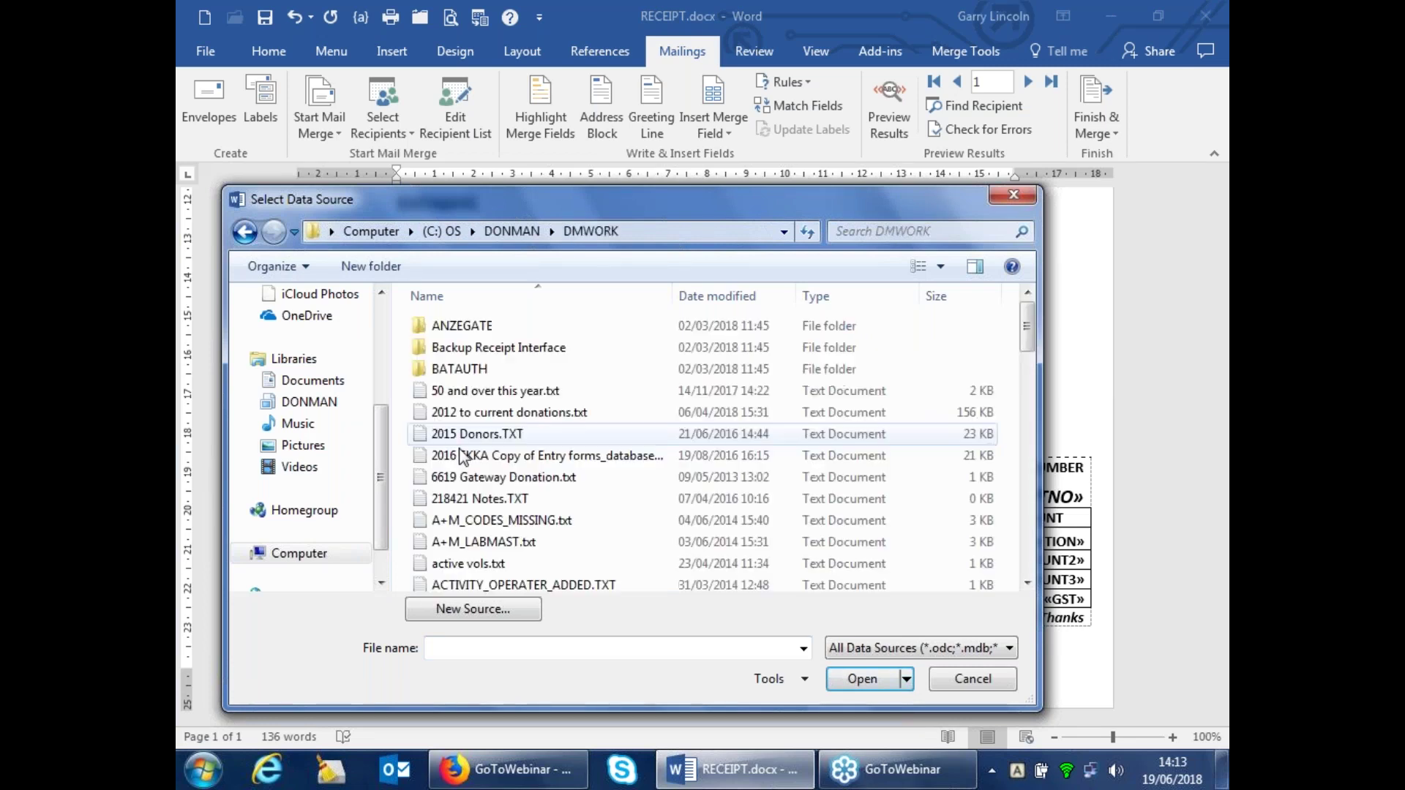
Open THANKEND.TXT as the recipient list, declining to save NAMES.TXT
type("th")
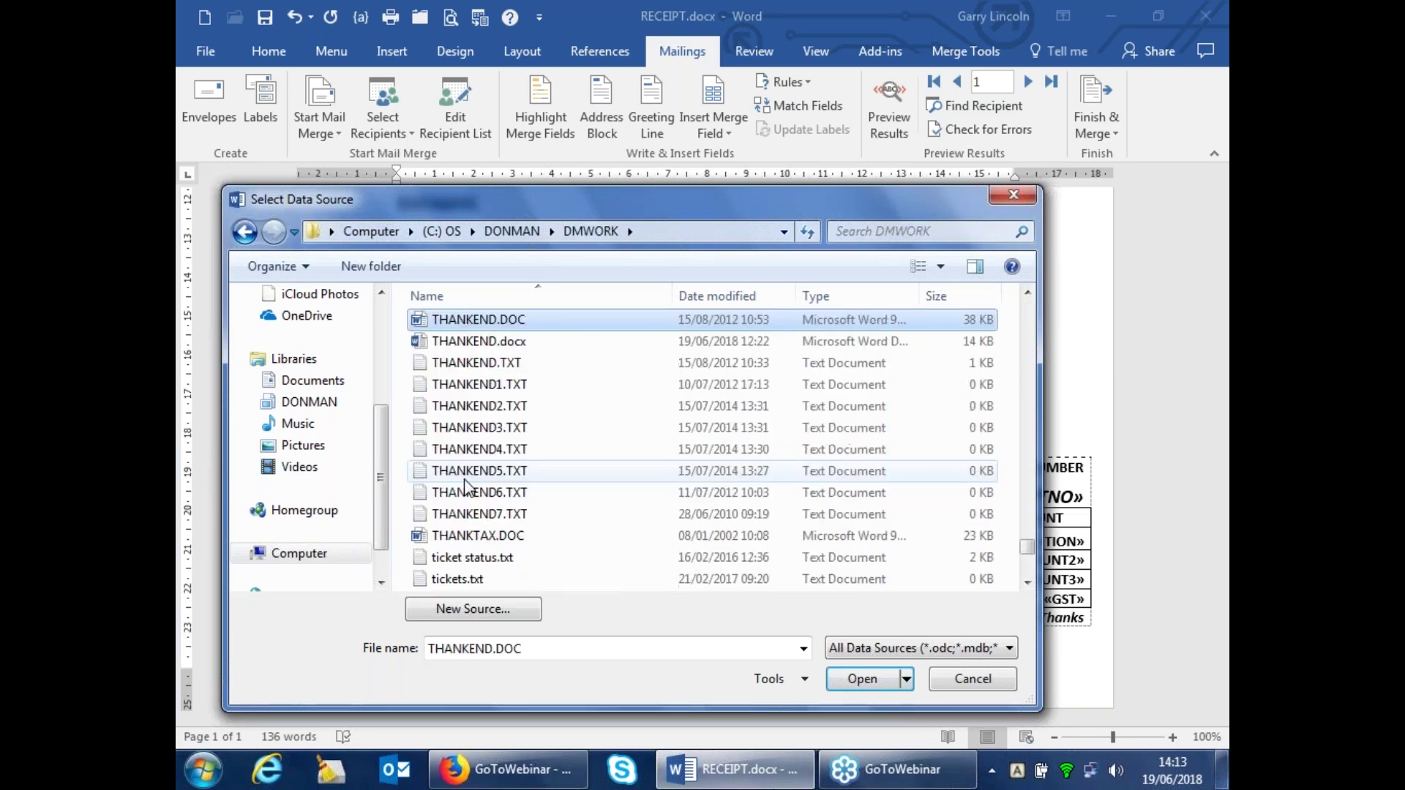
left_click(462, 364)
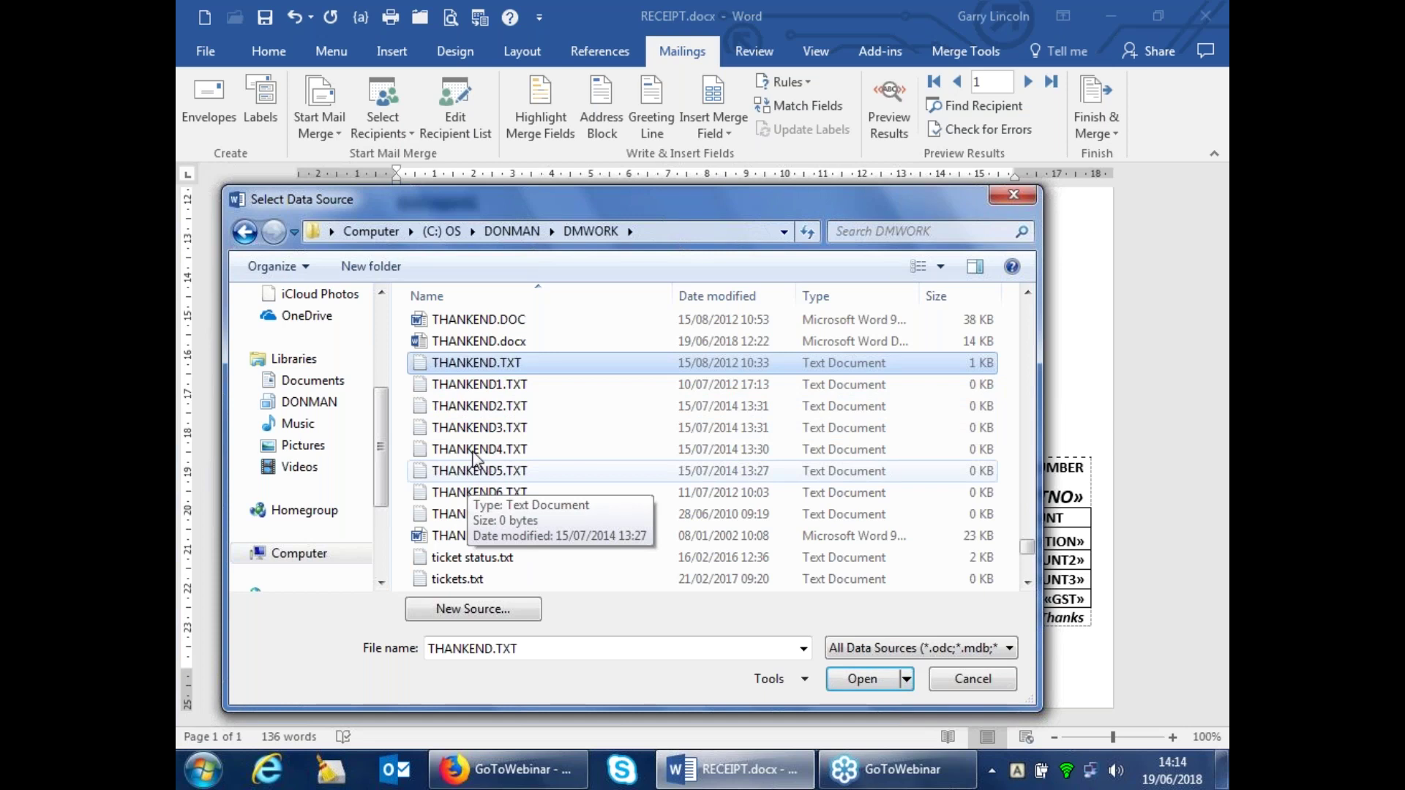
double_click(464, 364)
left_click(711, 441)
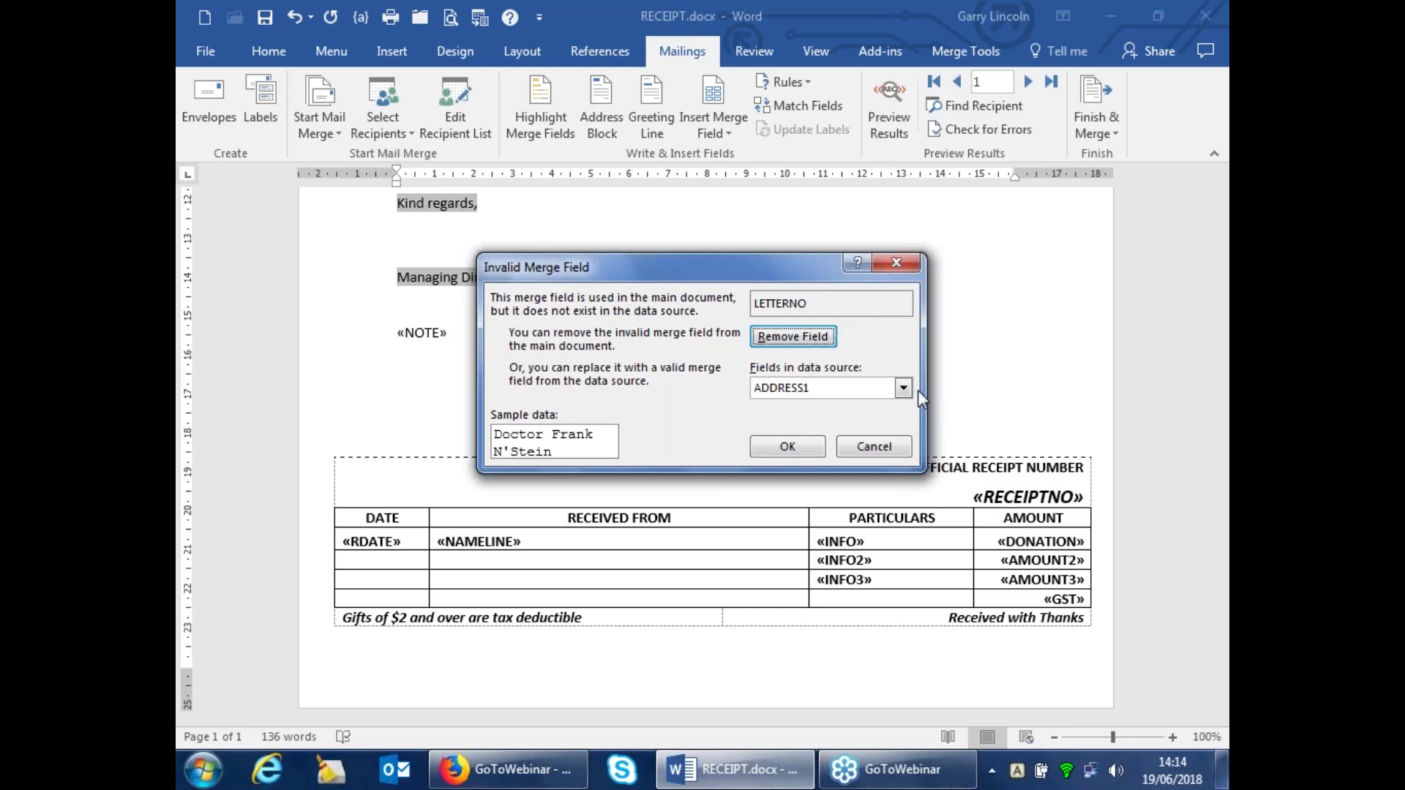
Remove the LETTERNO field, preview donor data, and map LDATE to LASTDATE
left_click(786, 336)
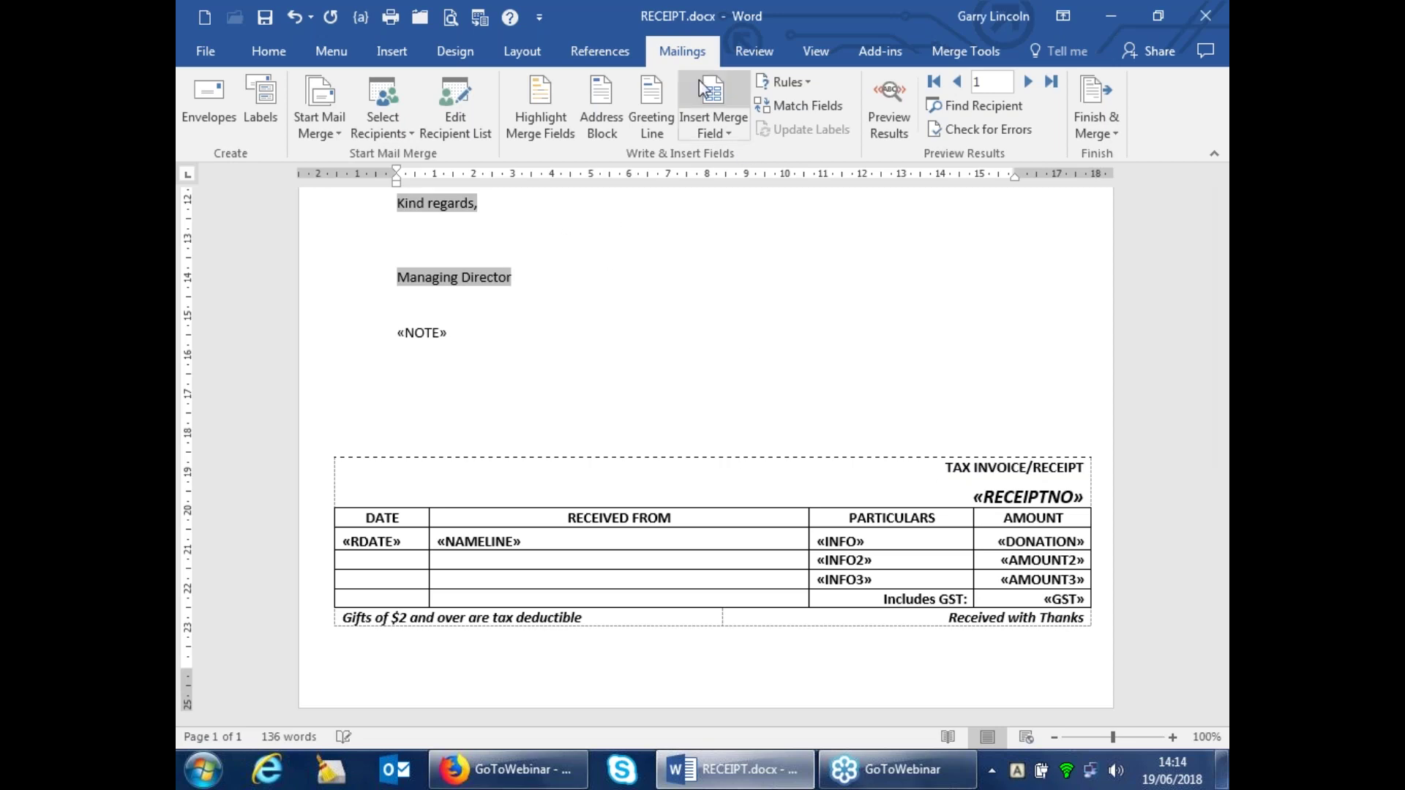
left_click(893, 102)
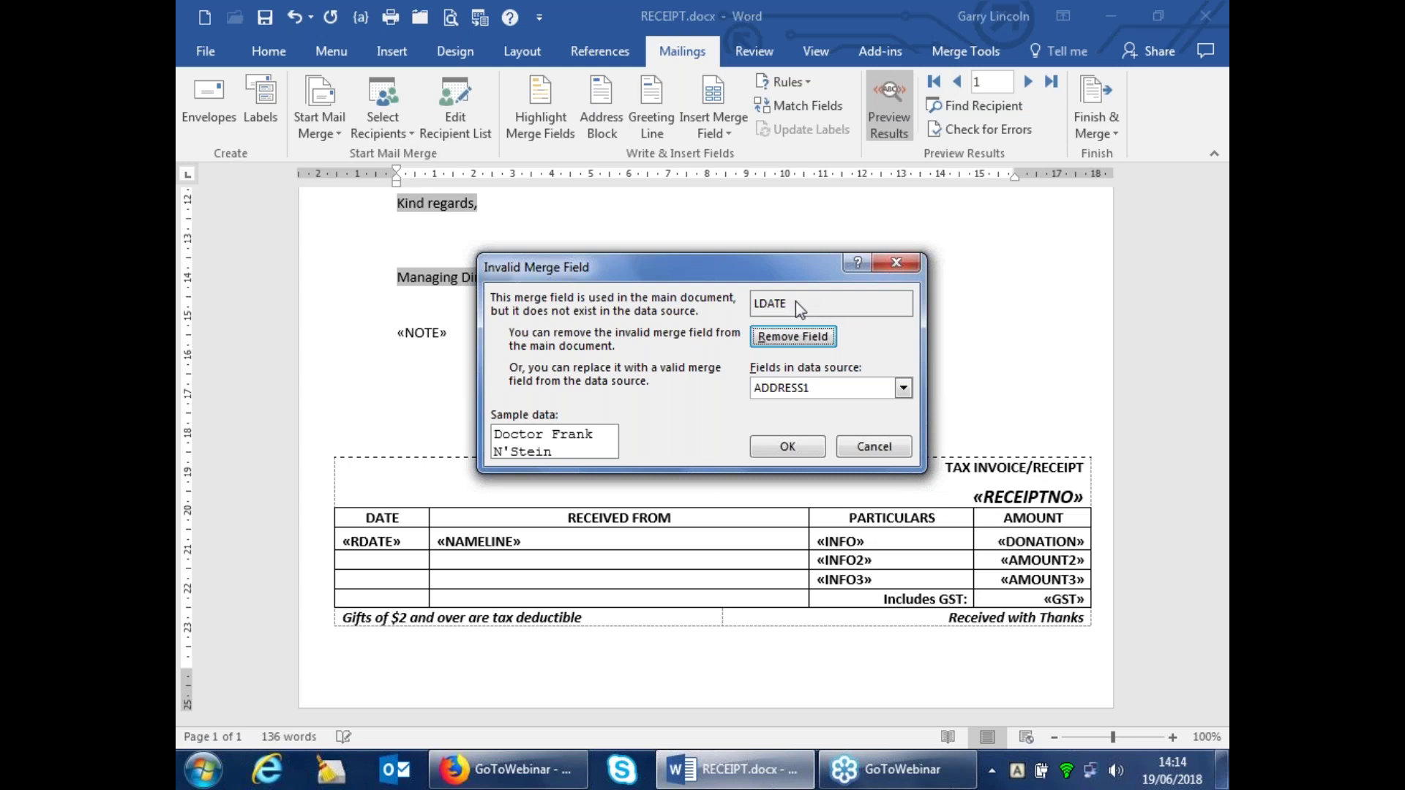
left_click(904, 388)
left_click(905, 472)
left_click(904, 472)
left_click(904, 473)
left_click(905, 472)
left_click(904, 472)
left_click(905, 472)
left_click(905, 472)
left_click(905, 472)
left_click(905, 472)
left_click(905, 472)
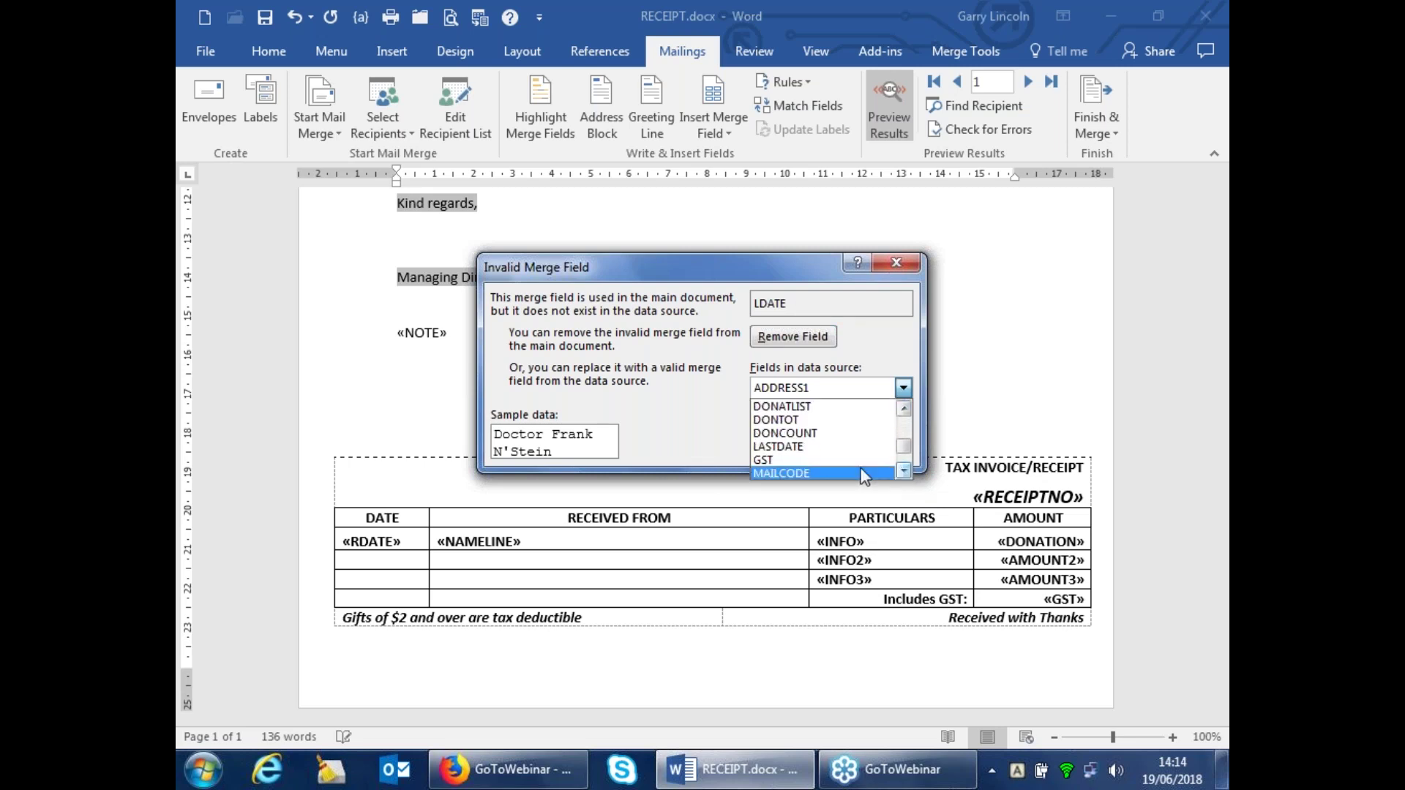
left_click(770, 448)
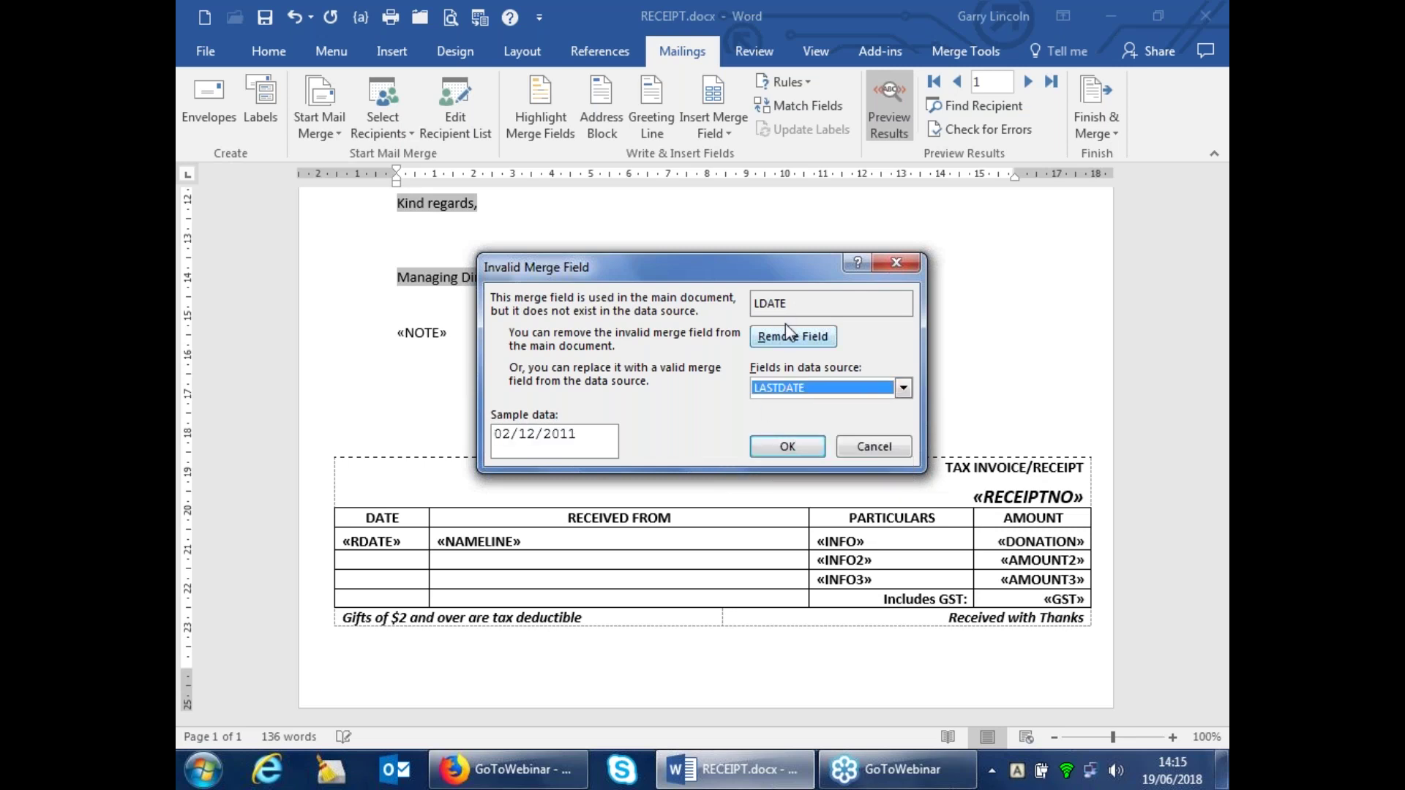
left_click(797, 447)
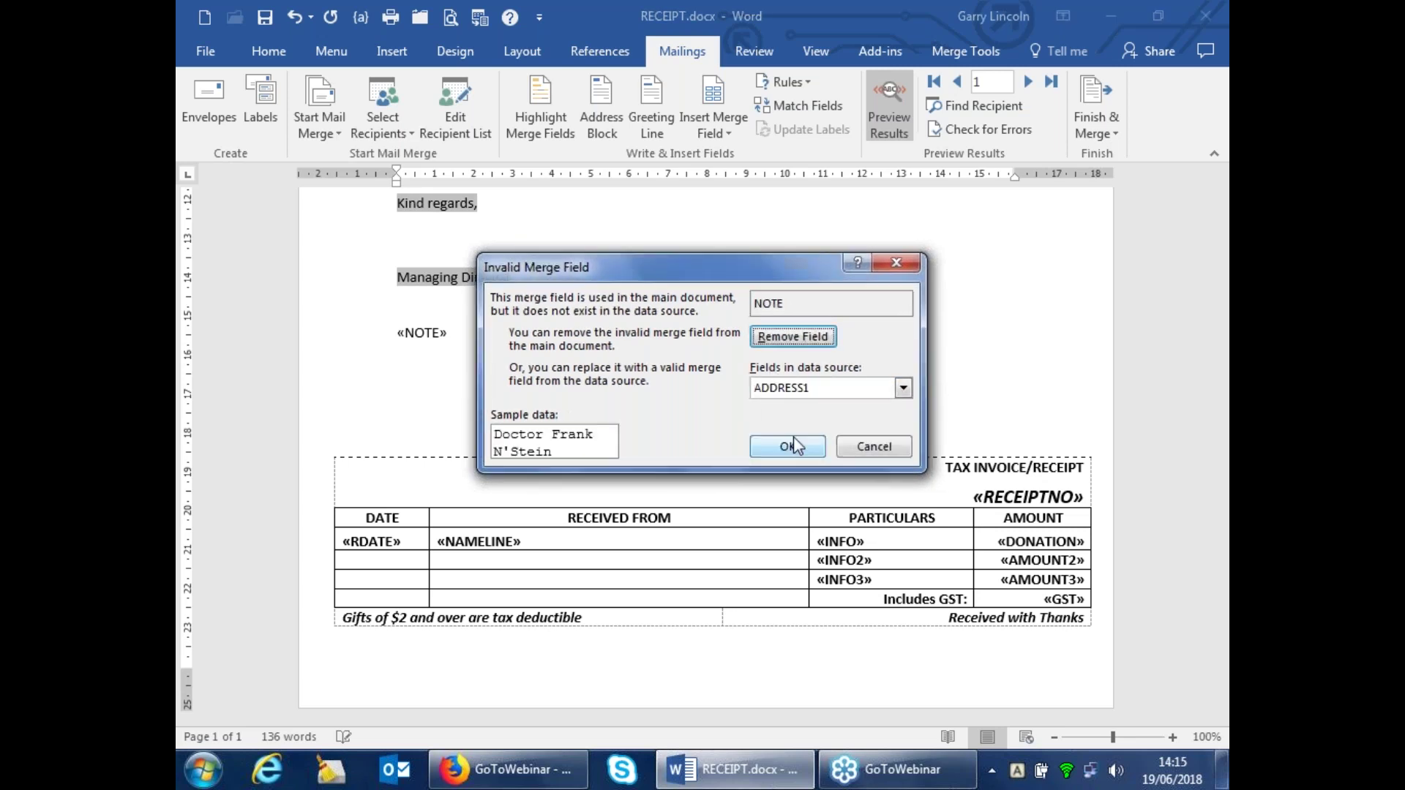
Remove the NOTE field and map RECEIPTNO to RECNO
left_click(790, 339)
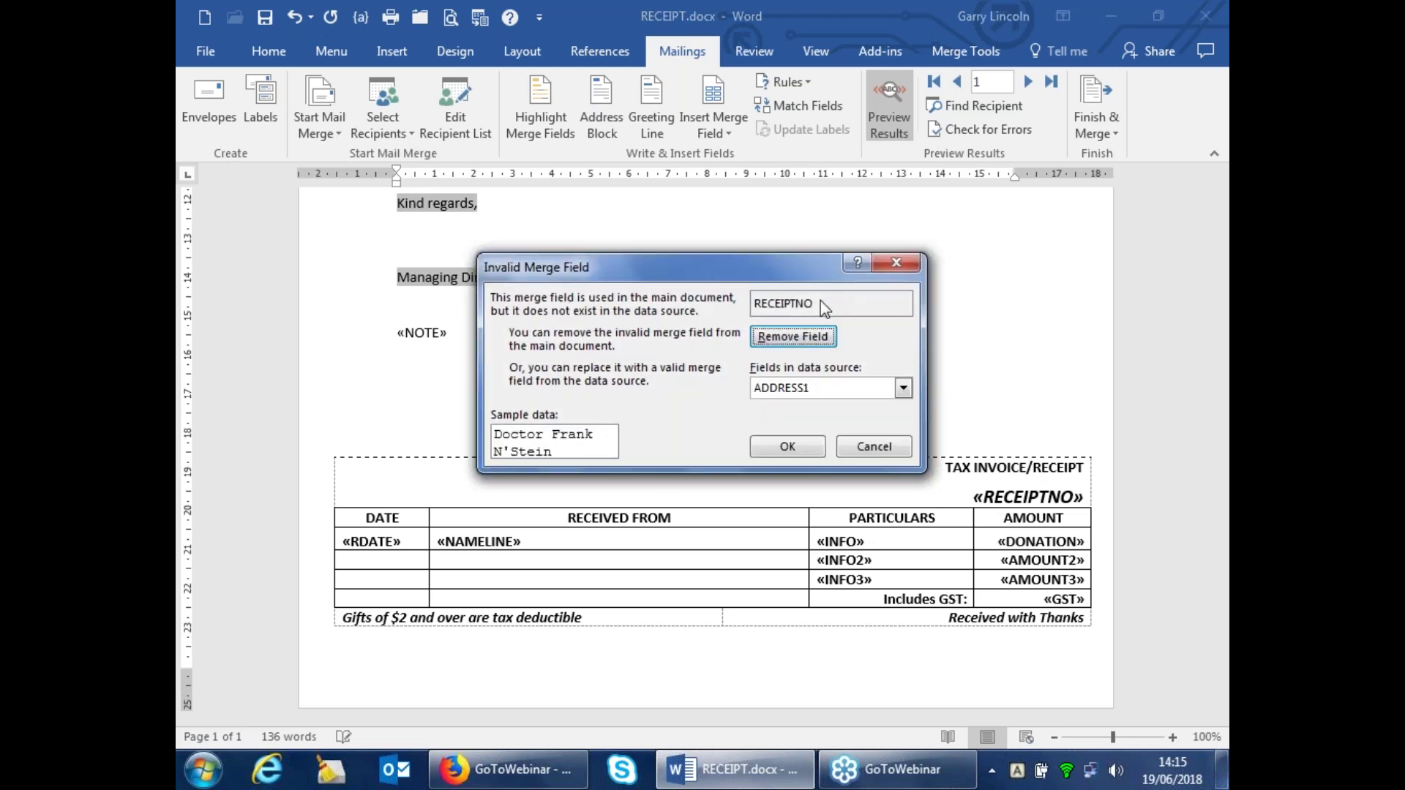
left_click(904, 388)
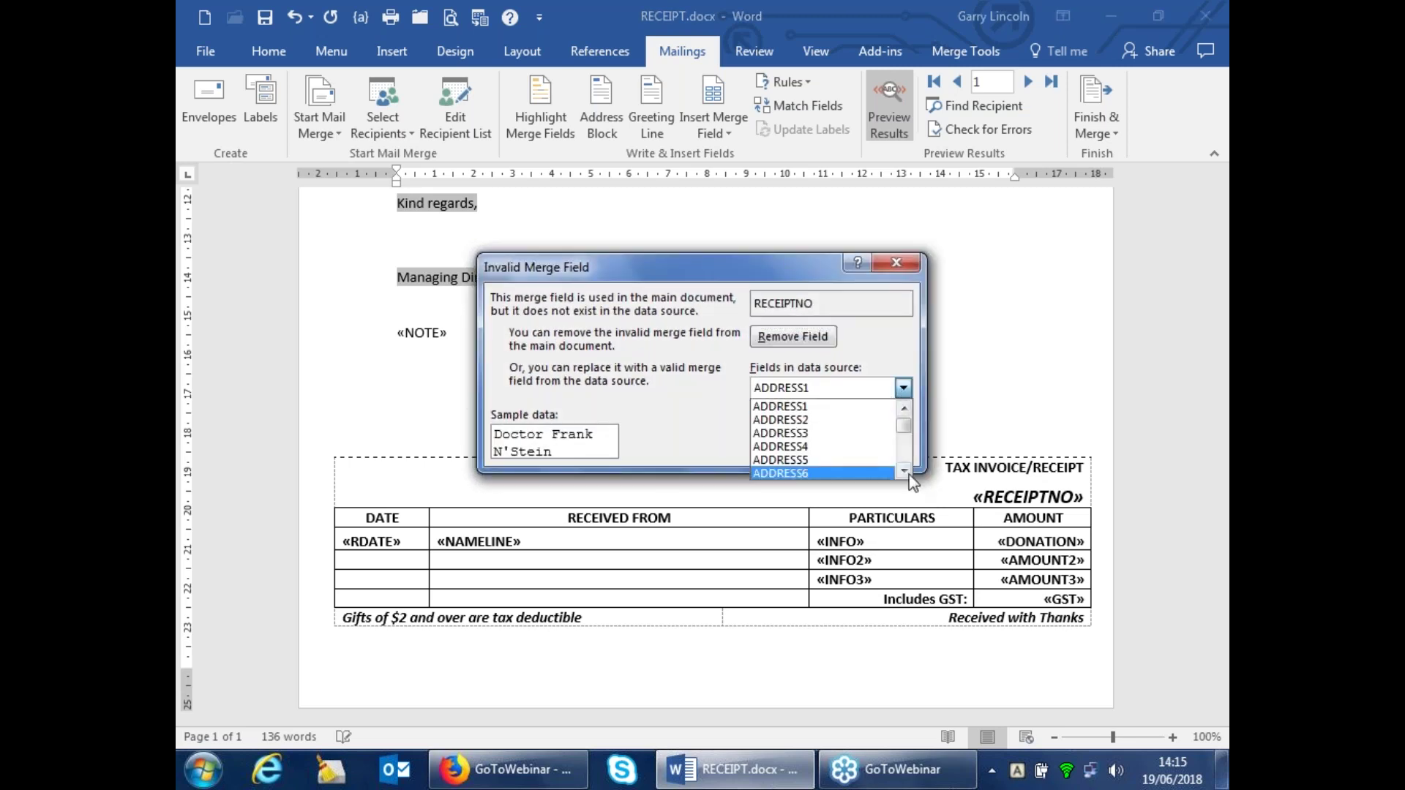
scroll(904, 472, "down", 2)
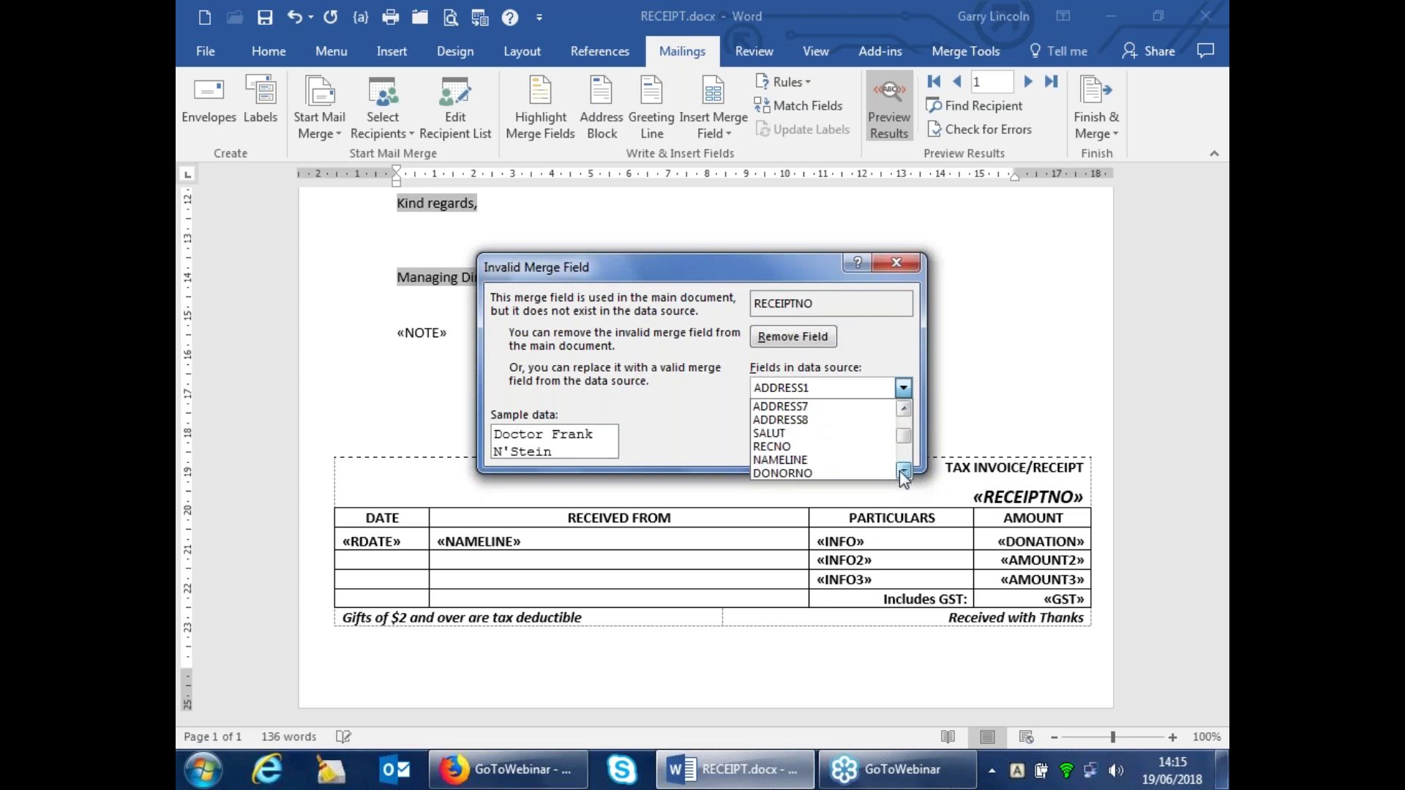
left_click(770, 448)
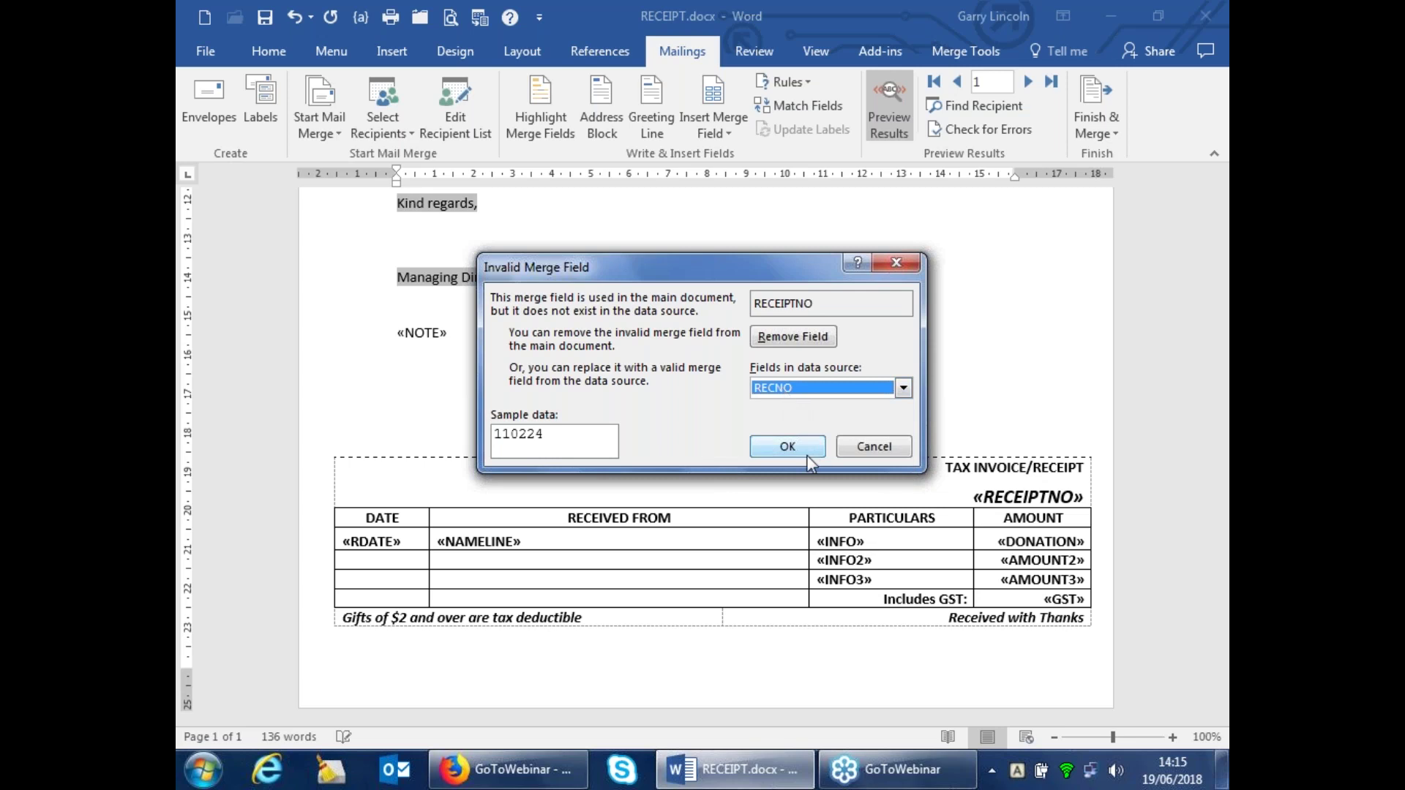
left_click(801, 445)
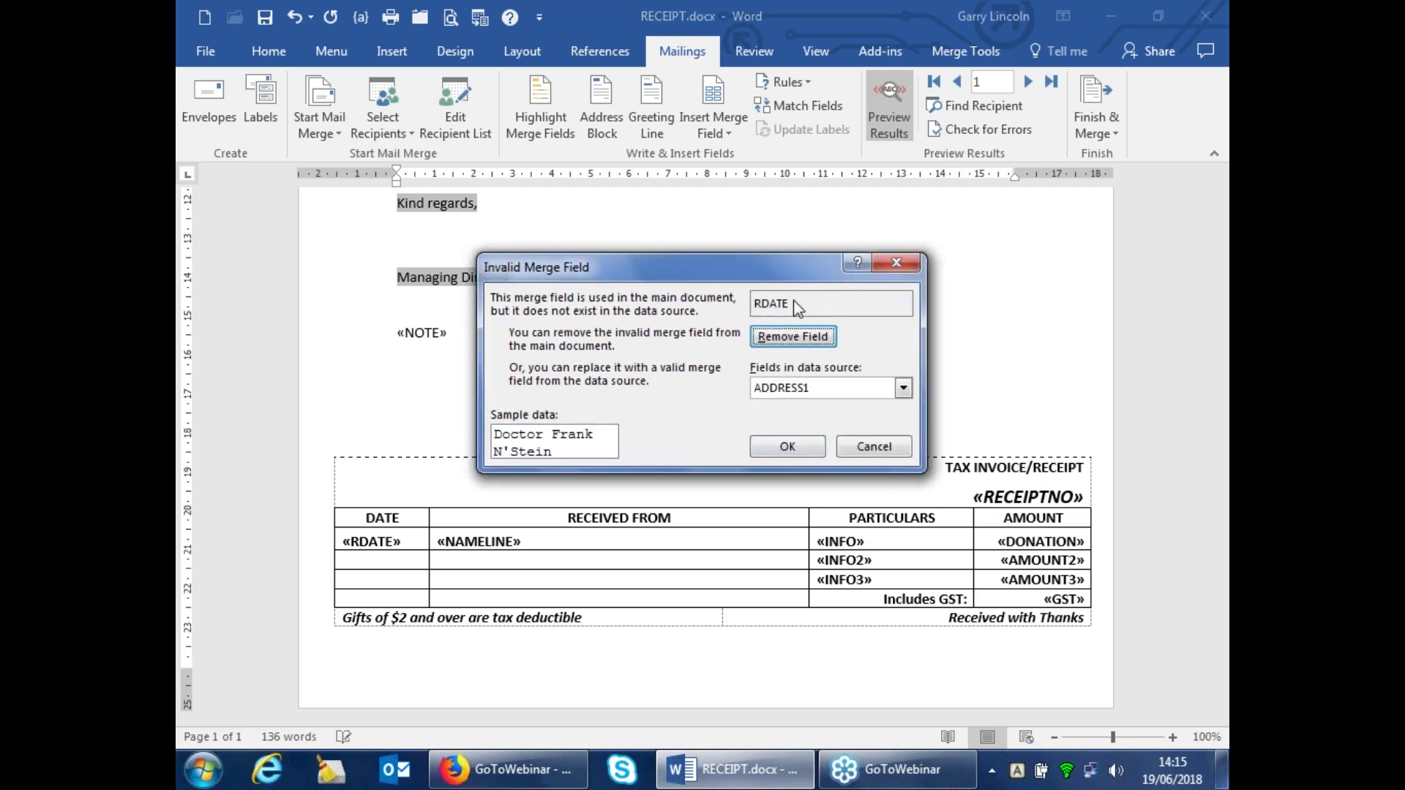
Map the RDATE merge field to LASTDATE
left_click(903, 388)
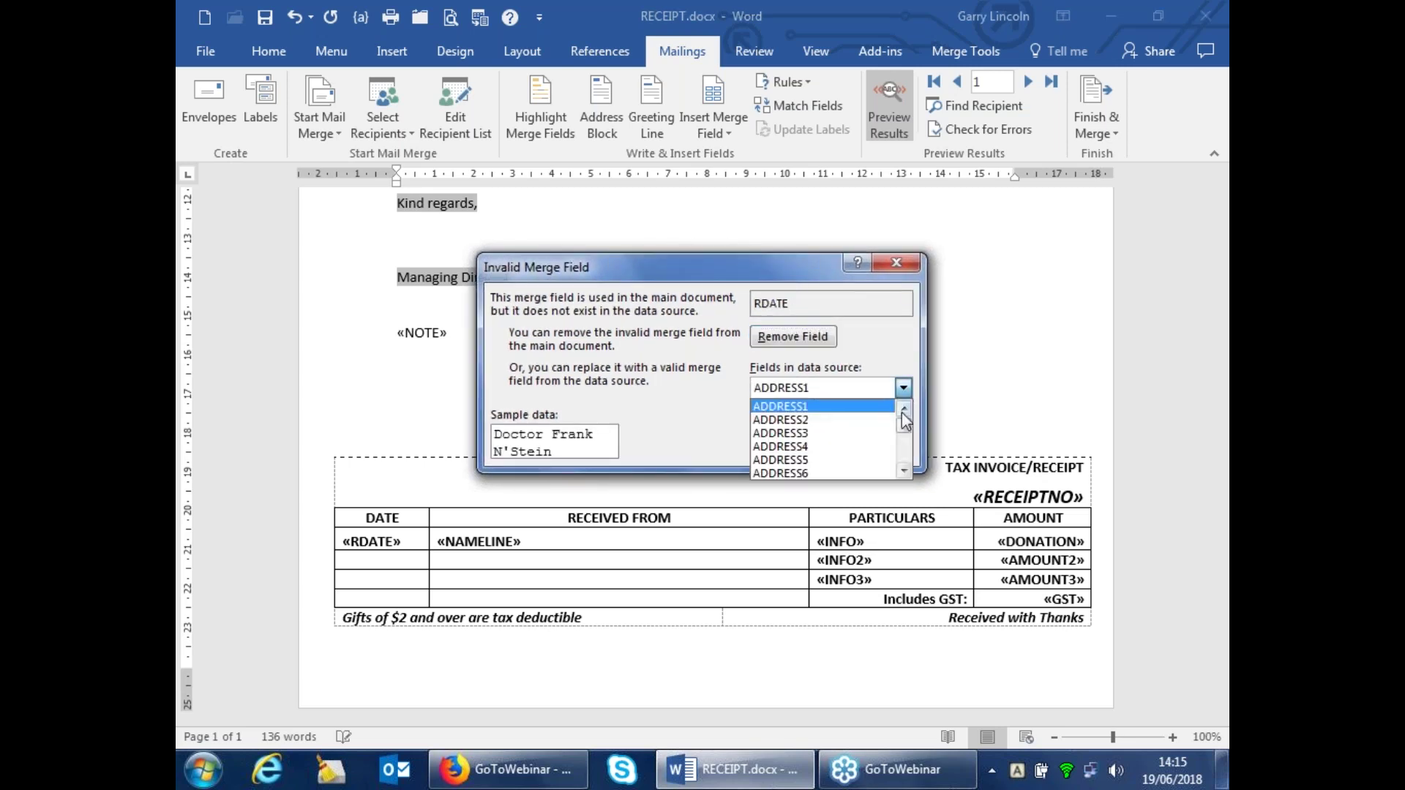
left_click(905, 472)
left_click(905, 473)
left_click(903, 472)
left_click(903, 472)
left_click(903, 472)
left_click(903, 472)
left_click(904, 472)
left_click(904, 472)
left_click(904, 472)
left_click(781, 459)
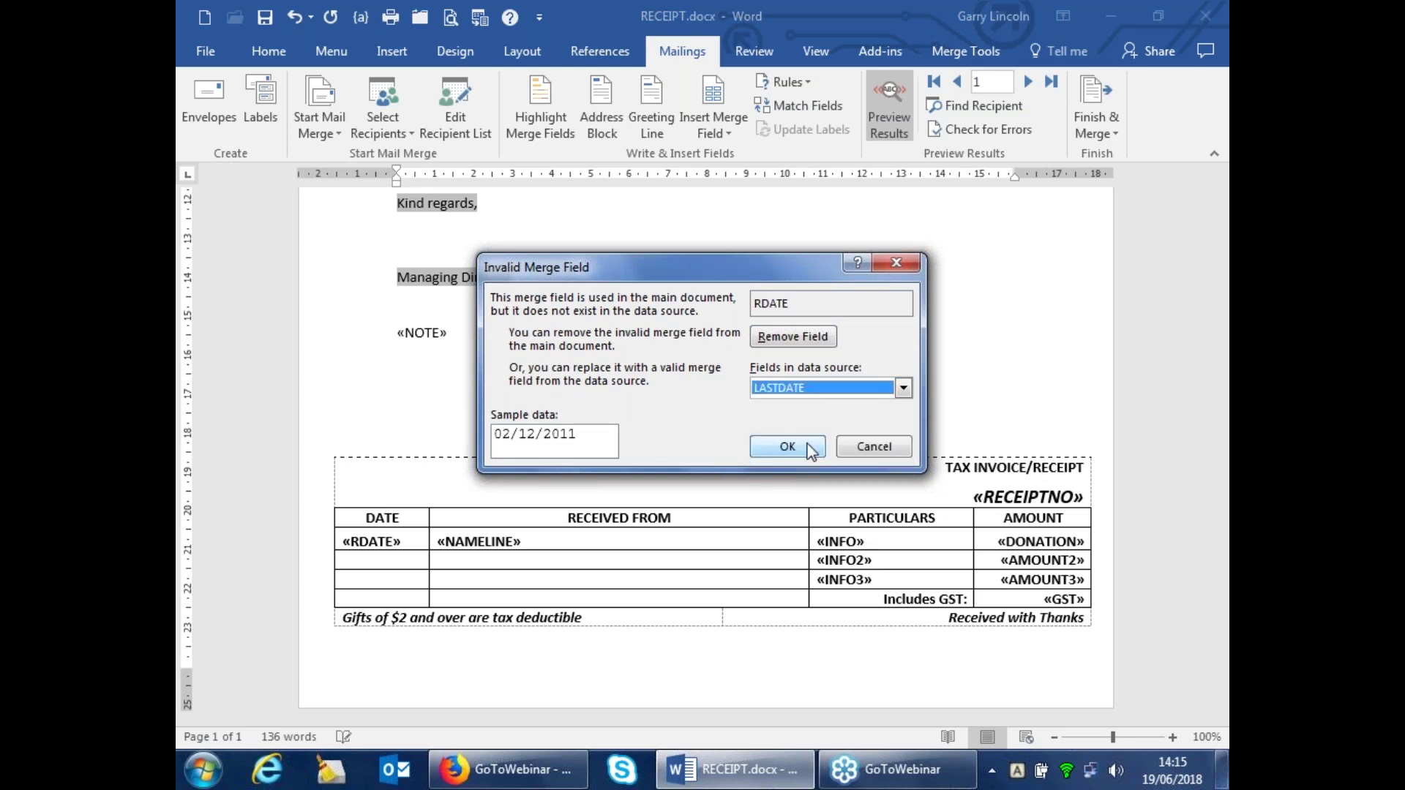
key("Return")
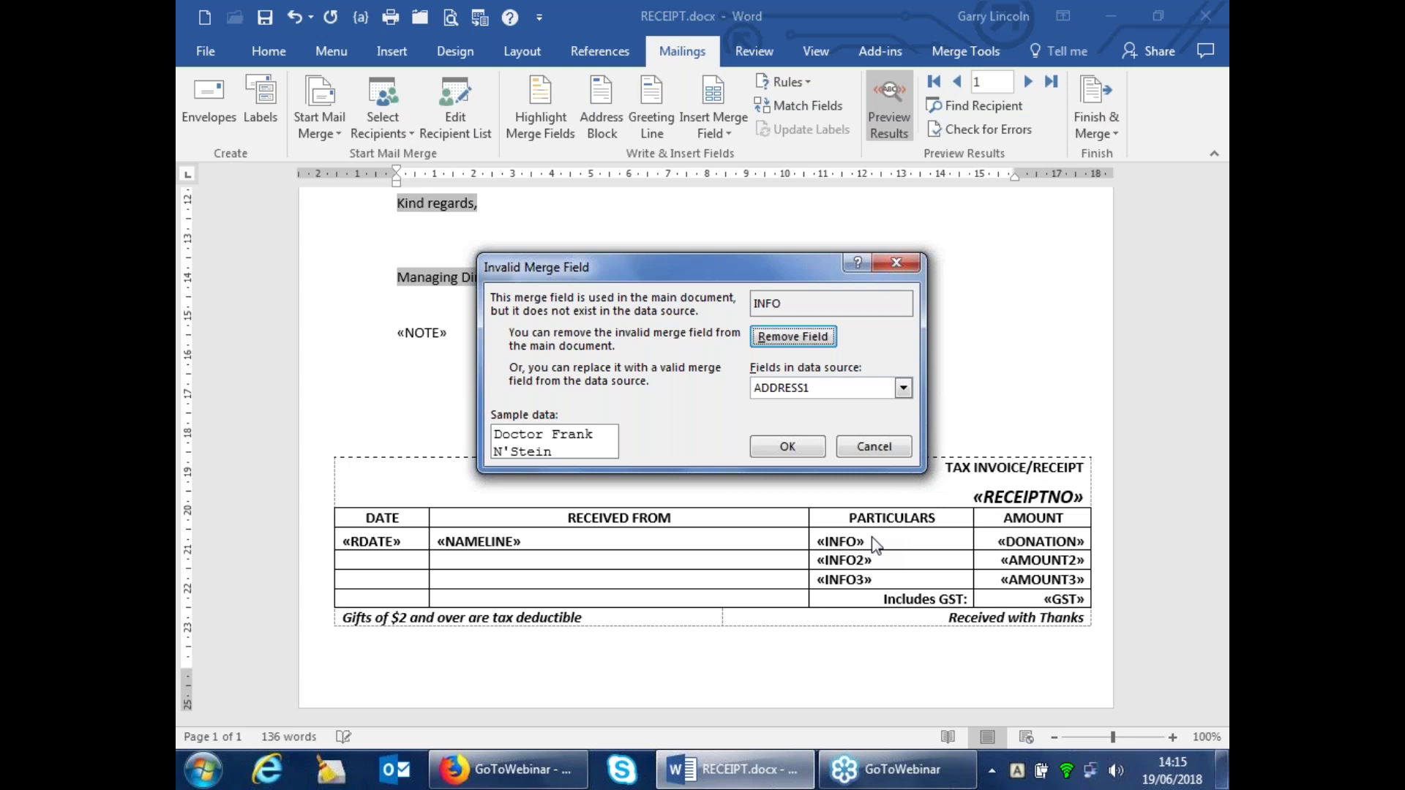
Remove the INFO field and map DONATION to DONTOT
left_click(803, 344)
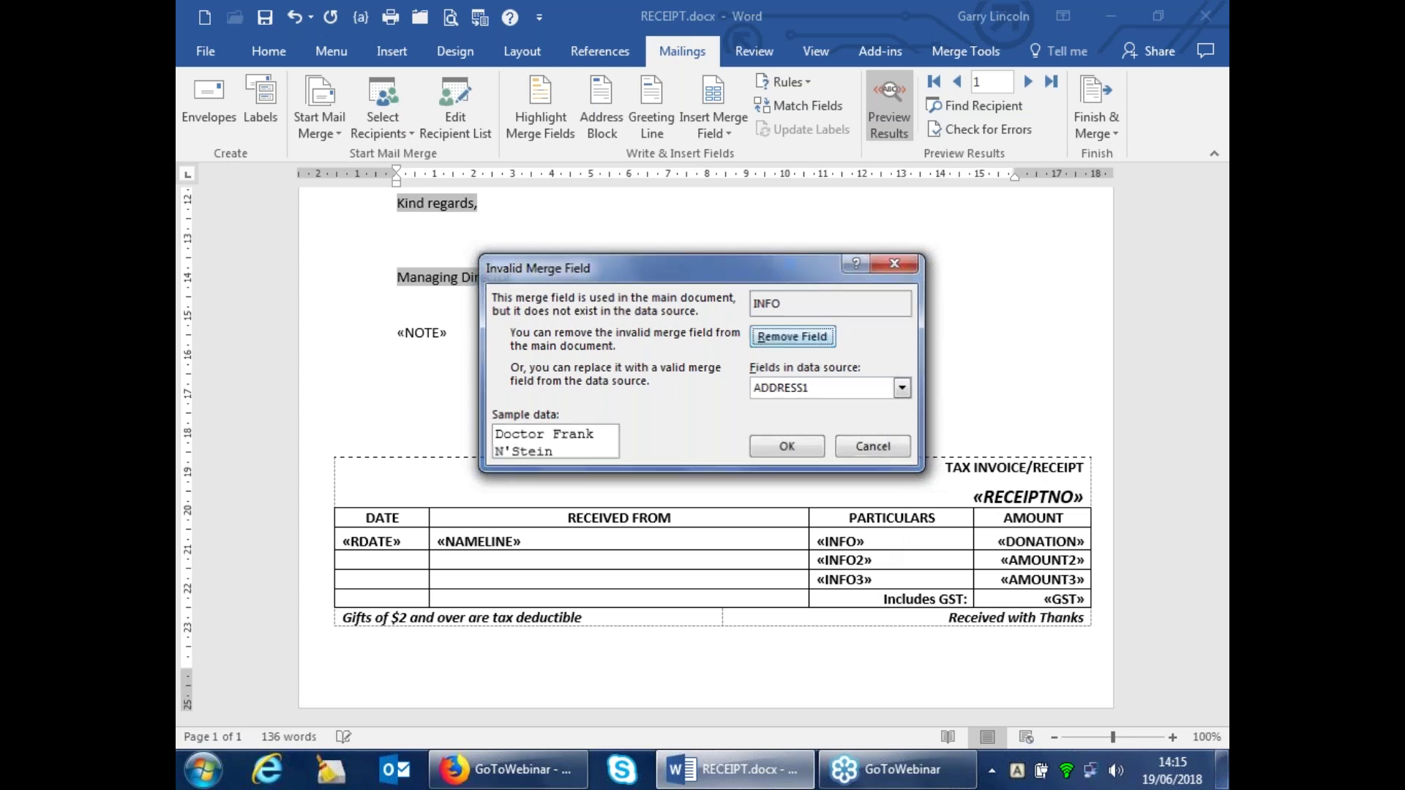
left_click(903, 389)
left_click(904, 471)
left_click(904, 471)
left_click(905, 471)
left_click(905, 471)
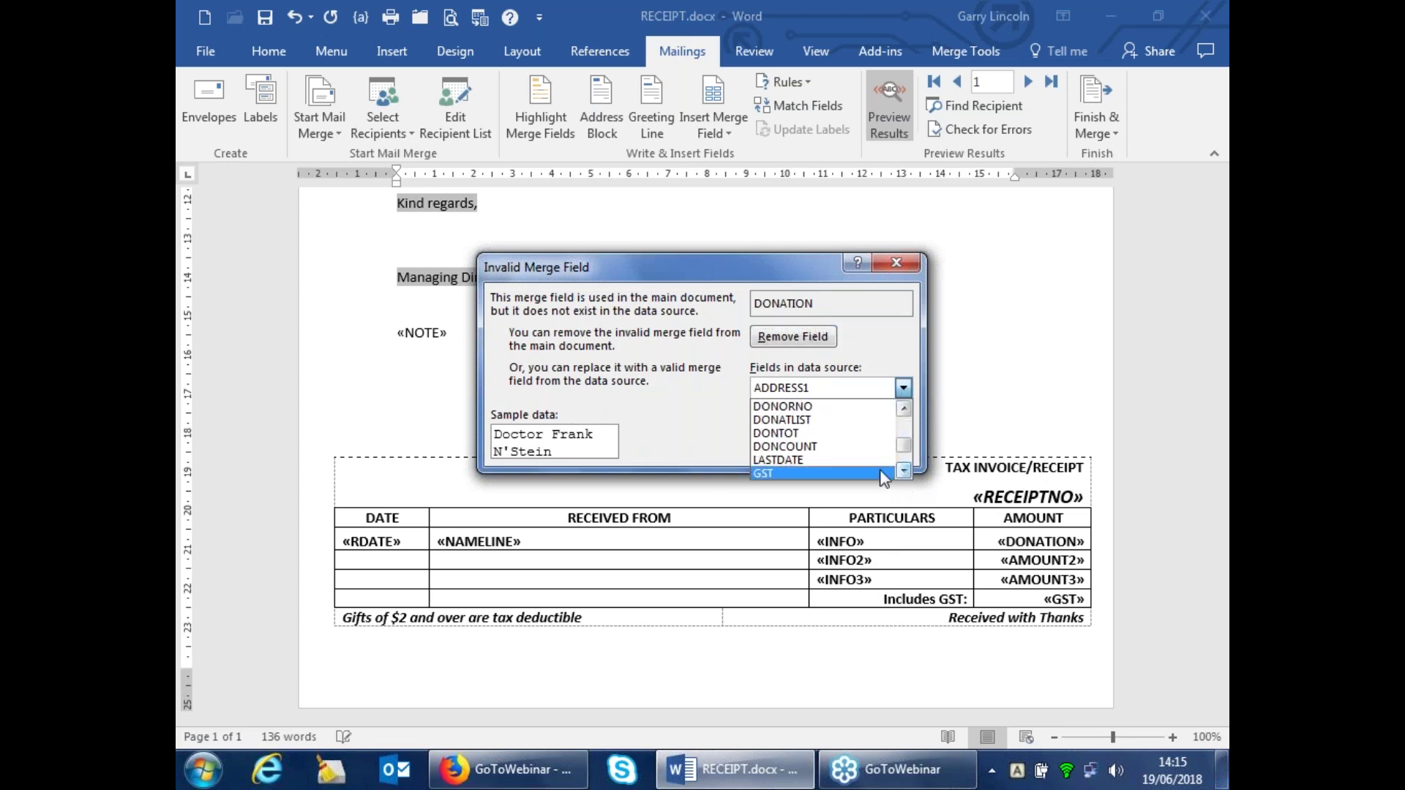
left_click(778, 432)
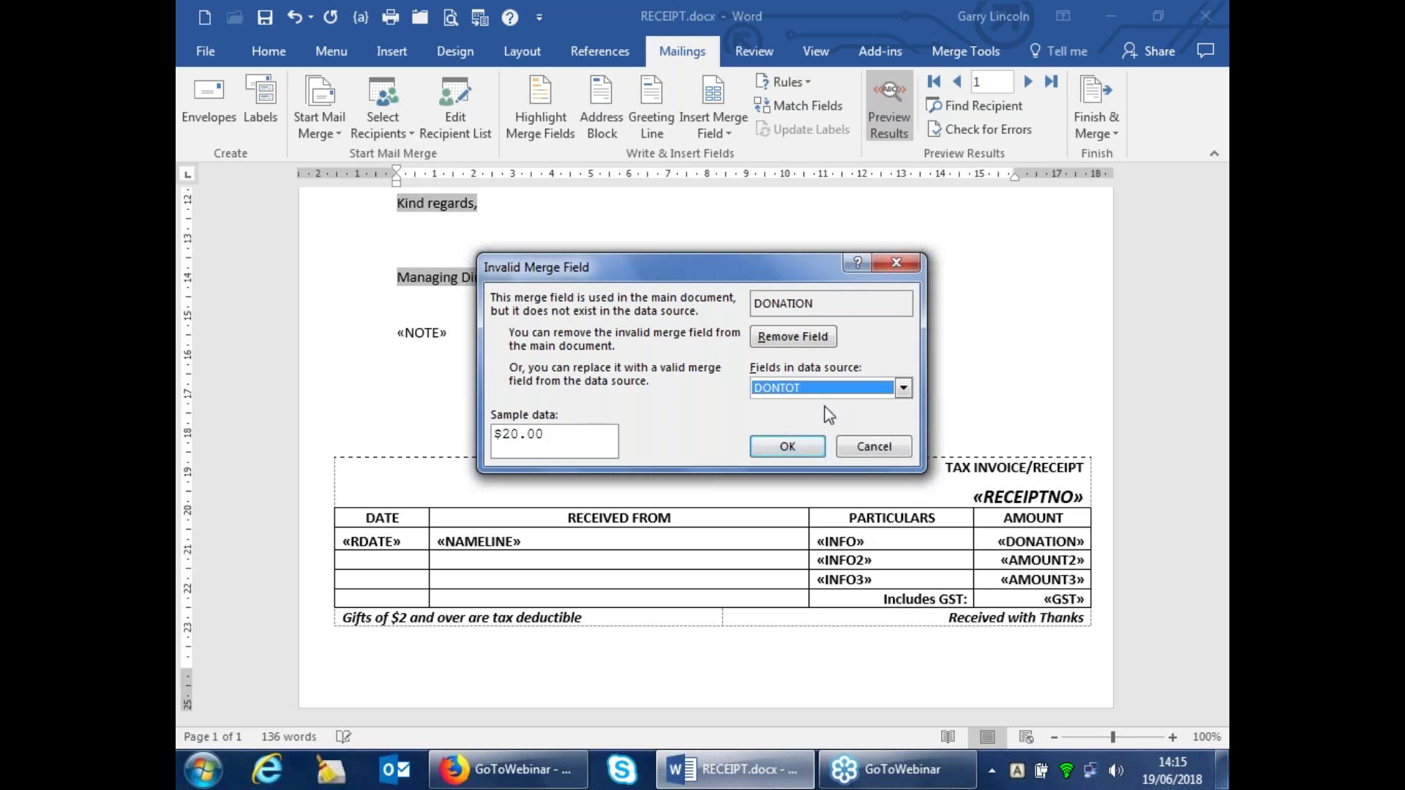
left_click(801, 445)
Remove INFO2, AMOUNT3 and the other remaining unmatched merge fields
left_click(793, 337)
key("Return")
key("Return")
key("Return")
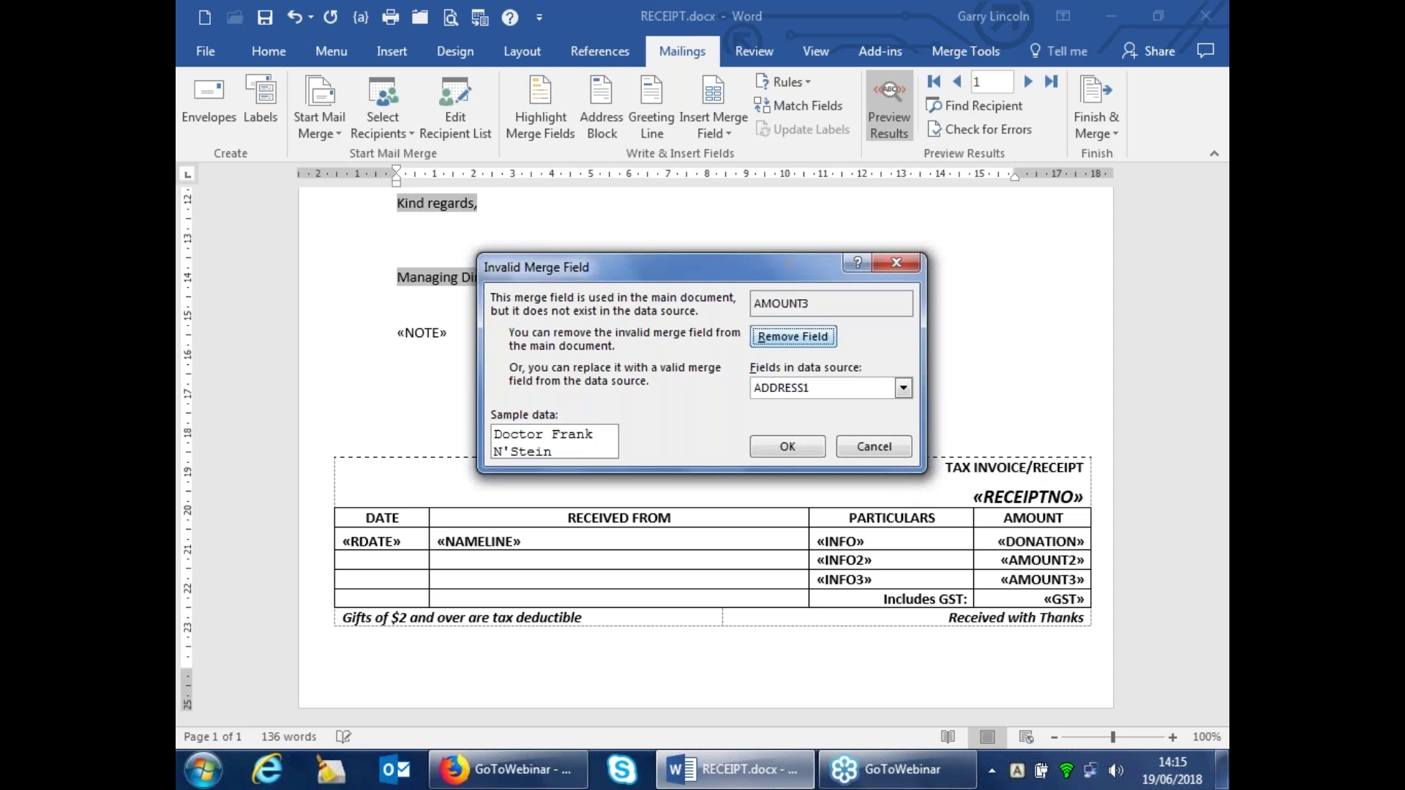
key("Return")
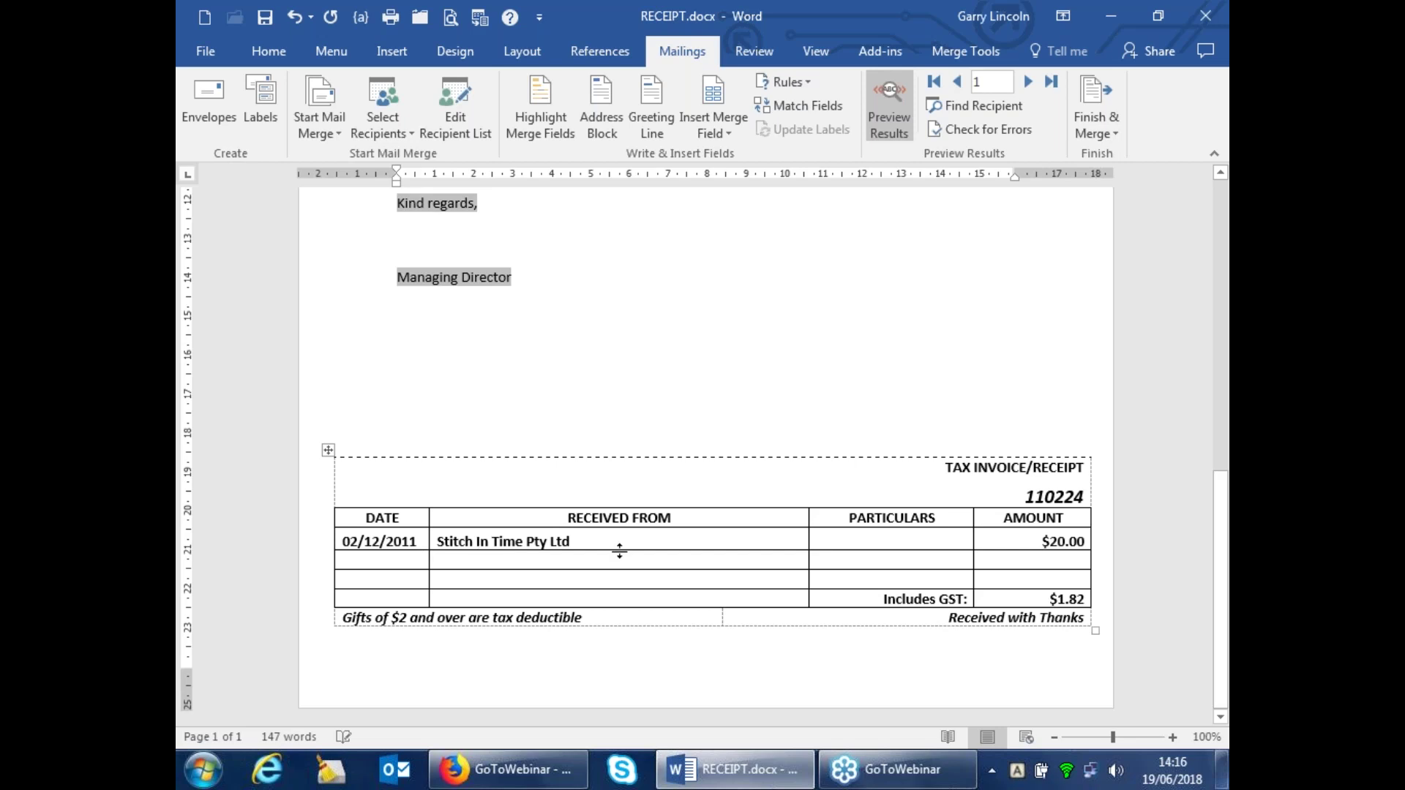
Insert the DONCOUNT field in the PARTICULARS cell followed by the word 'Donation'
left_click(854, 534)
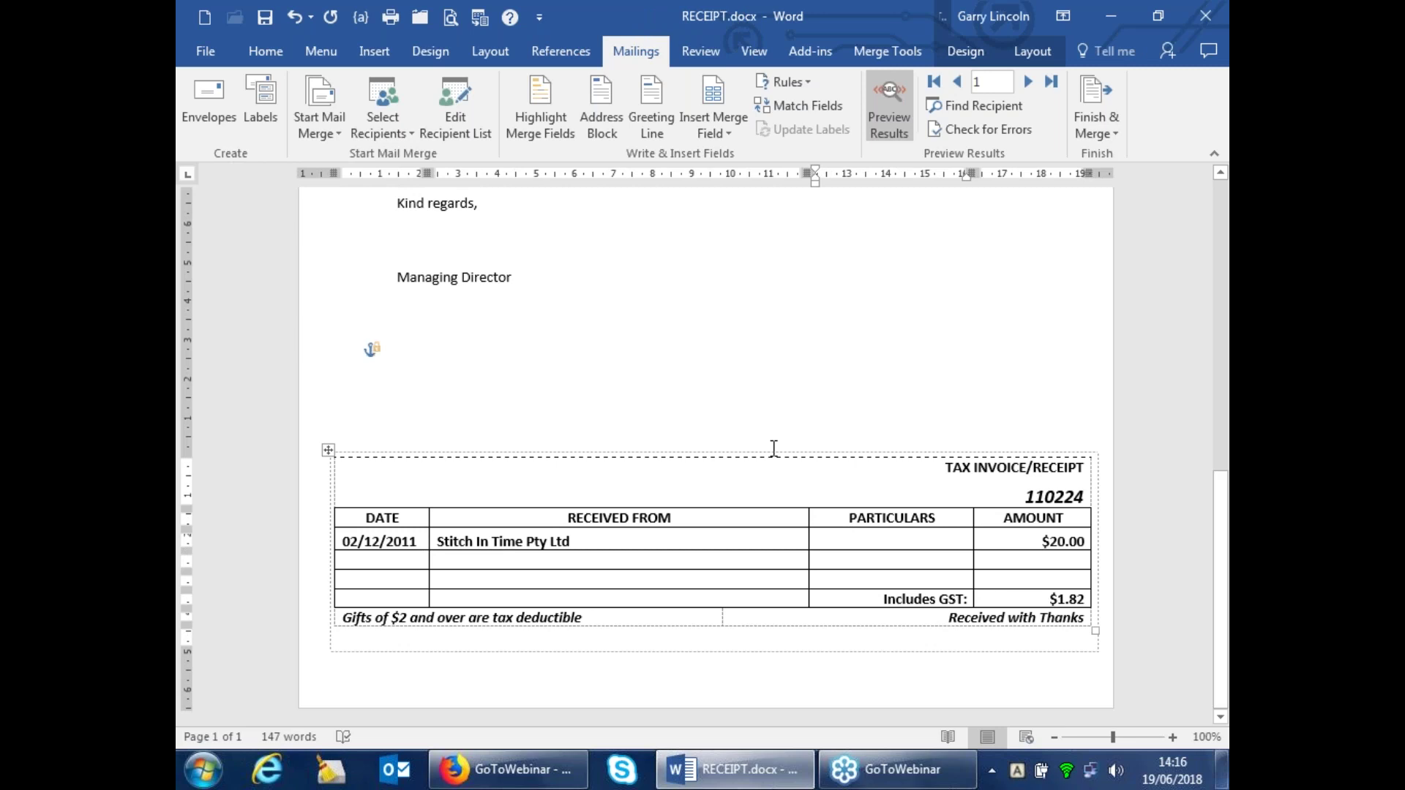
left_click(716, 133)
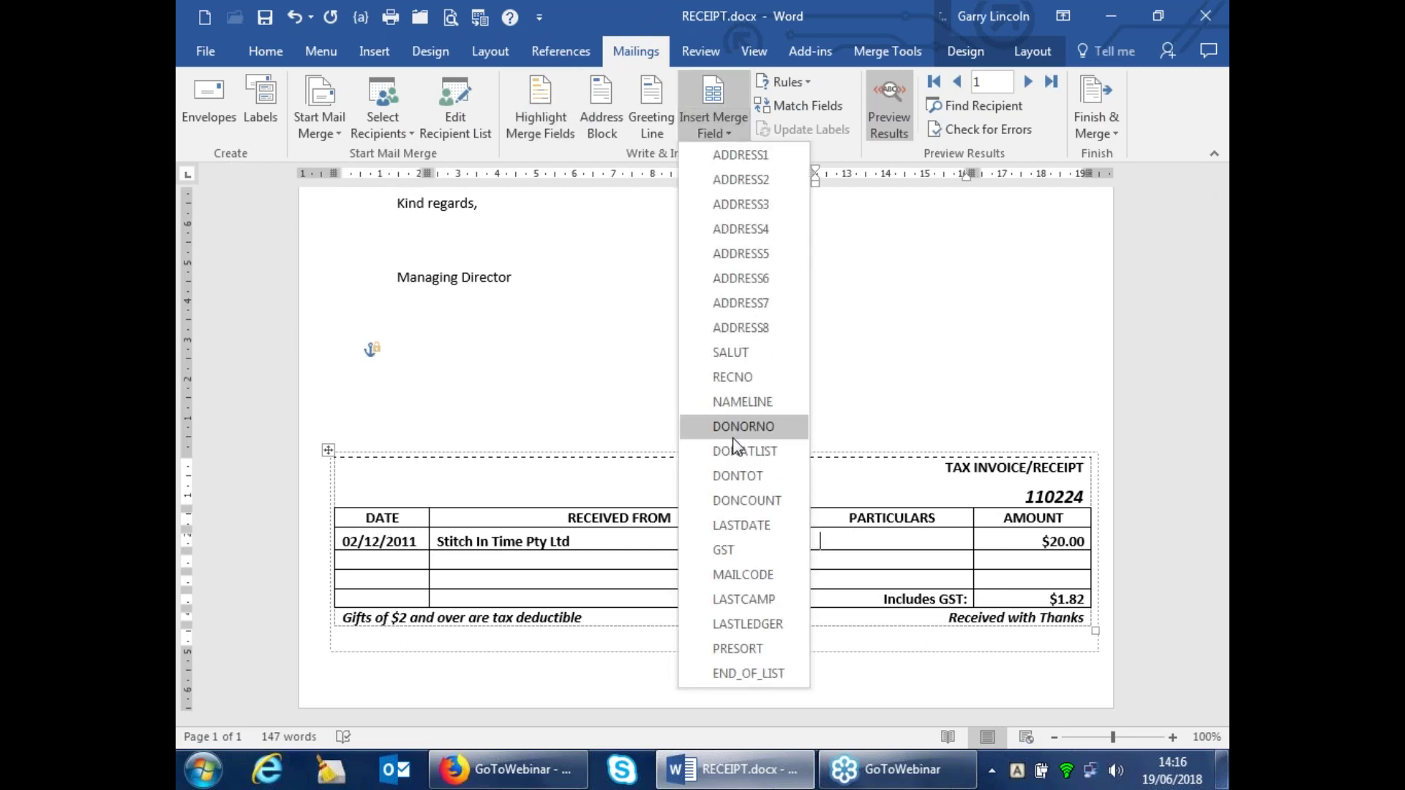
left_click(731, 500)
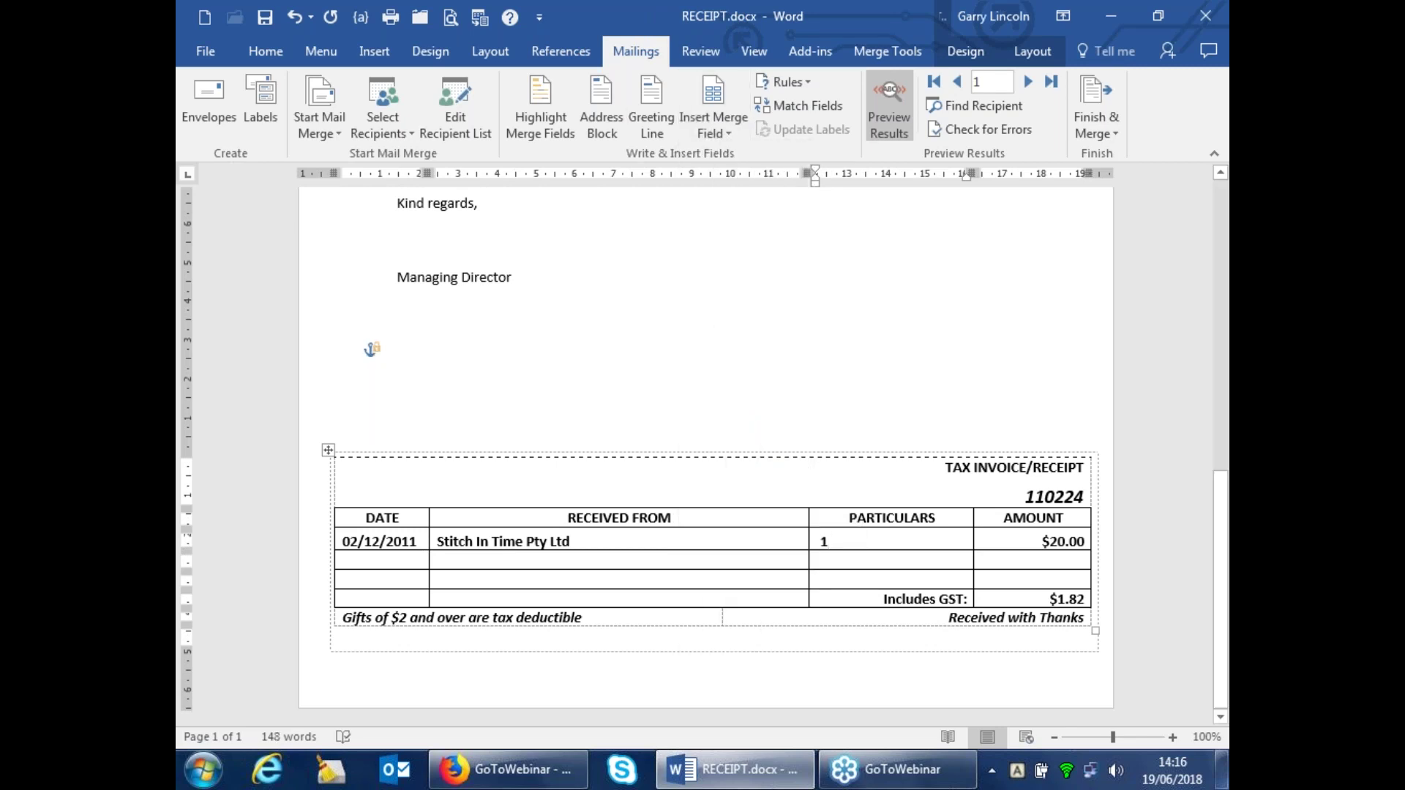
type("Dona")
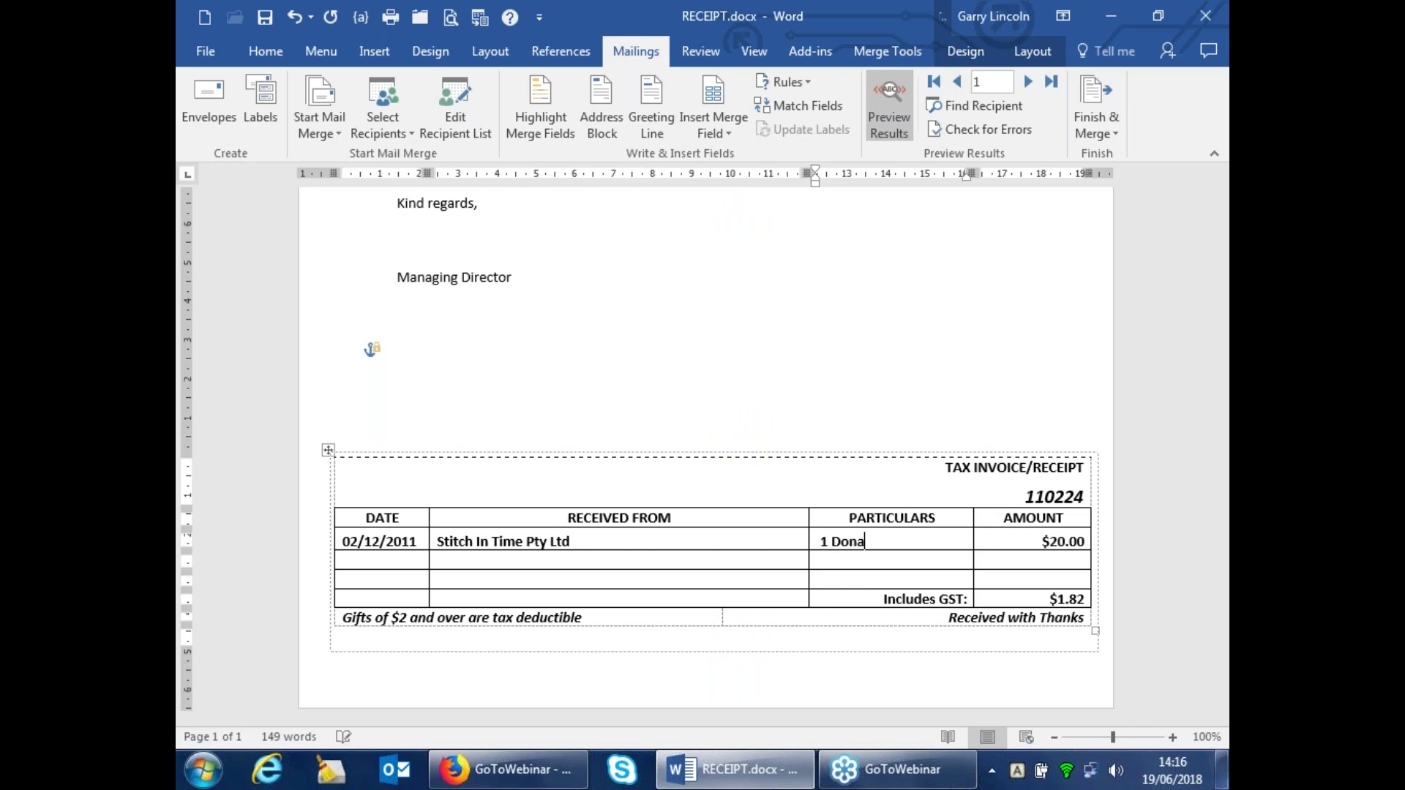
type("tion")
left_click(786, 82)
Add an If...Then...Else field inserting 's' when DONCOUNT is greater than 1
left_click(811, 159)
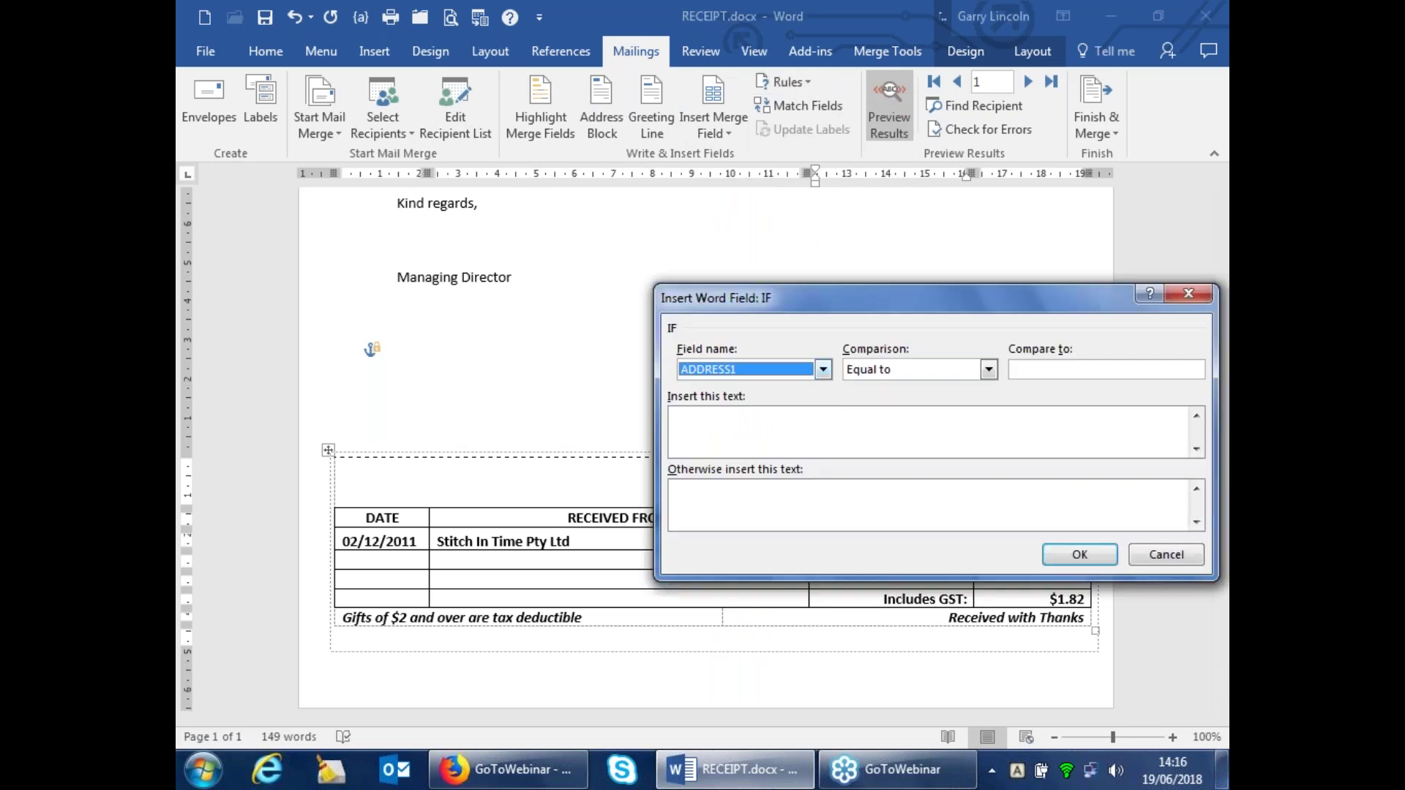
left_click(823, 370)
left_click_drag(824, 452, 824, 452)
left_click(746, 441)
left_click(988, 370)
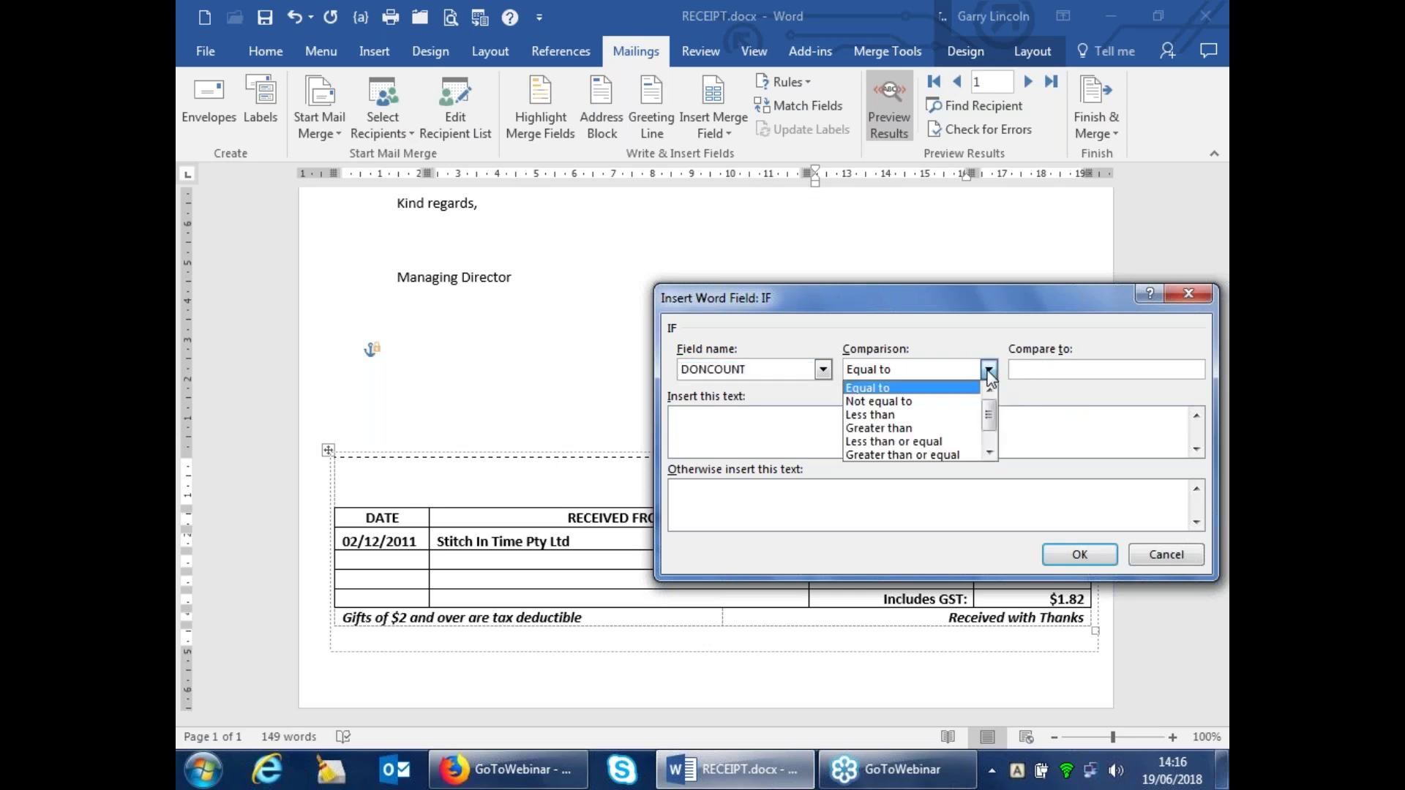
left_click(863, 430)
left_click(1026, 371)
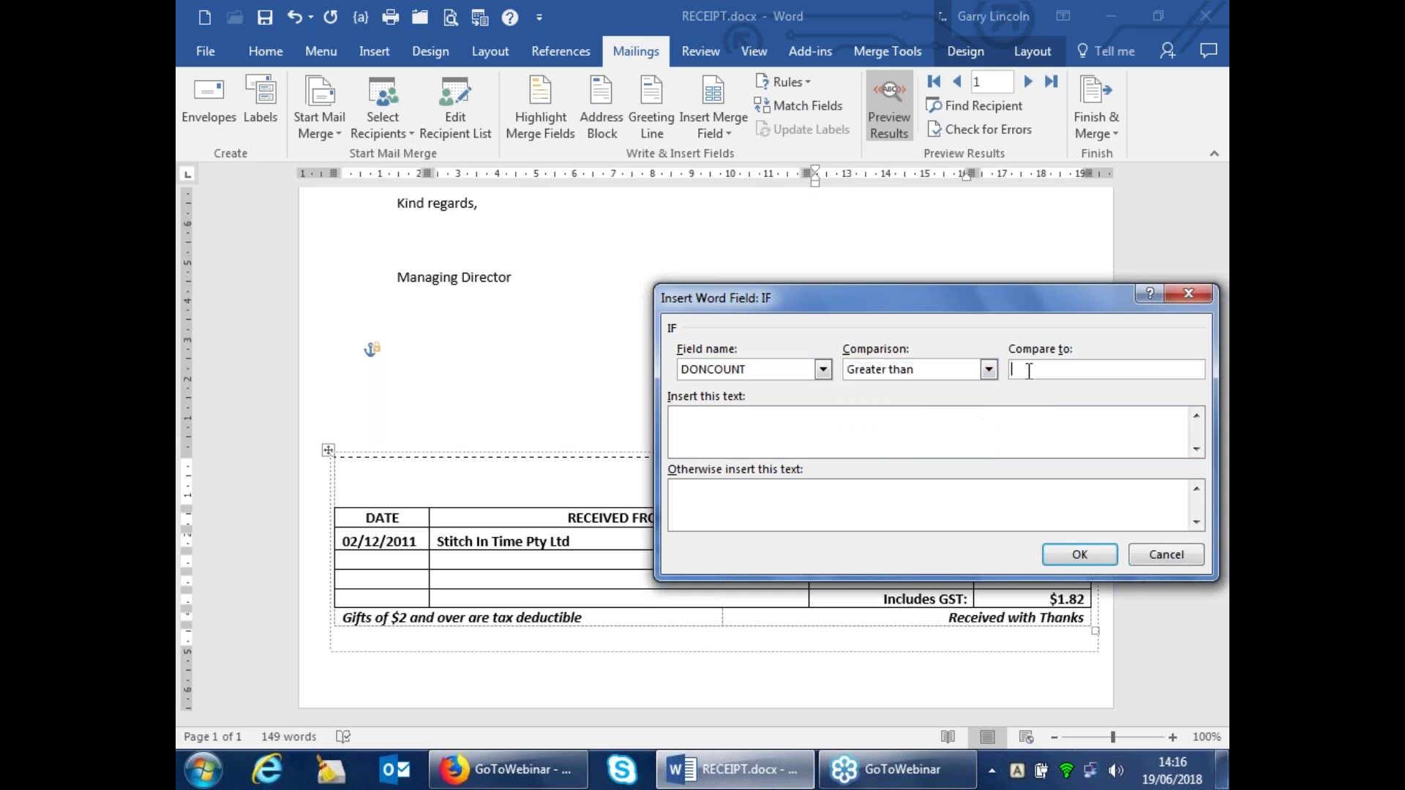
type("1")
left_click(690, 415)
type("s")
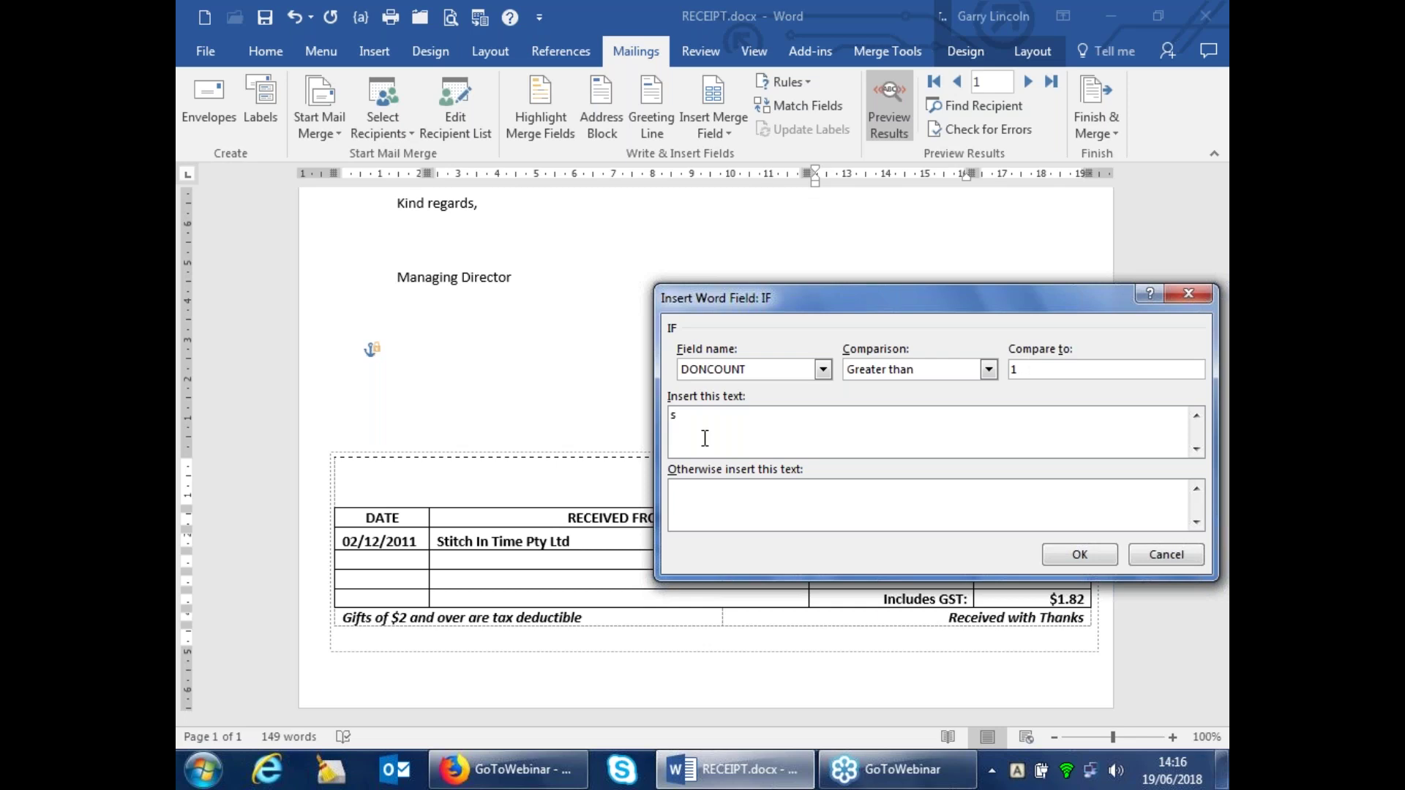
left_click(1070, 562)
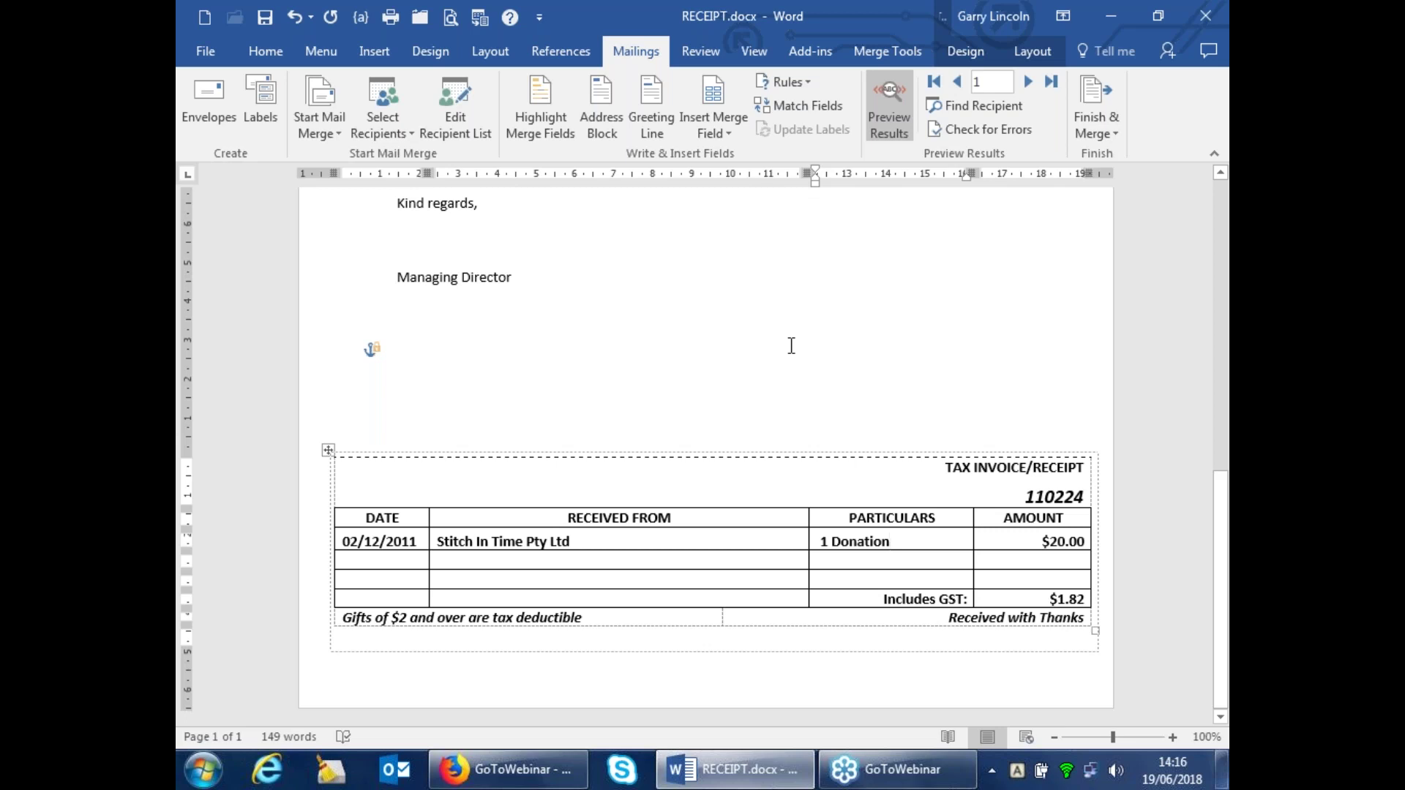
Delete the letter body down to Managing Director and type 'Thank you' in its place
scroll(791, 347, "up", 8)
scroll(791, 347, "up", 4)
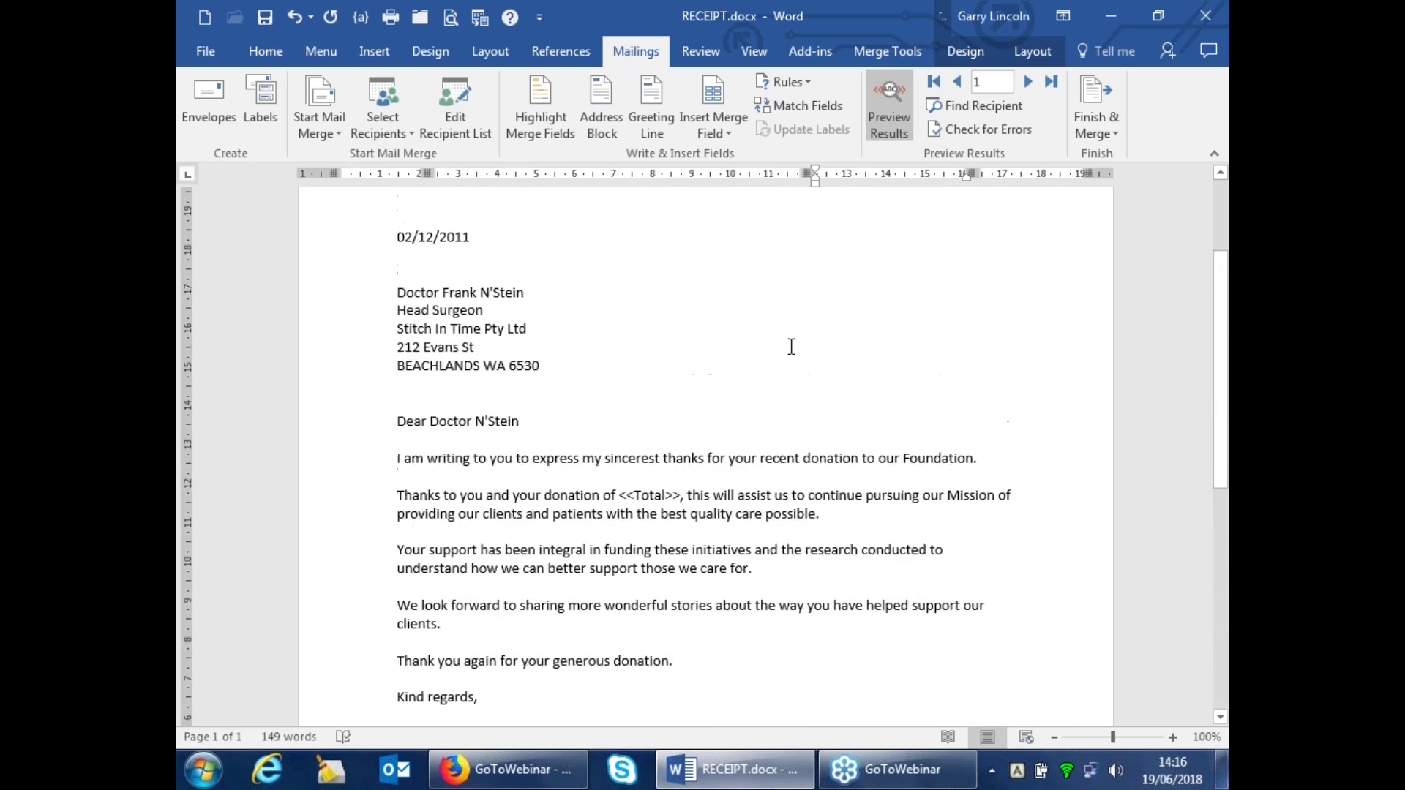
scroll(791, 347, "down", 3)
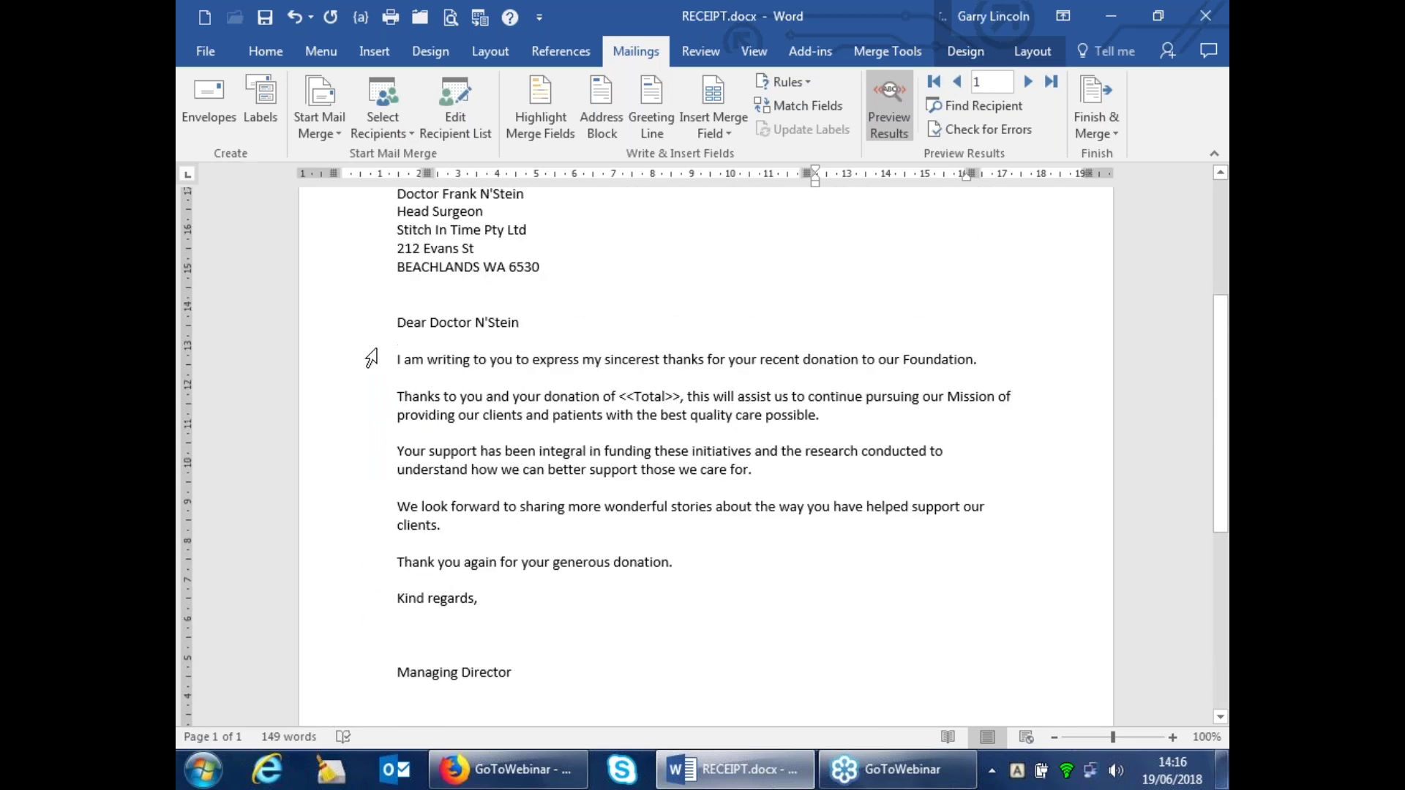
left_click_drag(401, 374, 584, 682)
key("Delete")
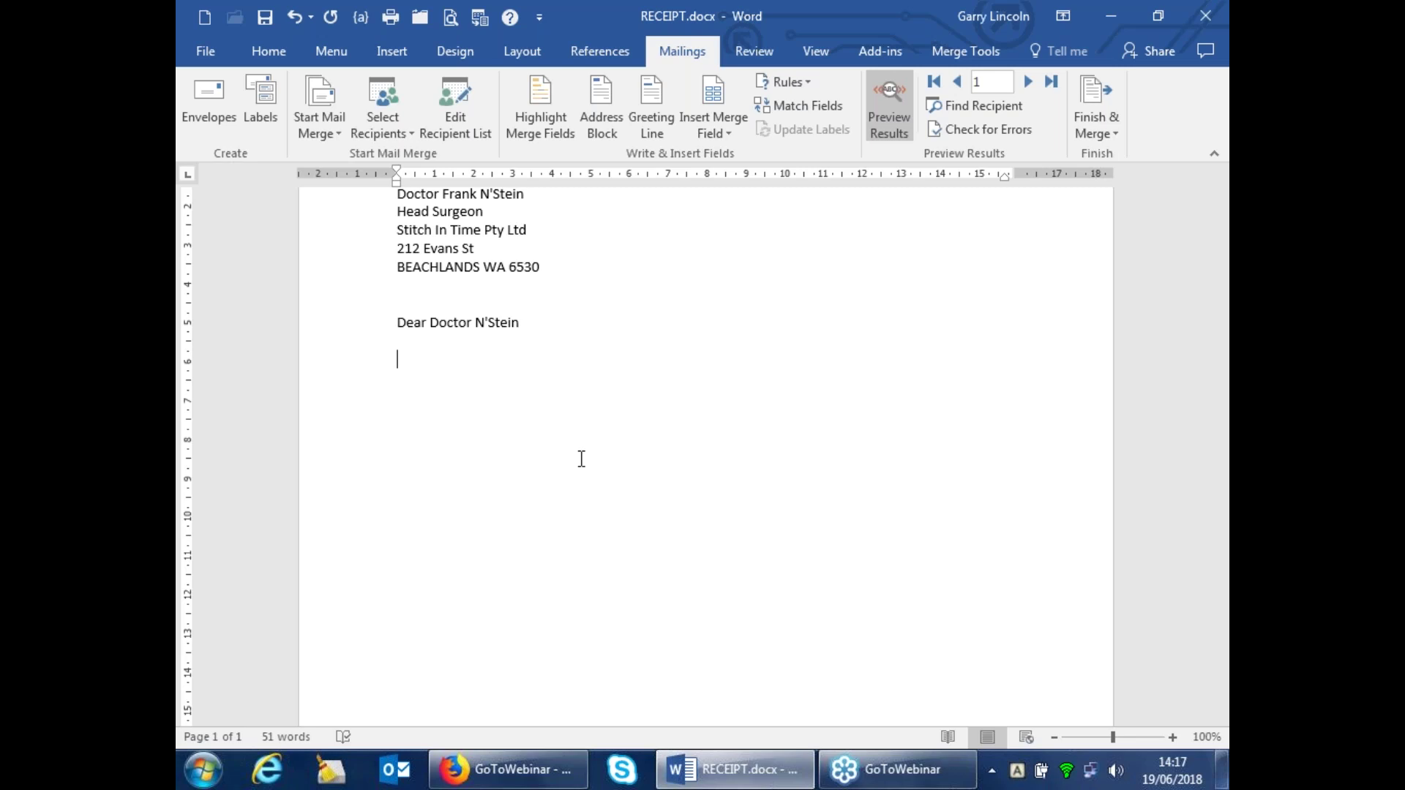
type("Thanks you")
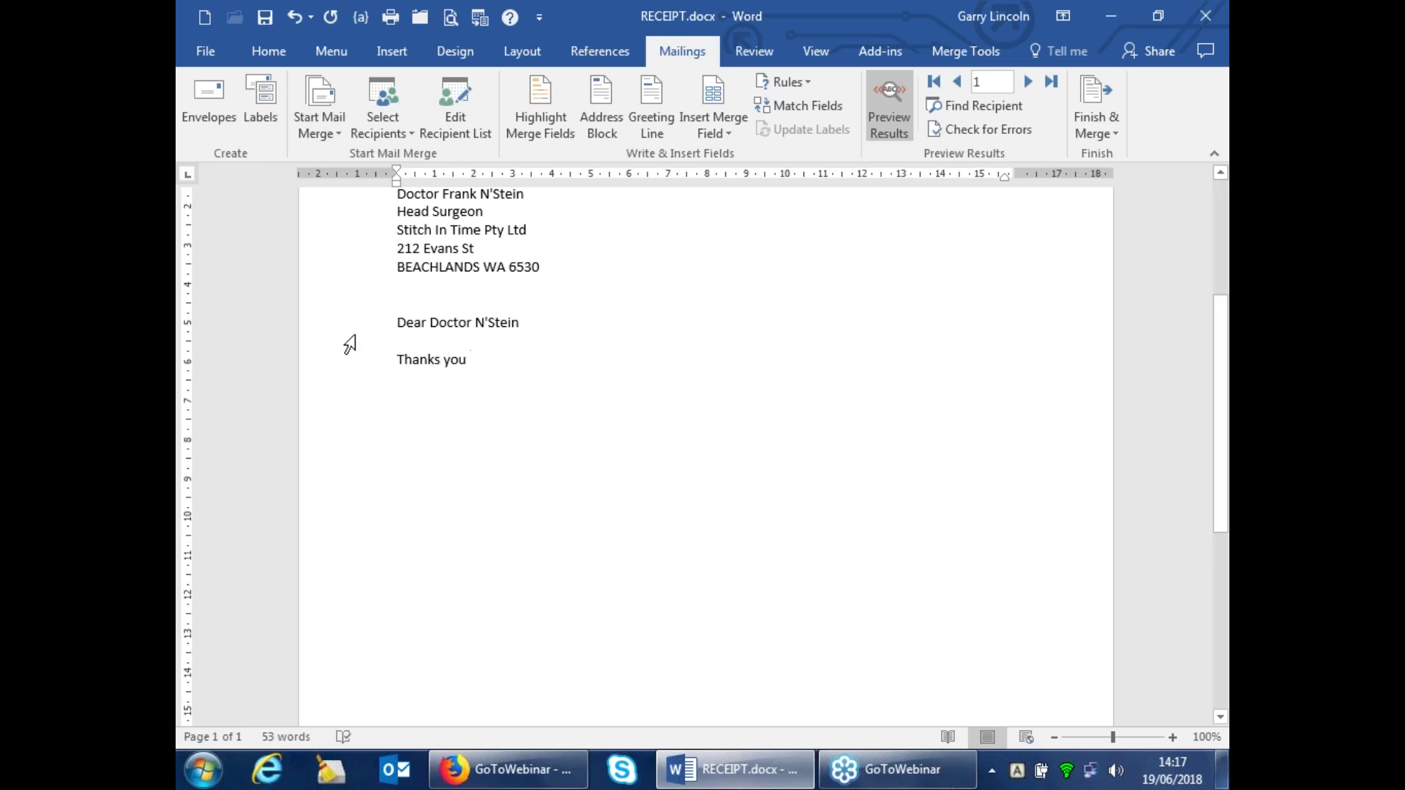
left_click(437, 360)
key("BackSpace")
left_click(467, 363)
Insert the DONTOT and DONCOUNT merge fields after 'Thank you'
left_click(704, 139)
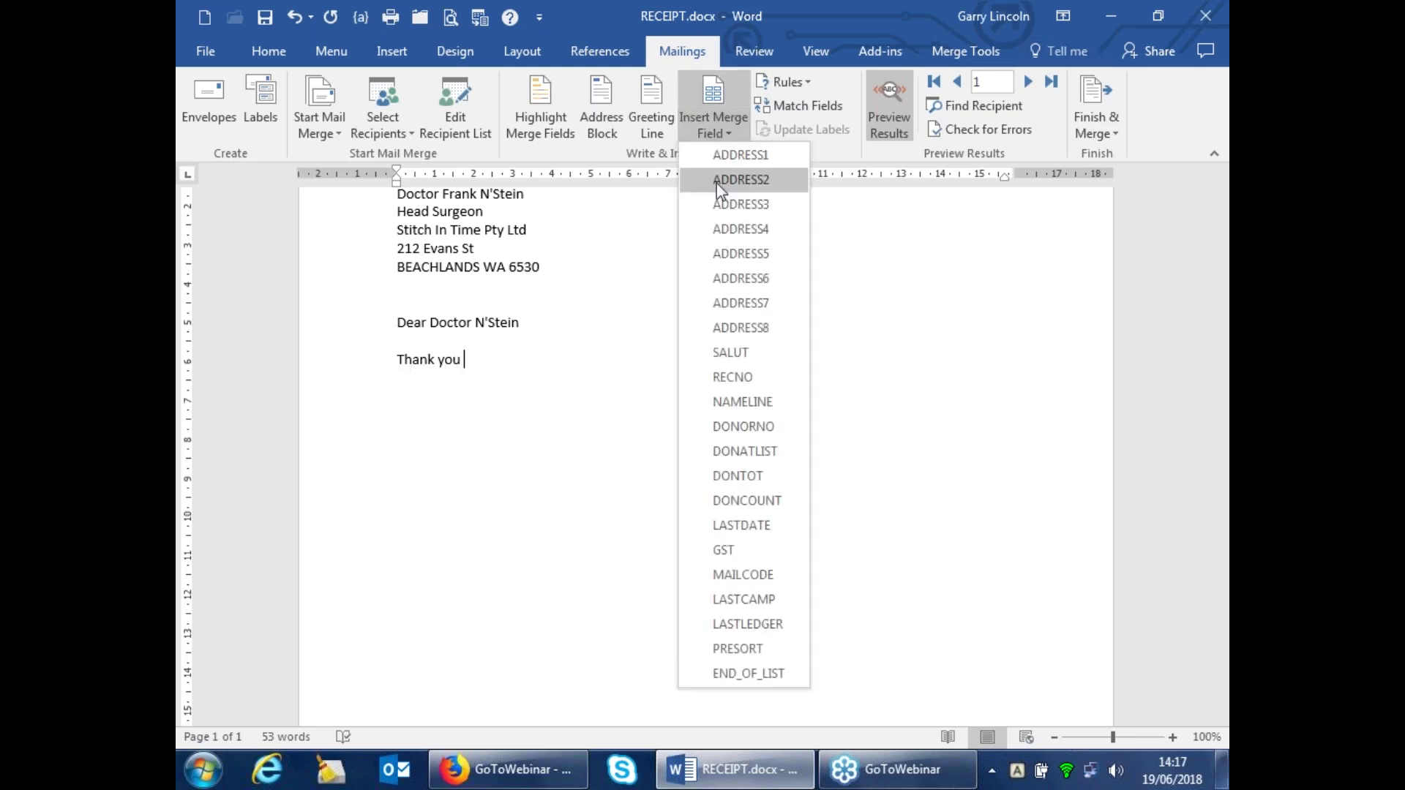
left_click(736, 475)
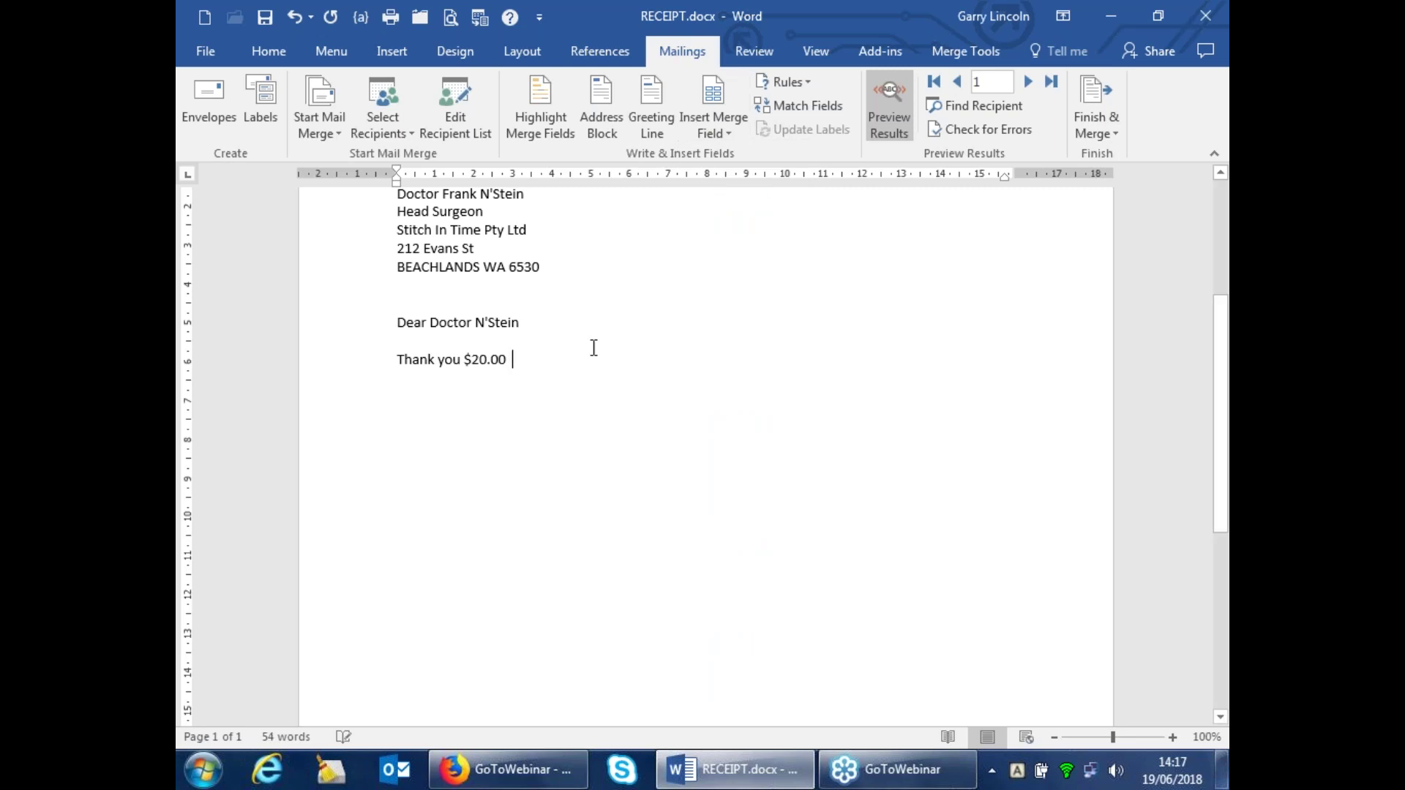
left_click(719, 129)
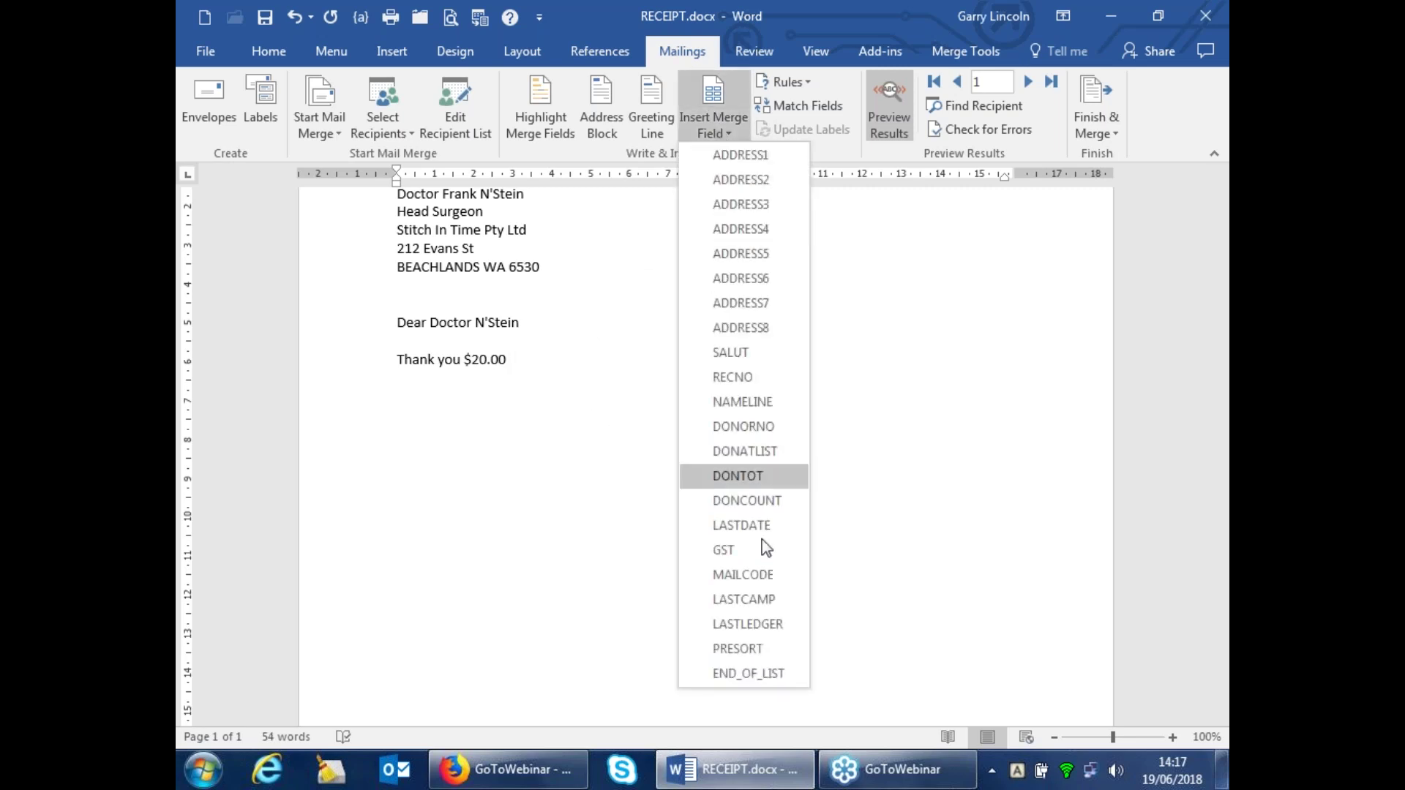
left_click(753, 498)
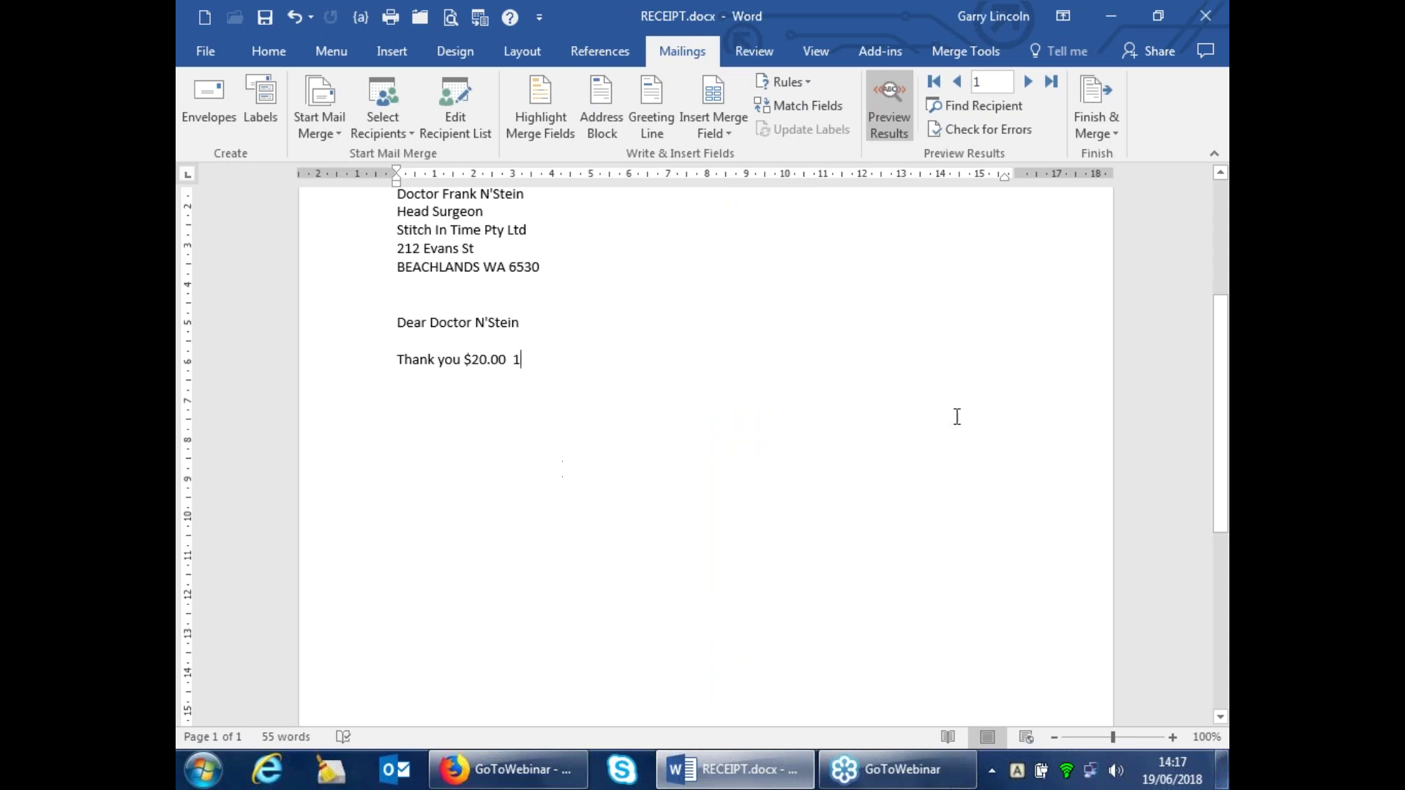
scroll(955, 410, "down", 8)
scroll(938, 406, "down", 2)
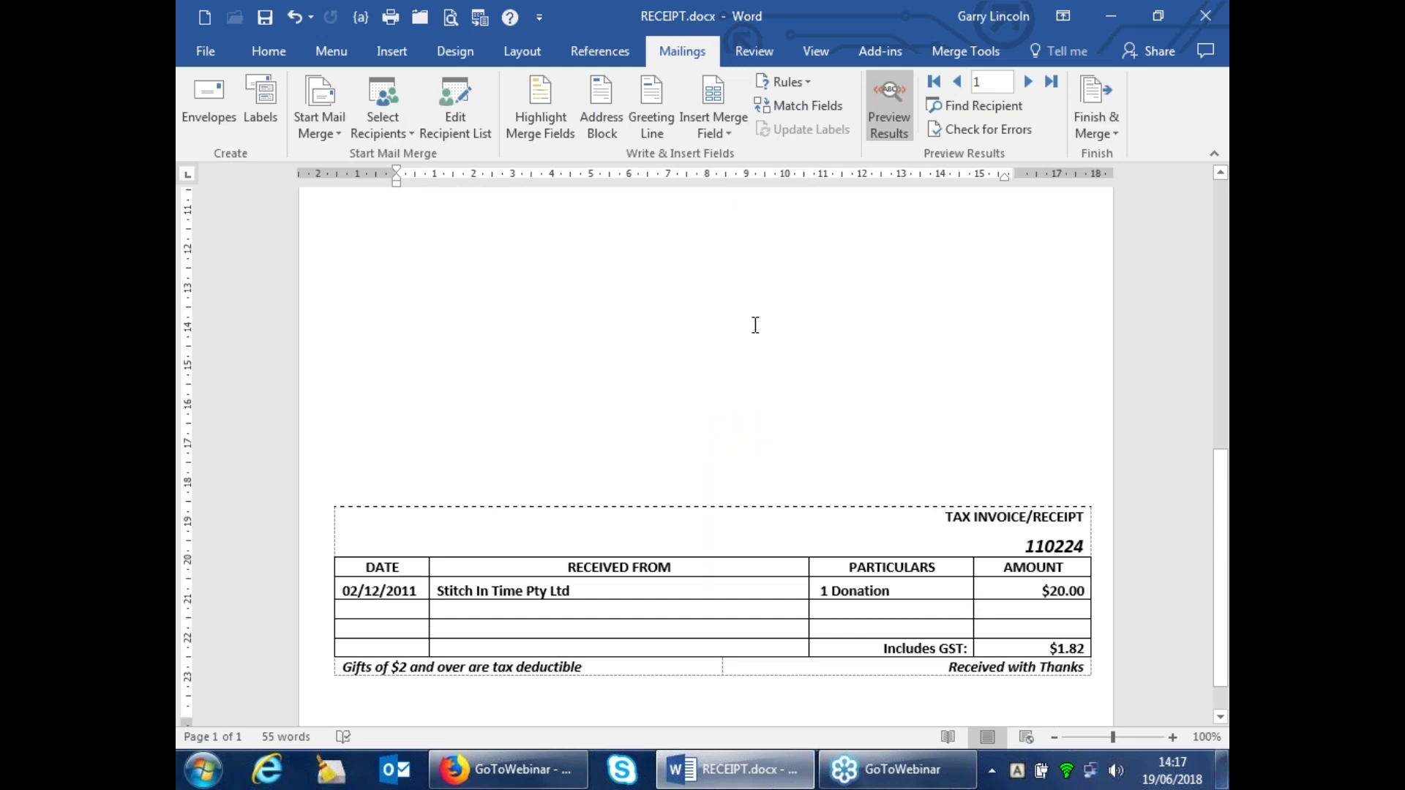
scroll(755, 325, "down", 1)
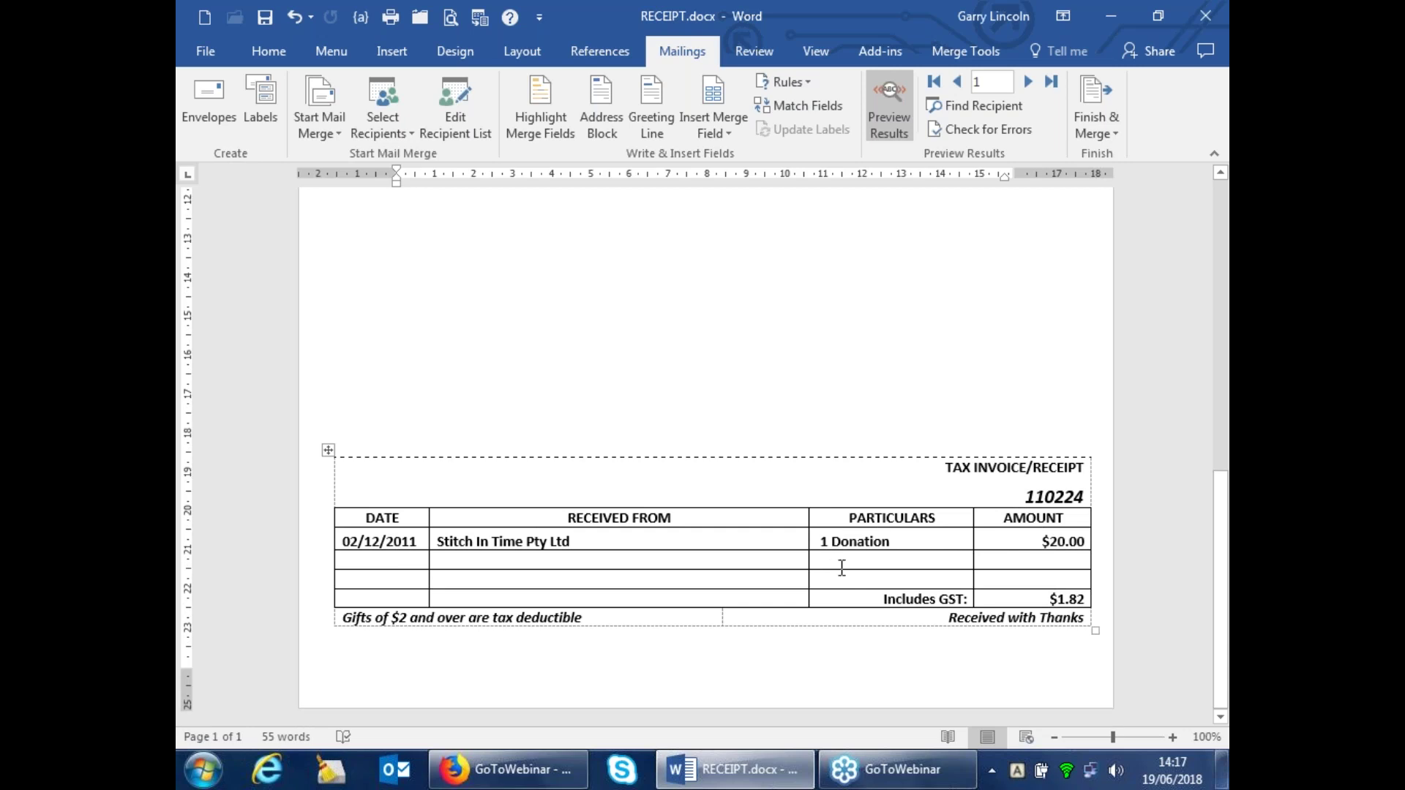
scroll(841, 349, "up", 8)
scroll(706, 454, "up", 5)
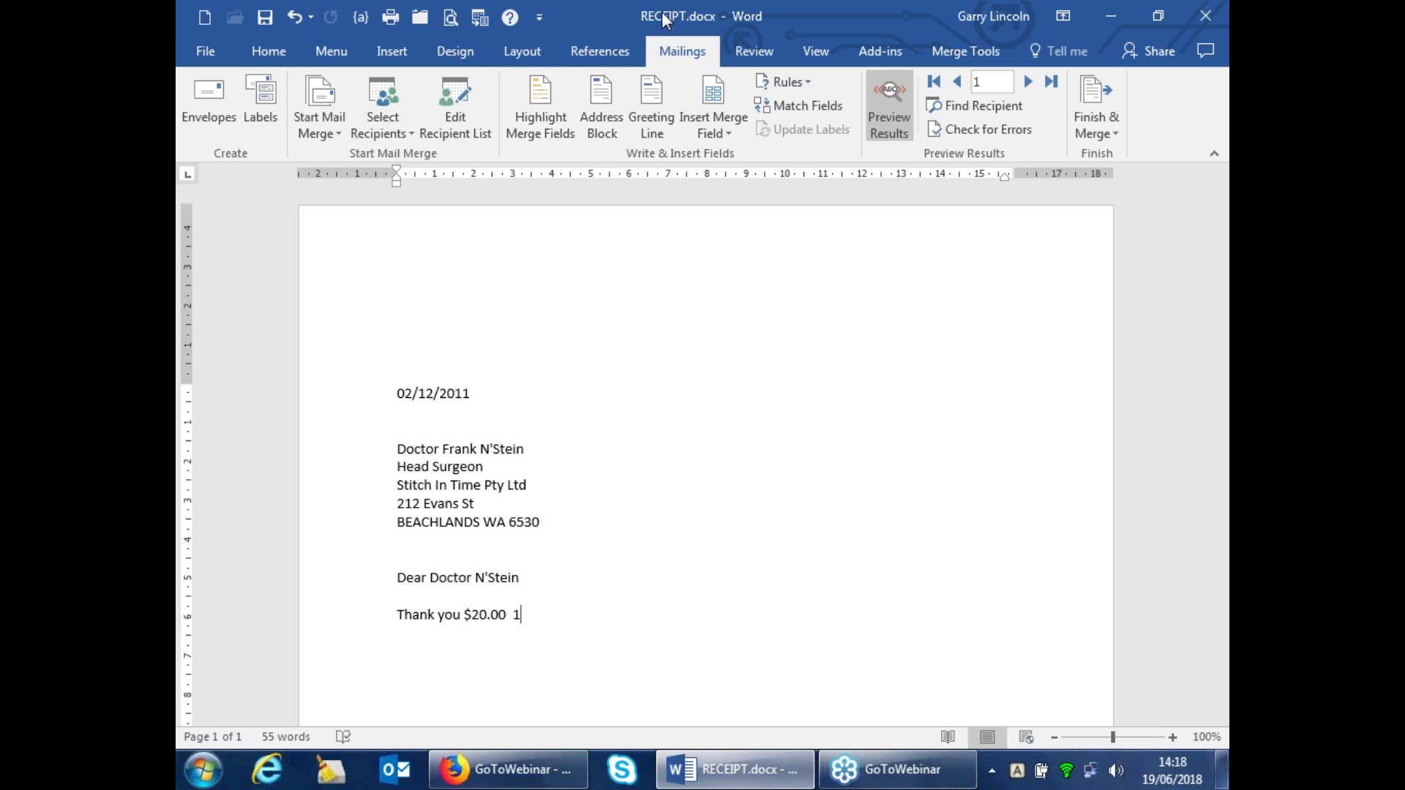
Save the document as THANKEND, replacing the existing THANKEND.docx
left_click(210, 48)
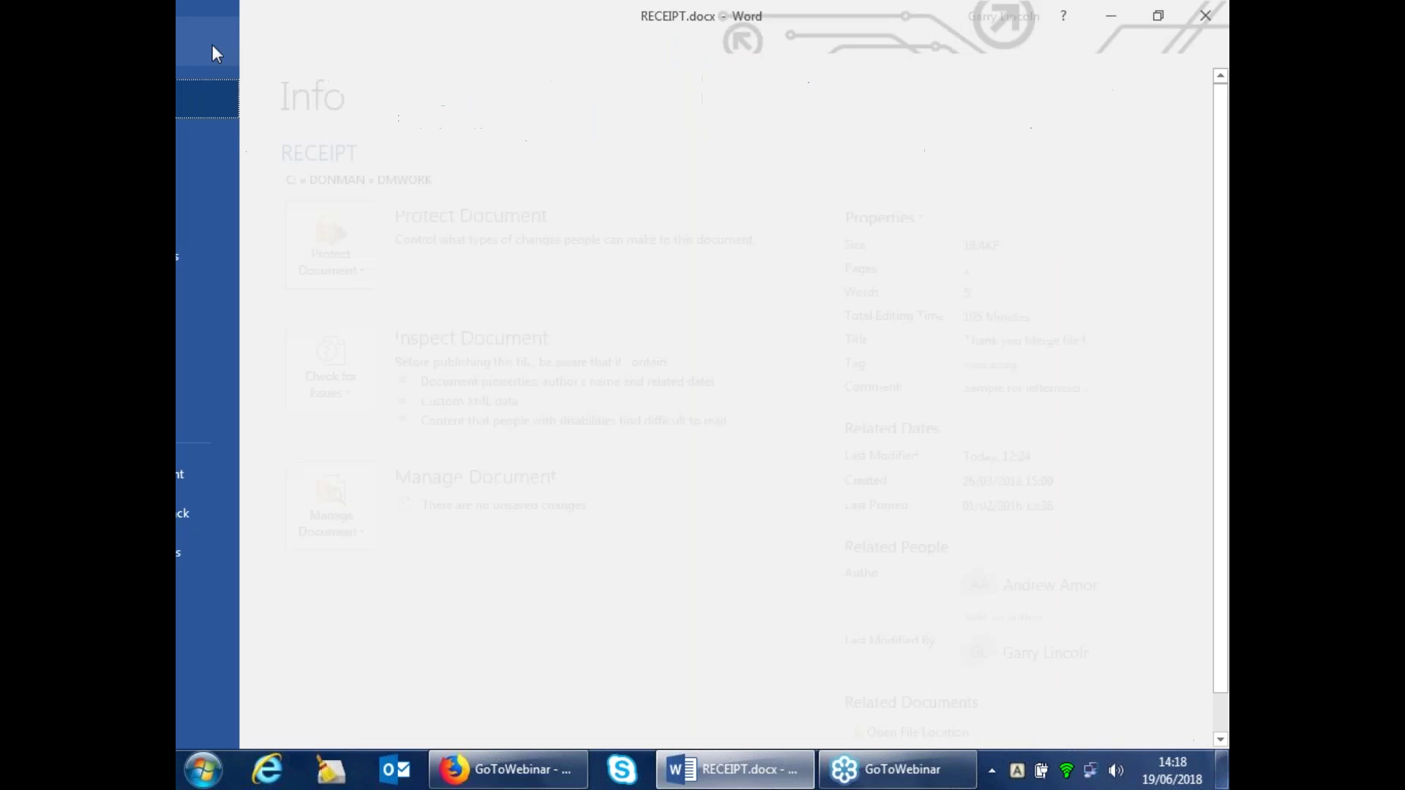
left_click(228, 257)
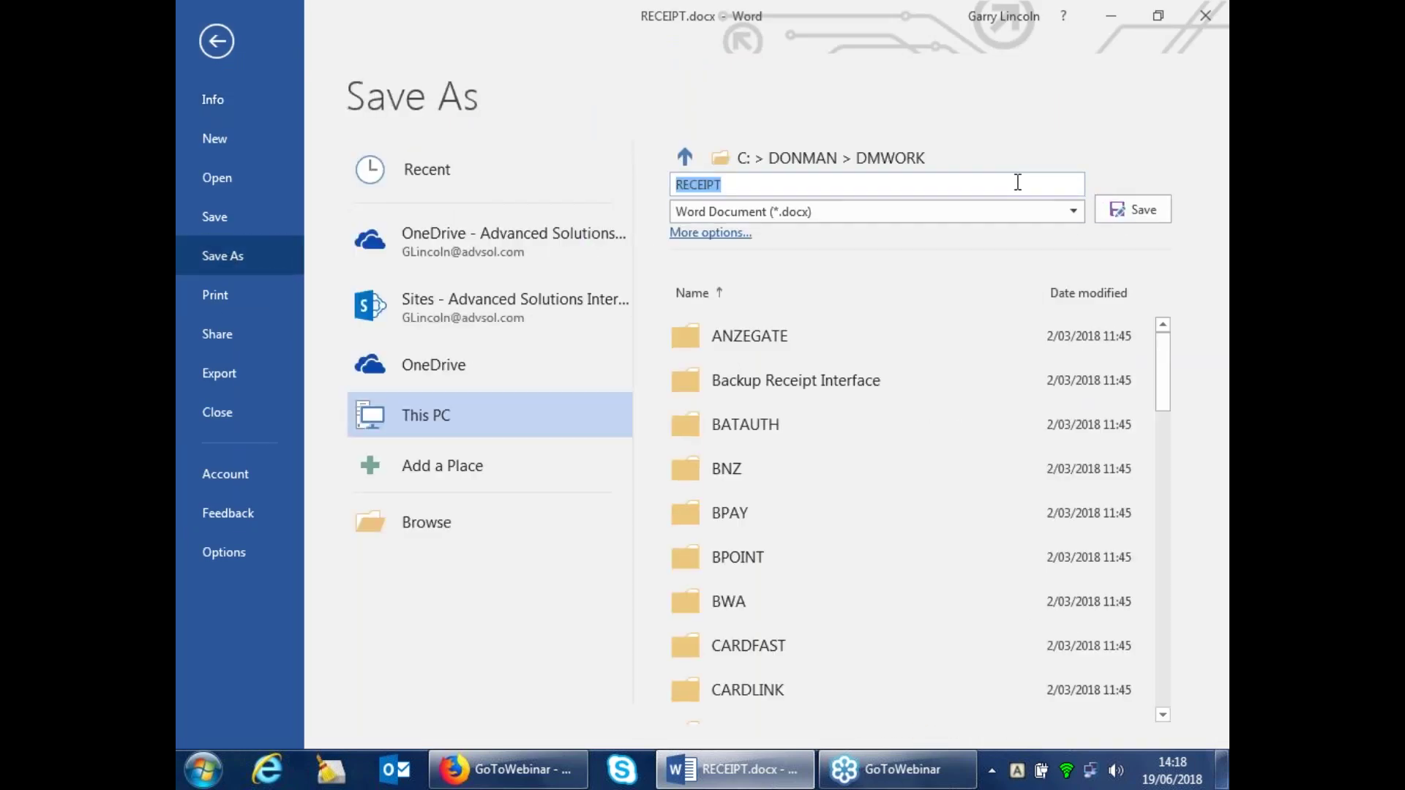
type("THANKEND")
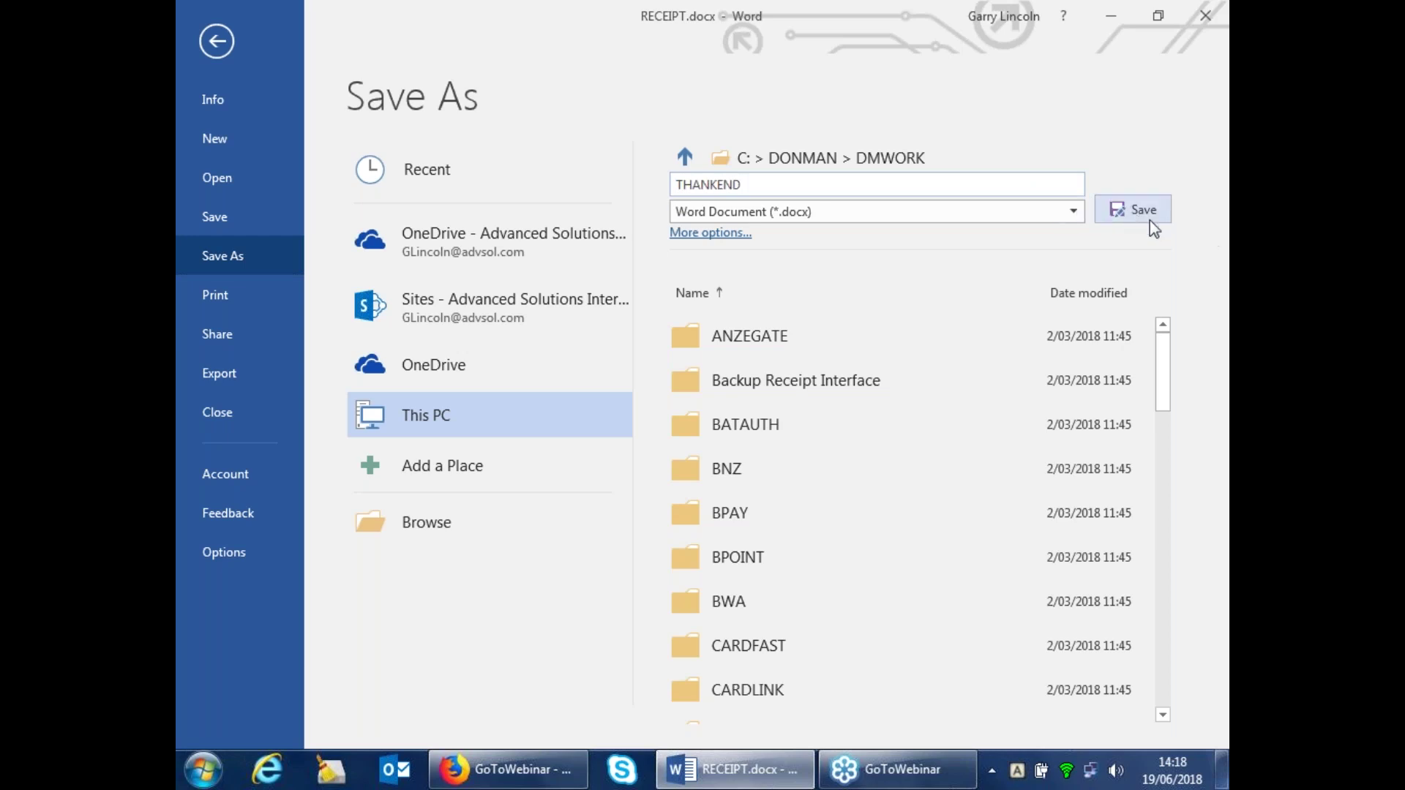
left_click(1102, 230)
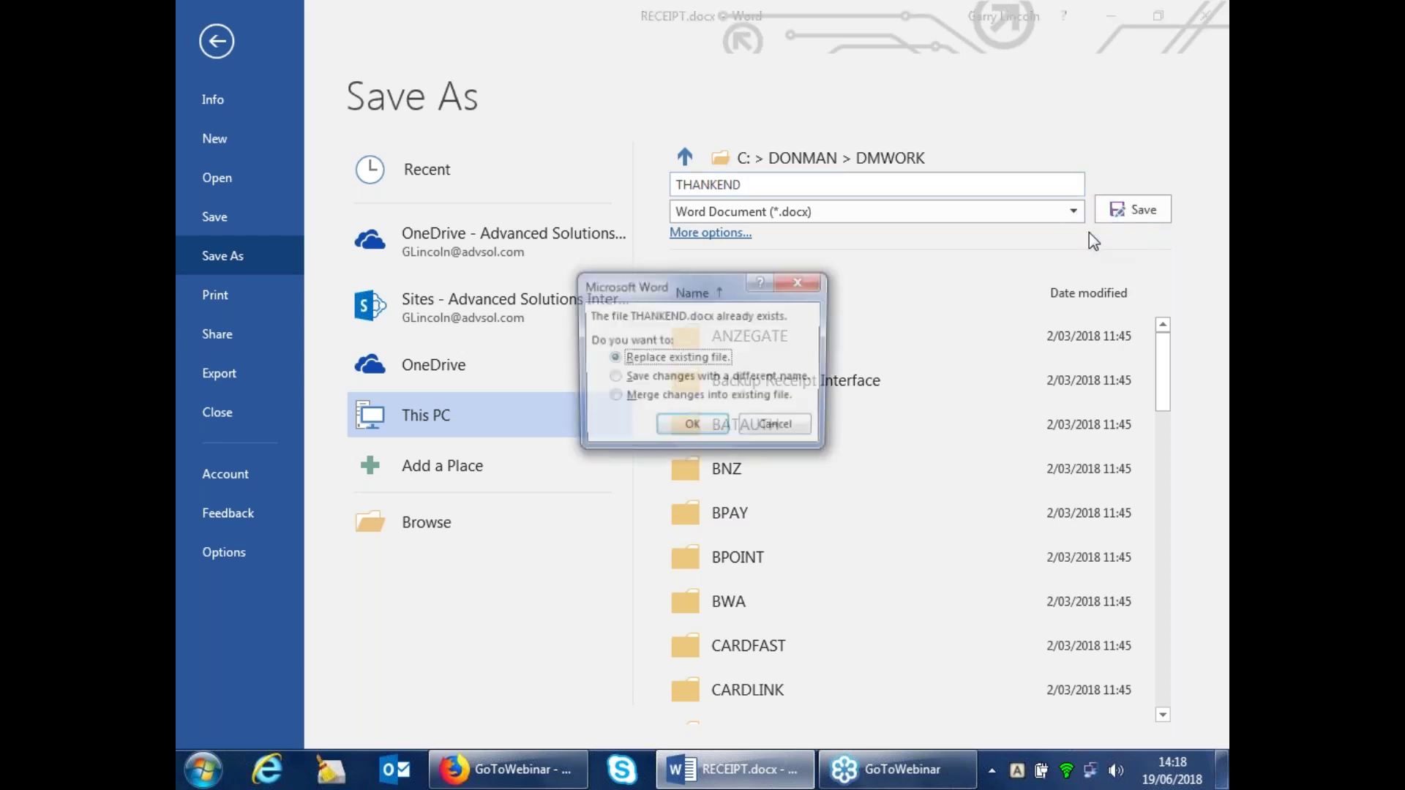
left_click(680, 430)
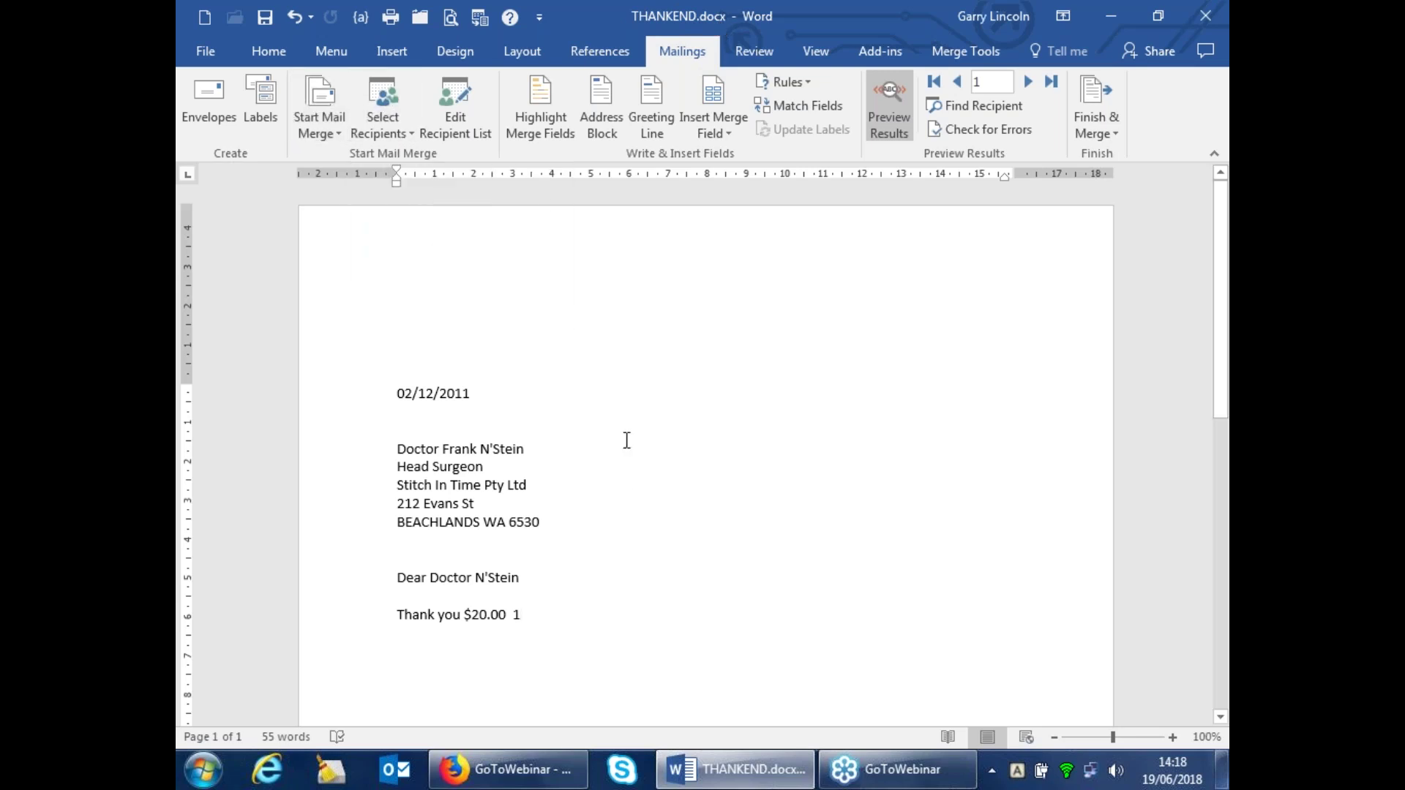
scroll(765, 552, "down", 6)
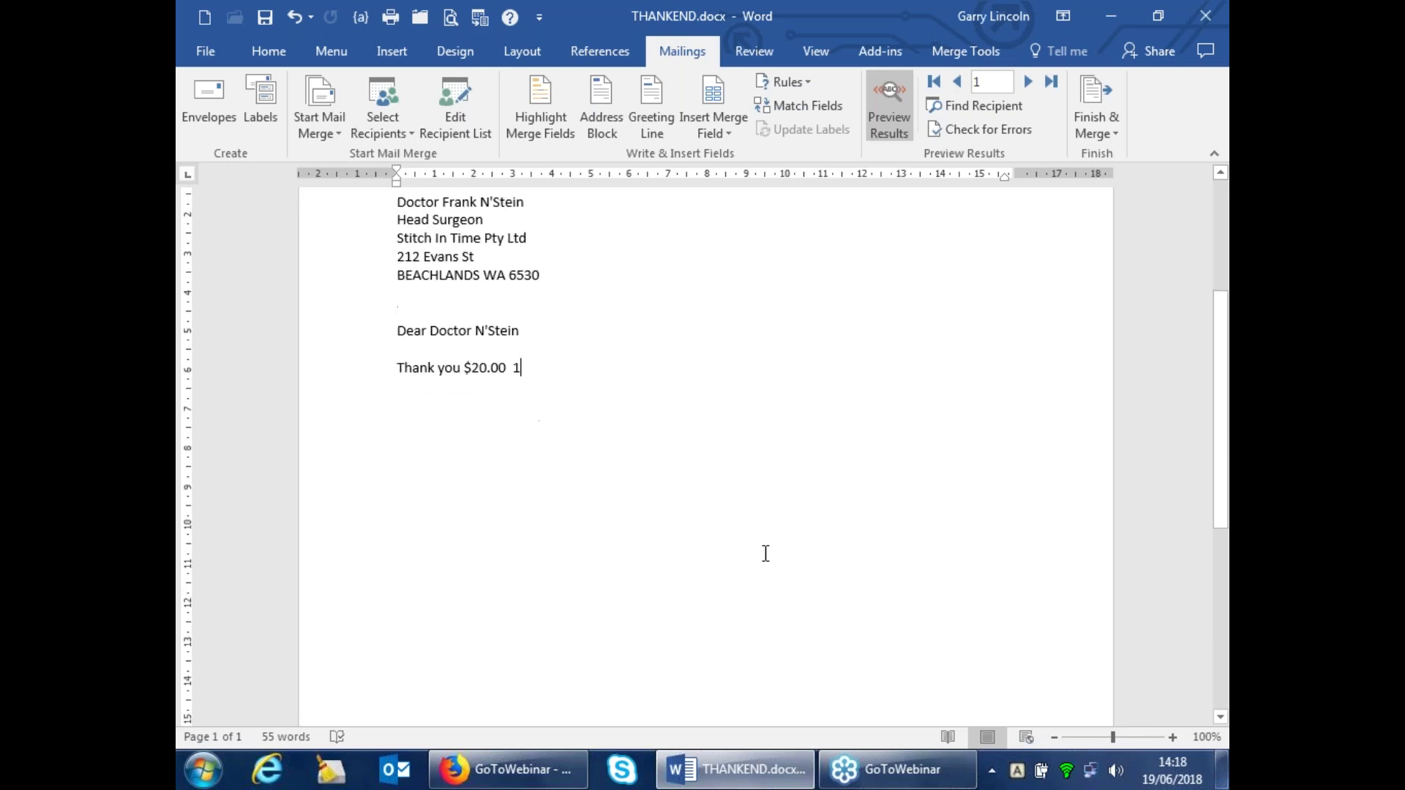
scroll(765, 553, "down", 6)
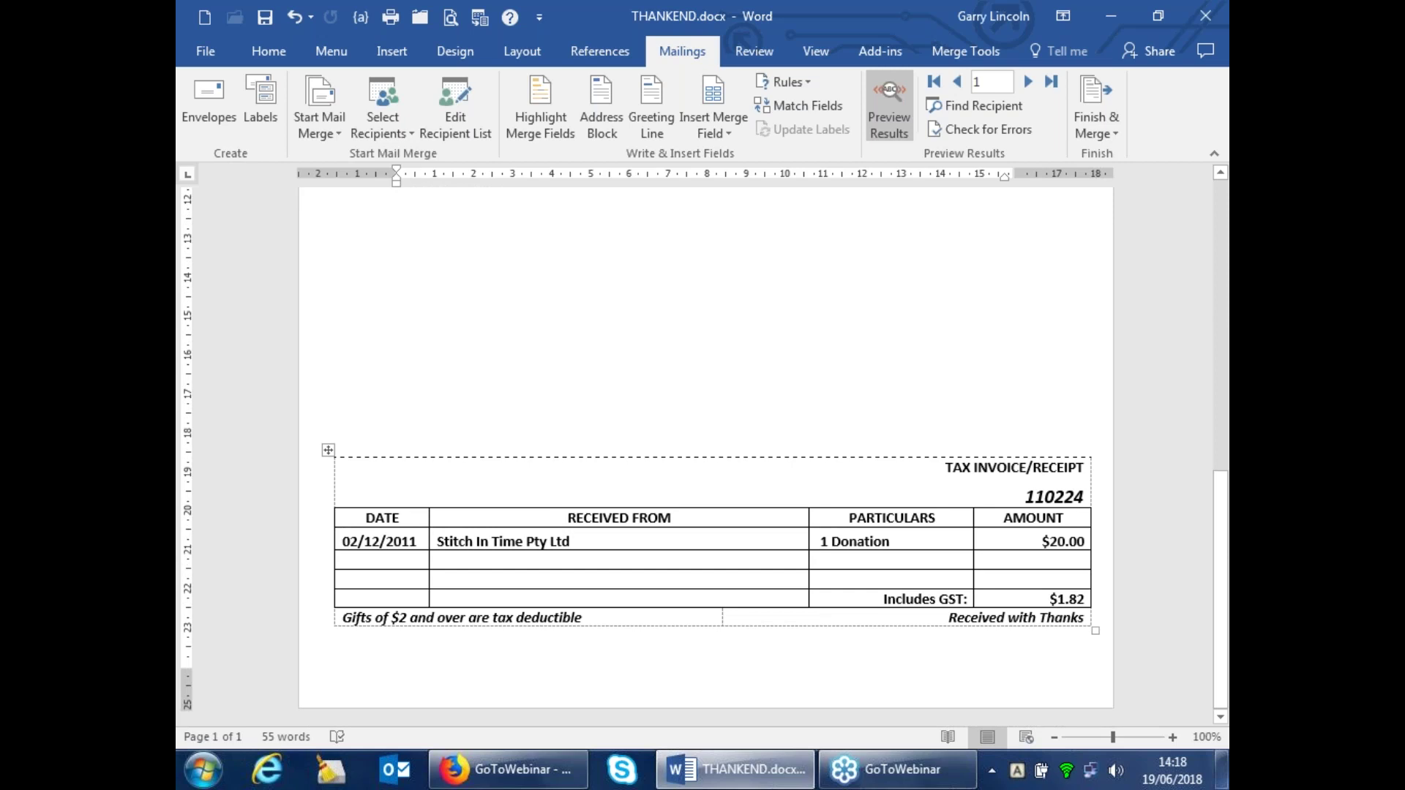
scroll(765, 554, "up", 3)
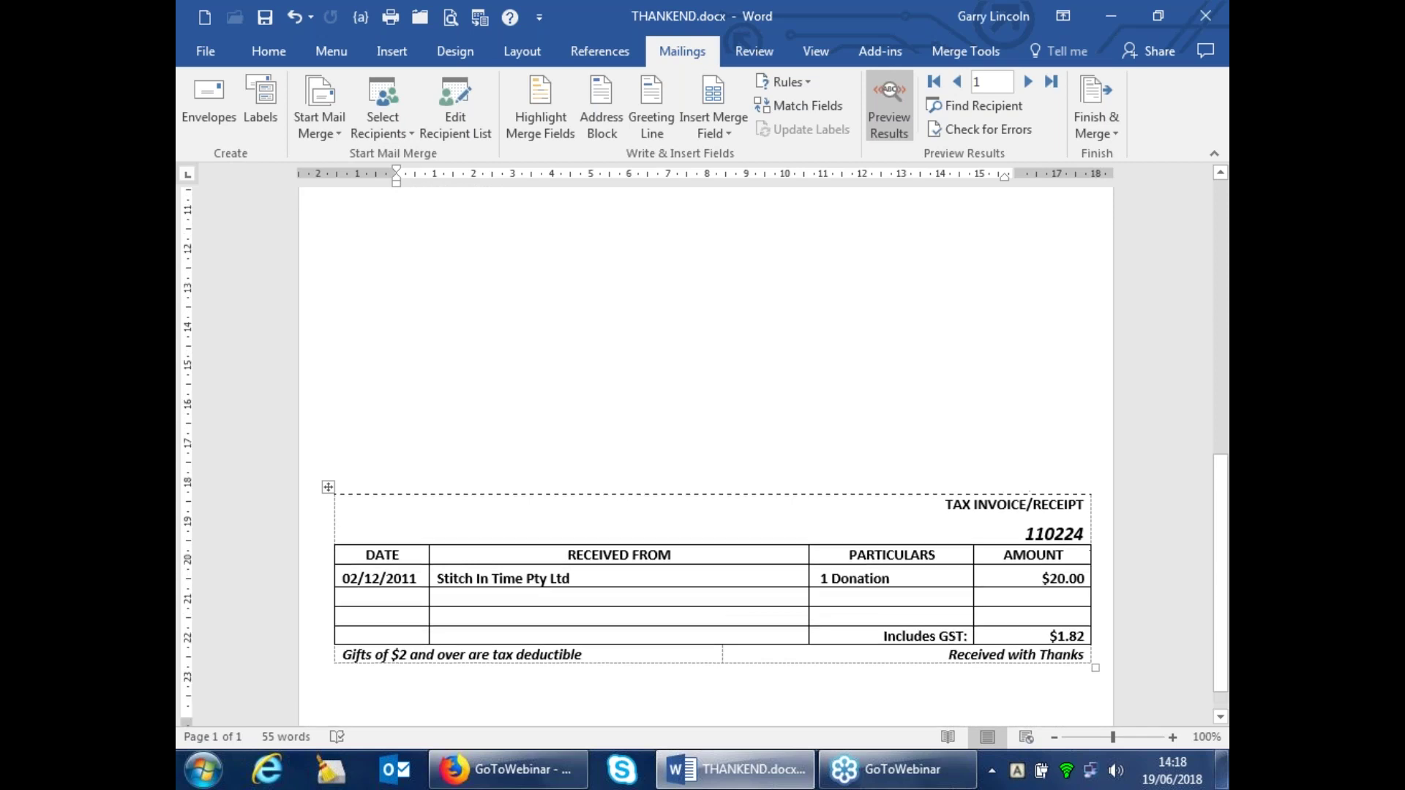
scroll(706, 458, "up", 10)
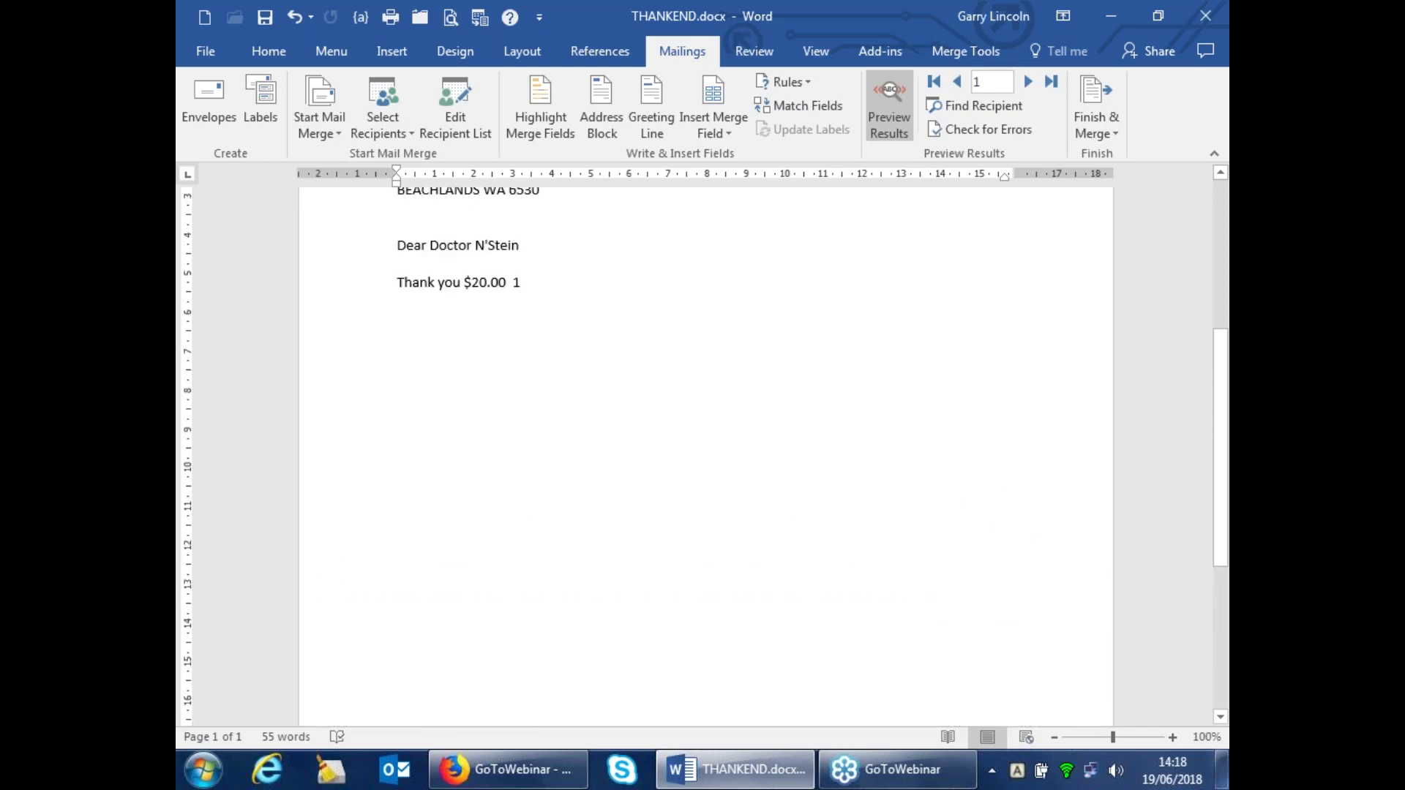
scroll(706, 458, "down", 10)
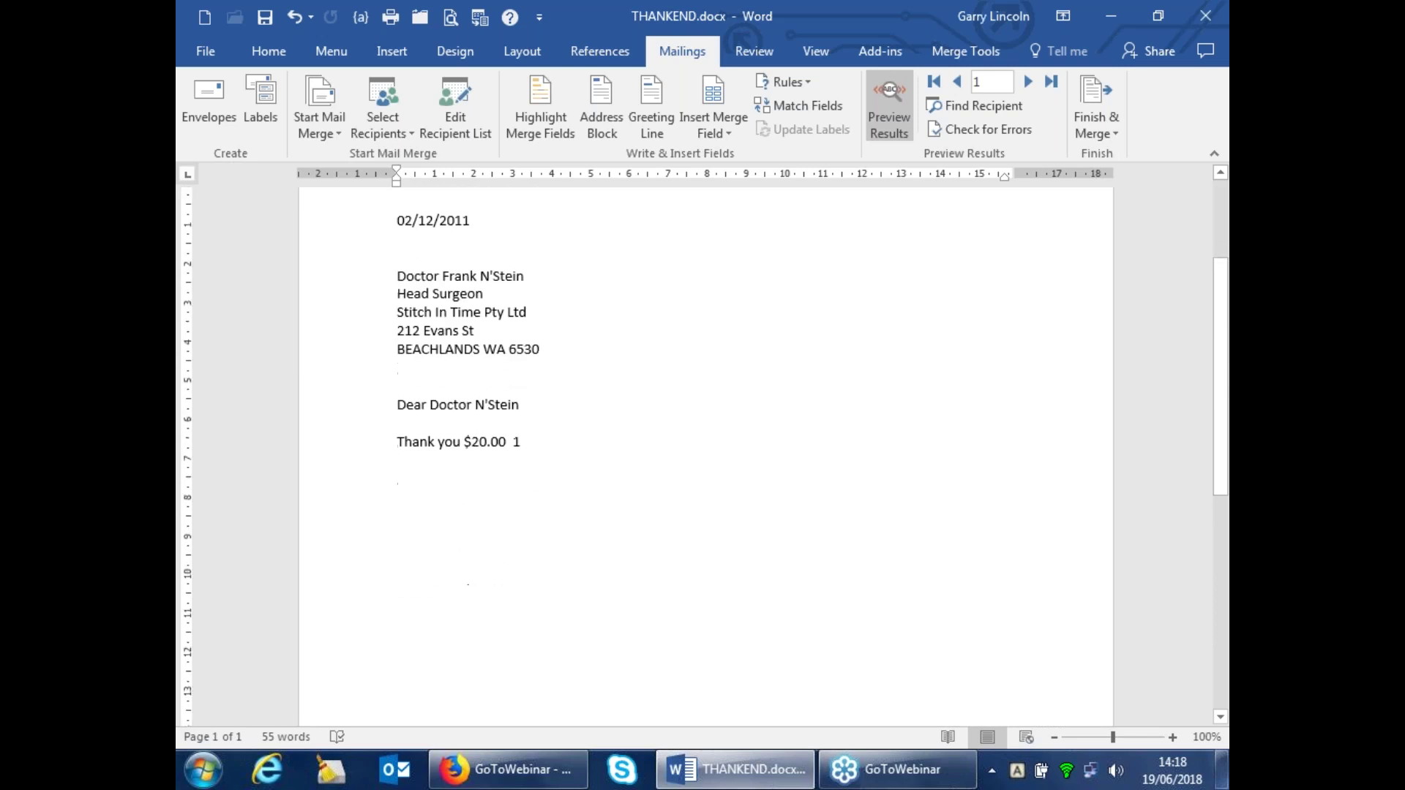
scroll(664, 482, "down", 5)
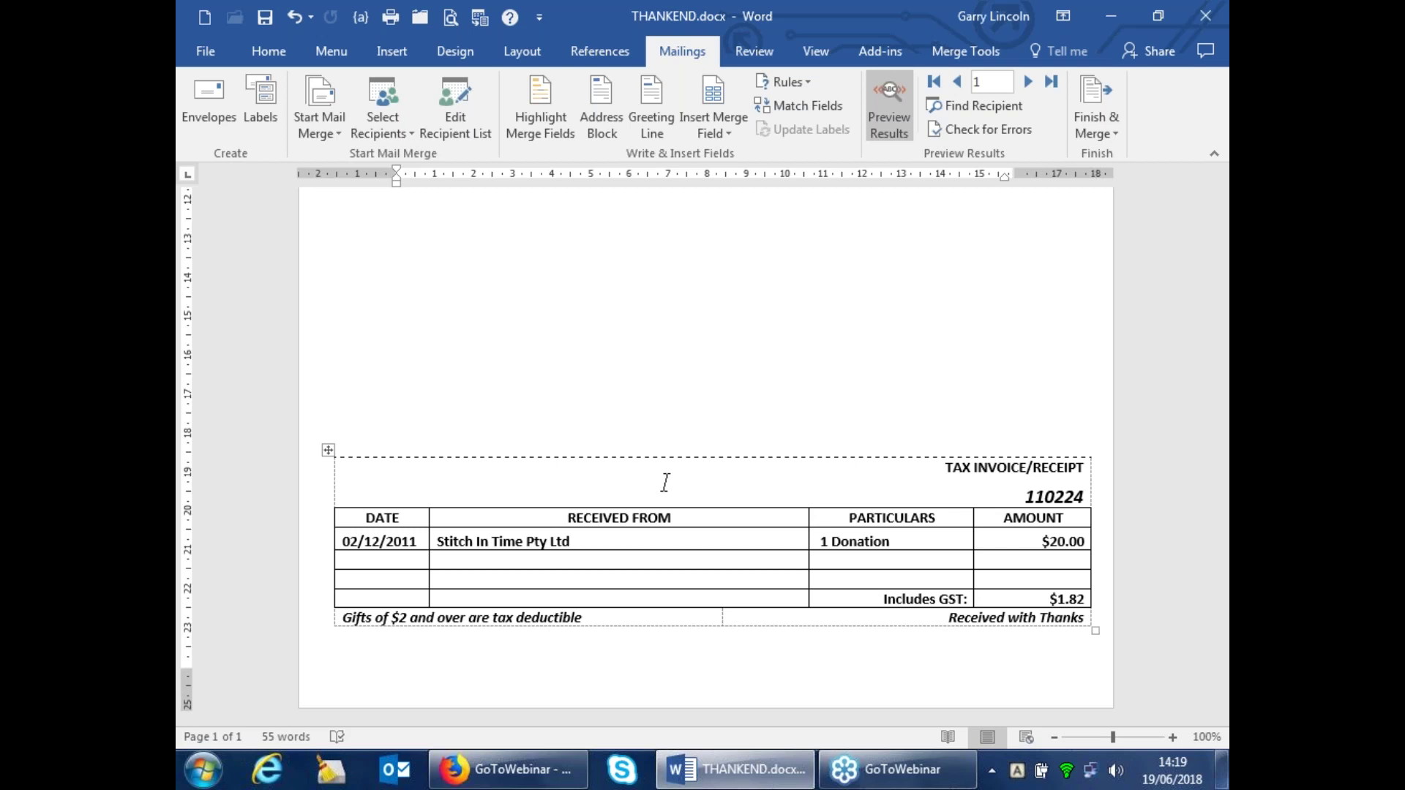
left_click(890, 97)
left_click(890, 97)
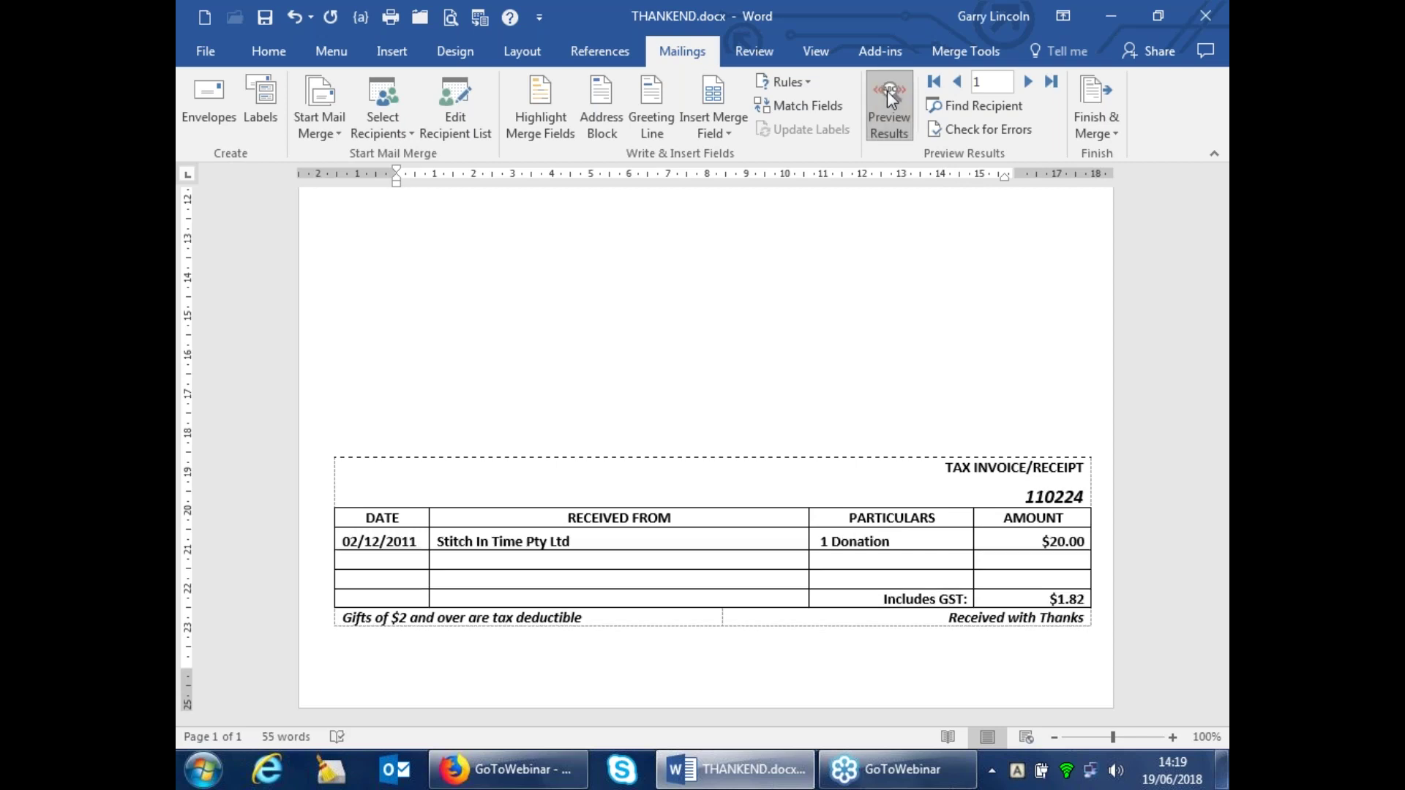
left_click(890, 97)
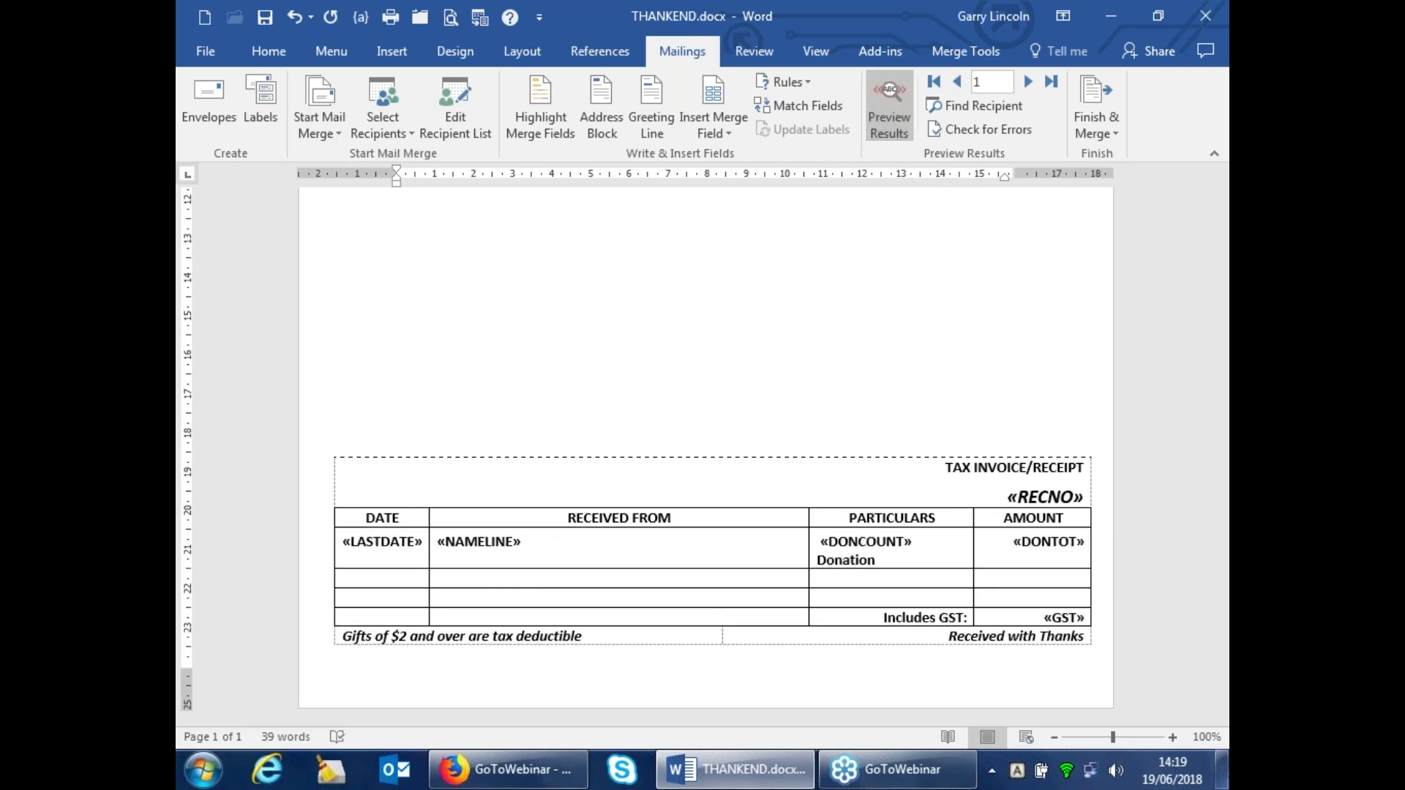
left_click(876, 102)
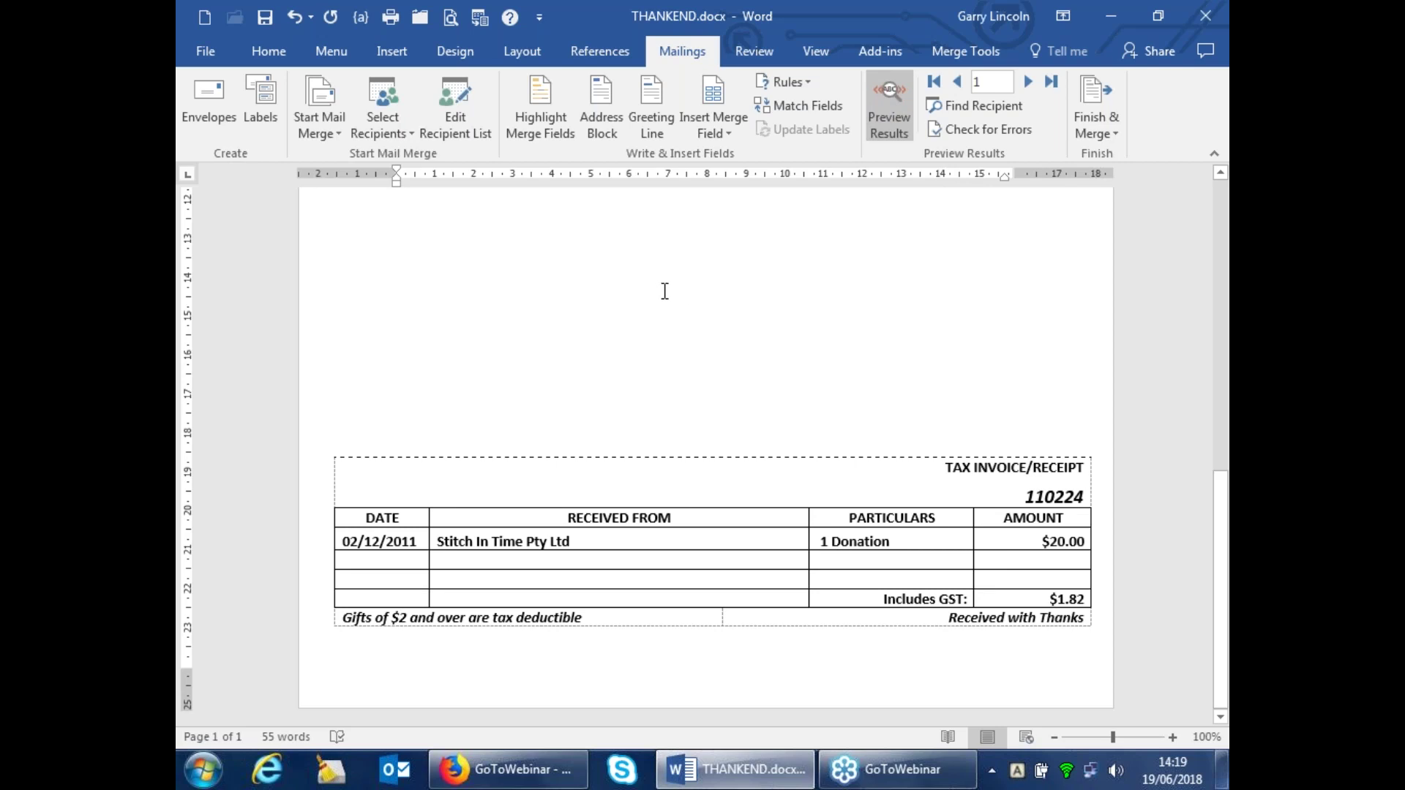
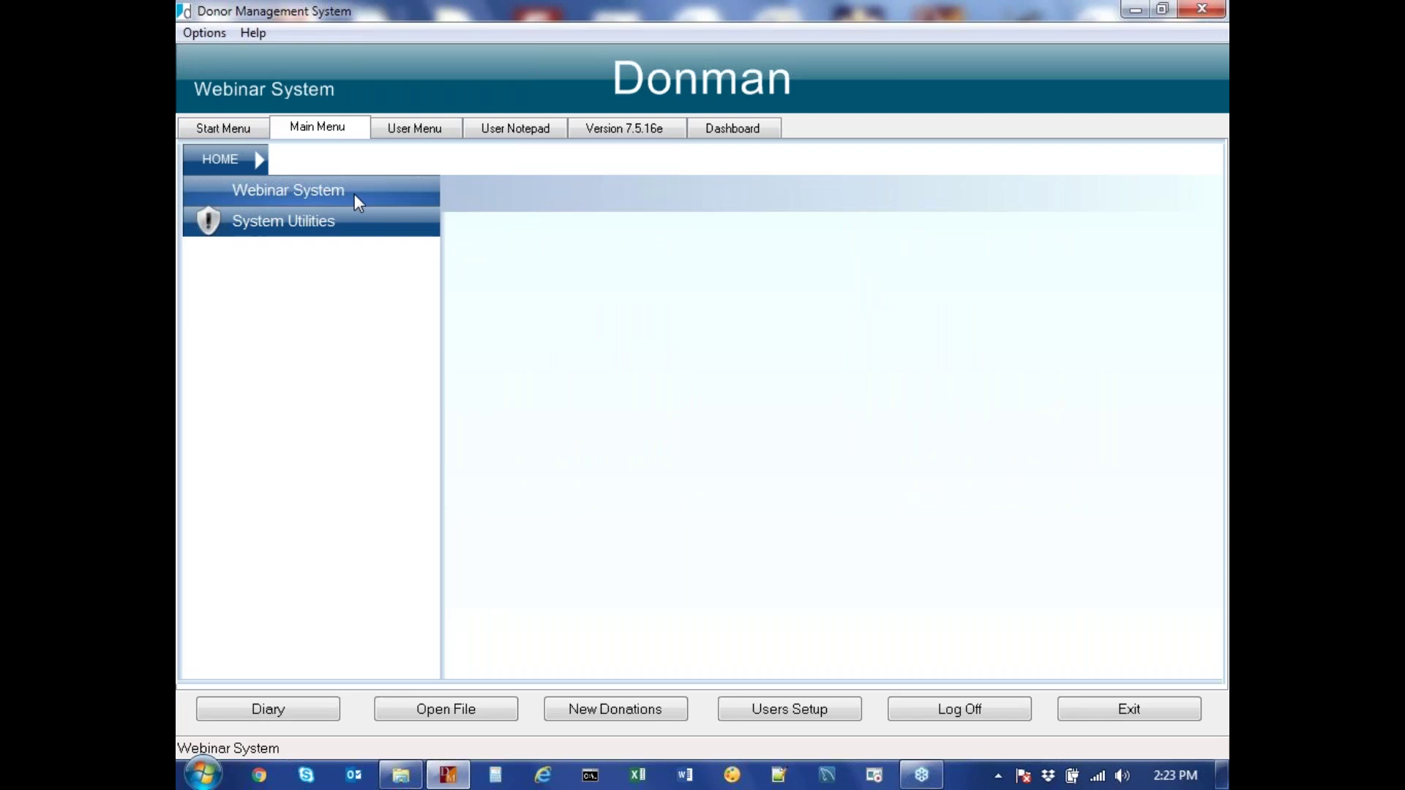
Unlock Webinar System Fundraising's Modify History/Archive utilities with the password, then return to the Start Menu
left_click(322, 189)
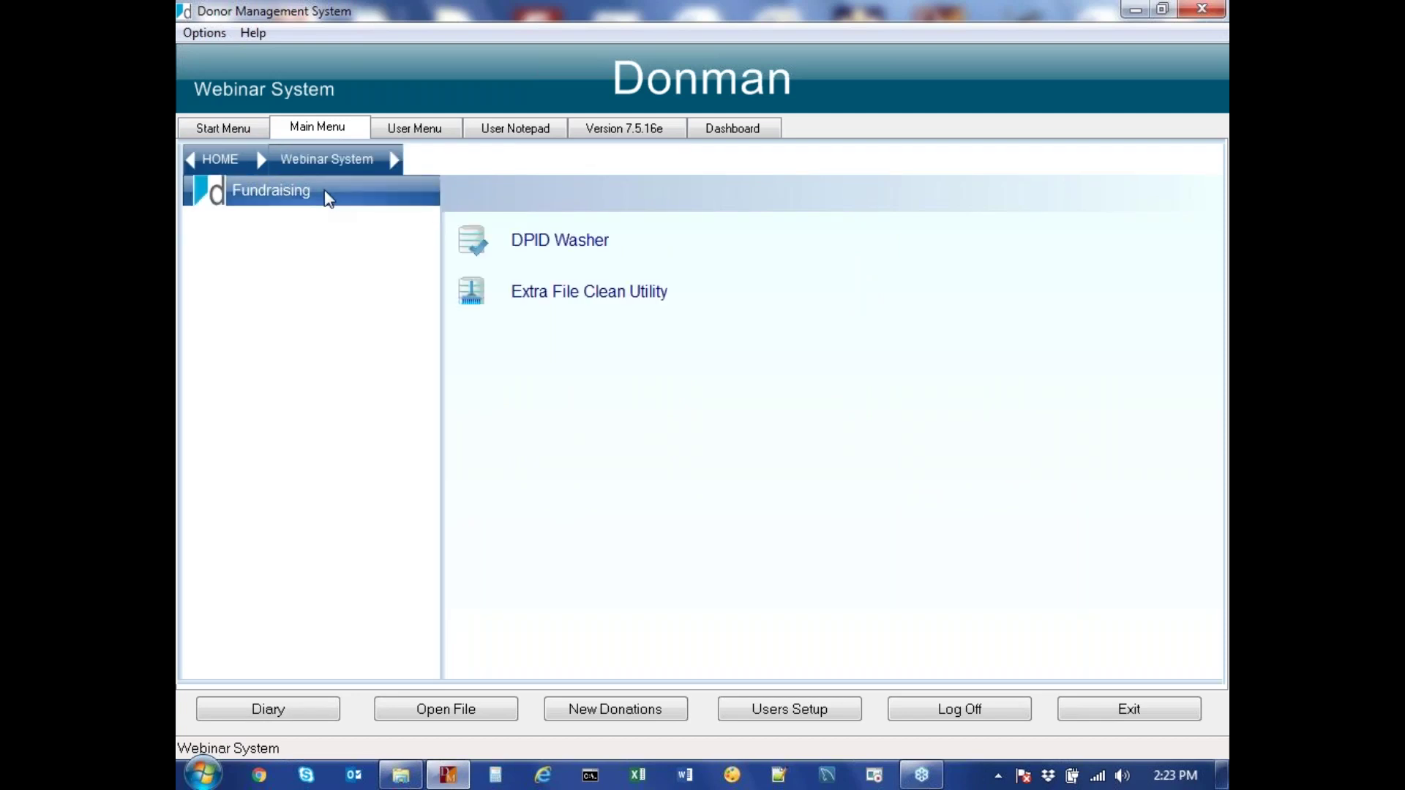
left_click(290, 196)
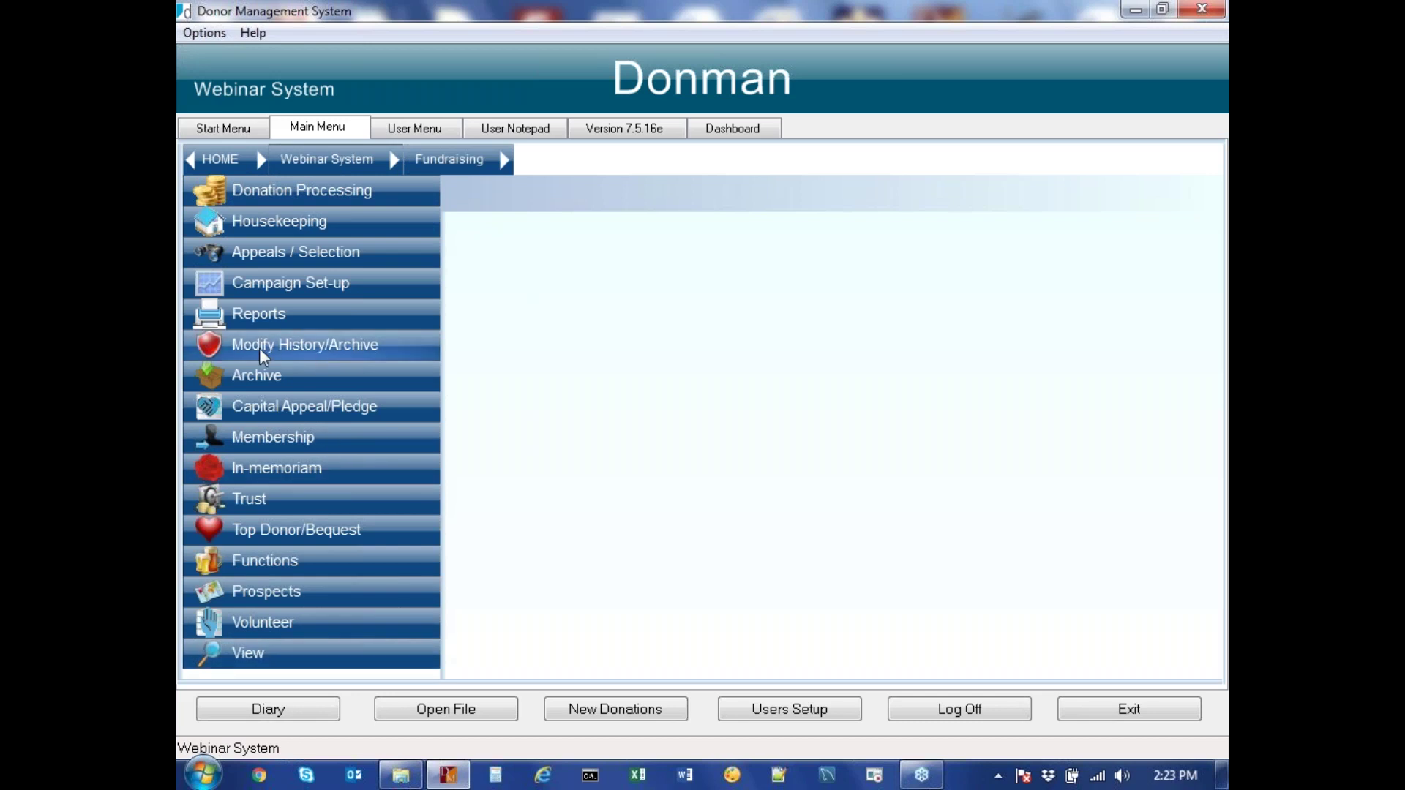
left_click(308, 350)
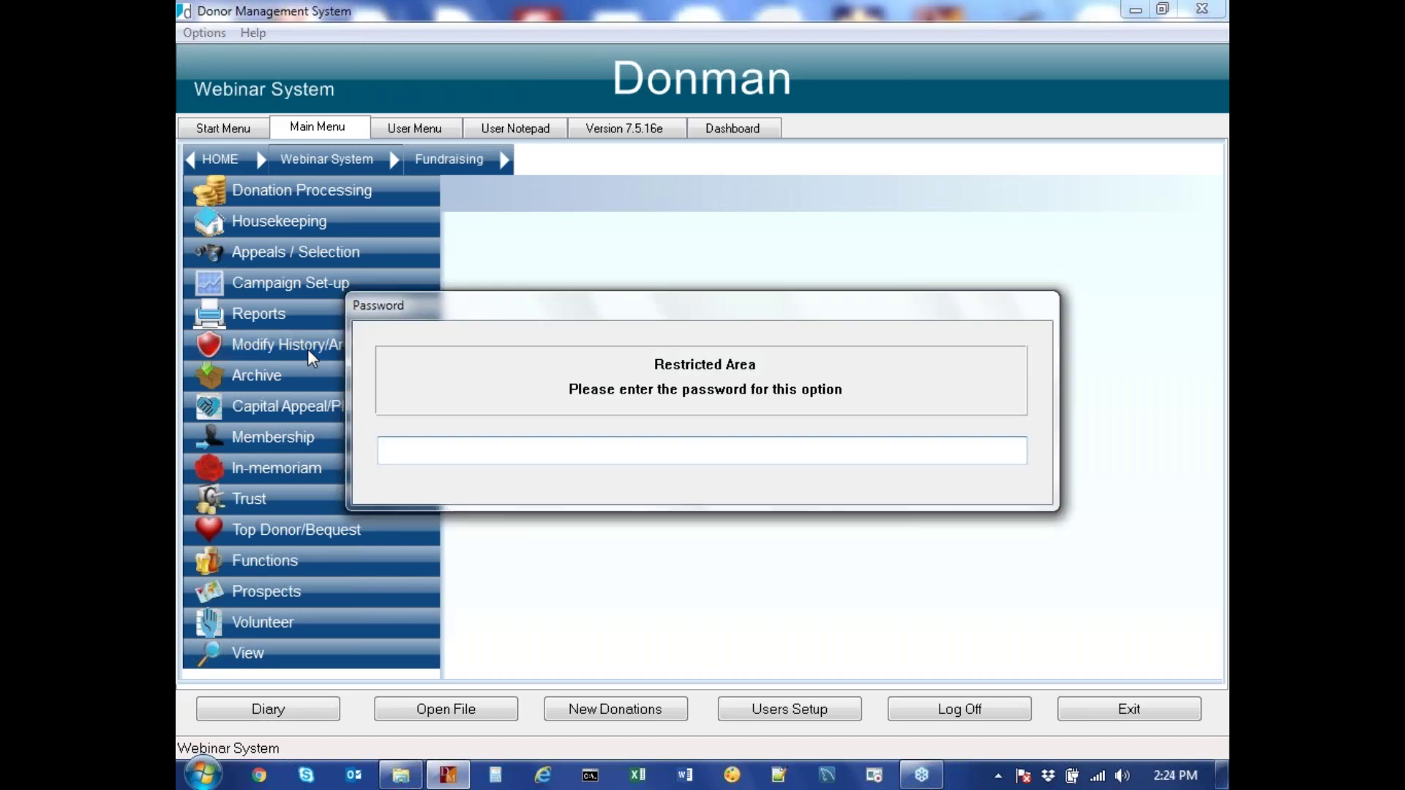
type("password")
key("Return")
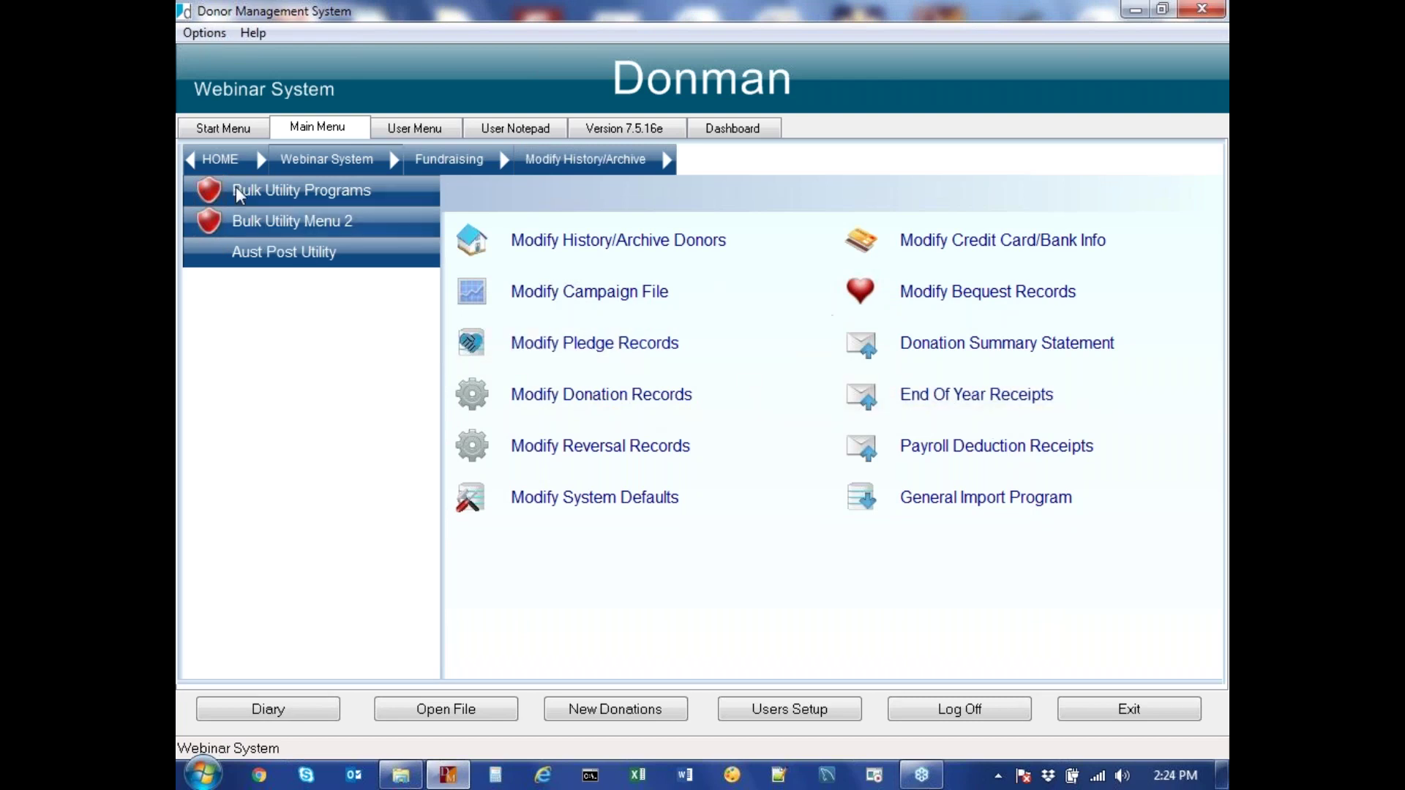
left_click(215, 130)
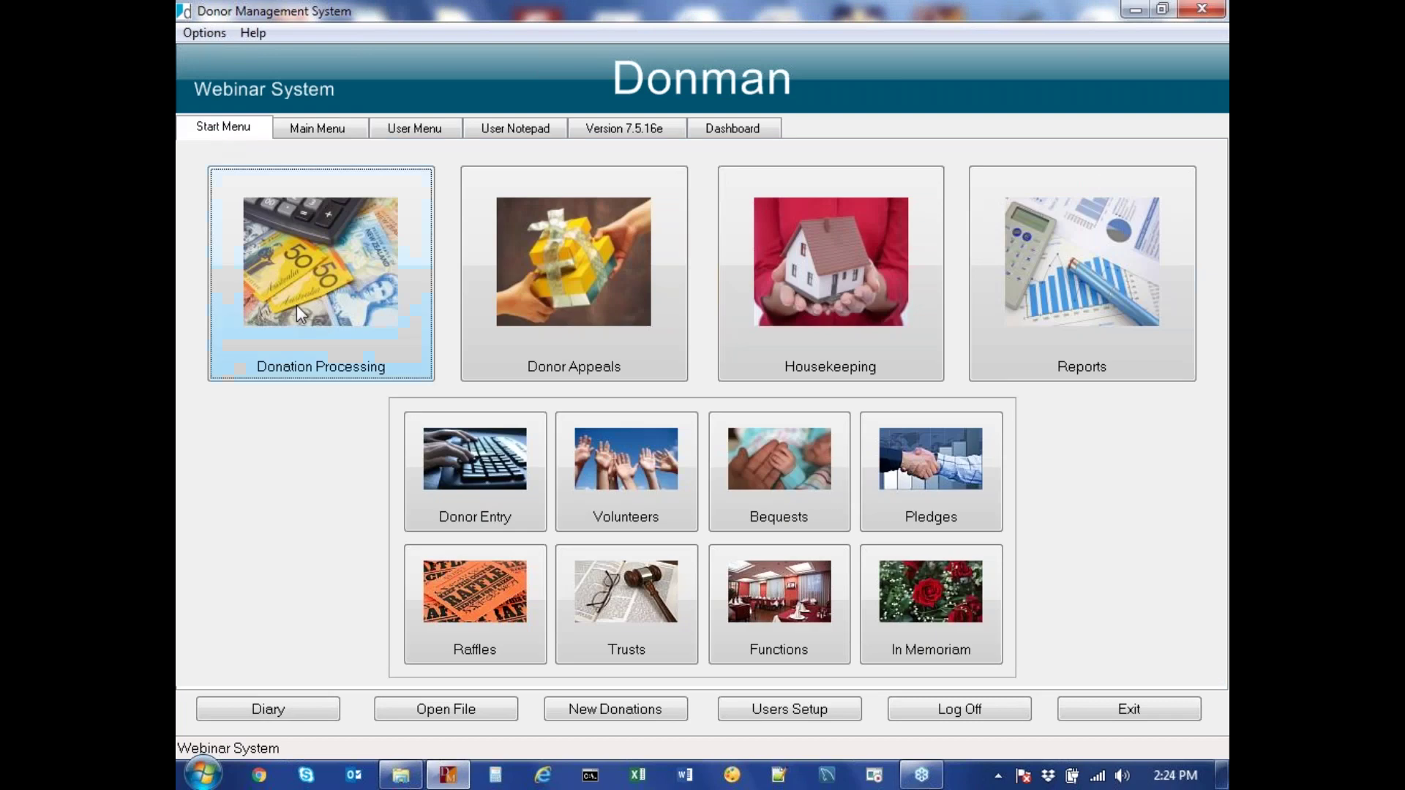
Load donor 1 in Donor Entry, confirm its GRANTS donations lack receipt numbers, then exit the form
left_click(459, 464)
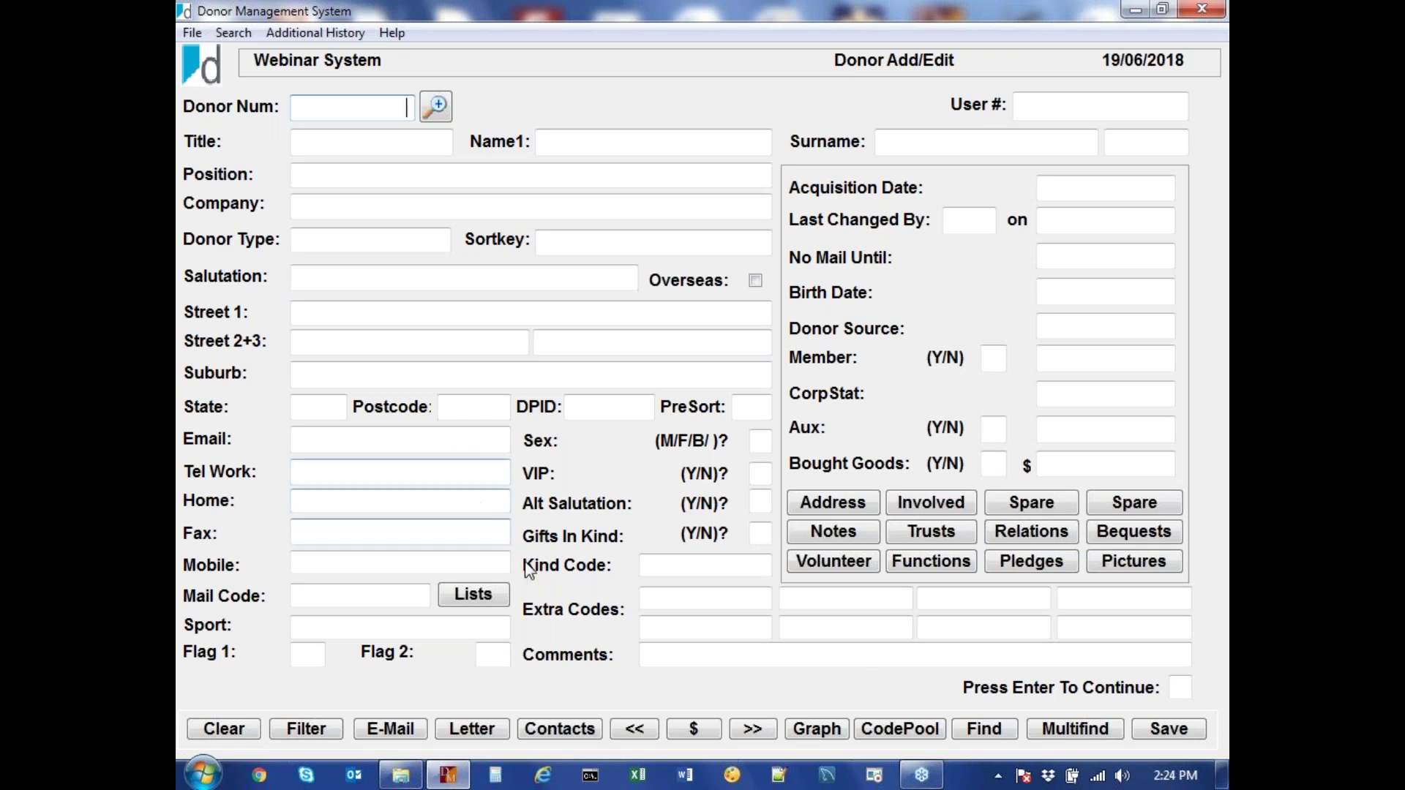
left_click(748, 732)
left_click(694, 730)
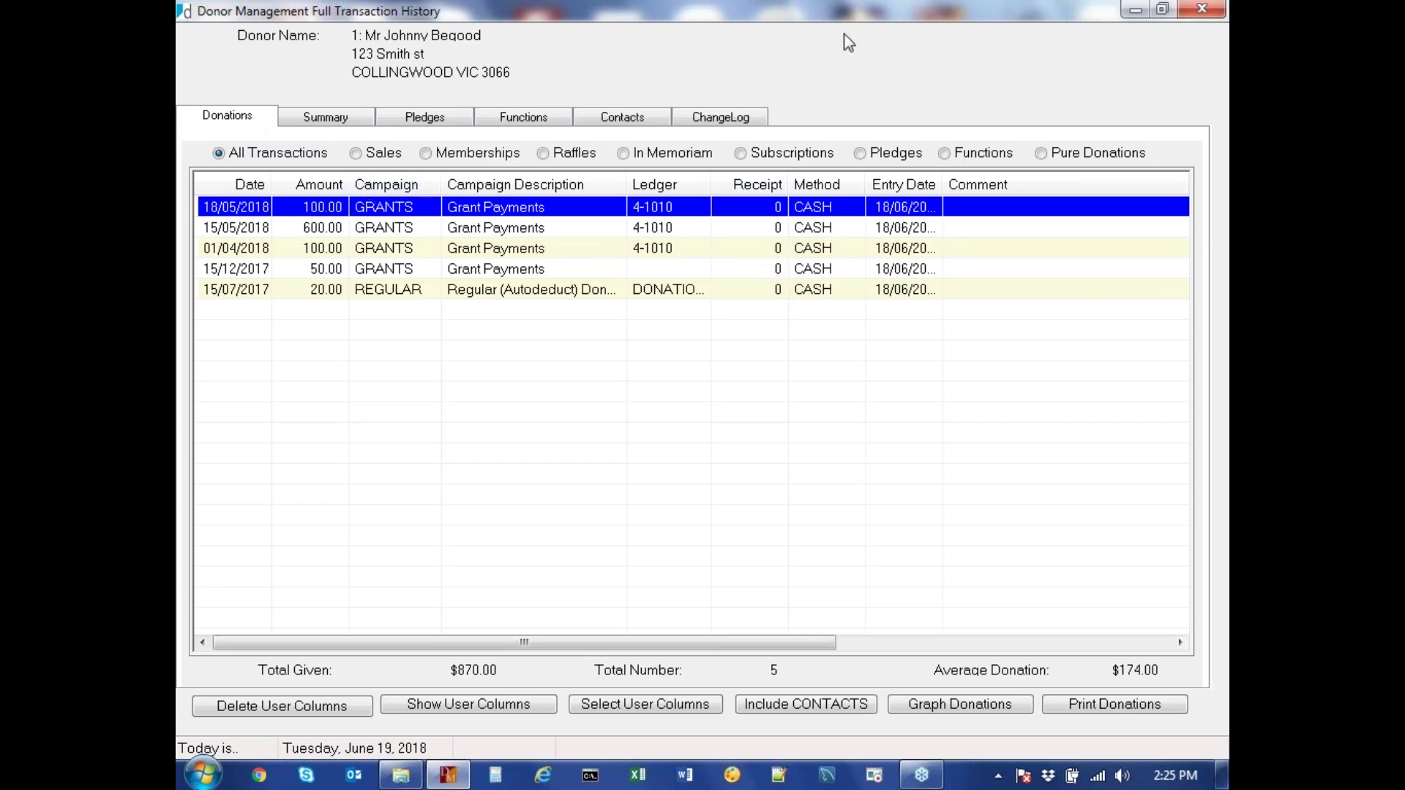
left_click(1200, 10)
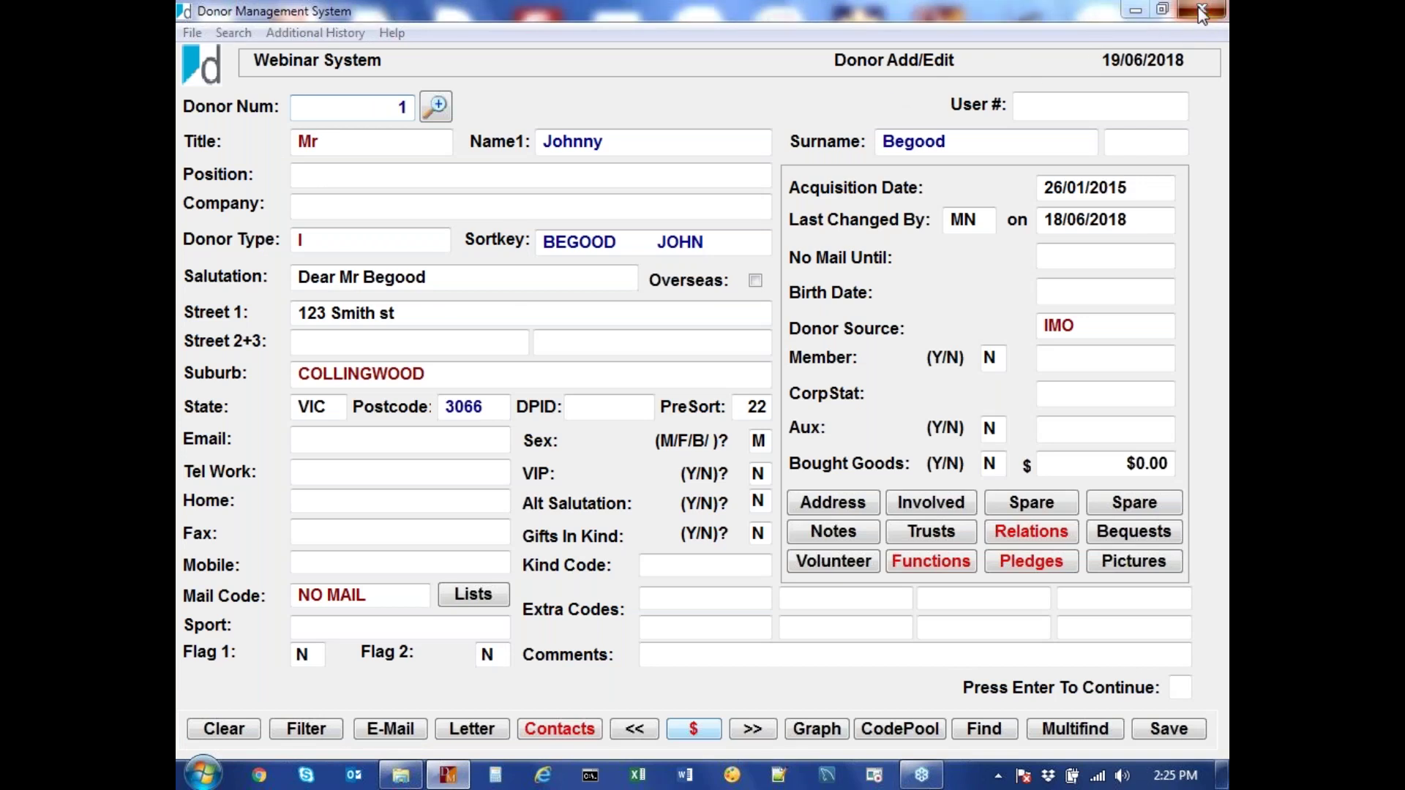
left_click(1201, 11)
left_click(741, 459)
left_click(320, 132)
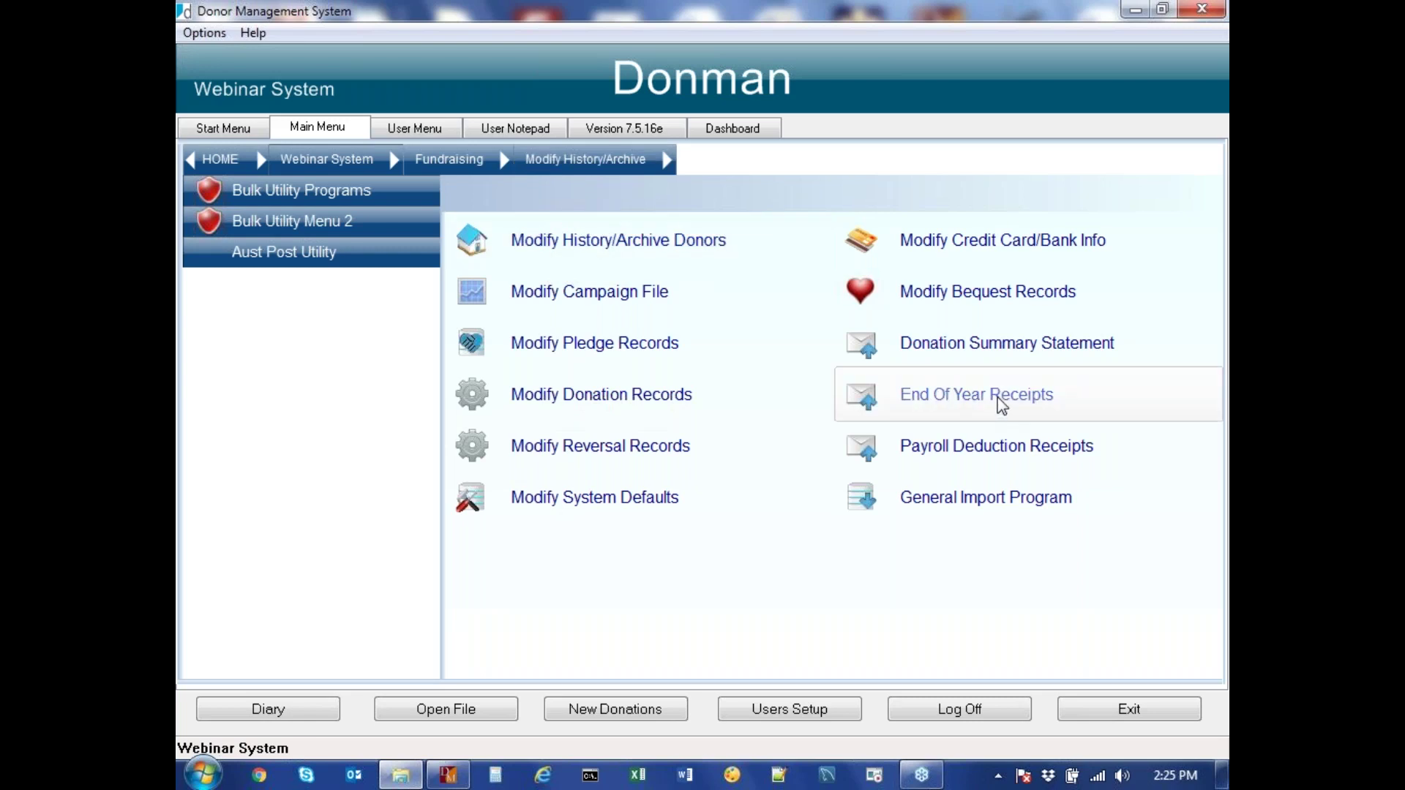
Launch End Of Year Receipts and continue past the warning to reach the Year End Receipt v7.11 form
left_click(1001, 405)
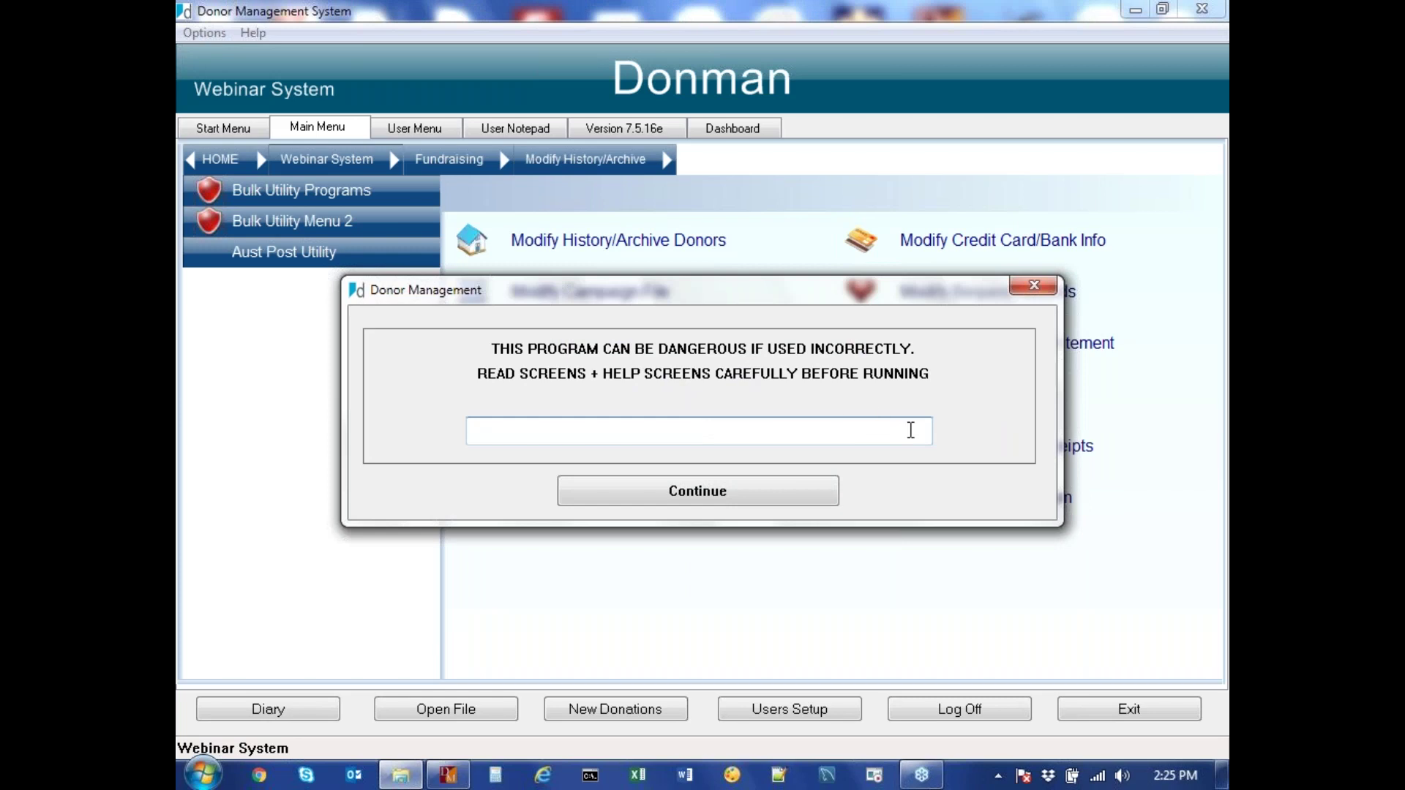
left_click(734, 495)
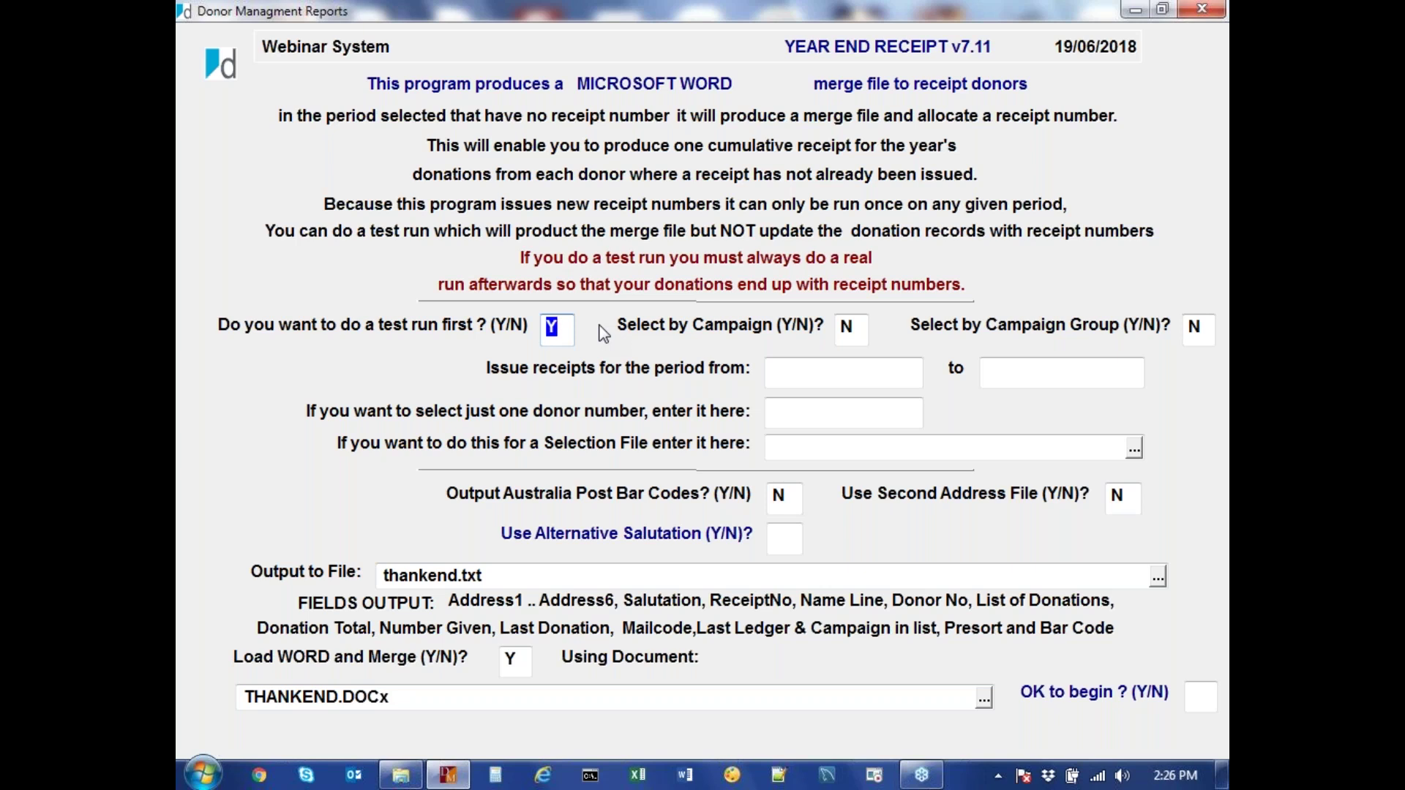
Keep the test run and select donations by campaign, limited to GRANTS only
key("Tab")
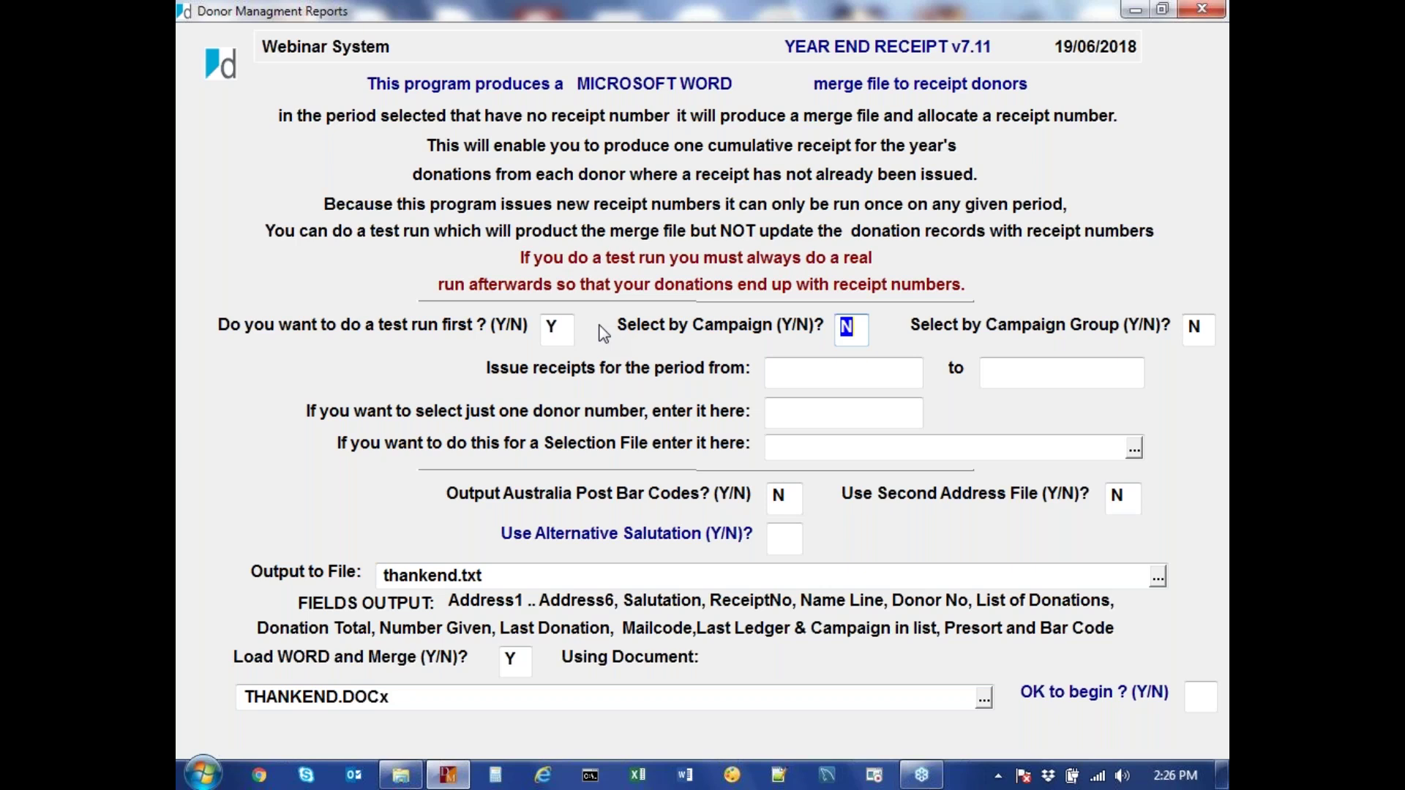
type("Y")
key("Return")
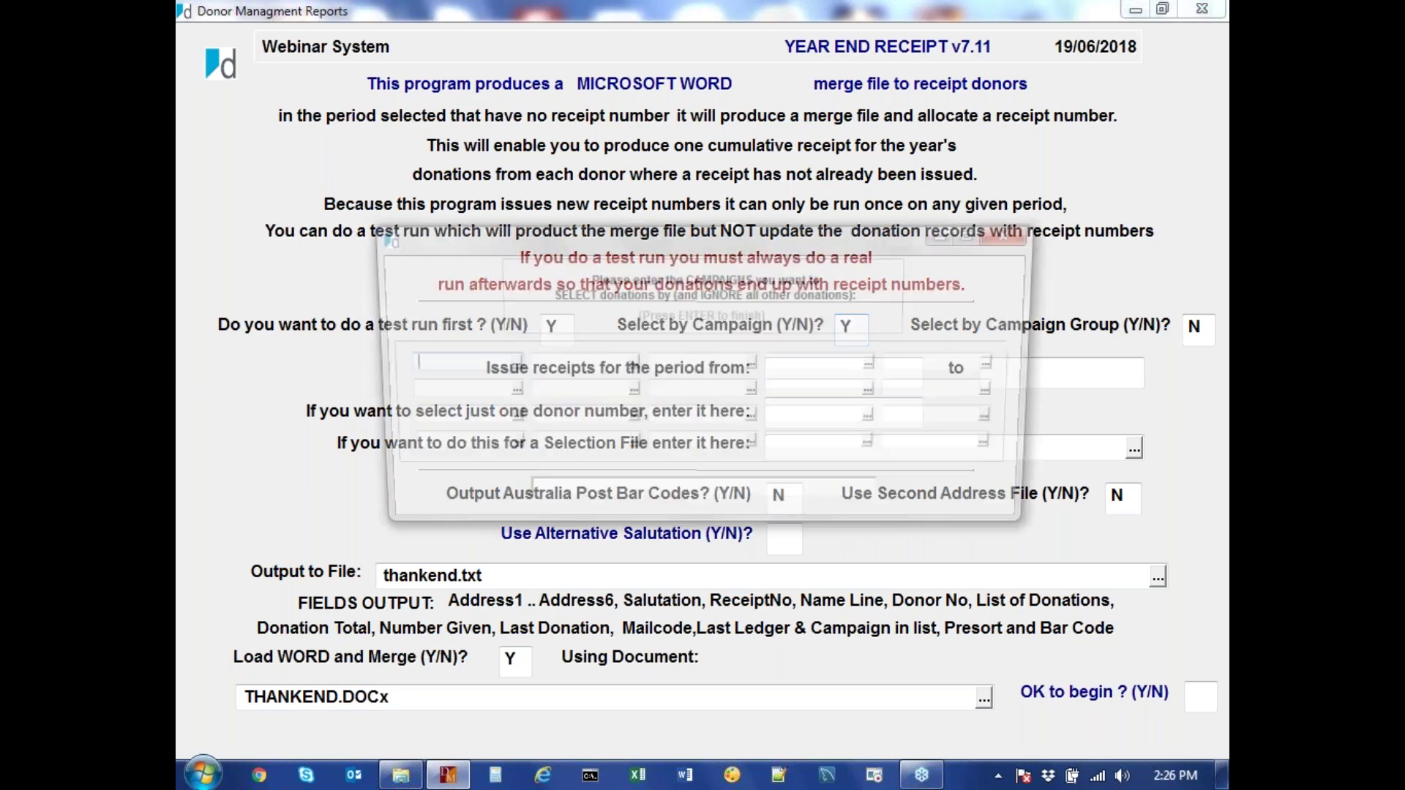
type("GRANTS")
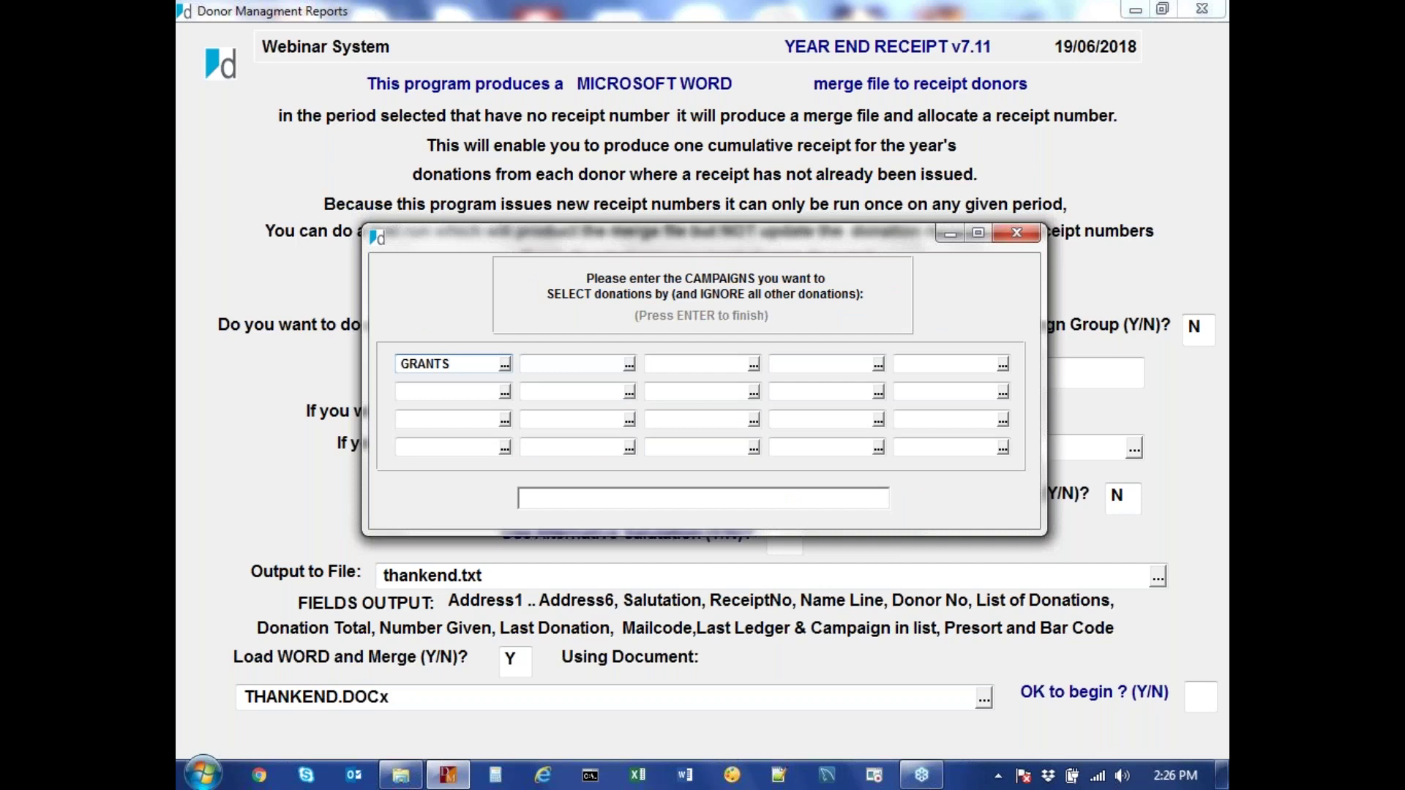
key("Return")
key("Return")
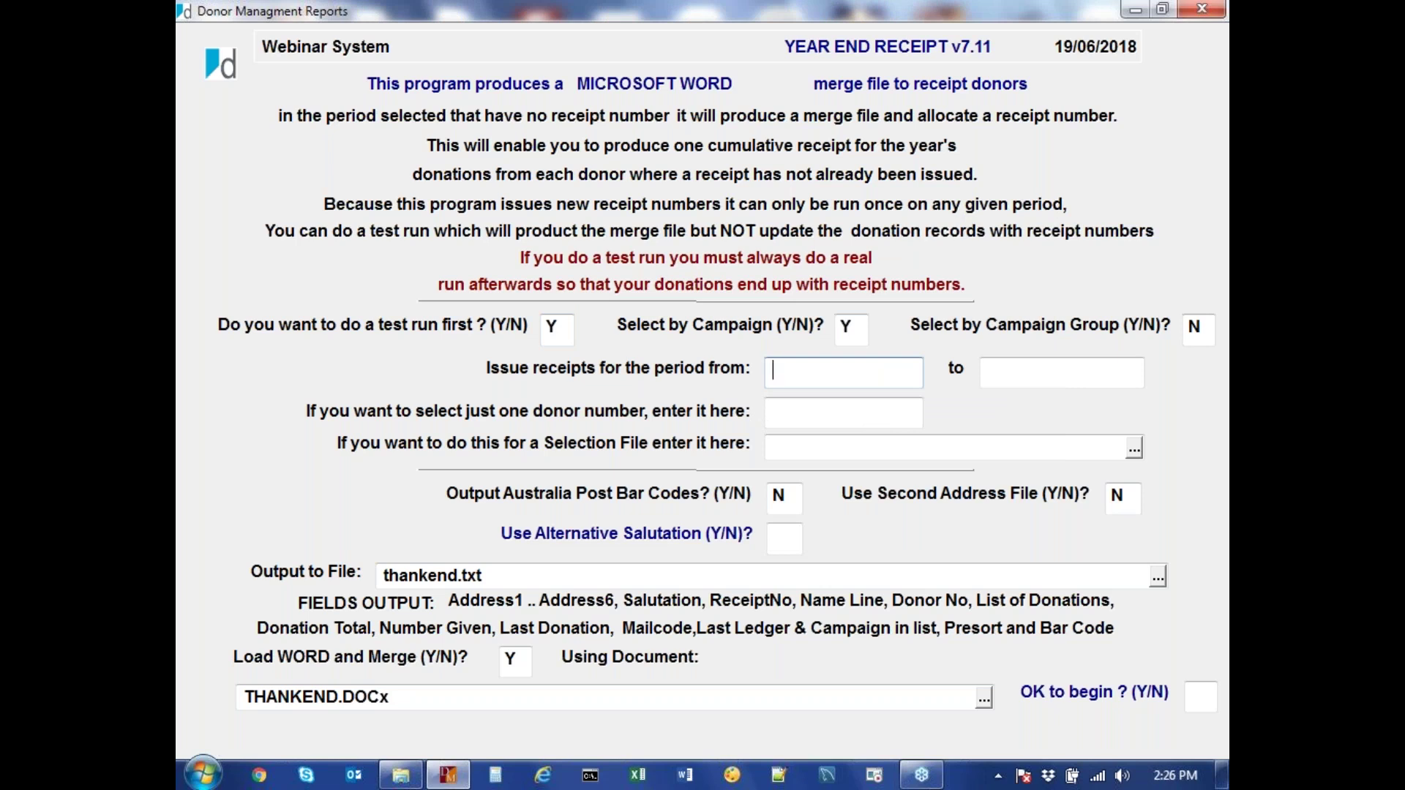
Set the receipt period from 01/07/2017 to 30/06/2018
type("010717")
key("Tab")
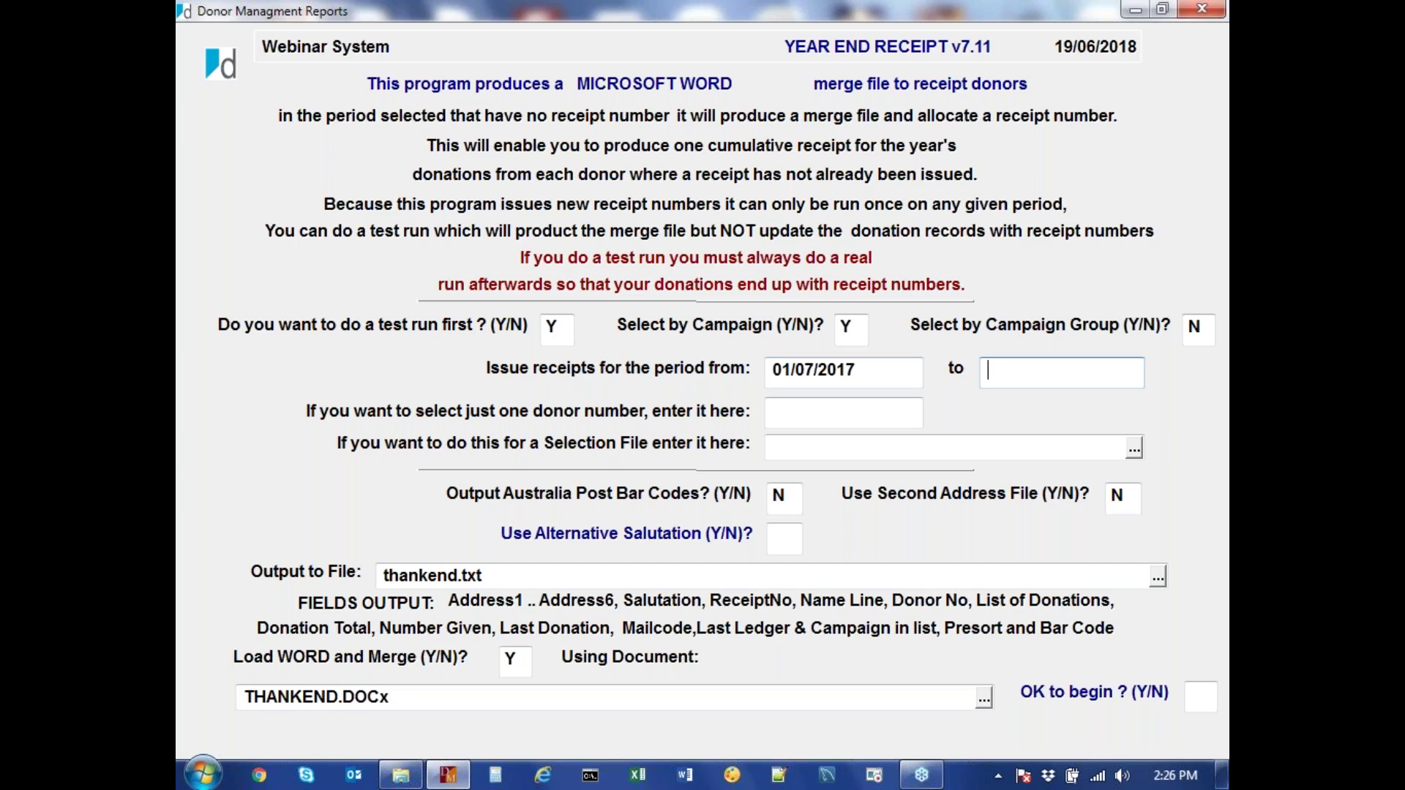
type("300618")
key("Tab")
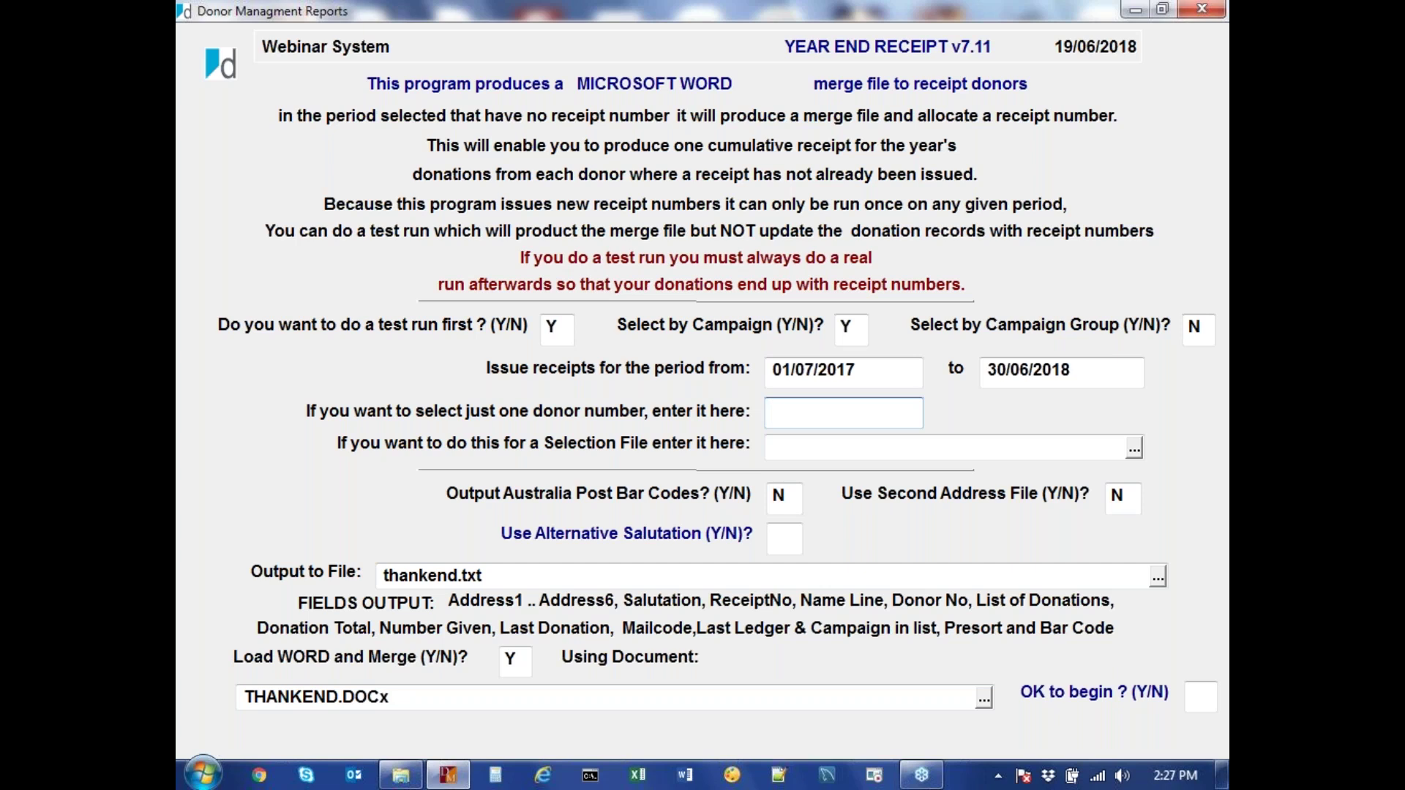
Leave single donor, selection file, bar codes and second address off, overwriting thankend.txt as output
left_click(772, 447)
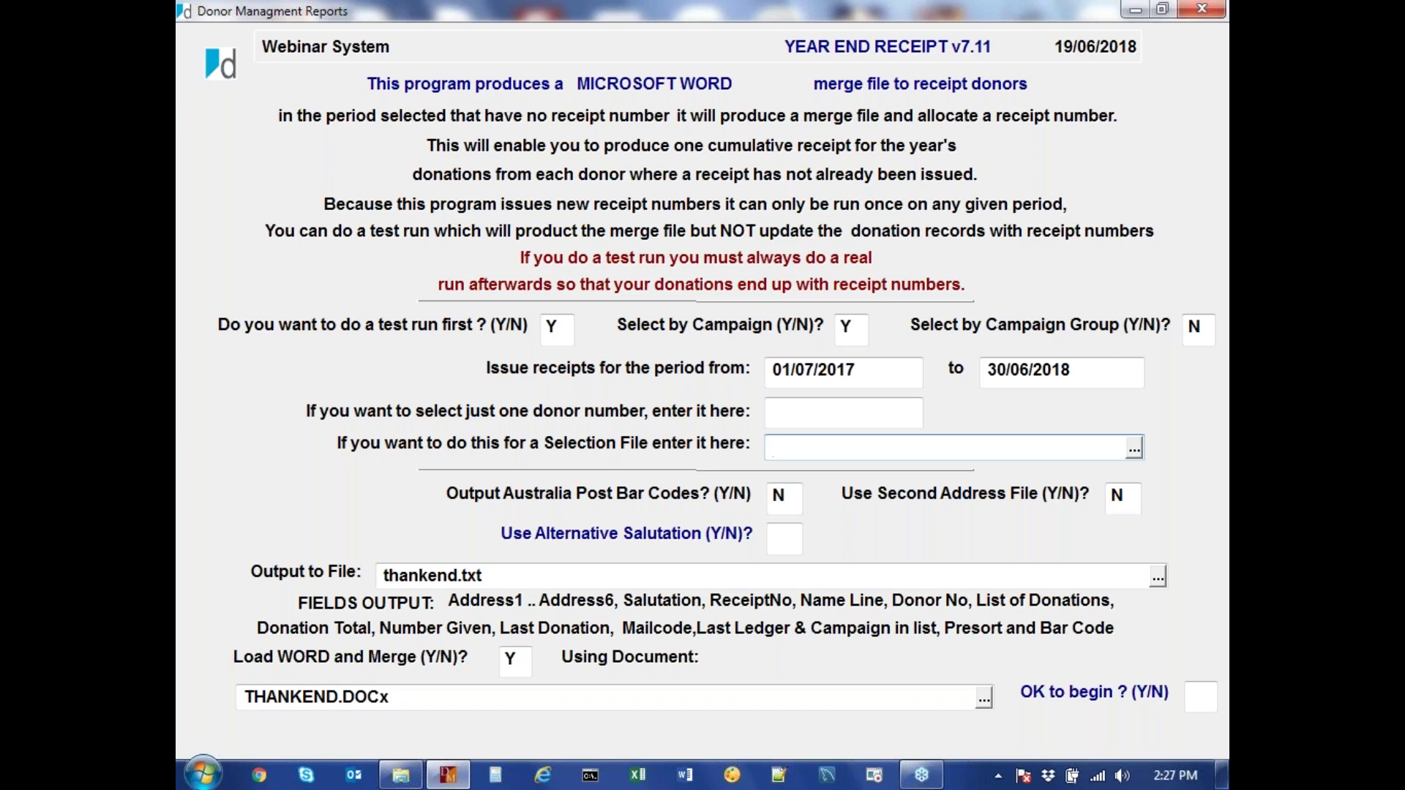
key("Tab")
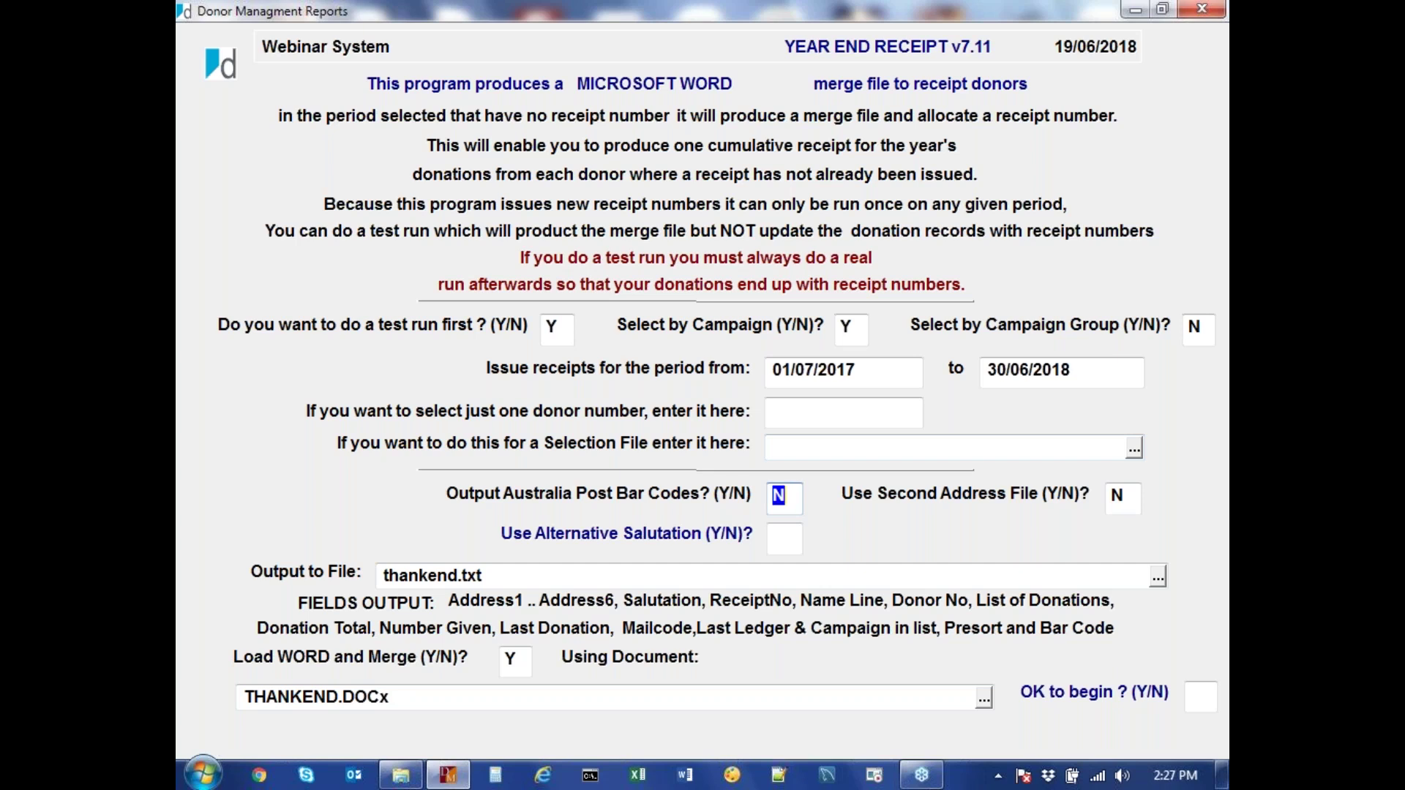
key("Tab")
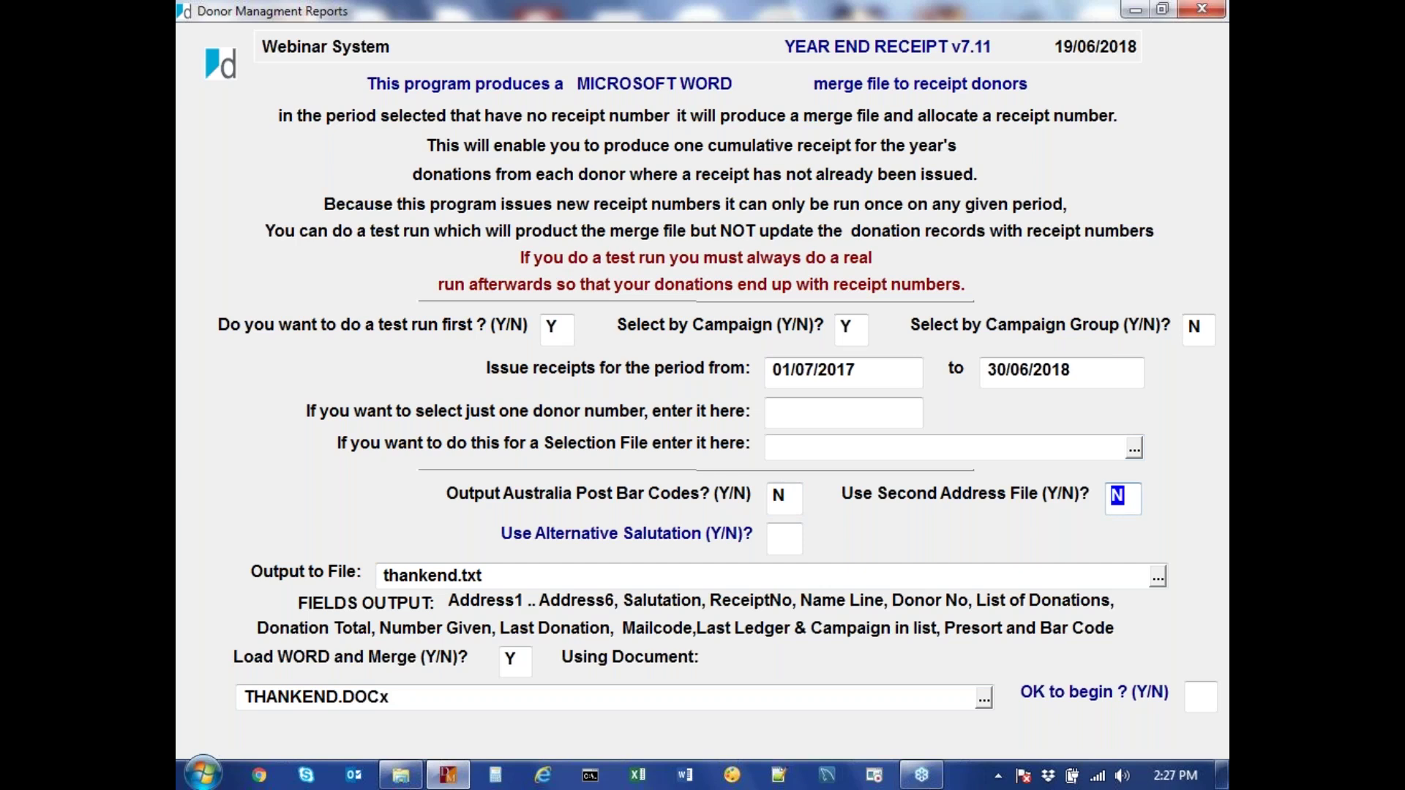
key("Tab")
key("Tab")
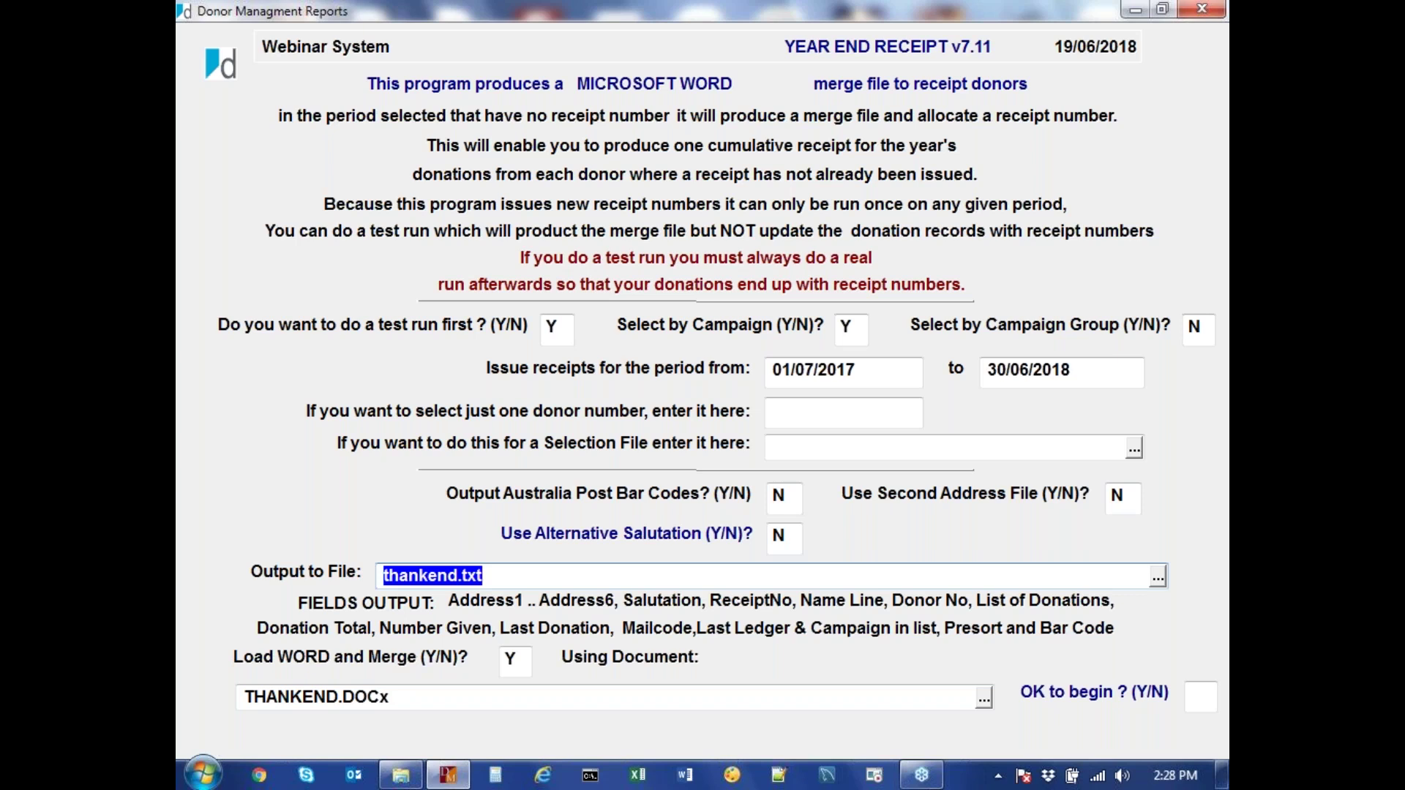
key("Return")
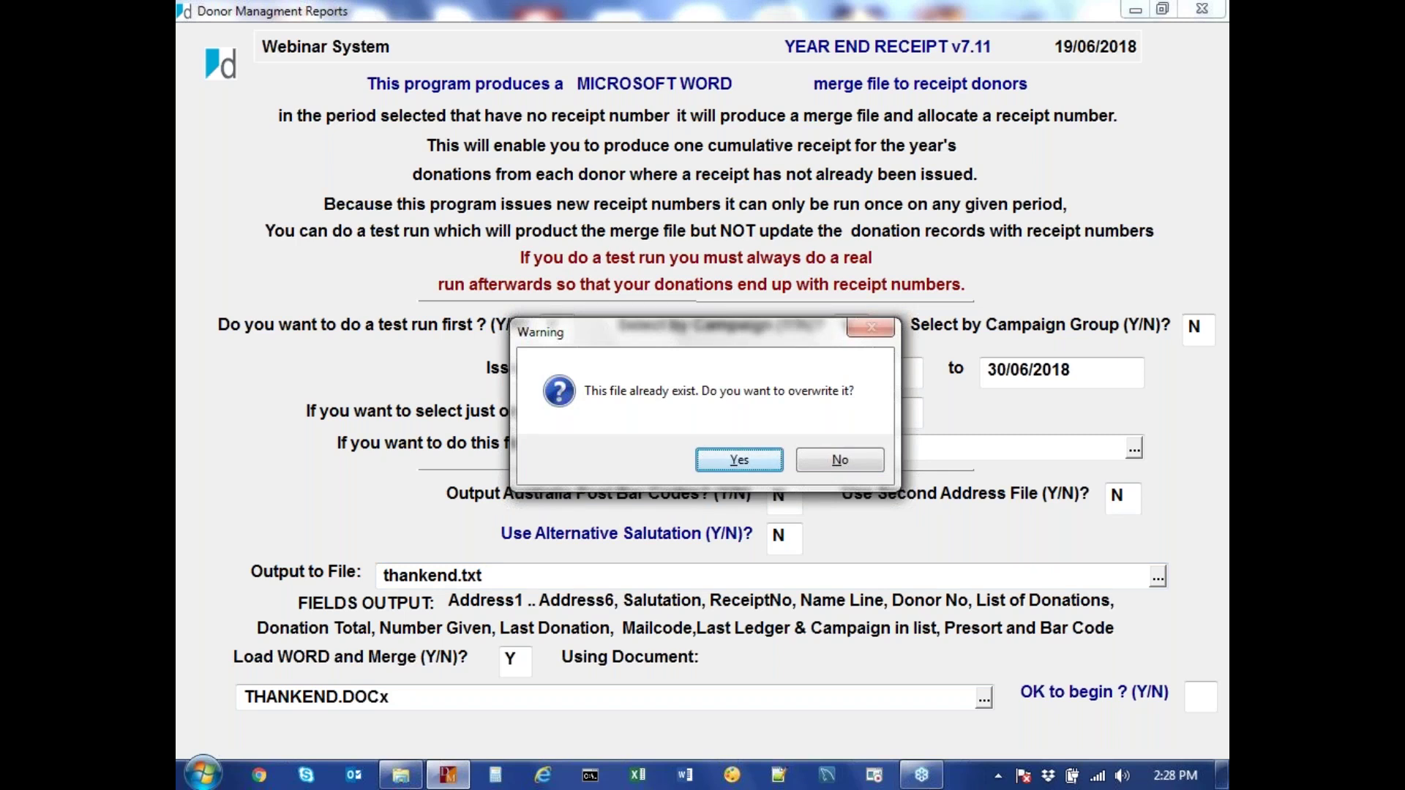
key("Return")
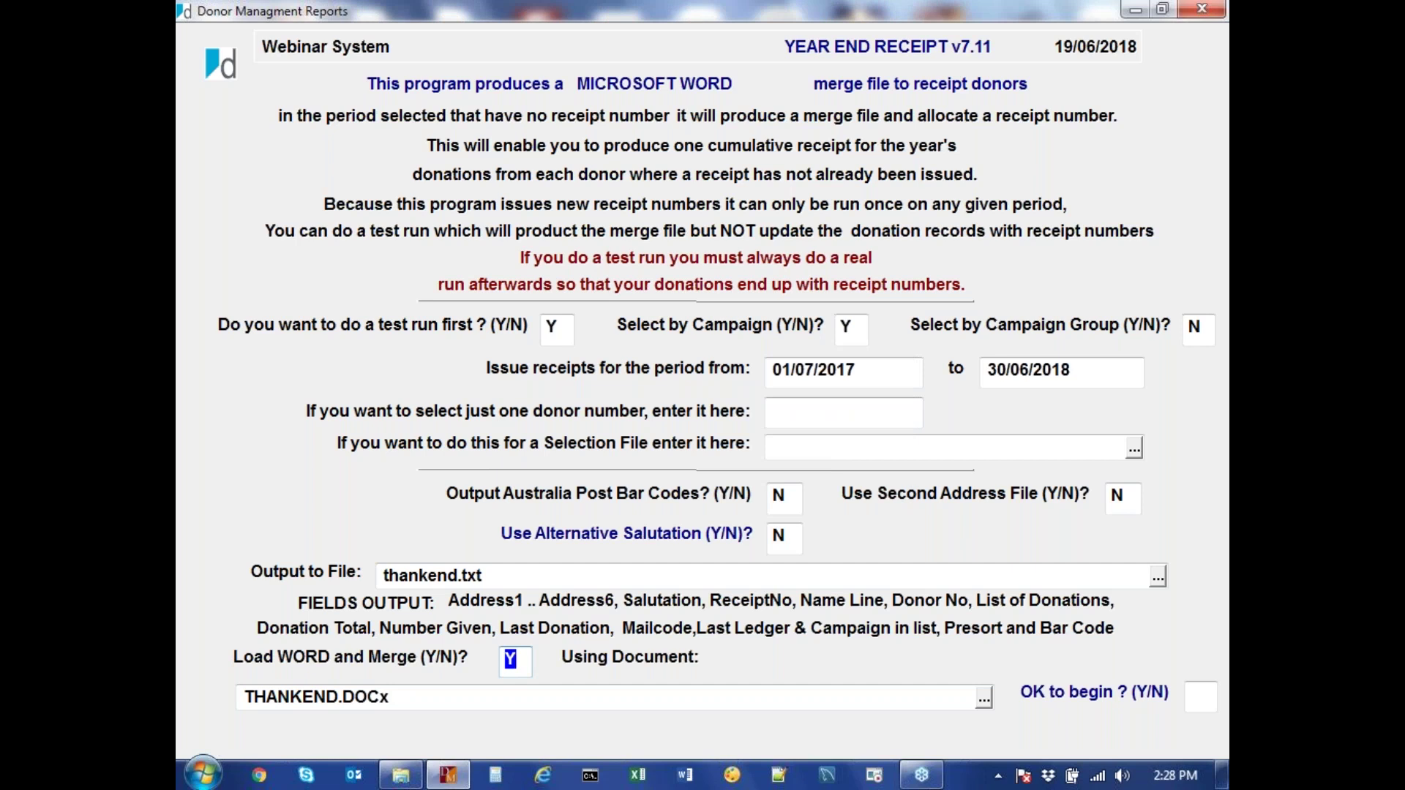
Keep Word merge on with its merge document and answer Y to begin the run
left_click(317, 697)
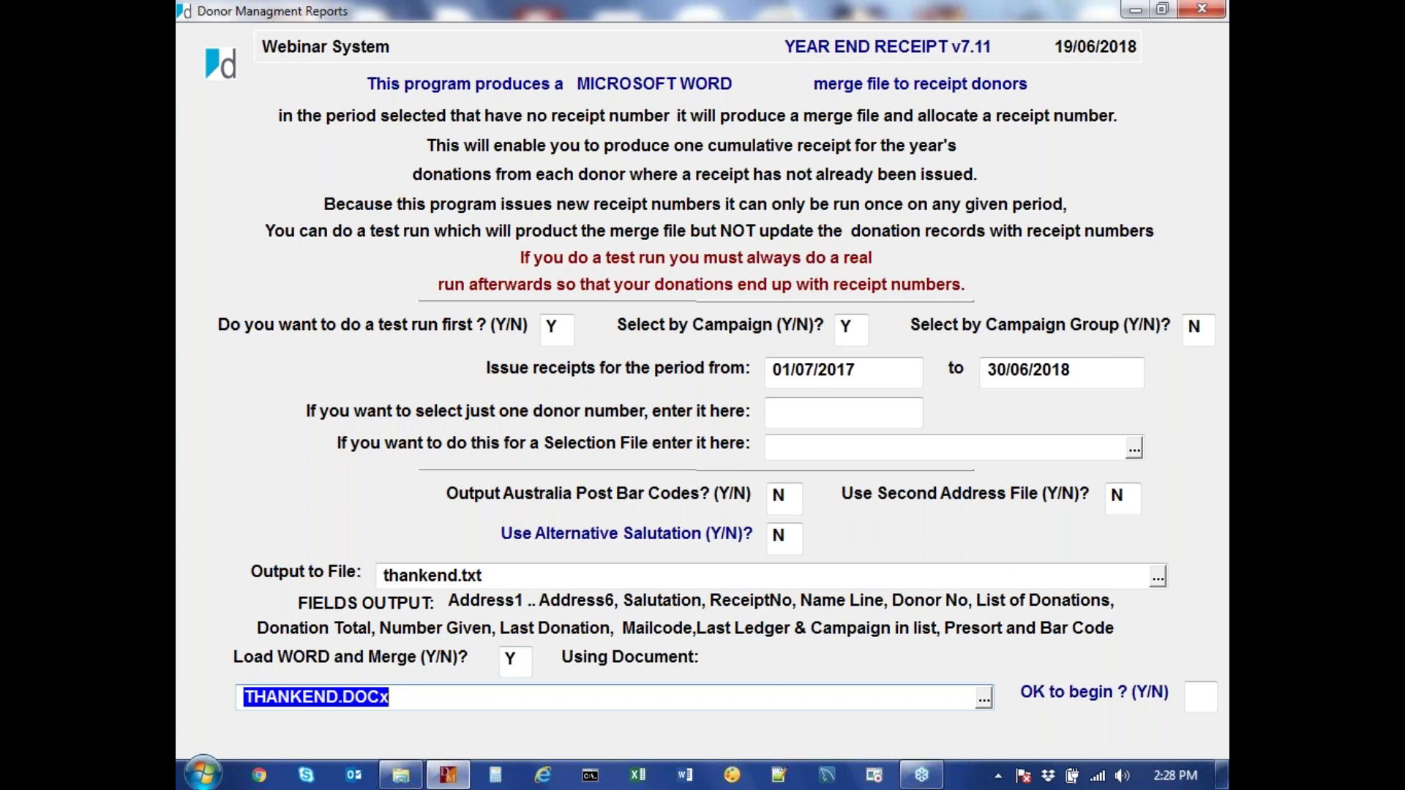
key("Tab")
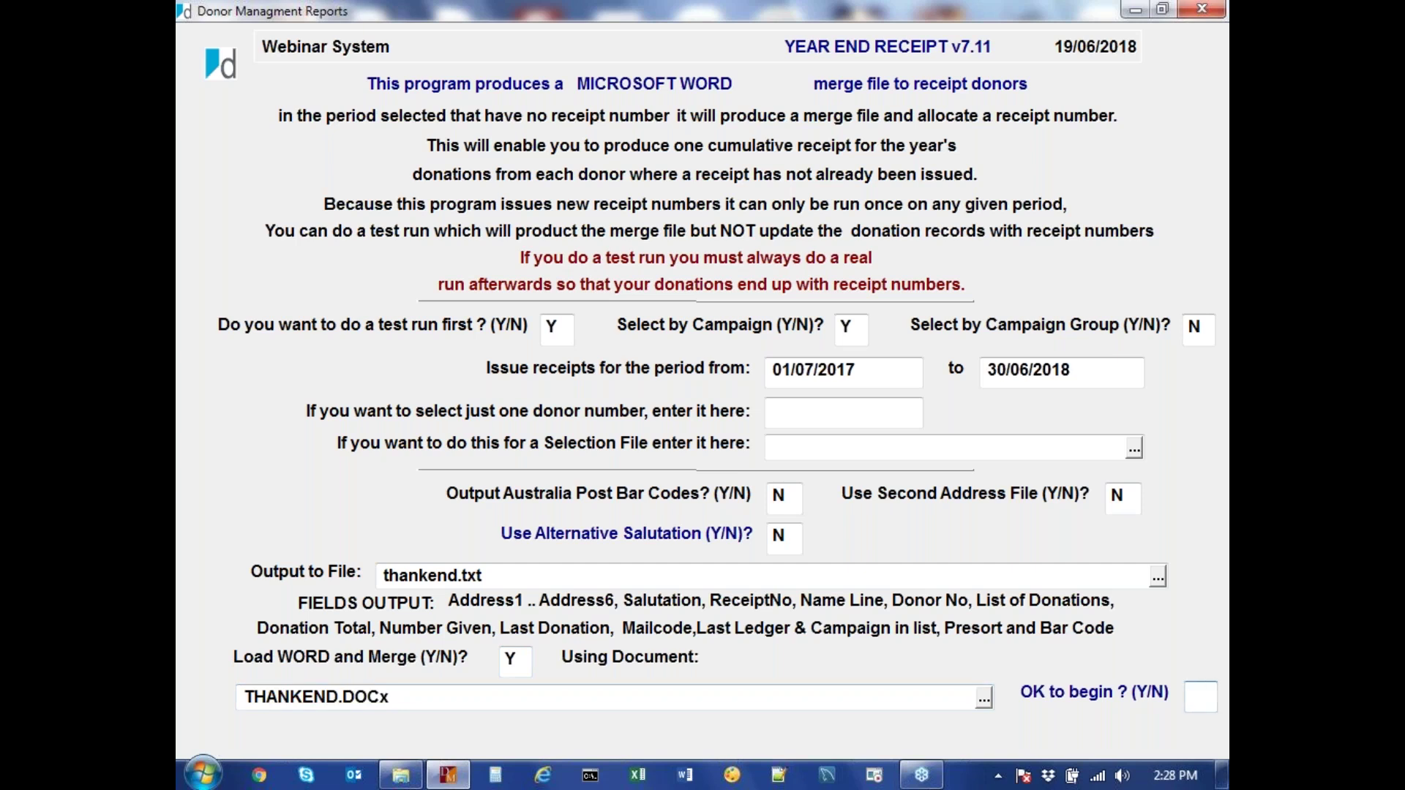
type("Y")
key("Return")
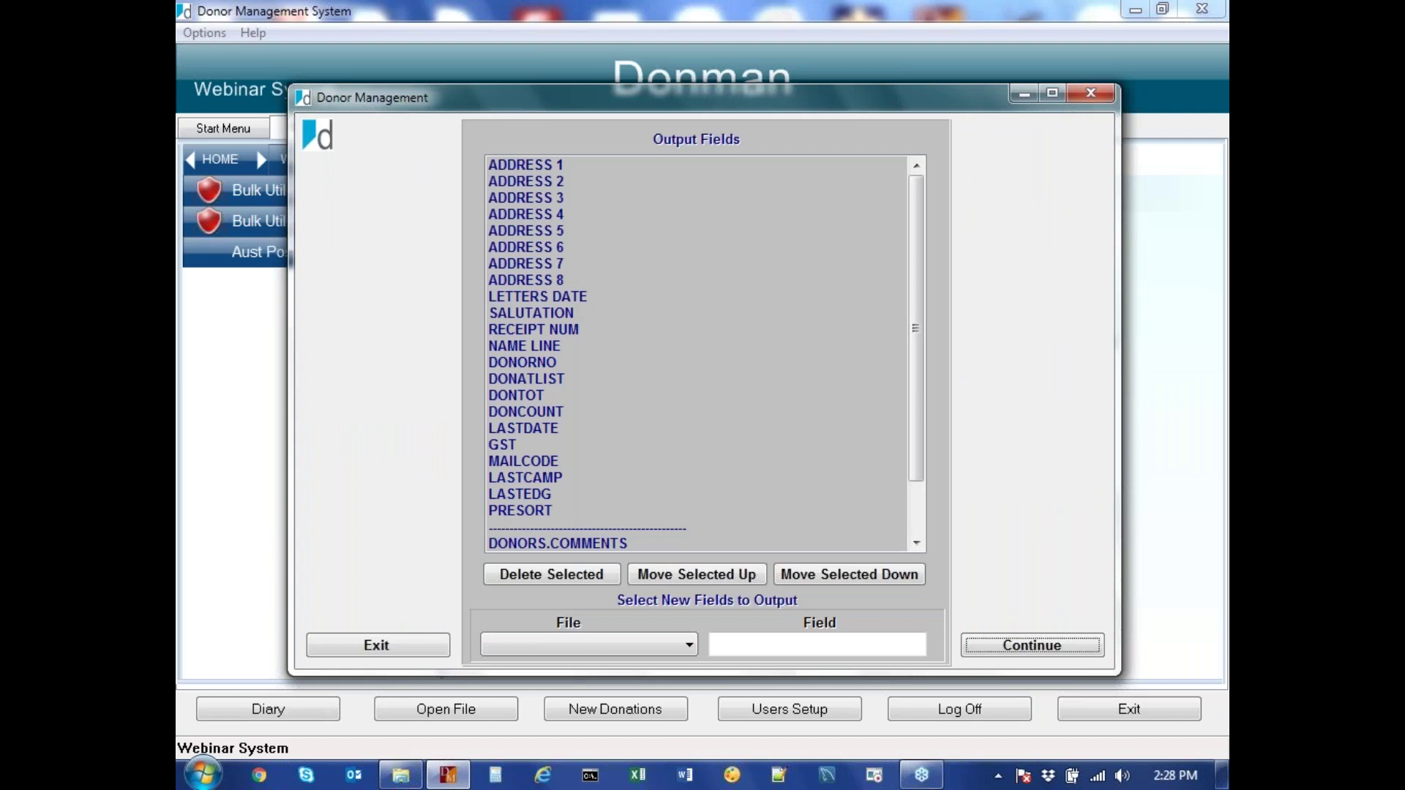
Review the output fields, browse the DONORS fields without adding any, and continue with the standard set
left_click_drag(919, 326, 920, 393)
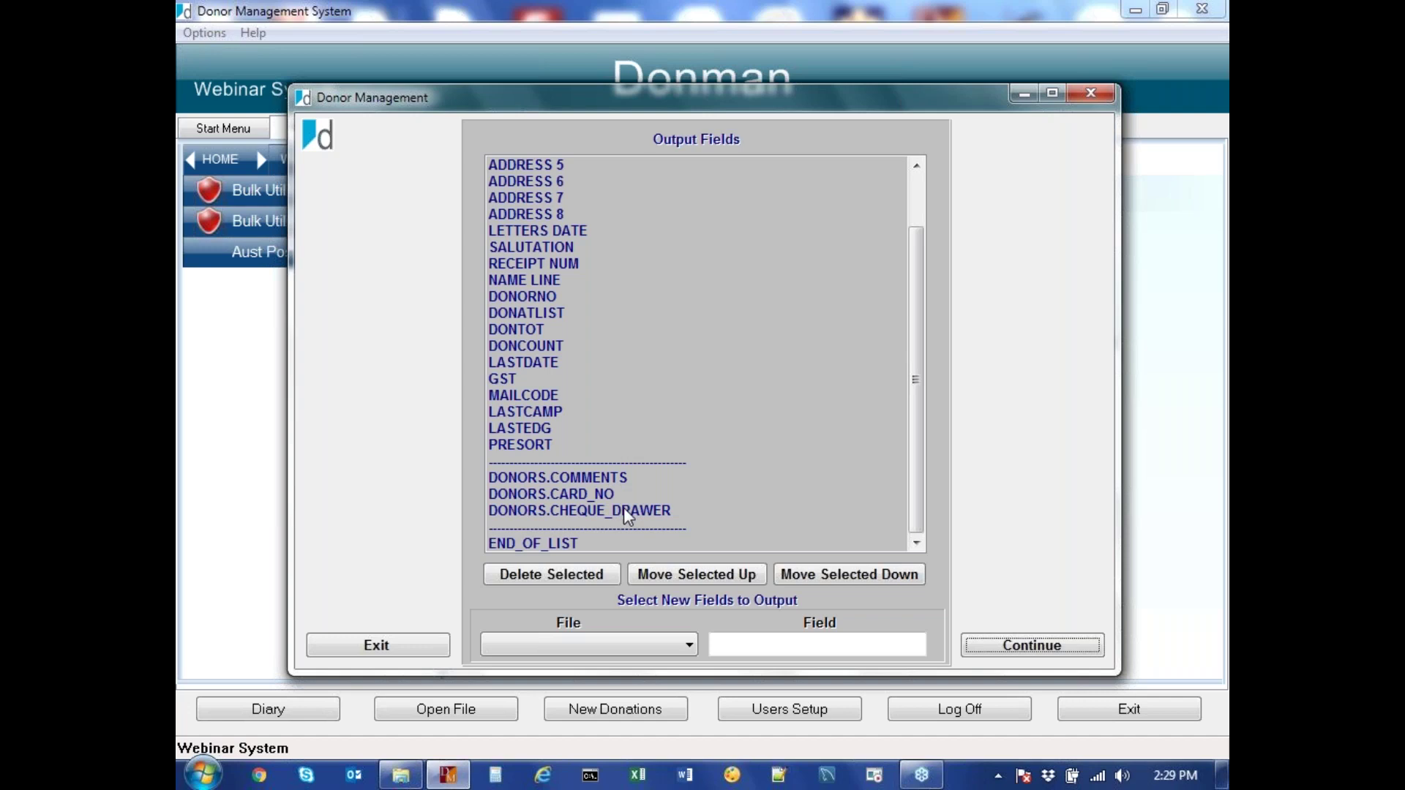
left_click_drag(919, 520, 906, 455)
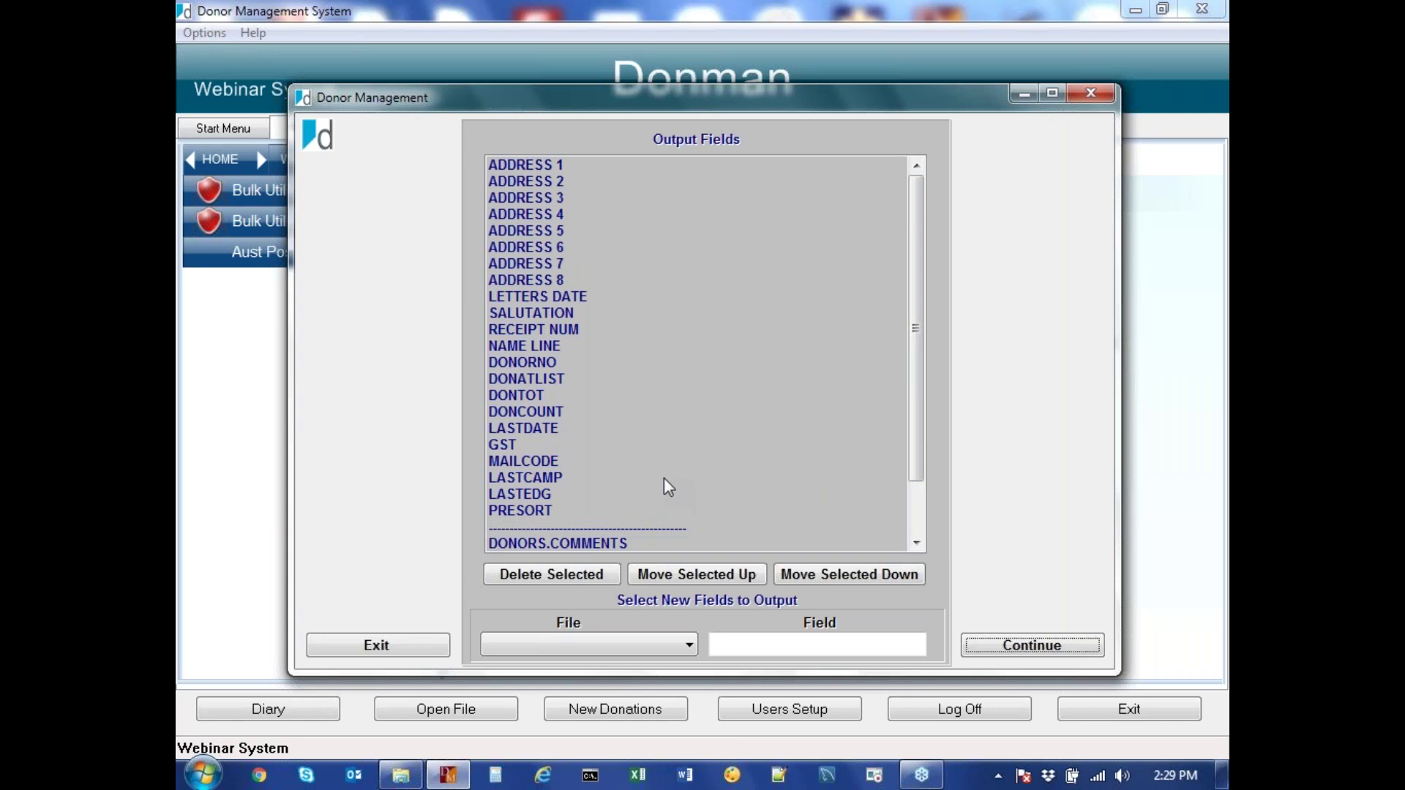
left_click(688, 645)
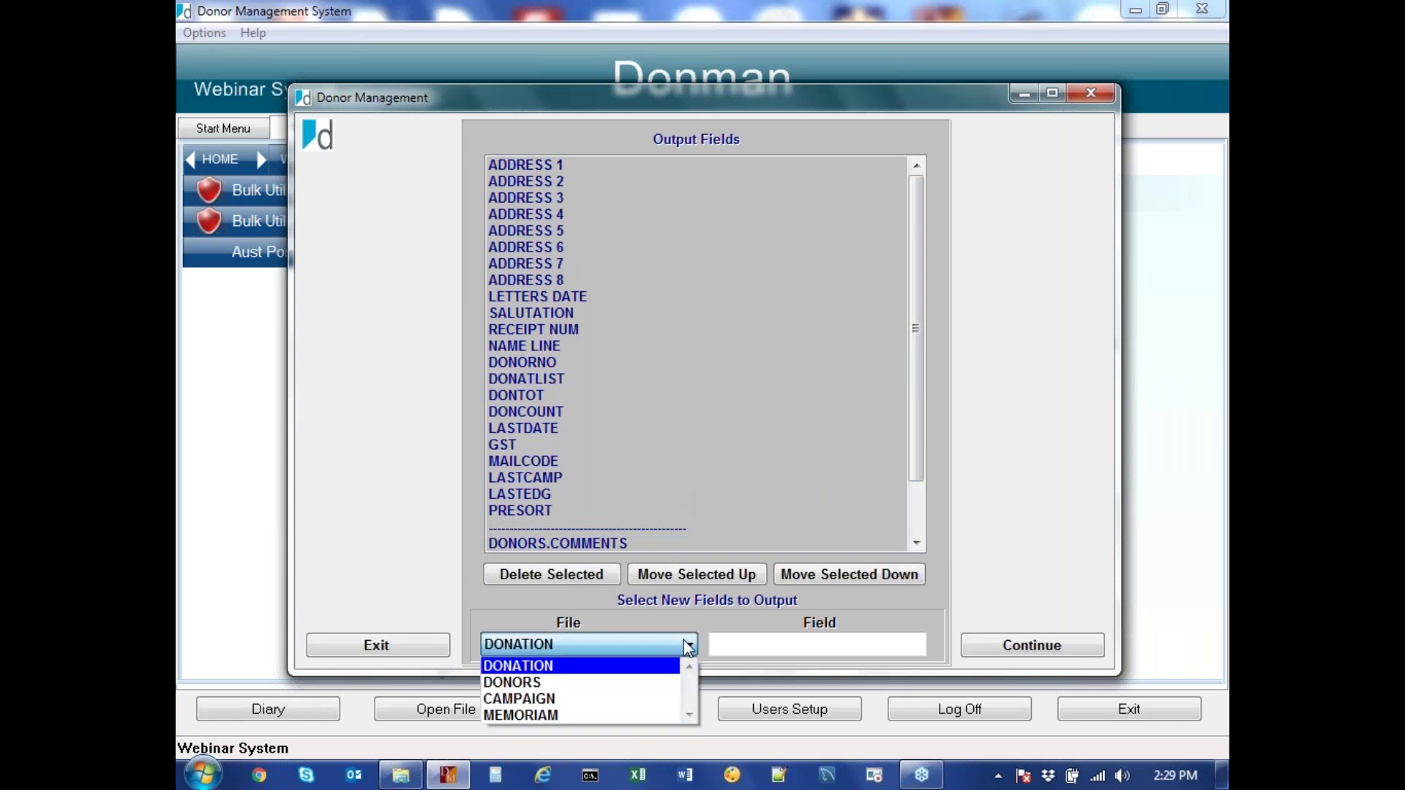
left_click(593, 683)
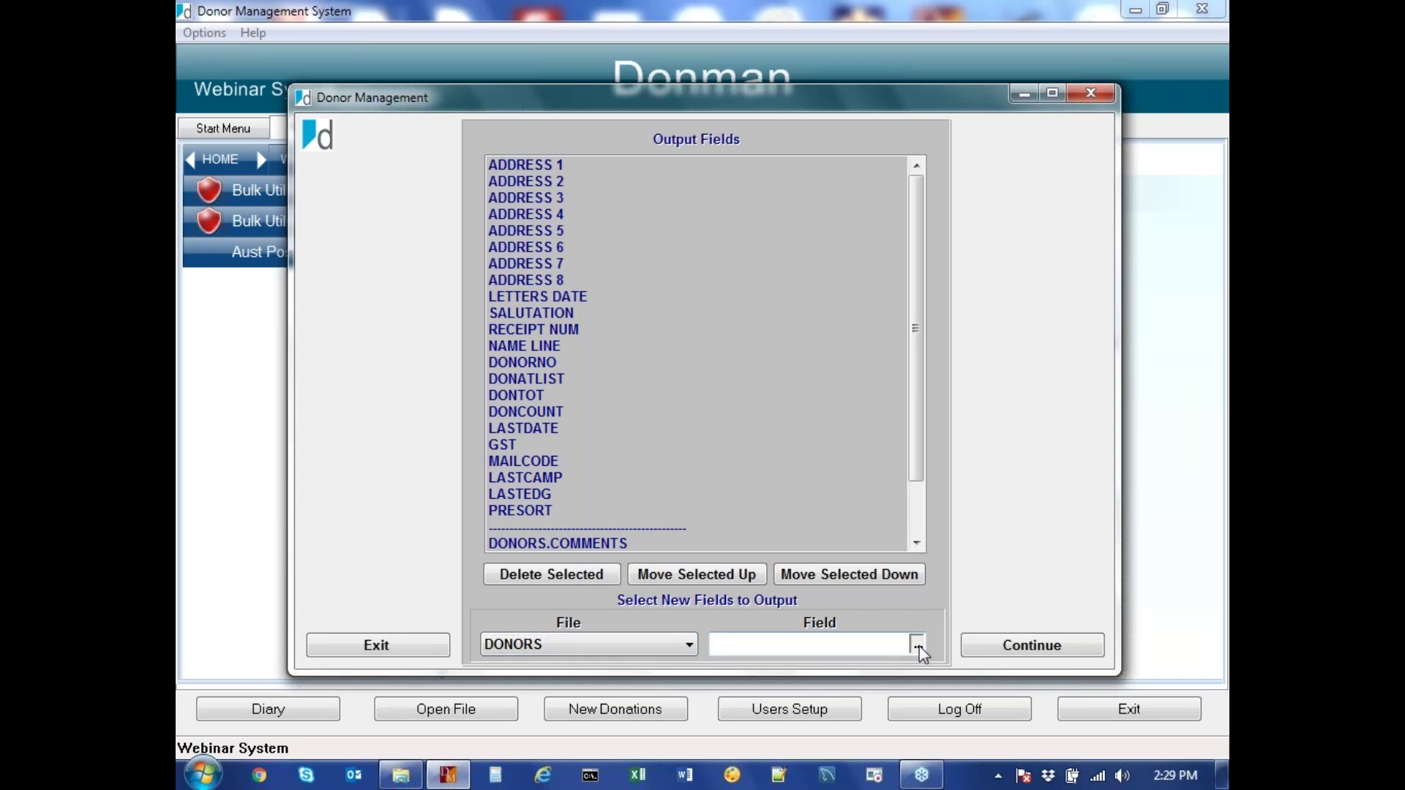
left_click(917, 644)
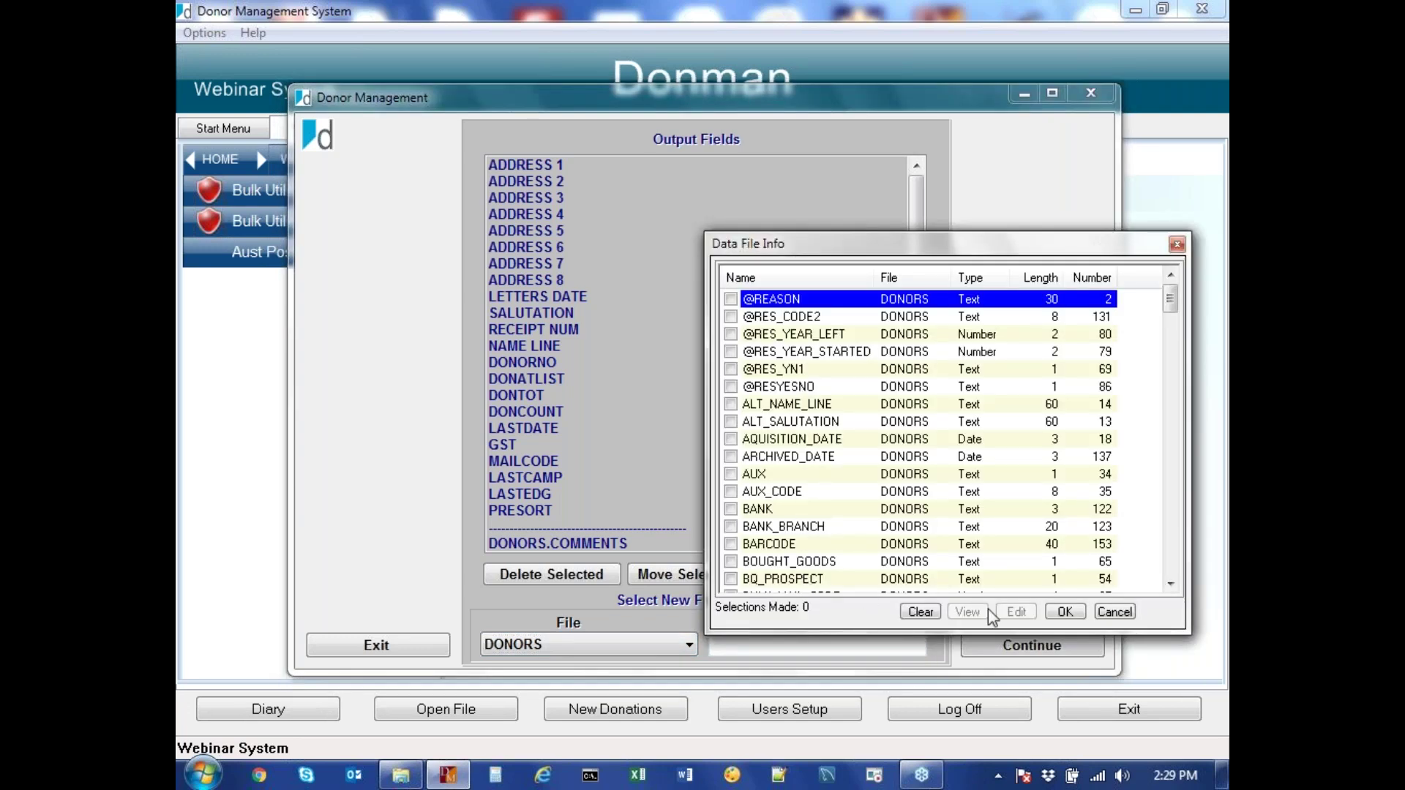
left_click(1119, 616)
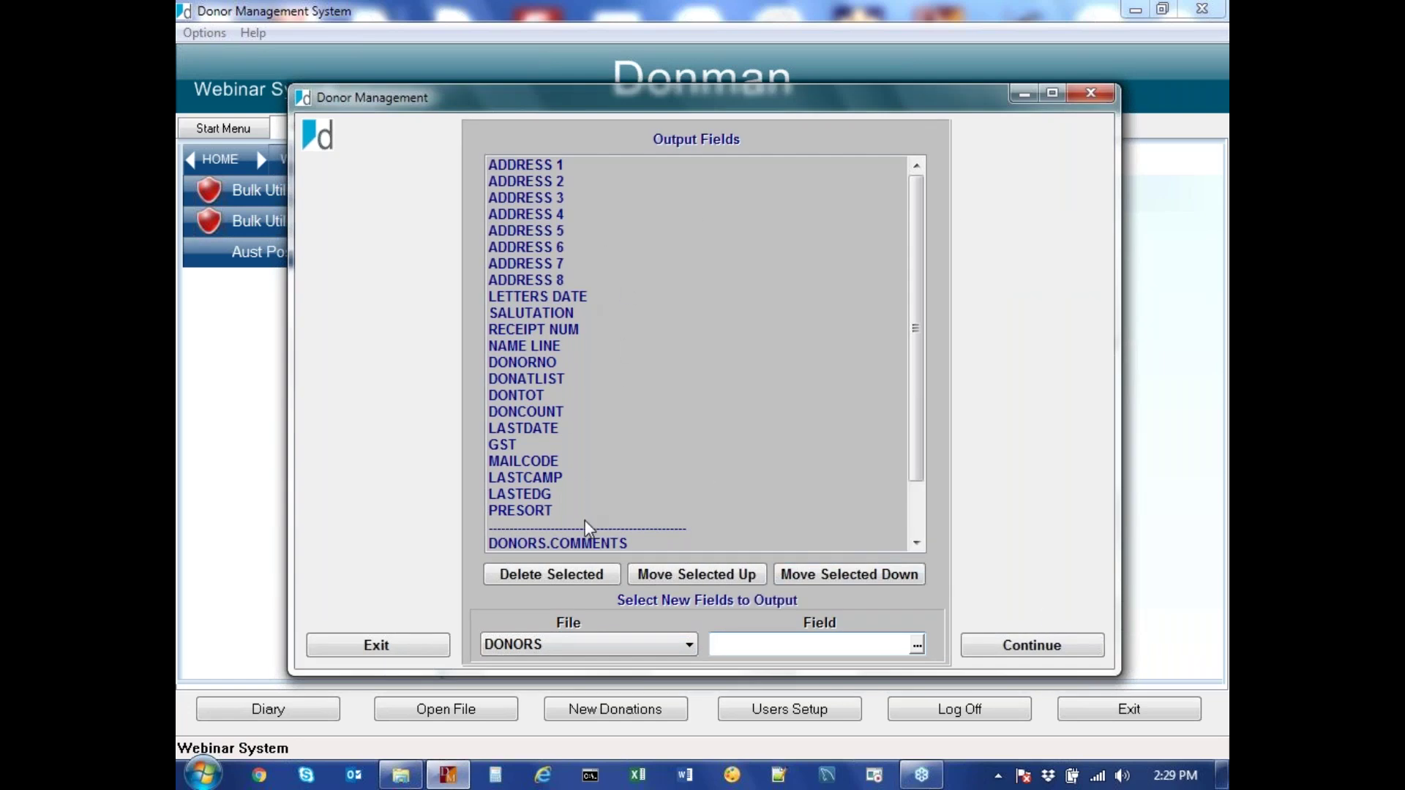
left_click(1027, 647)
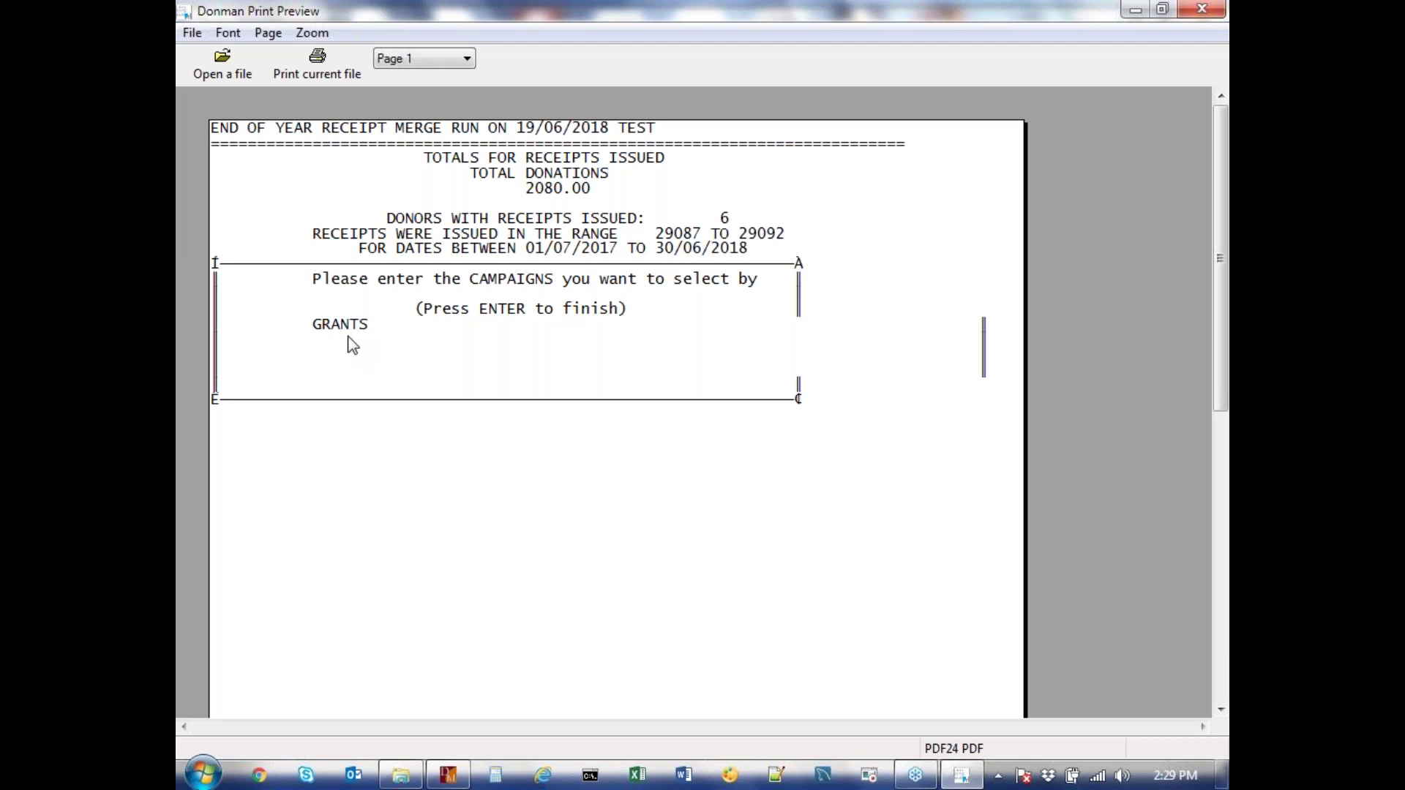
Close the totals report showing 6 donors receipted, numbers 29087 to 29092
key("Escape")
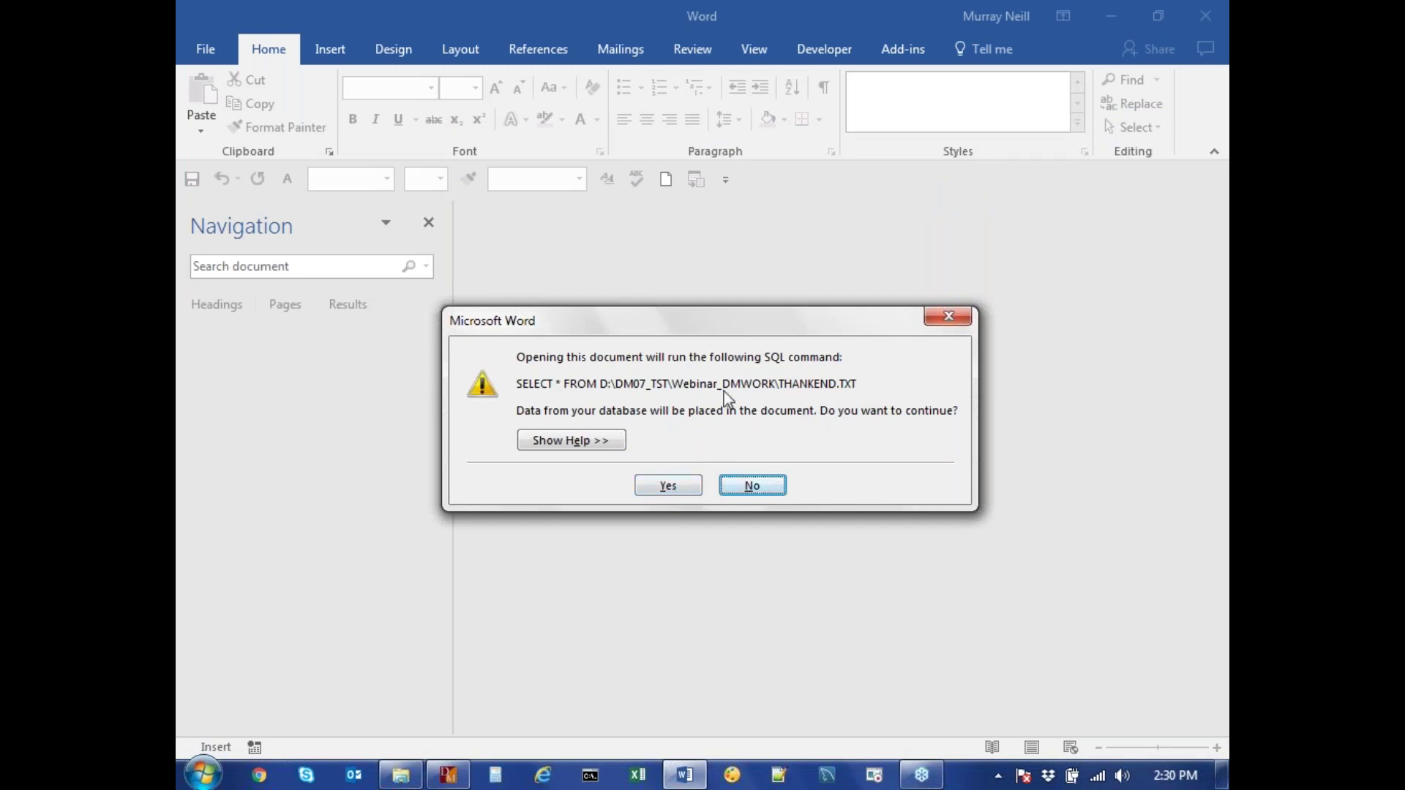
Accept Word's SQL prompt to pull THANKEND.TXT data and view the first donor's letter, receipt 29087
left_click(662, 484)
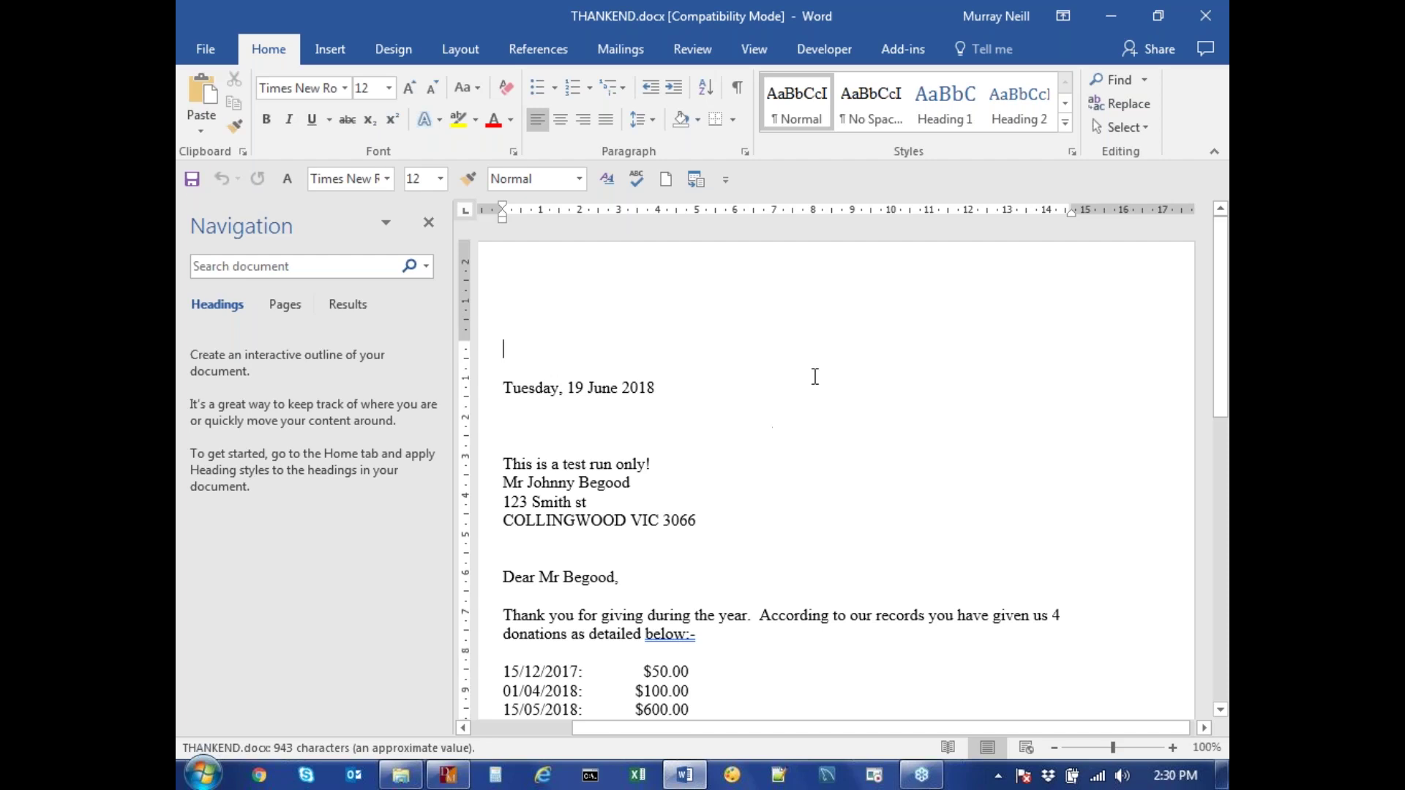
key("alt")
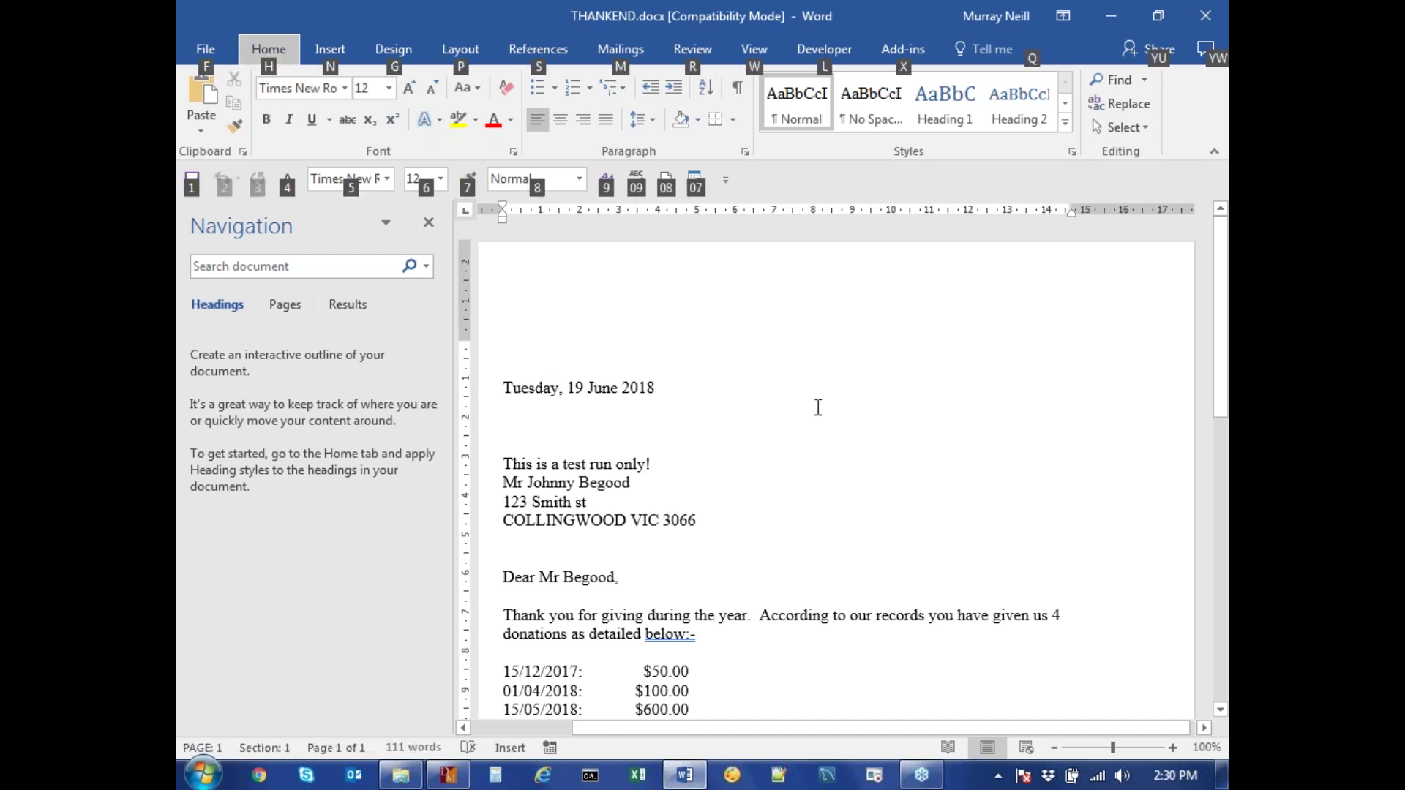
left_click(818, 408)
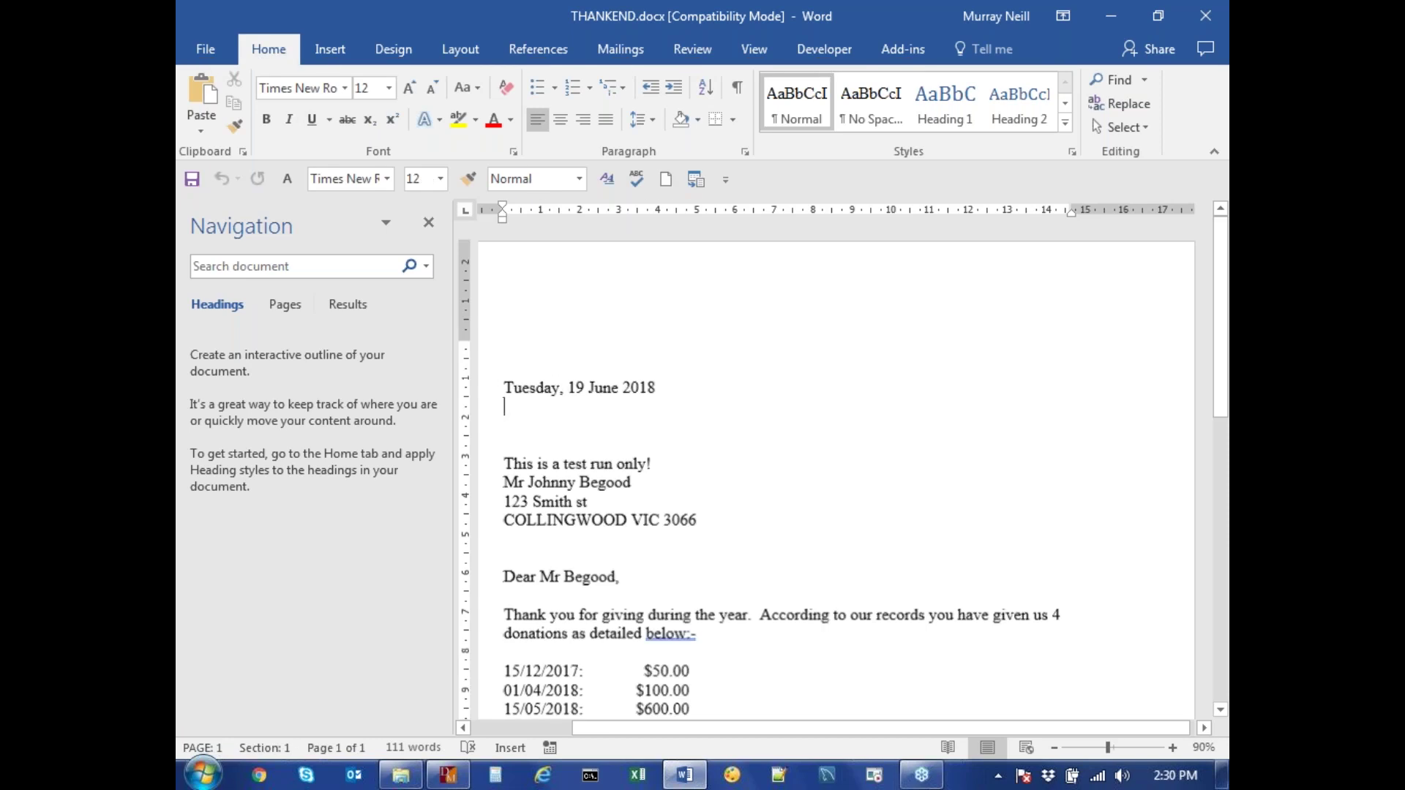
scroll(818, 409, "down", 3)
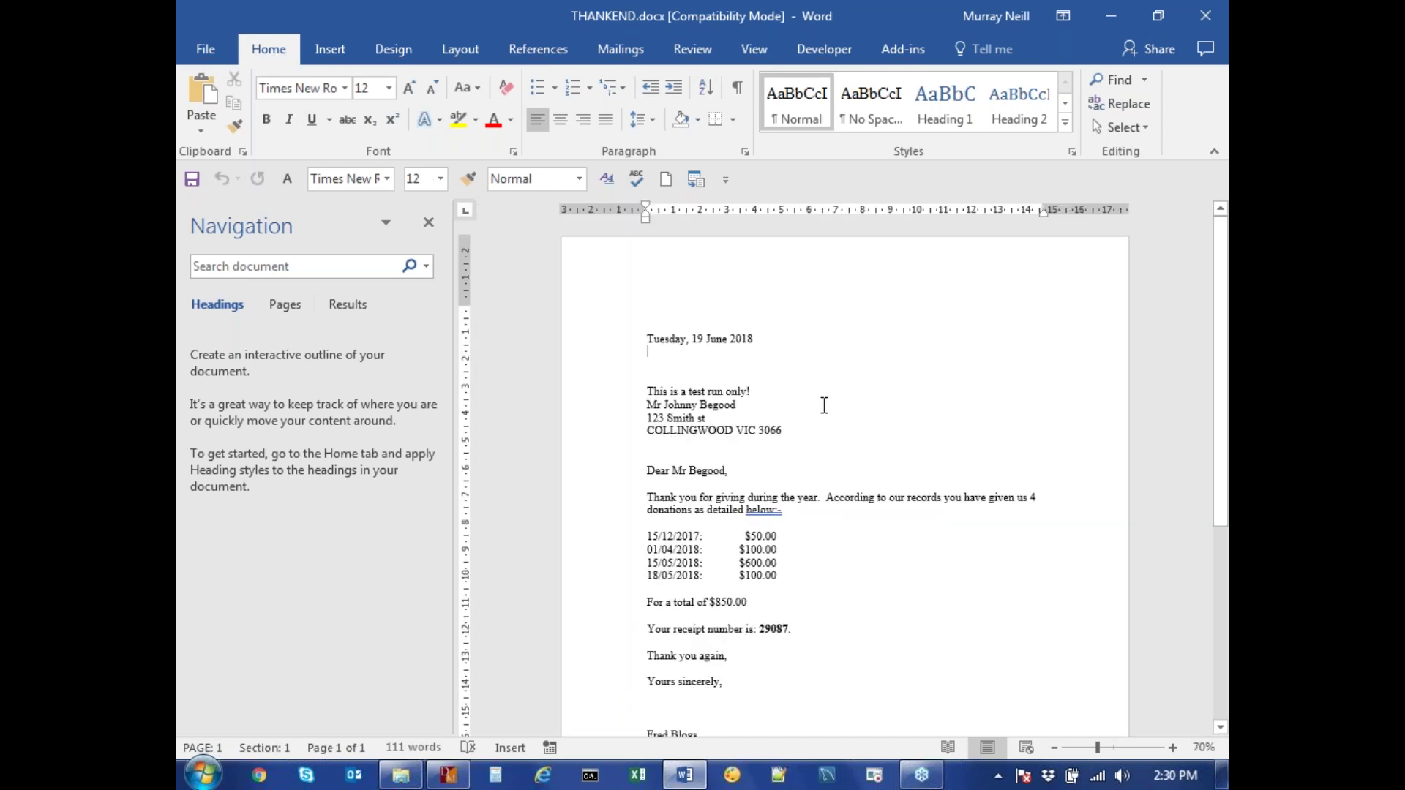
scroll(823, 407, "up", 1)
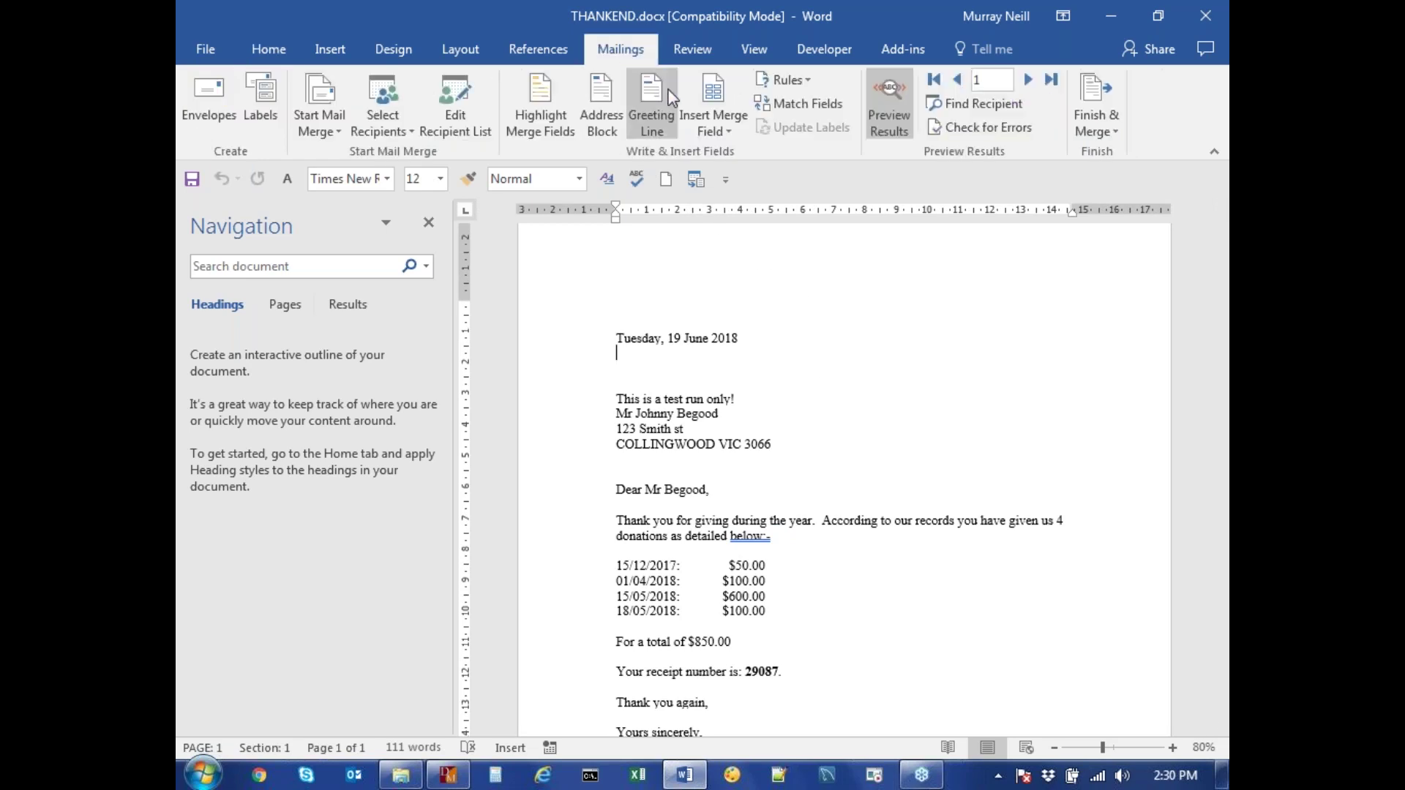
Turn off Preview Results and review raw merge fields like «SALUT», «DONATLIST», «DONTOT» and «RECNO»
left_click(887, 108)
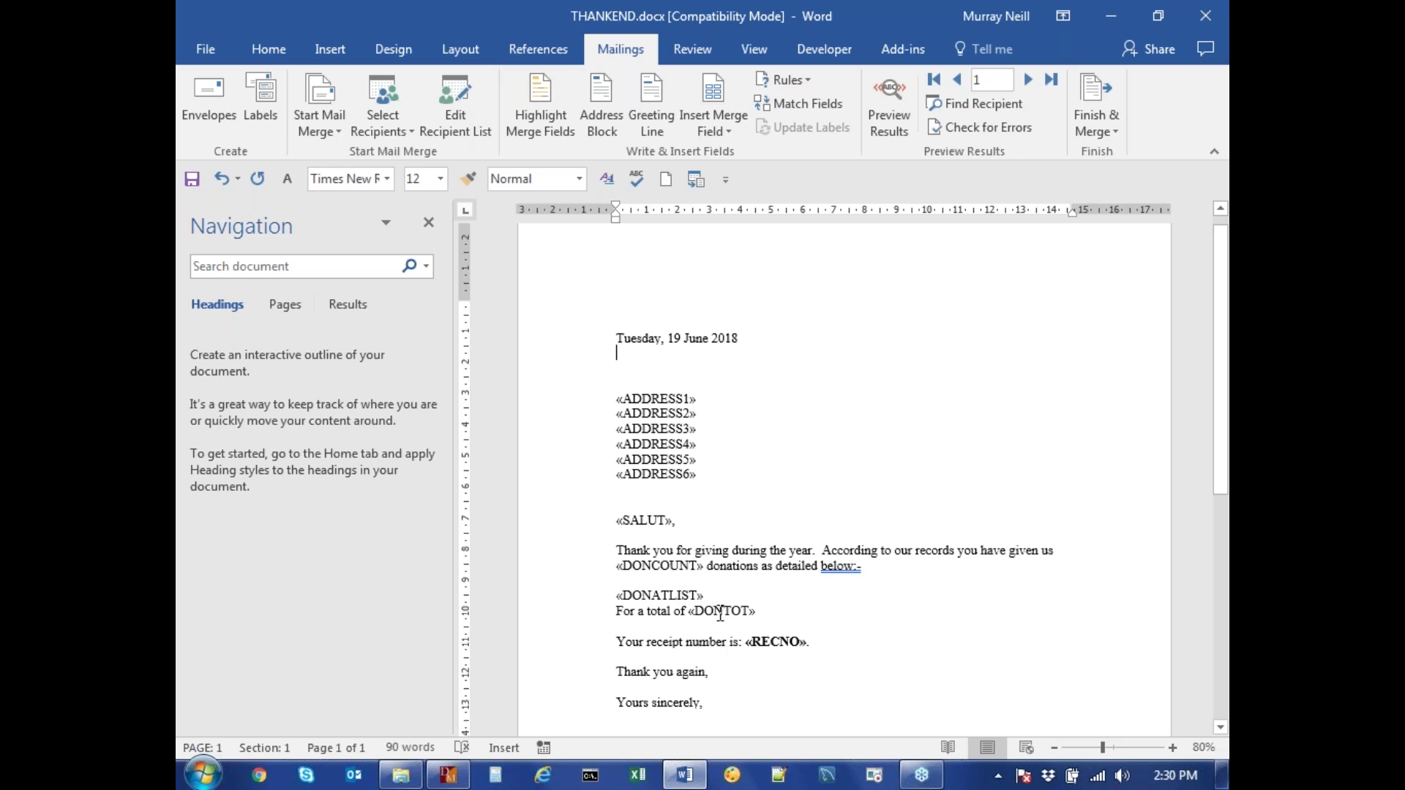
scroll(909, 541, "down", 5)
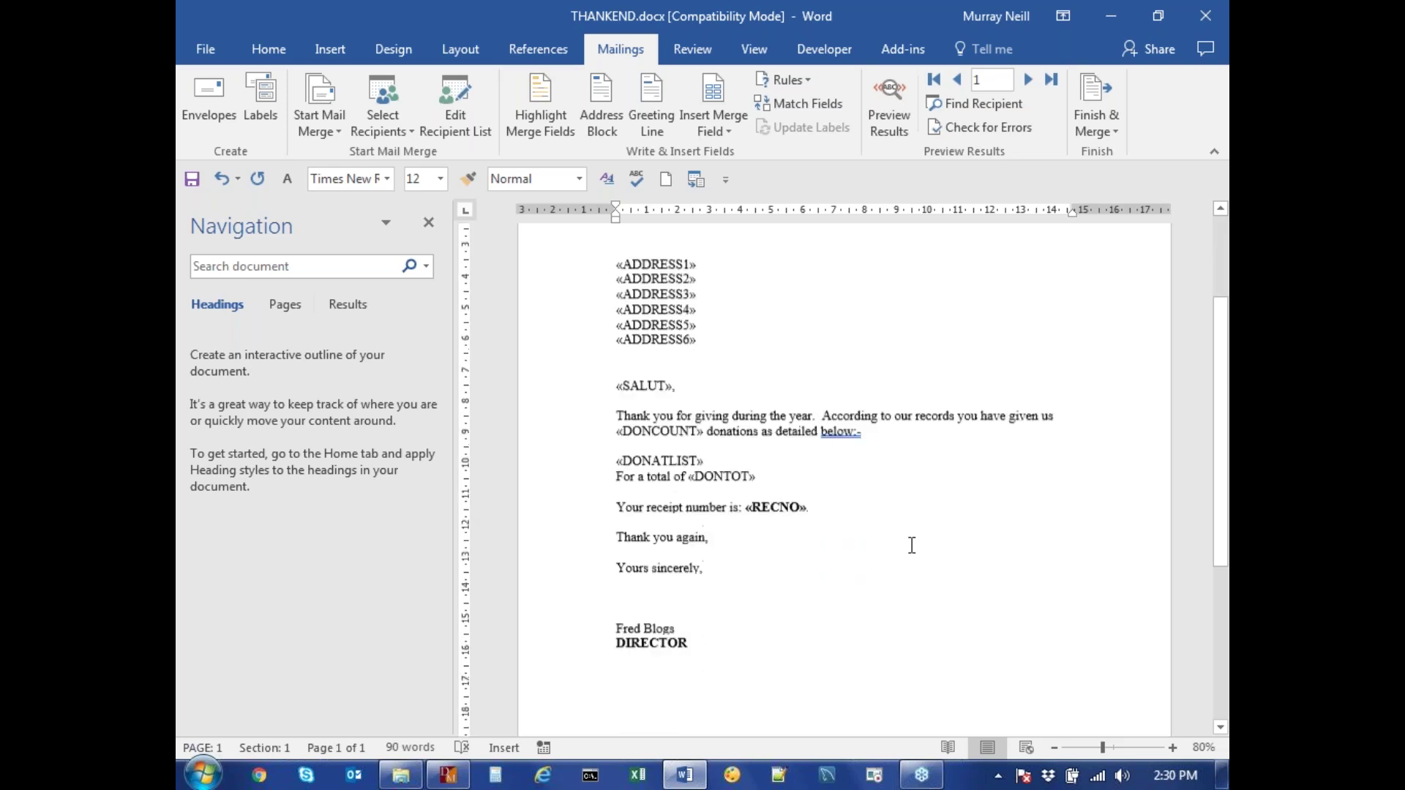
scroll(912, 547, "down", 4)
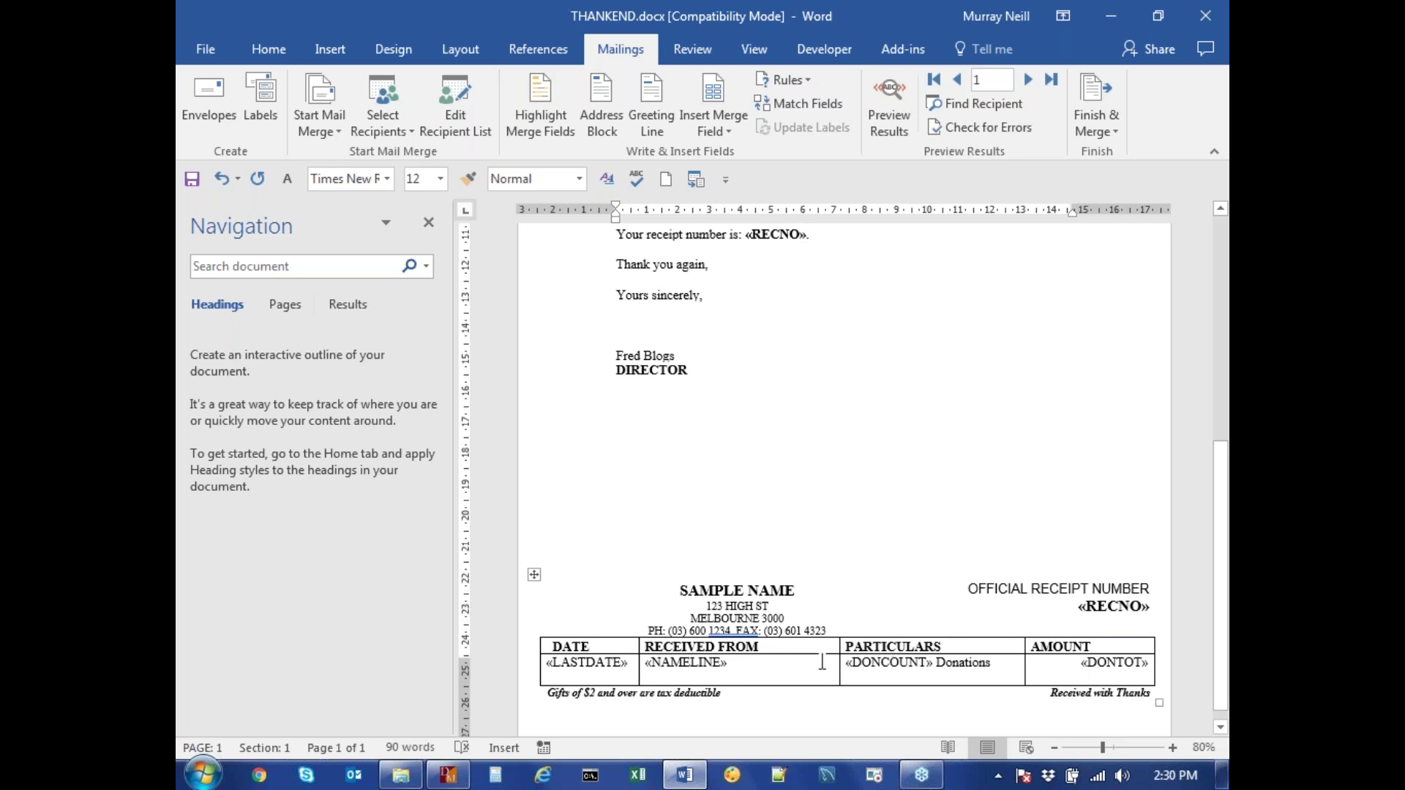
scroll(822, 660, "up", 10)
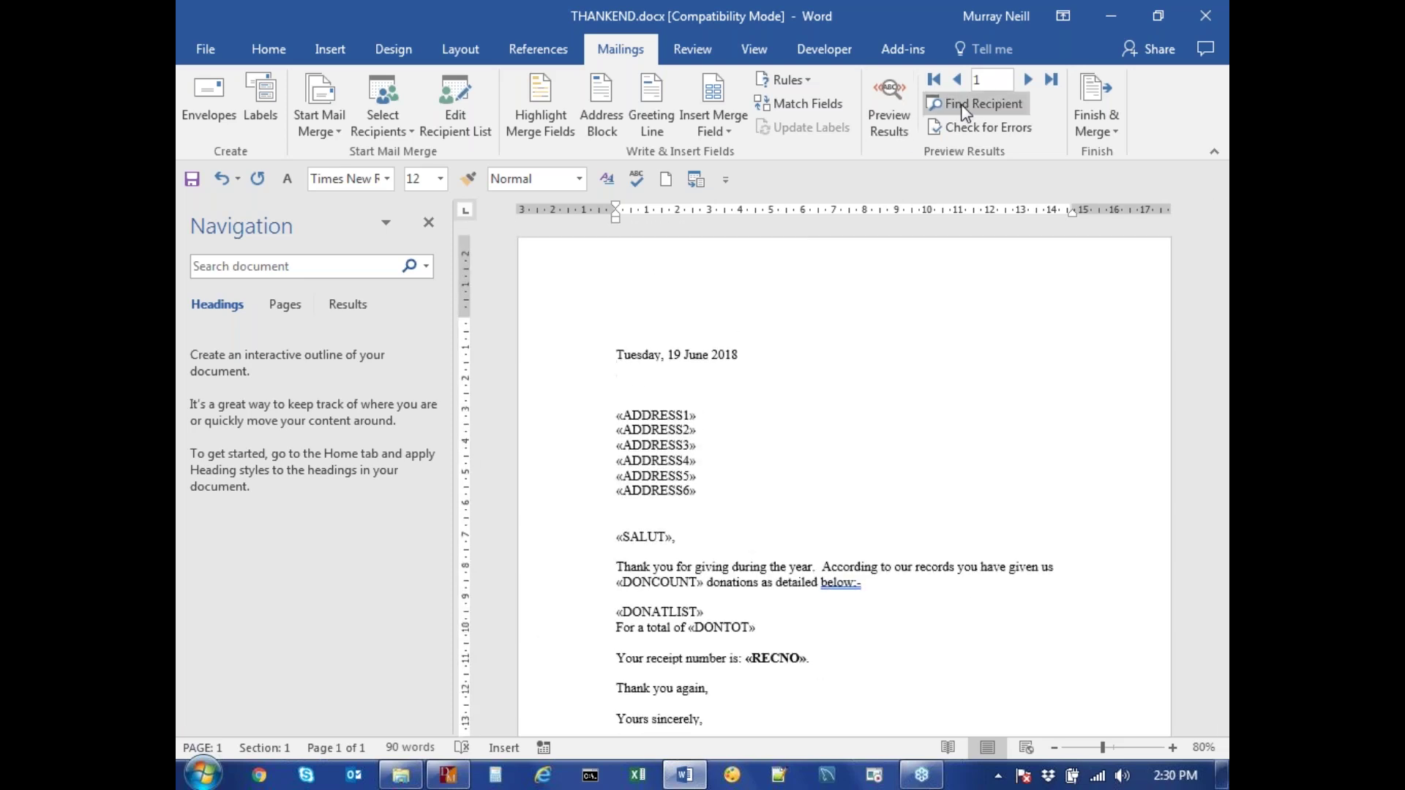
Turn Preview Results back on and check the receipt slip: 4 donations, $850.00, receipt 29087
left_click(889, 103)
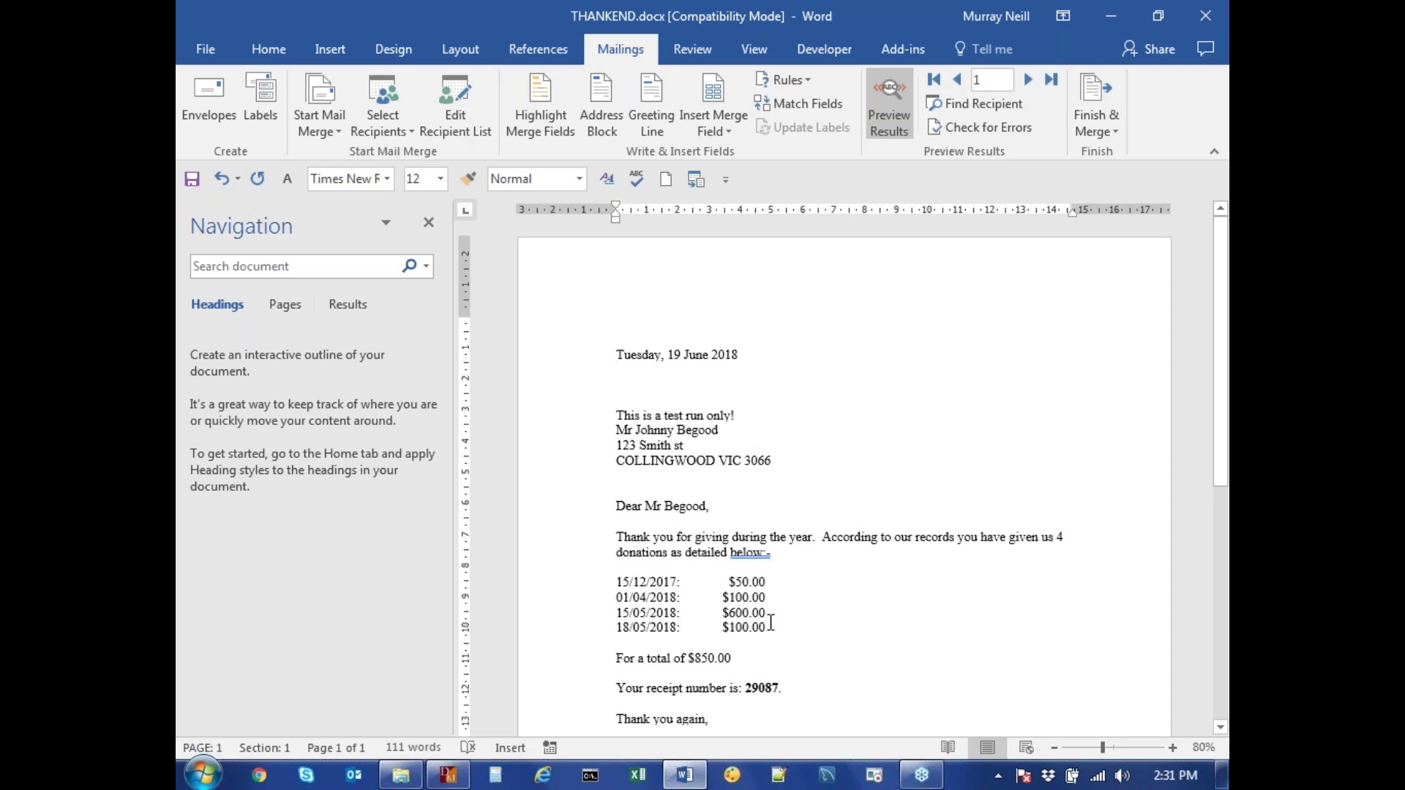
scroll(782, 590, "down", 1)
scroll(782, 591, "down", 10)
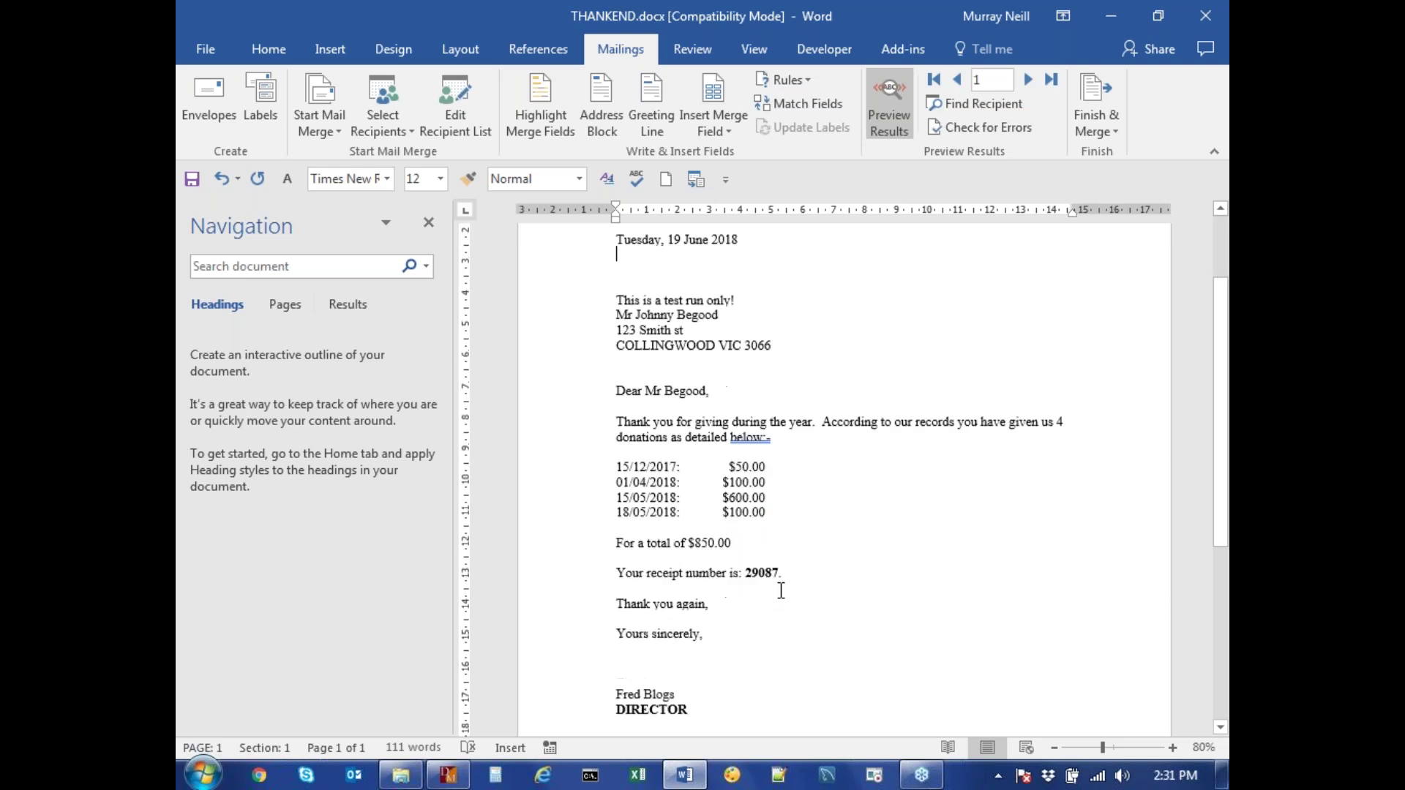
scroll(784, 590, "down", 1)
scroll(649, 658, "up", 3)
scroll(651, 659, "down", 2)
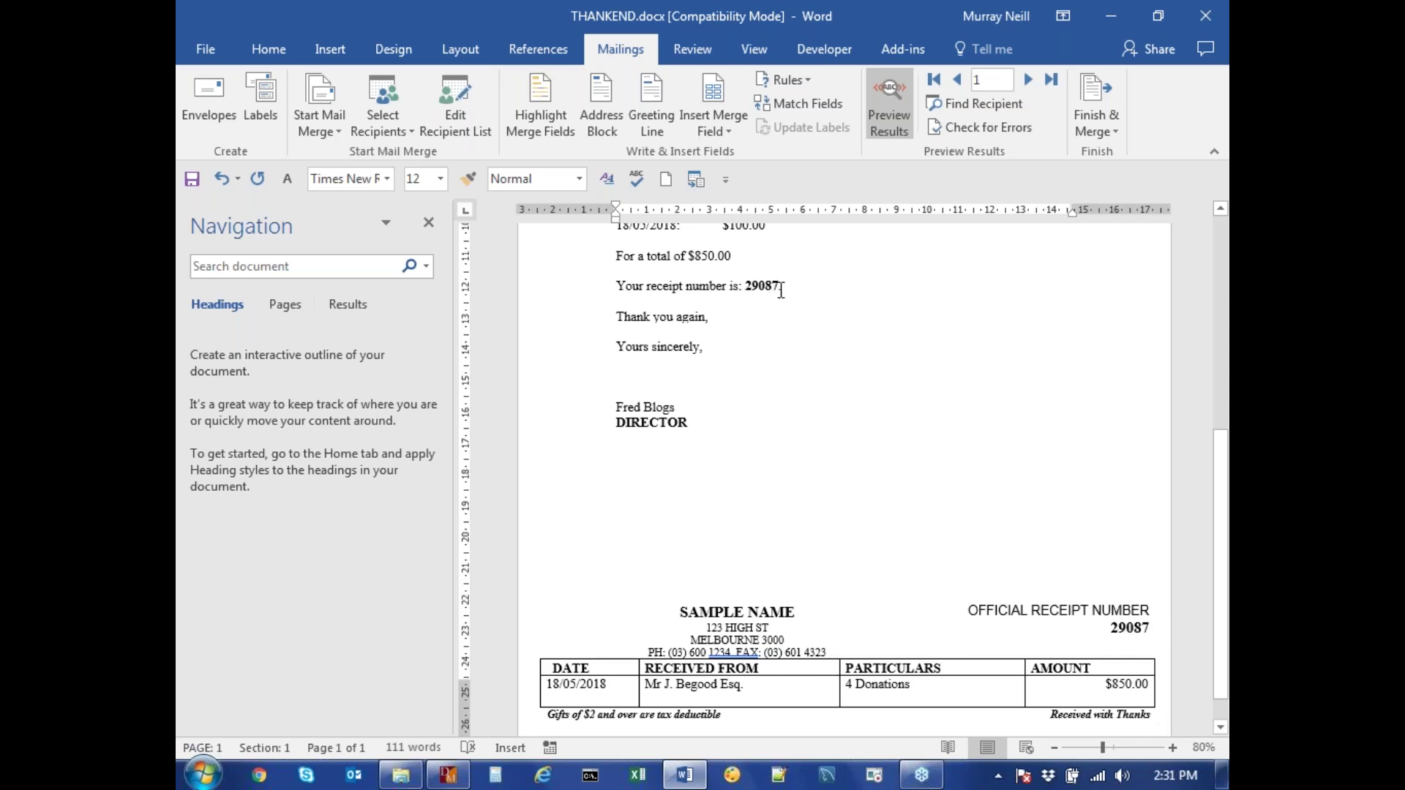
Finish & Merge all records into a new document of individual letters
left_click(1090, 95)
left_click(1090, 153)
left_click(850, 441)
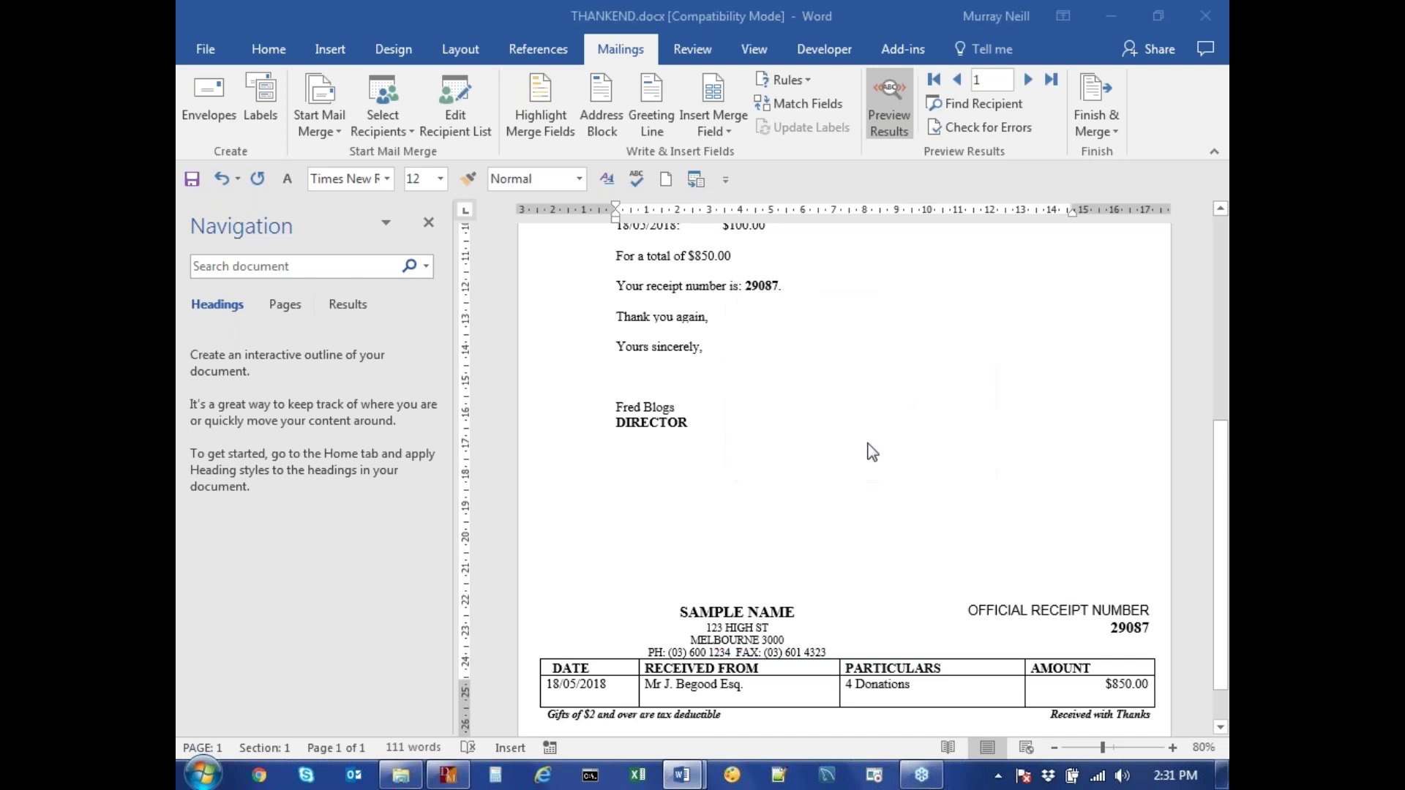
Scroll through the merged Letters1 document to review the receipt letters
scroll(844, 432, "down", 10)
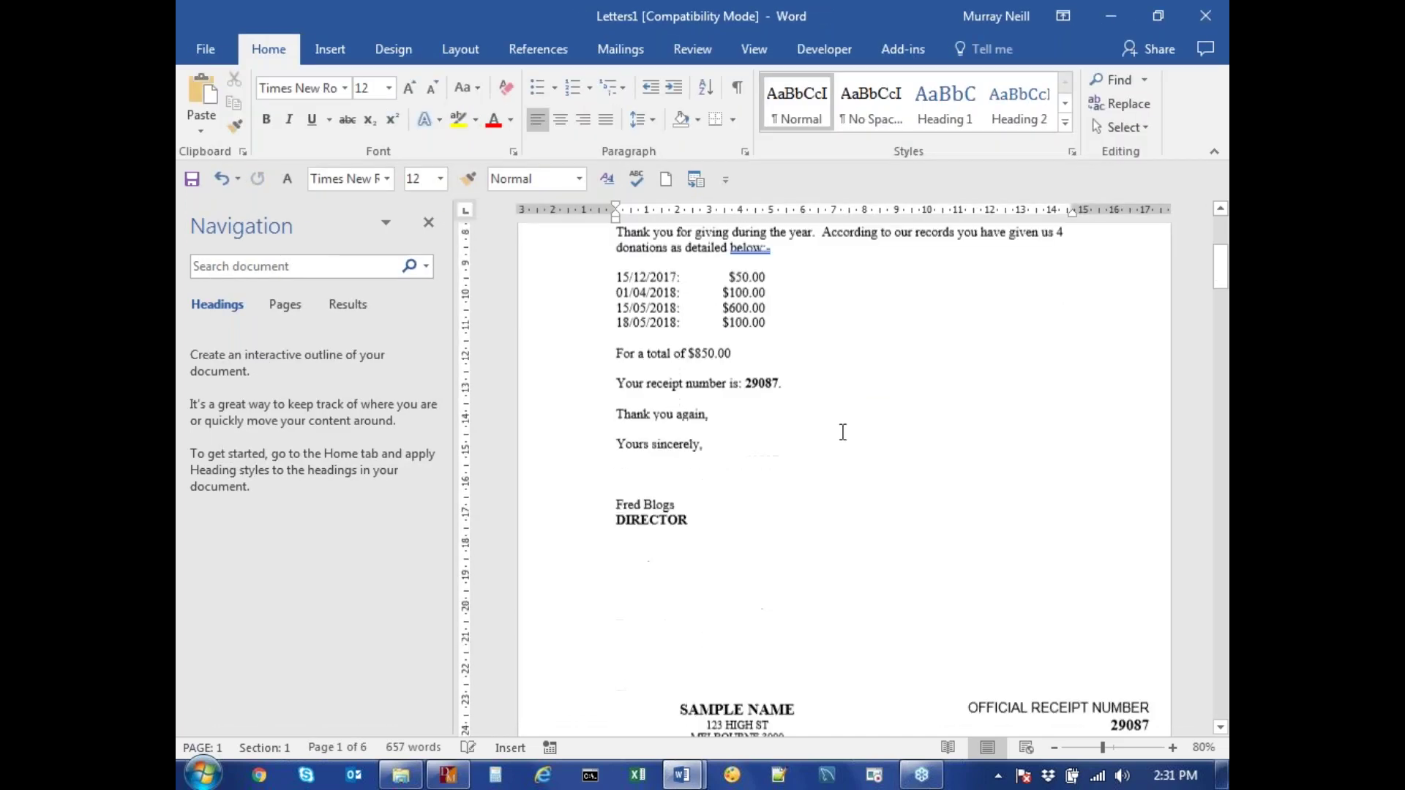
scroll(844, 432, "down", 15)
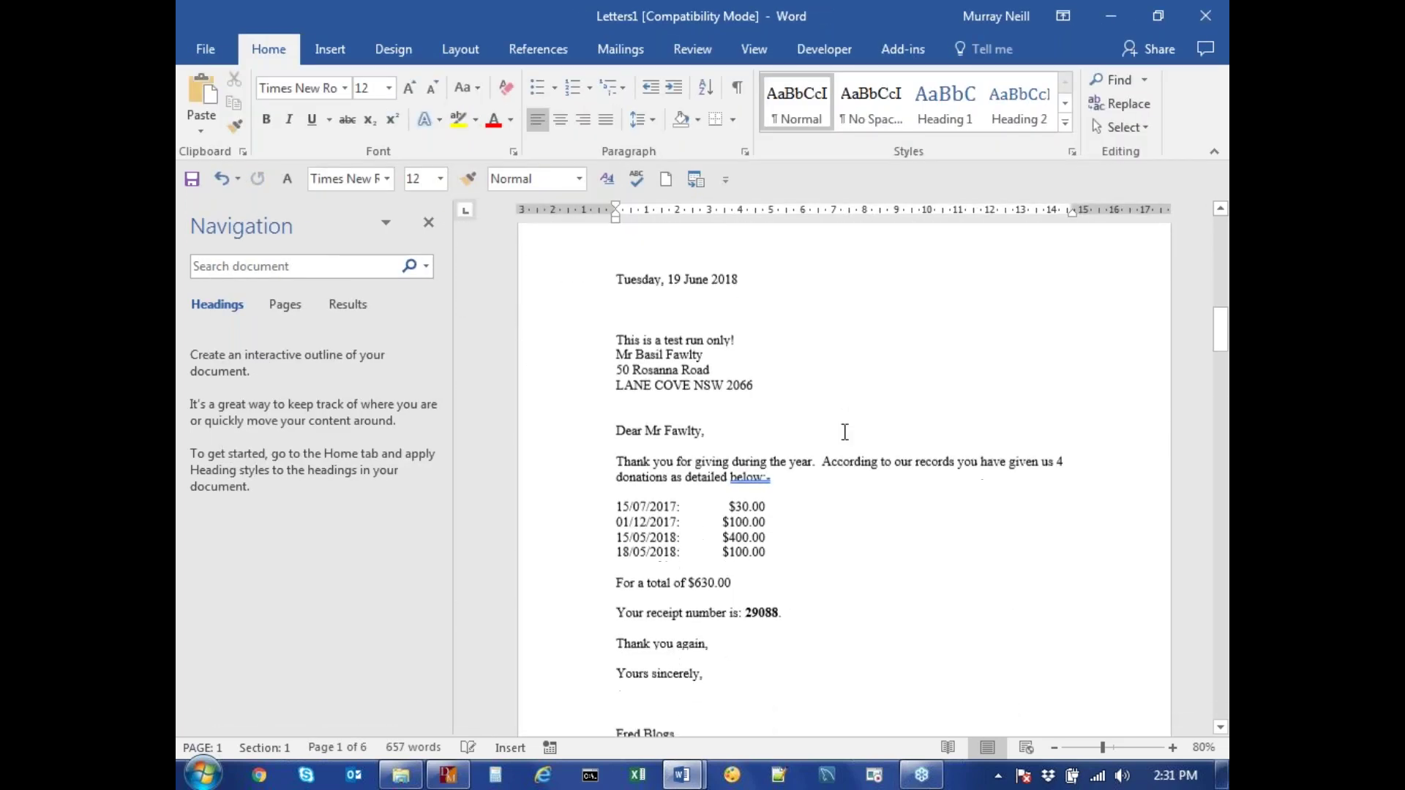
scroll(849, 431, "down", 12)
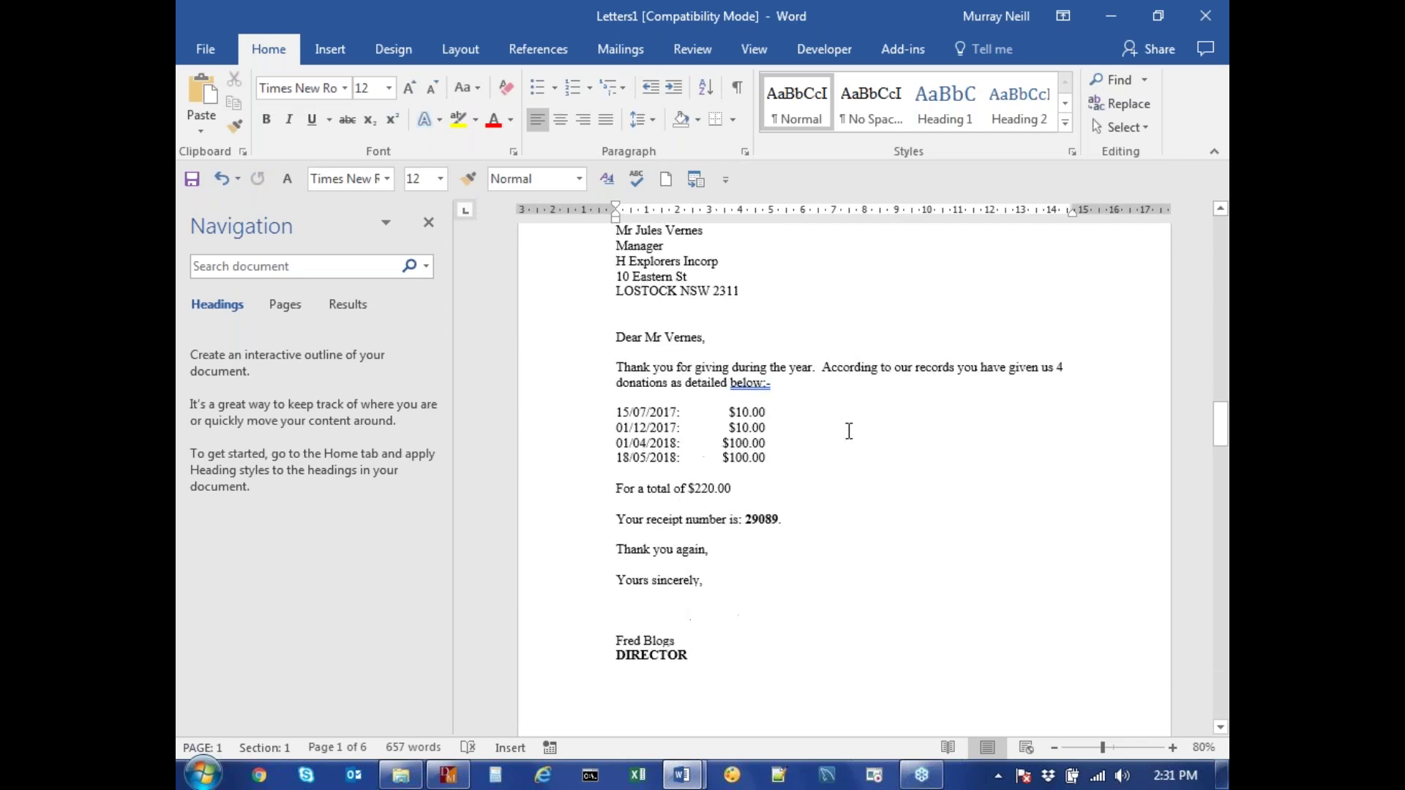
scroll(846, 423, "down", 10)
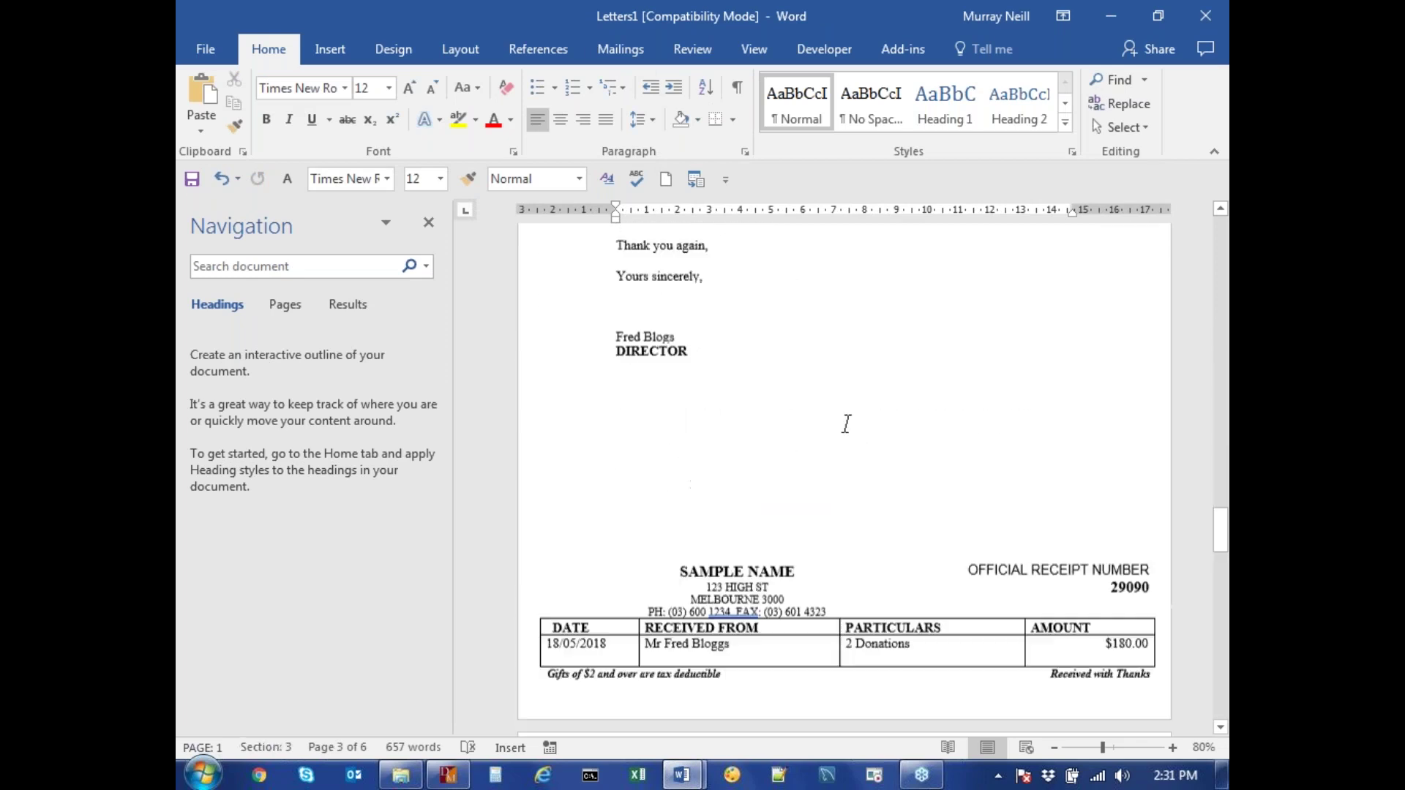
scroll(813, 305, "up", 1)
scroll(809, 366, "down", 3)
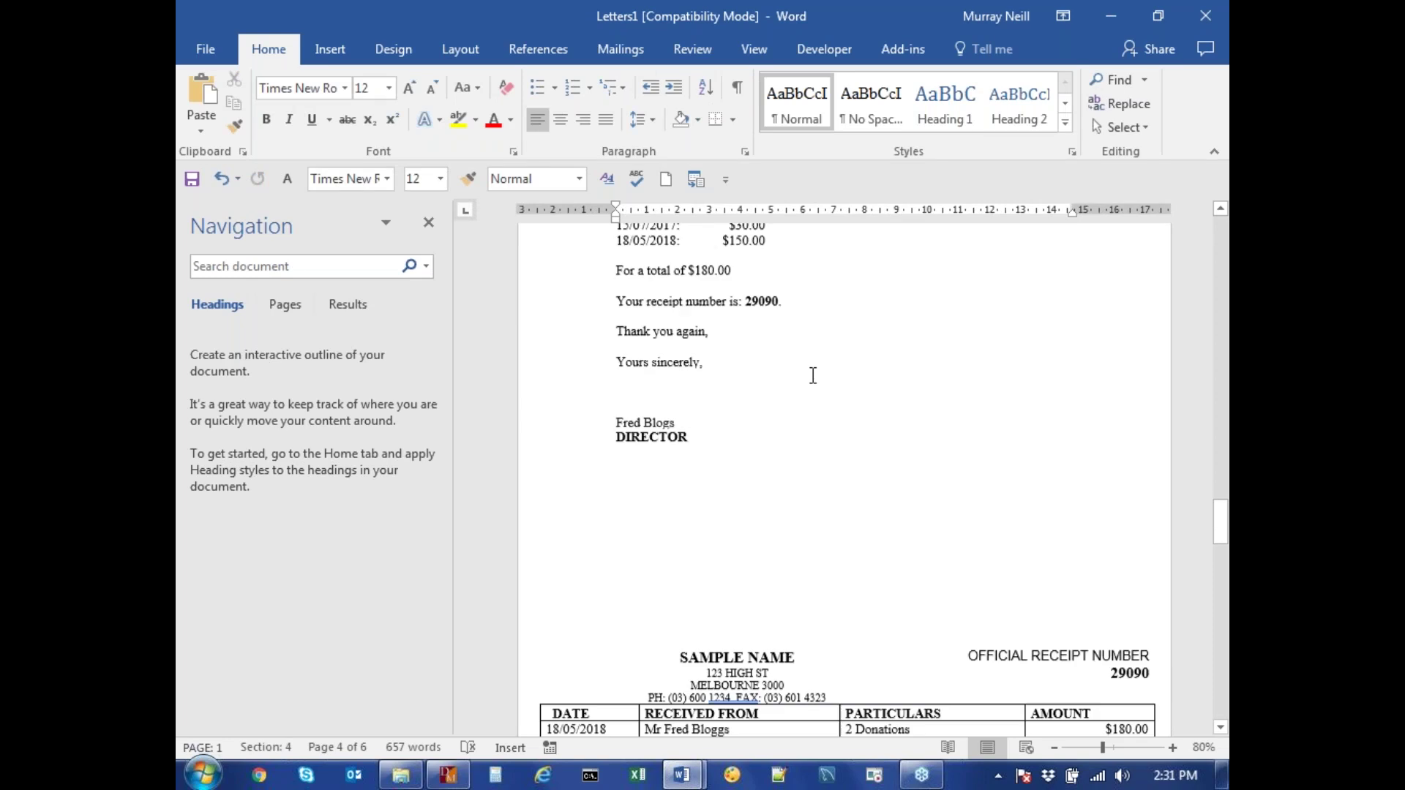
scroll(810, 366, "down", 1)
scroll(1032, 605, "down", 15)
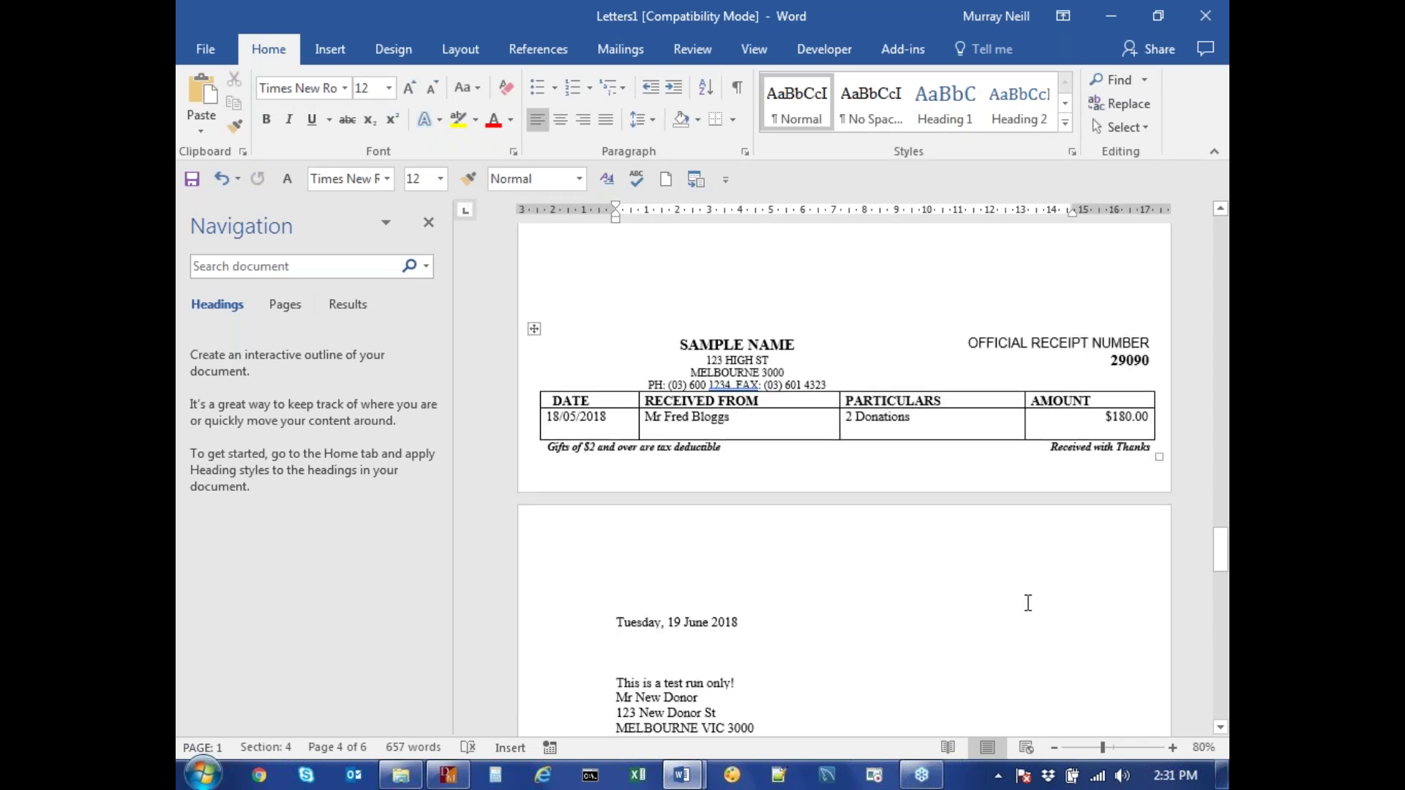
scroll(1019, 609, "down", 15)
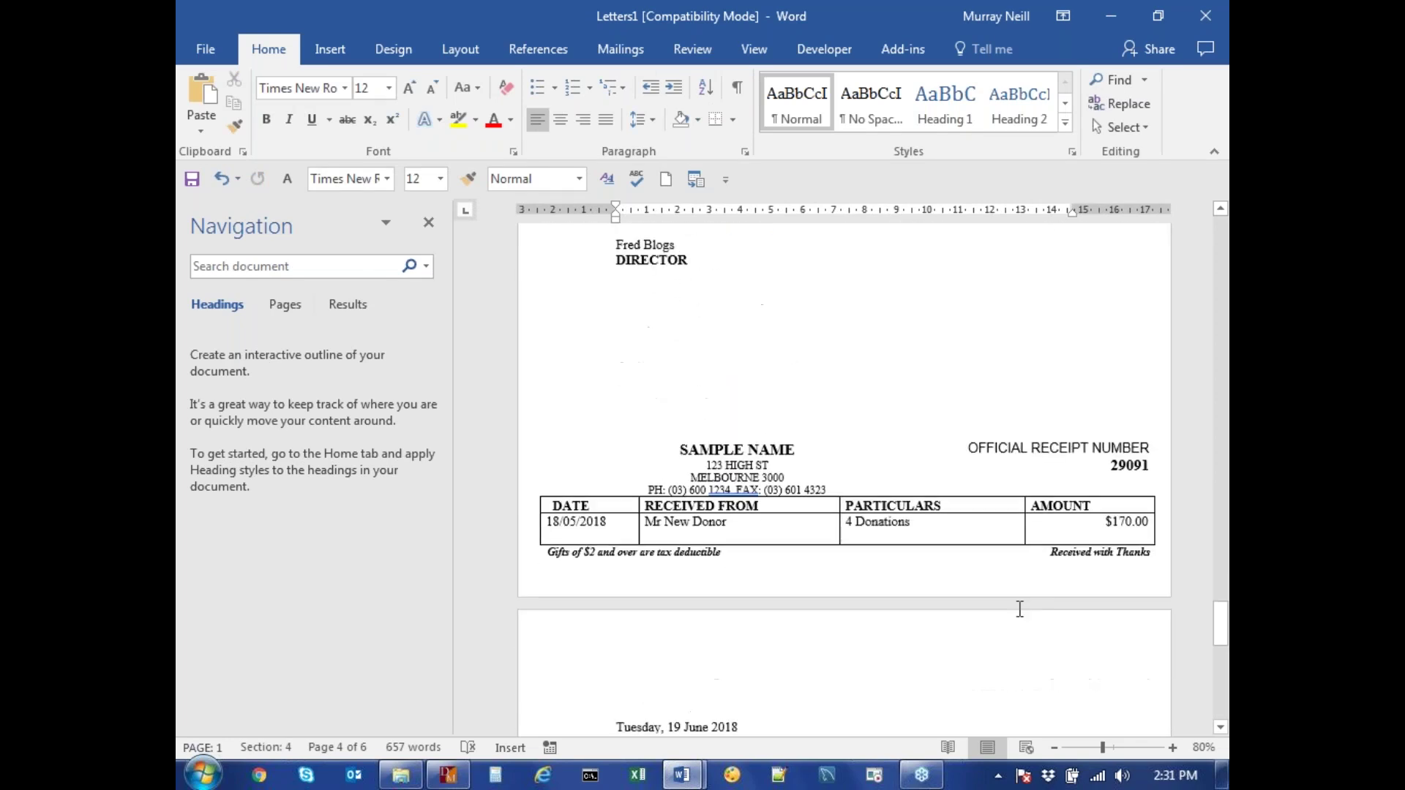
scroll(1017, 607, "down", 8)
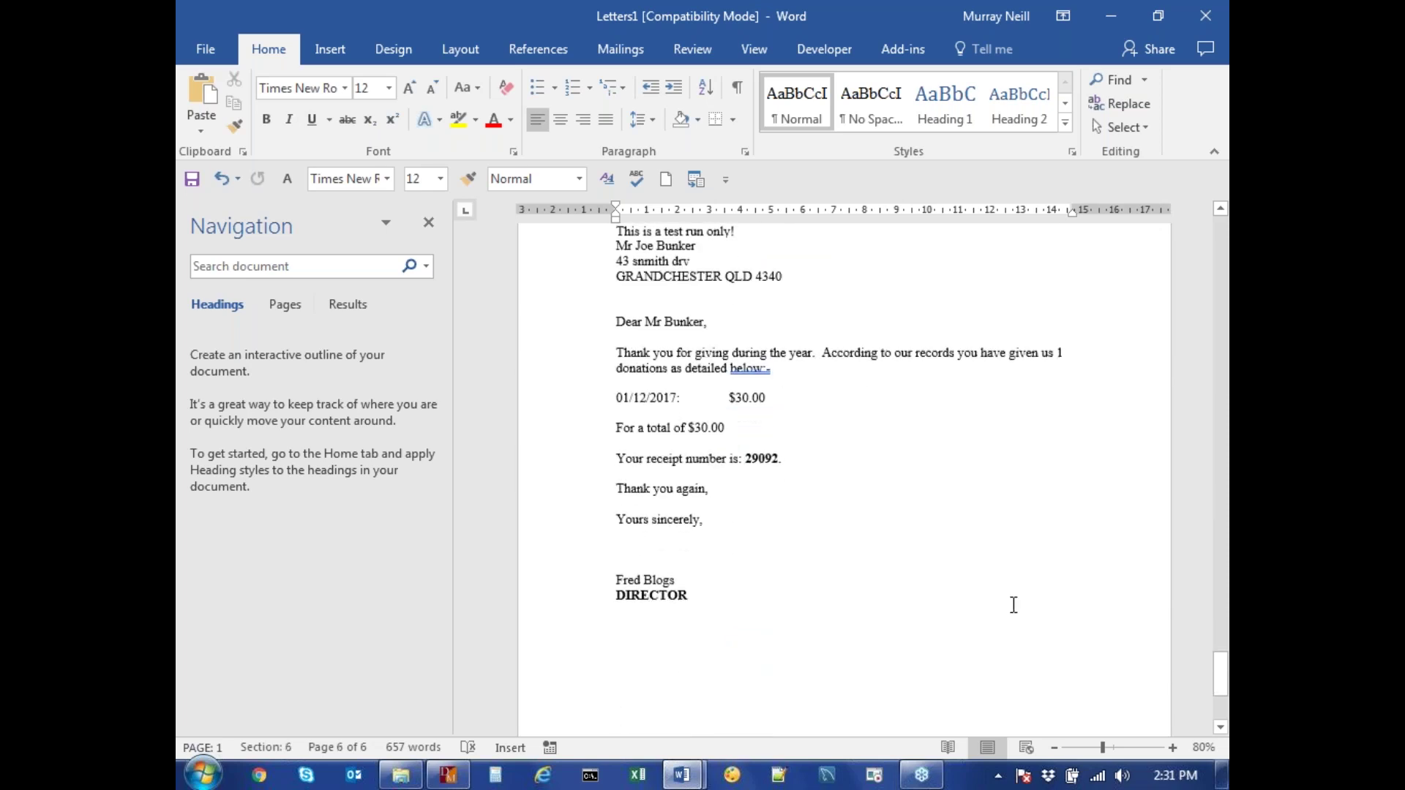
scroll(1012, 605, "down", 15)
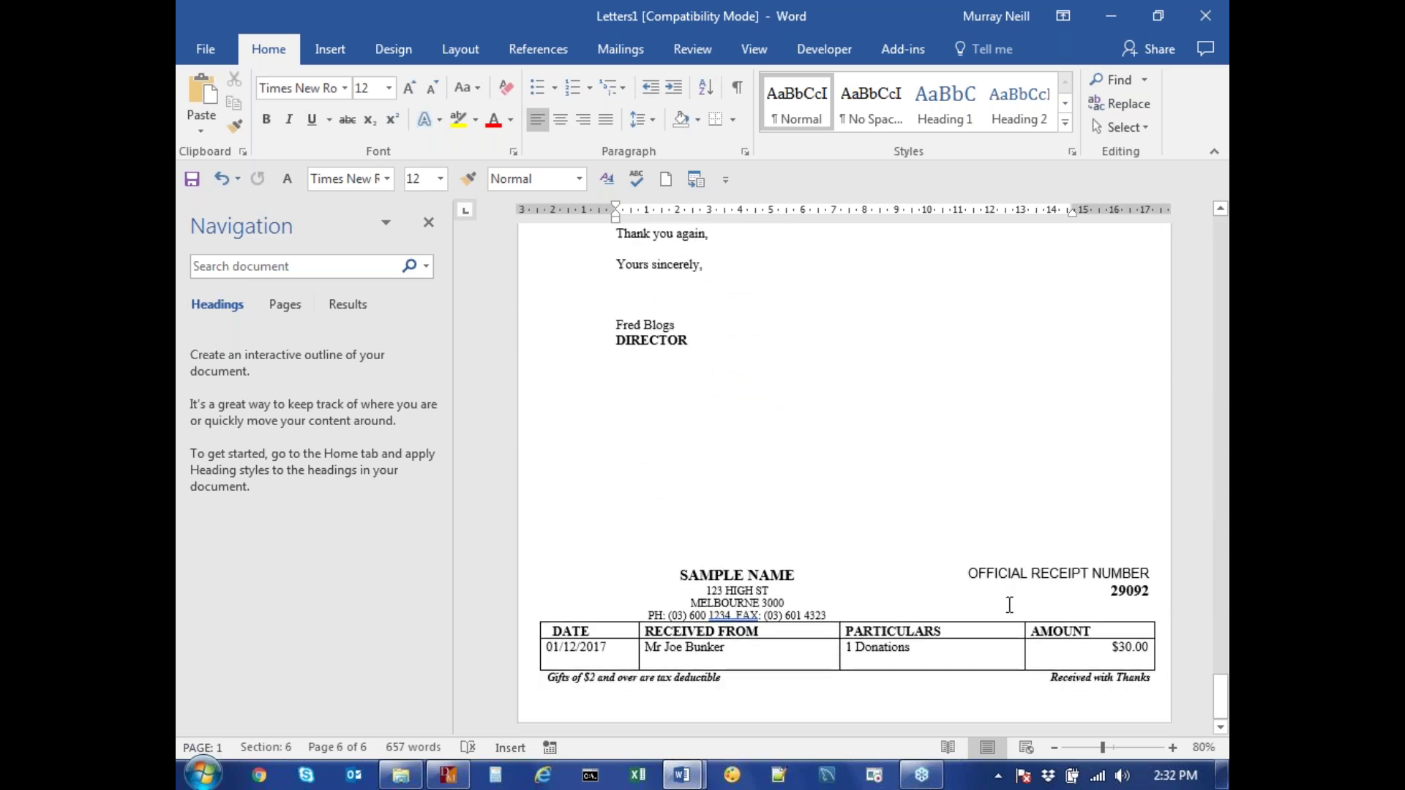
scroll(1006, 601, "up", 1)
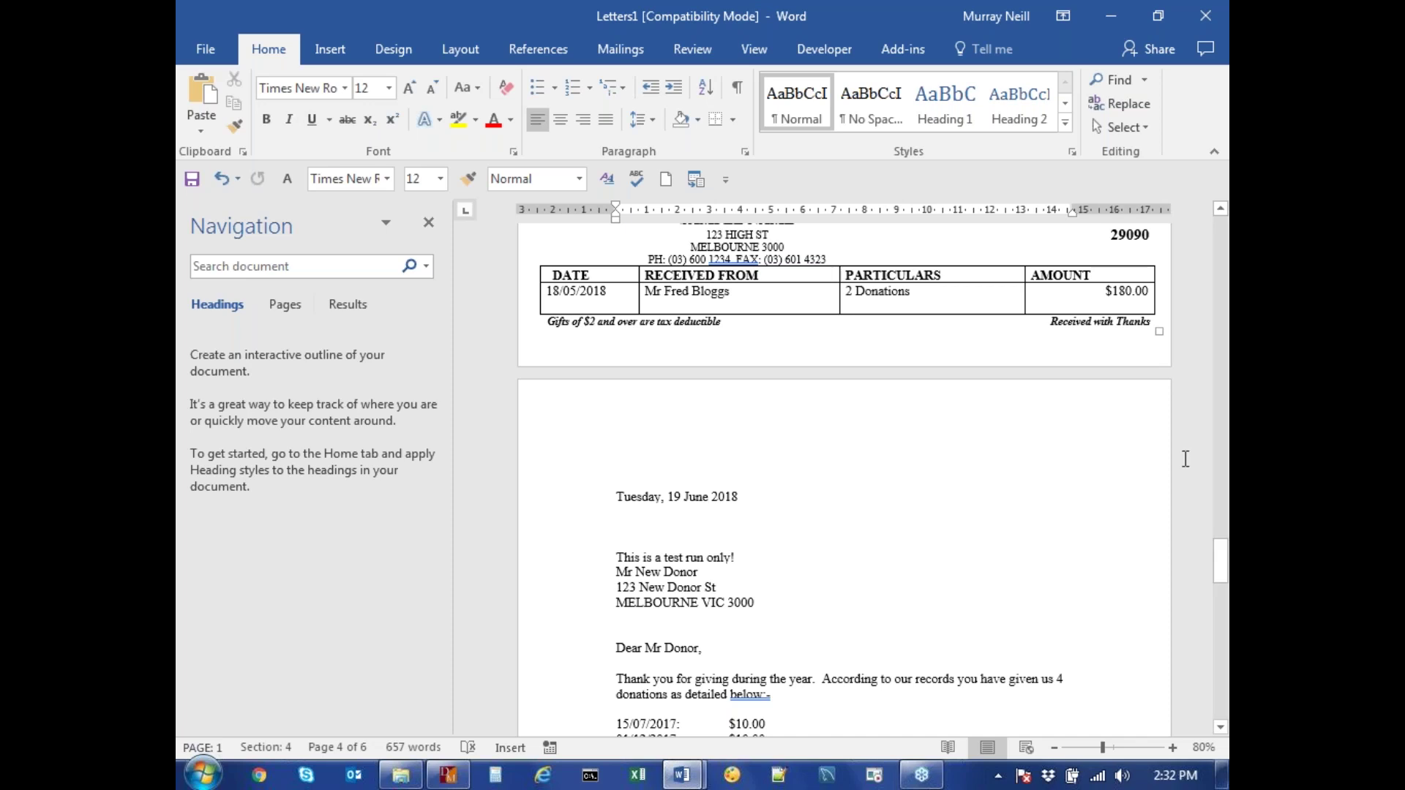
Close Letters1 and the THANKEND.docx template, both without saving
left_click(1207, 17)
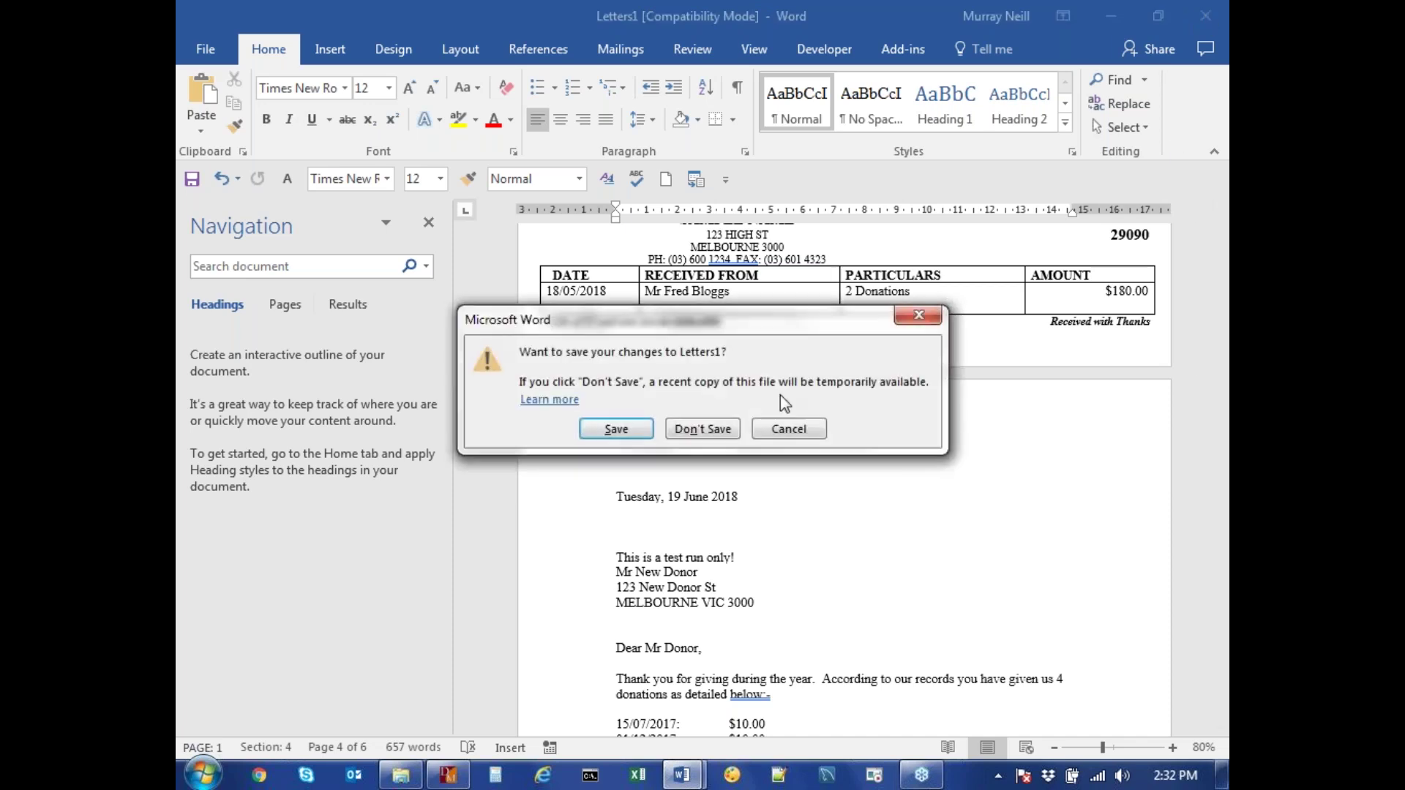
left_click(703, 429)
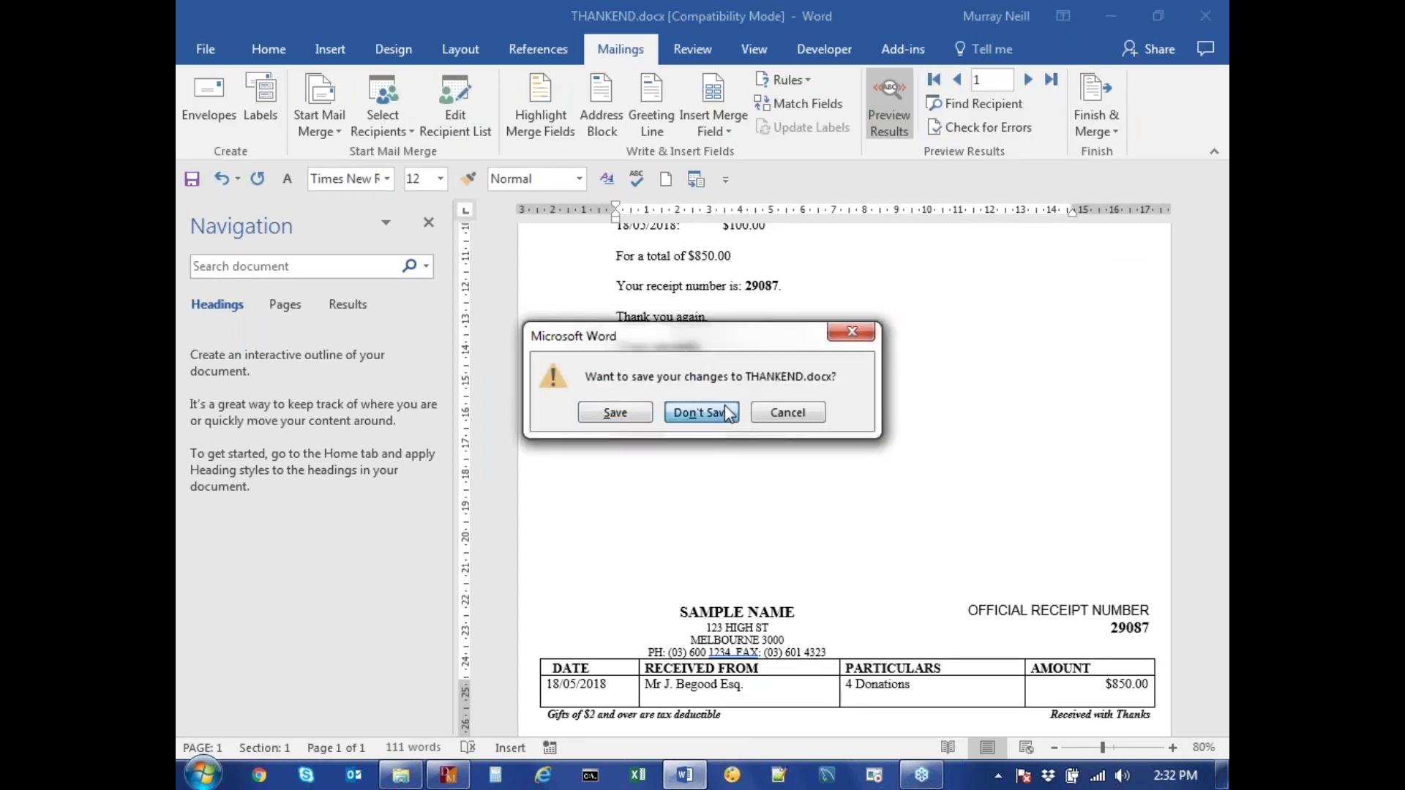
left_click(725, 408)
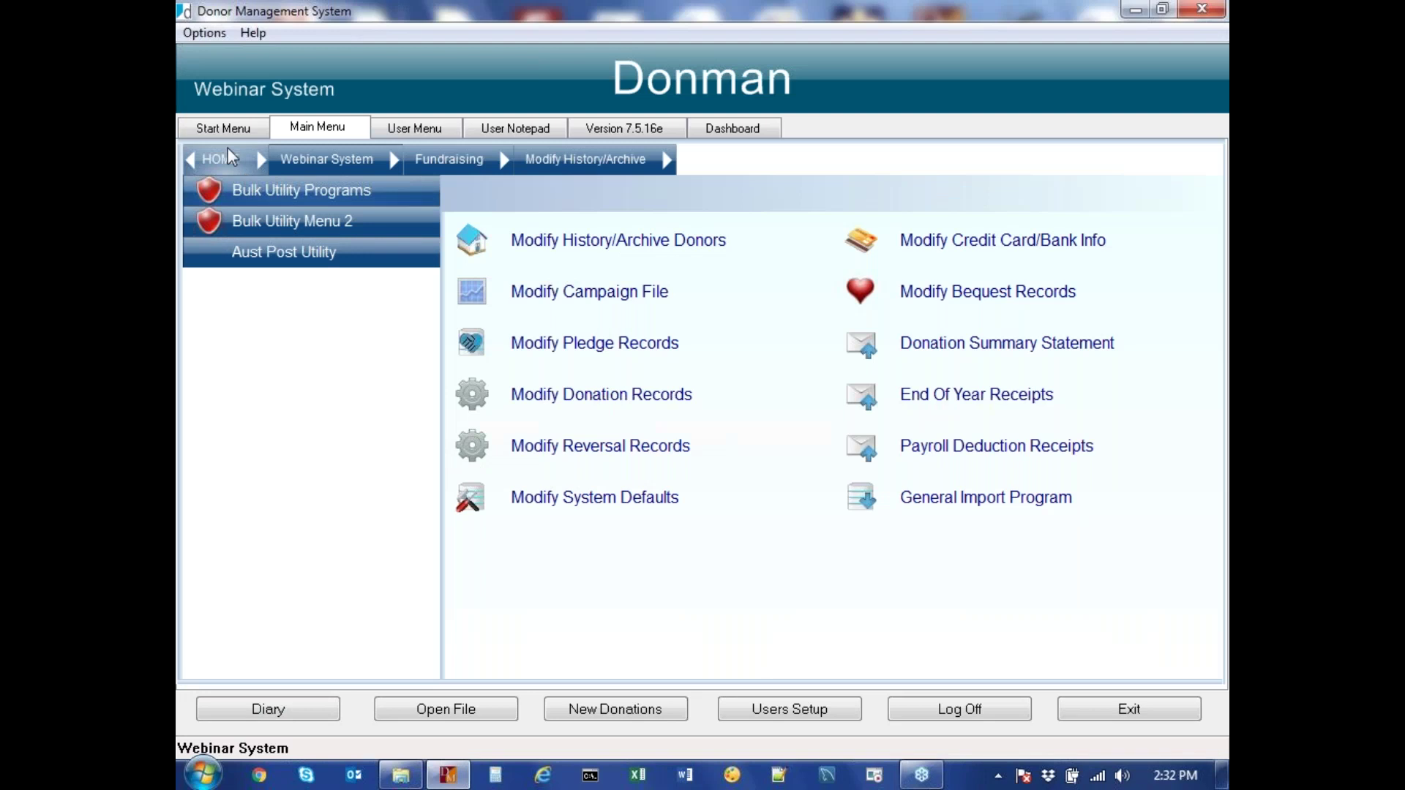
left_click(226, 130)
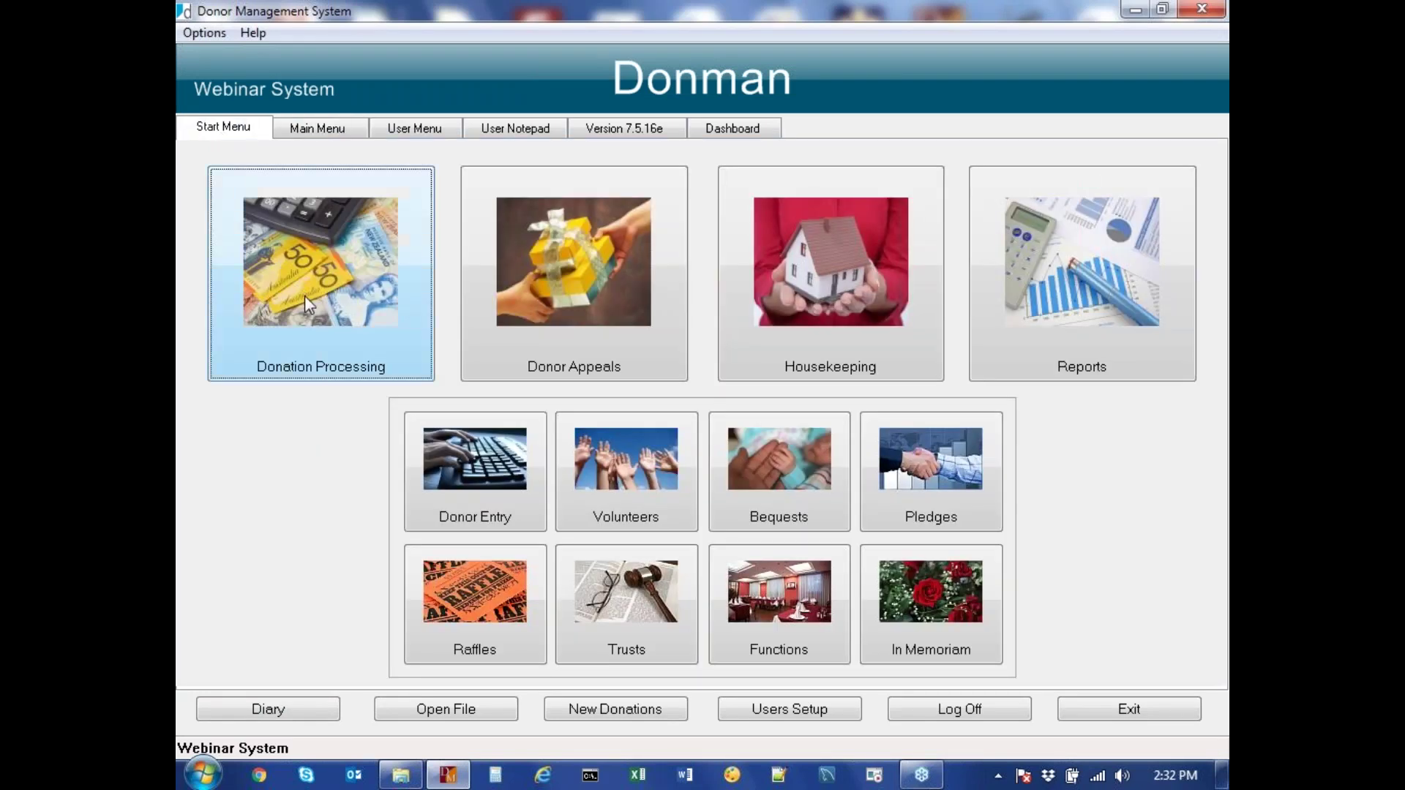
left_click(465, 459)
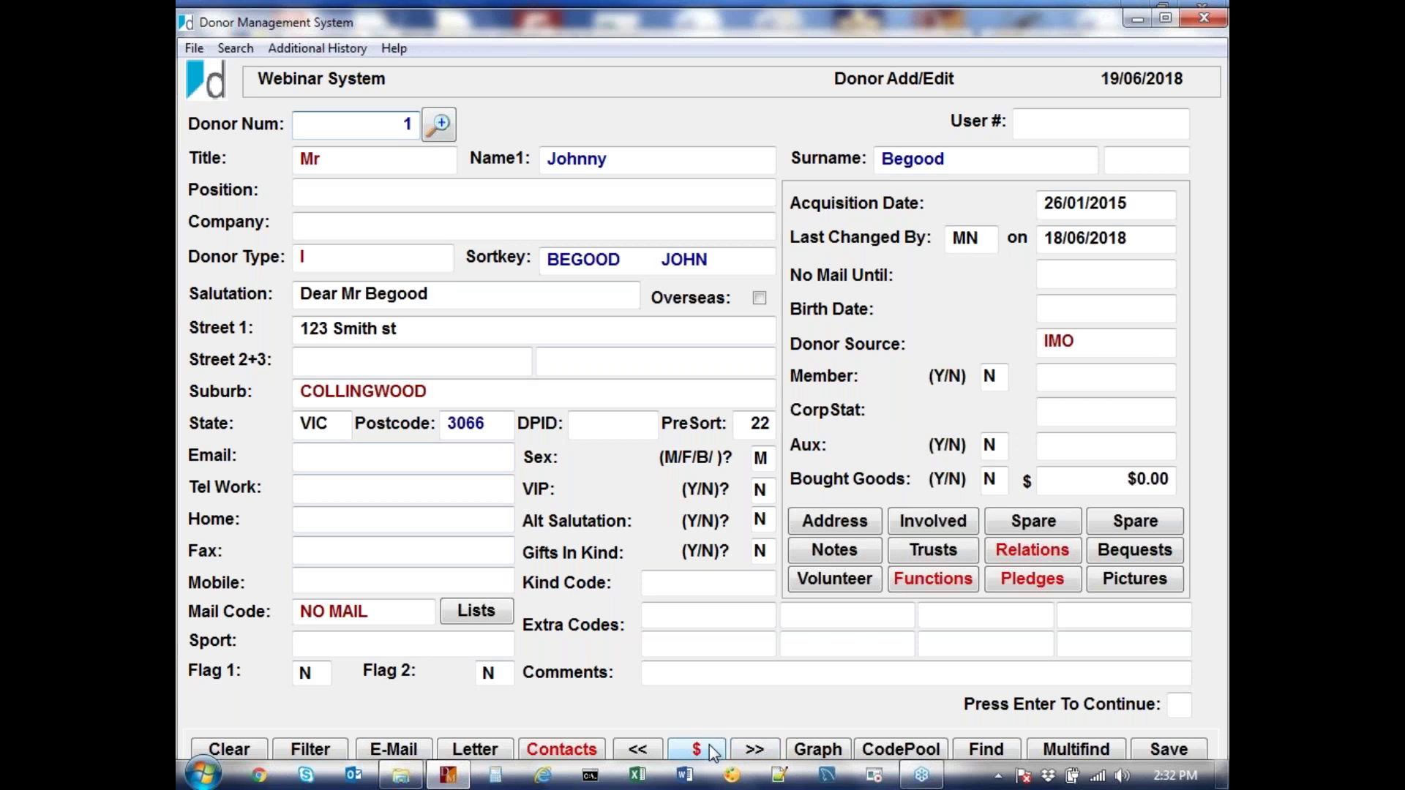
left_click(709, 745)
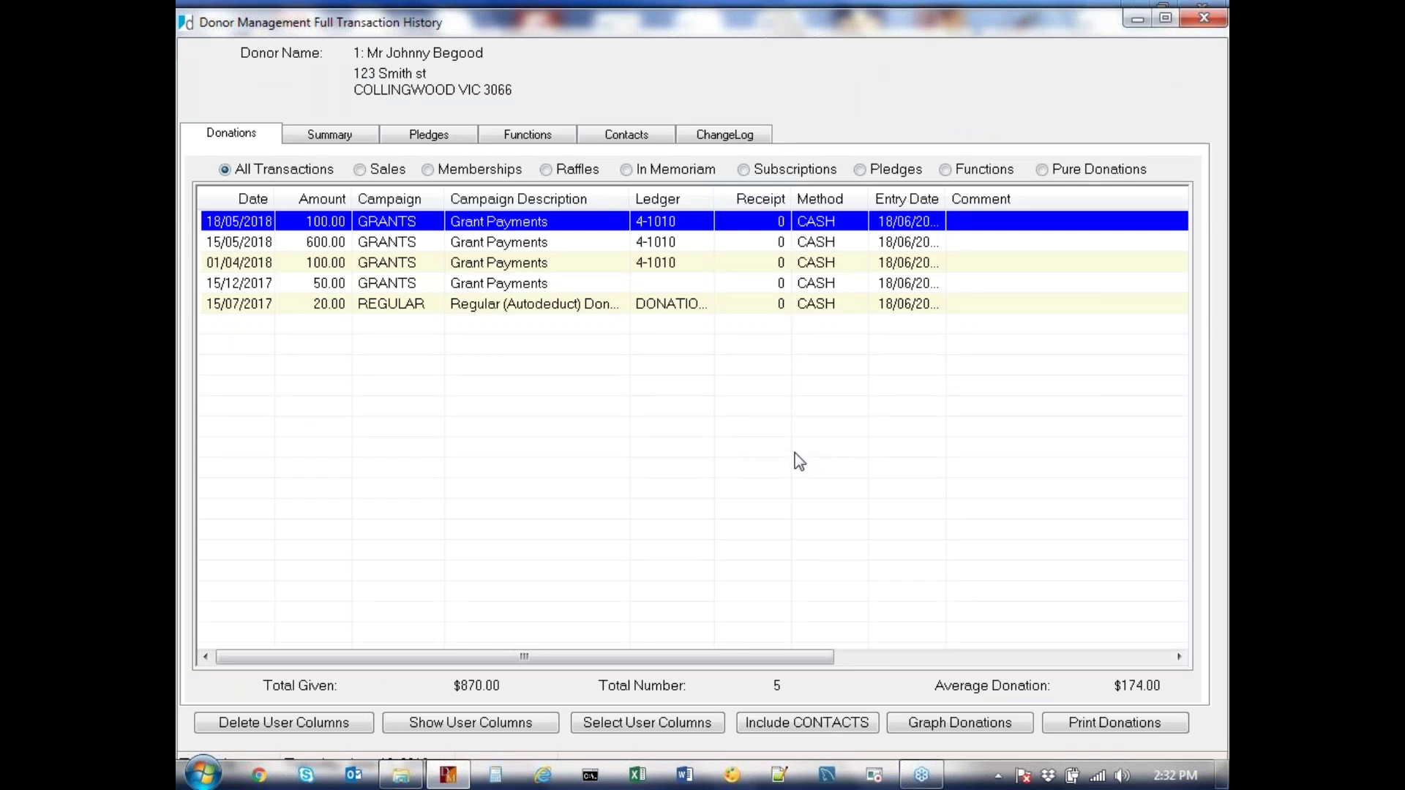
key("Escape")
key("Escape")
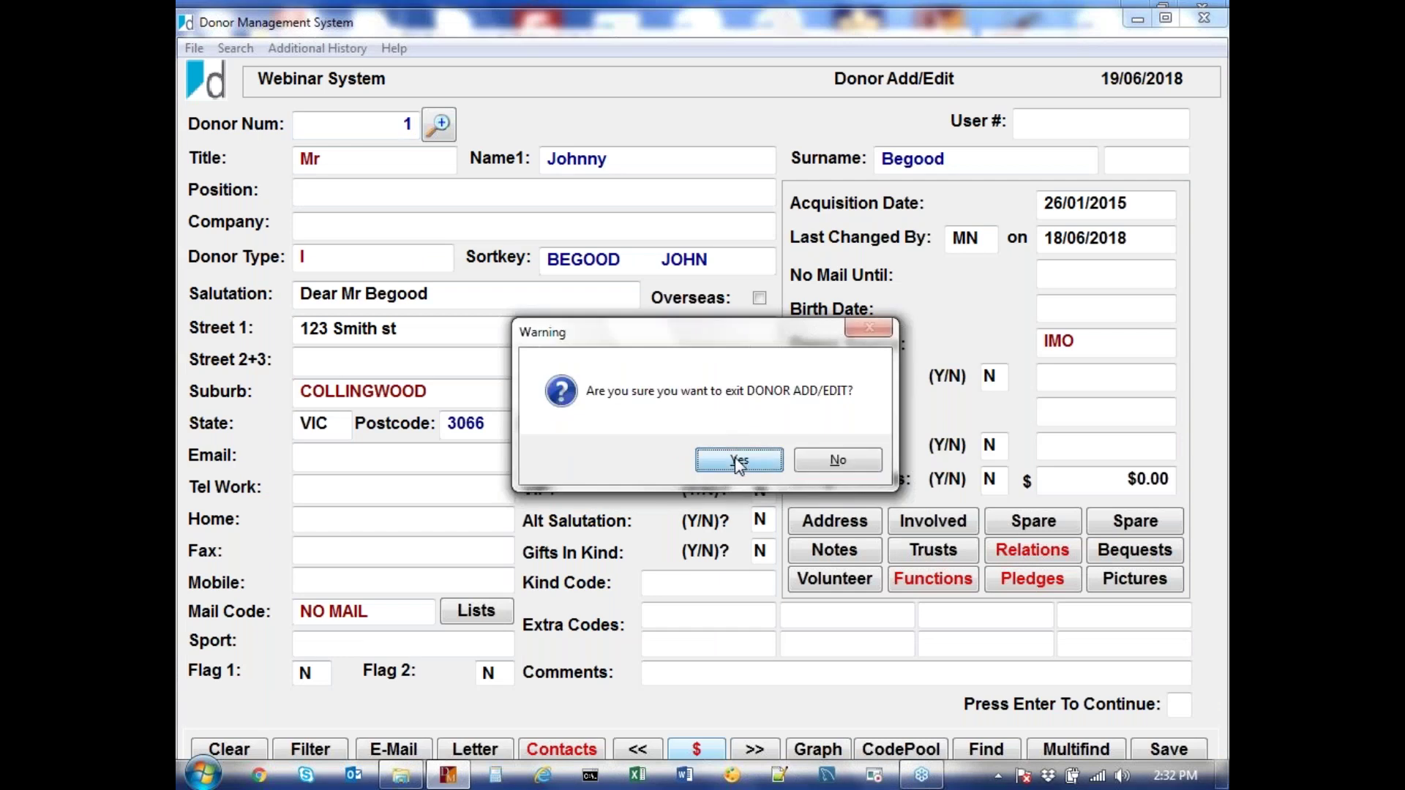
left_click(739, 461)
left_click(288, 128)
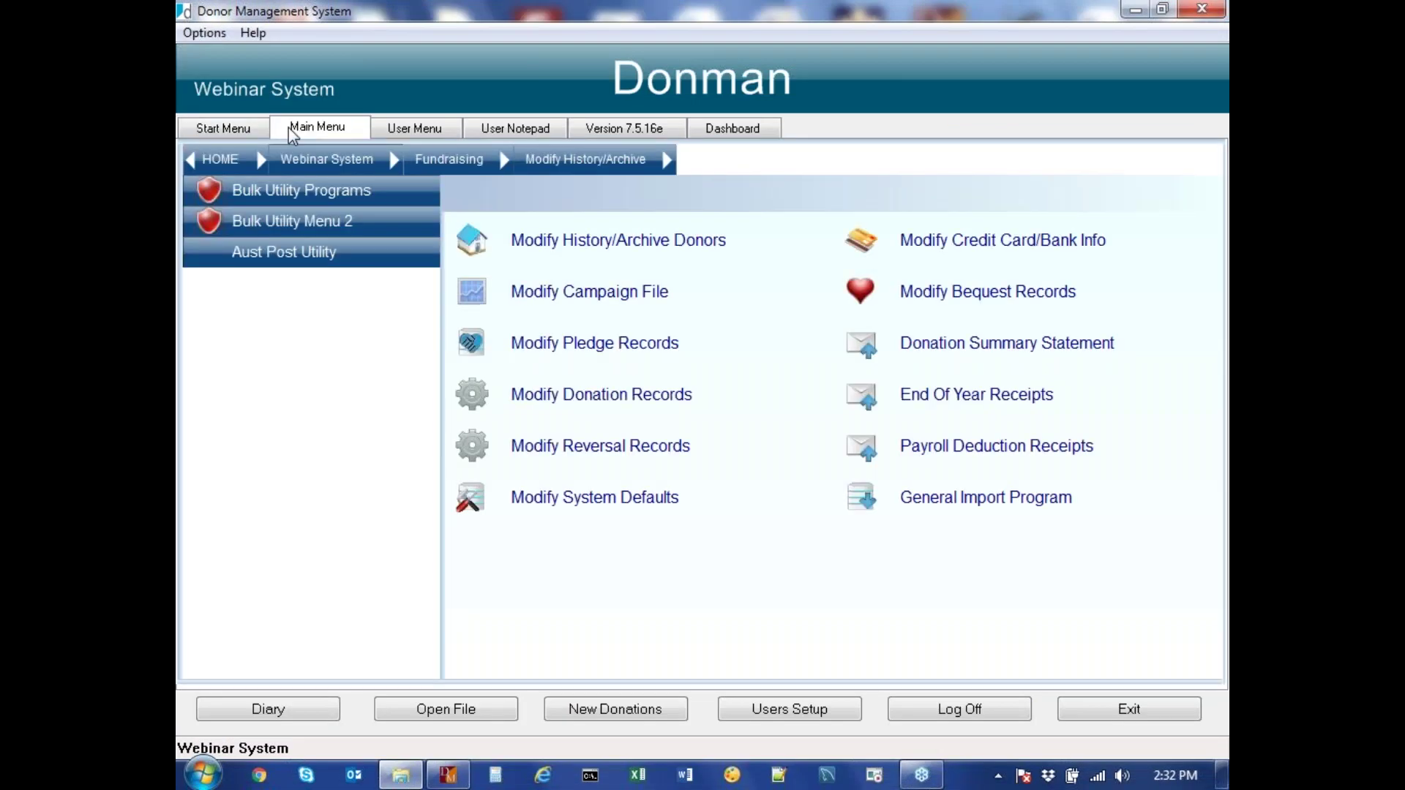
Start a live End Of Year Receipts run (test run N) for the GRANTS campaign from 01/07/2017
left_click(908, 395)
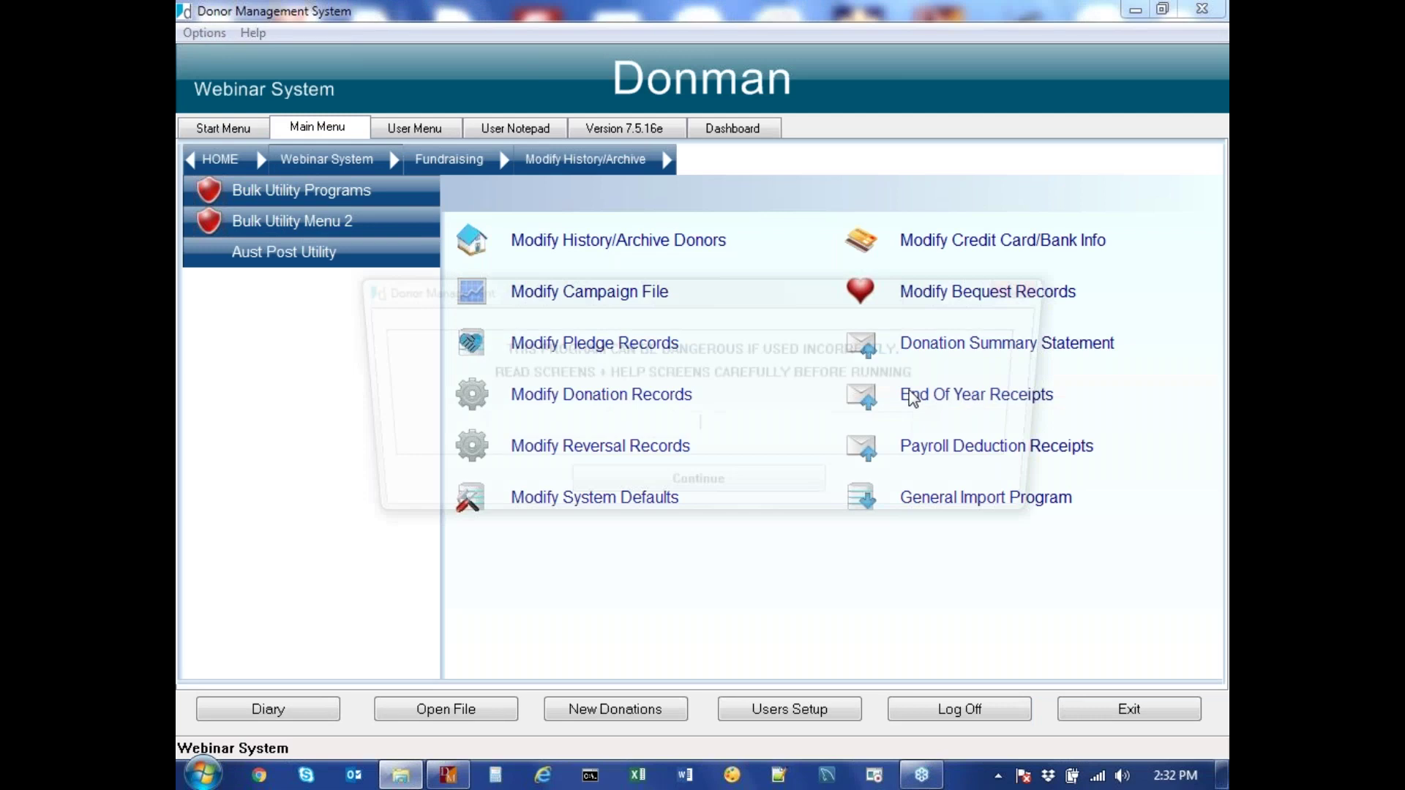
left_click(756, 489)
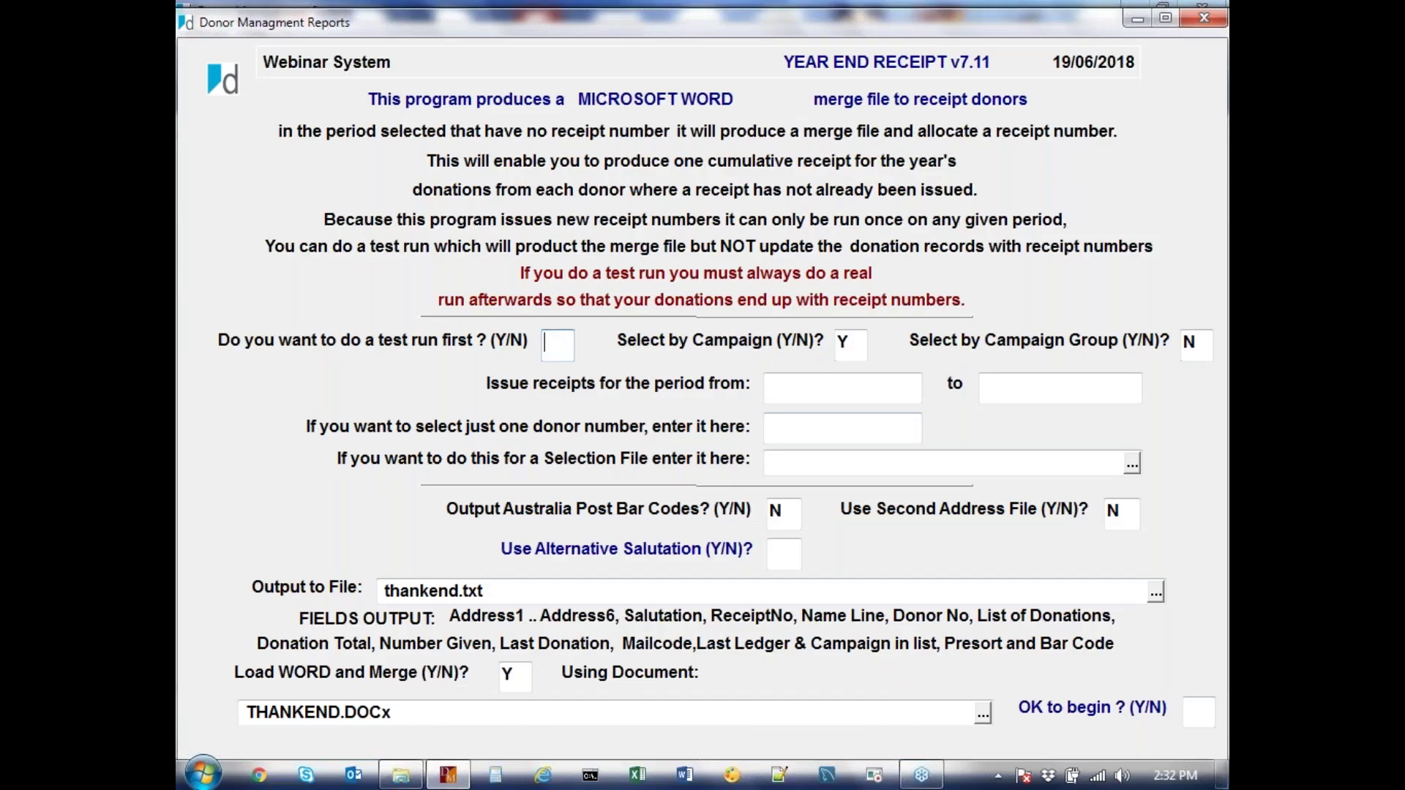
type("N")
key("Tab")
key("Return")
key("Return")
key("Return")
type("01/07/201")
type("717")
key("Return")
Set the end date to today, overwrite thankend.txt with default options, and confirm Y to begin
type("t")
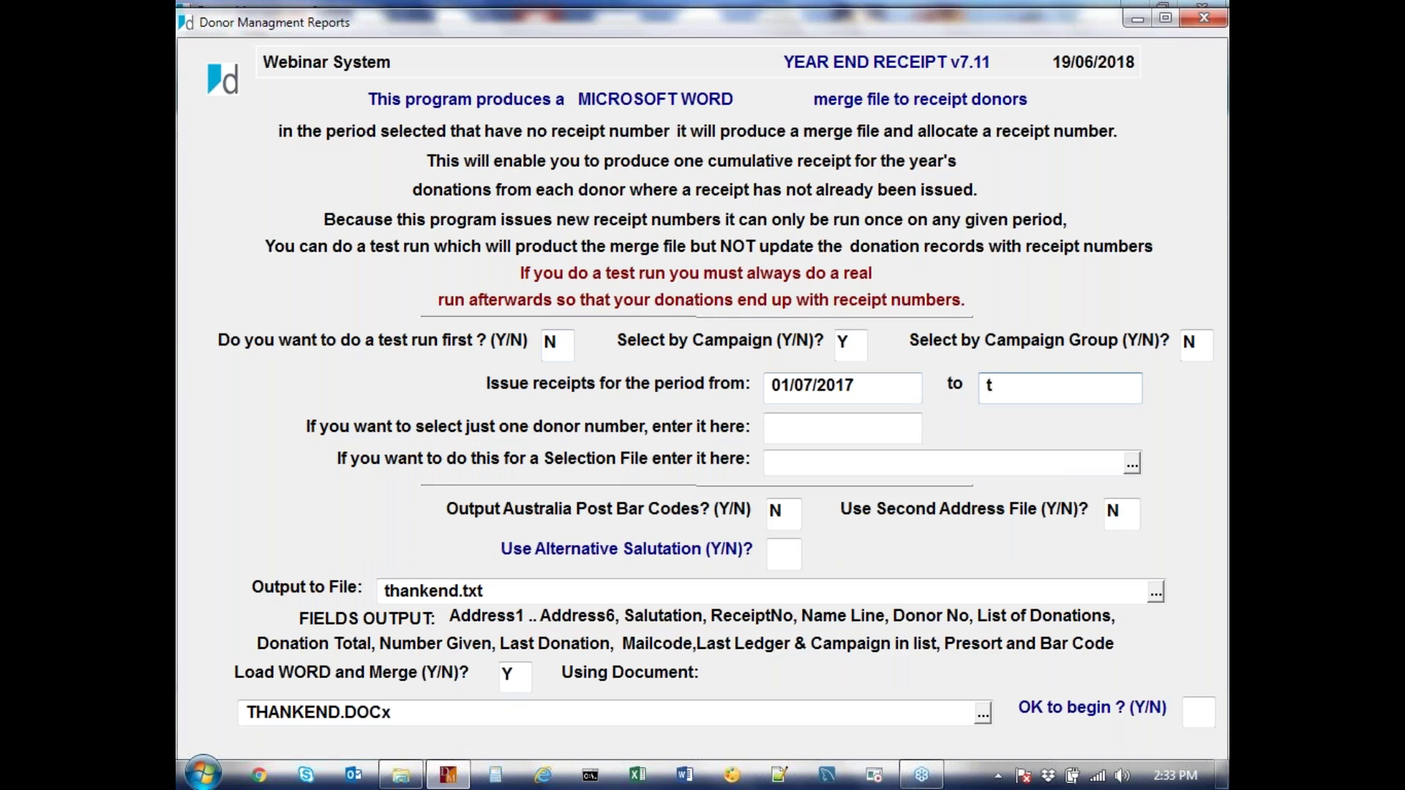
key("Return")
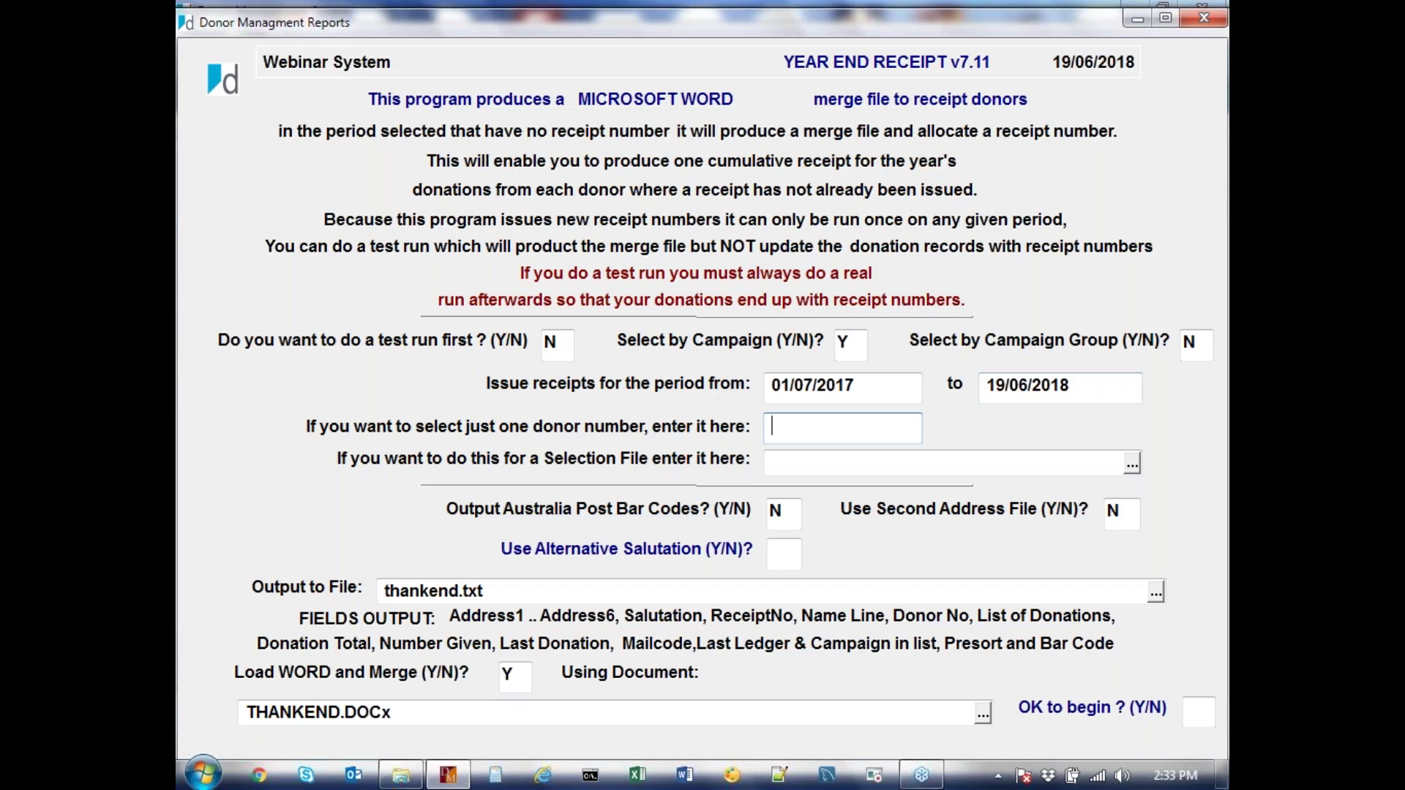
key("Return")
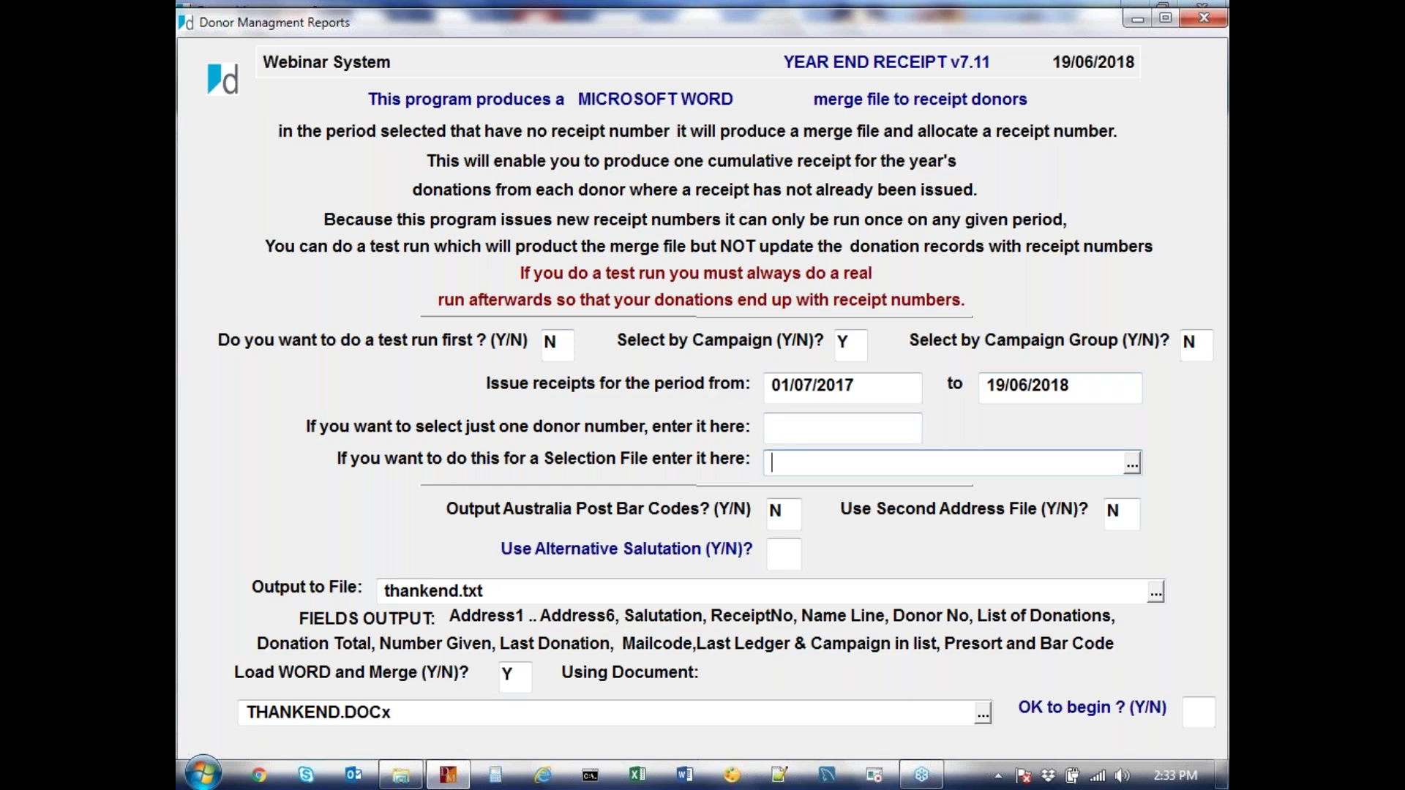
key("Return")
key("Return")
key("Return")
key("Return")
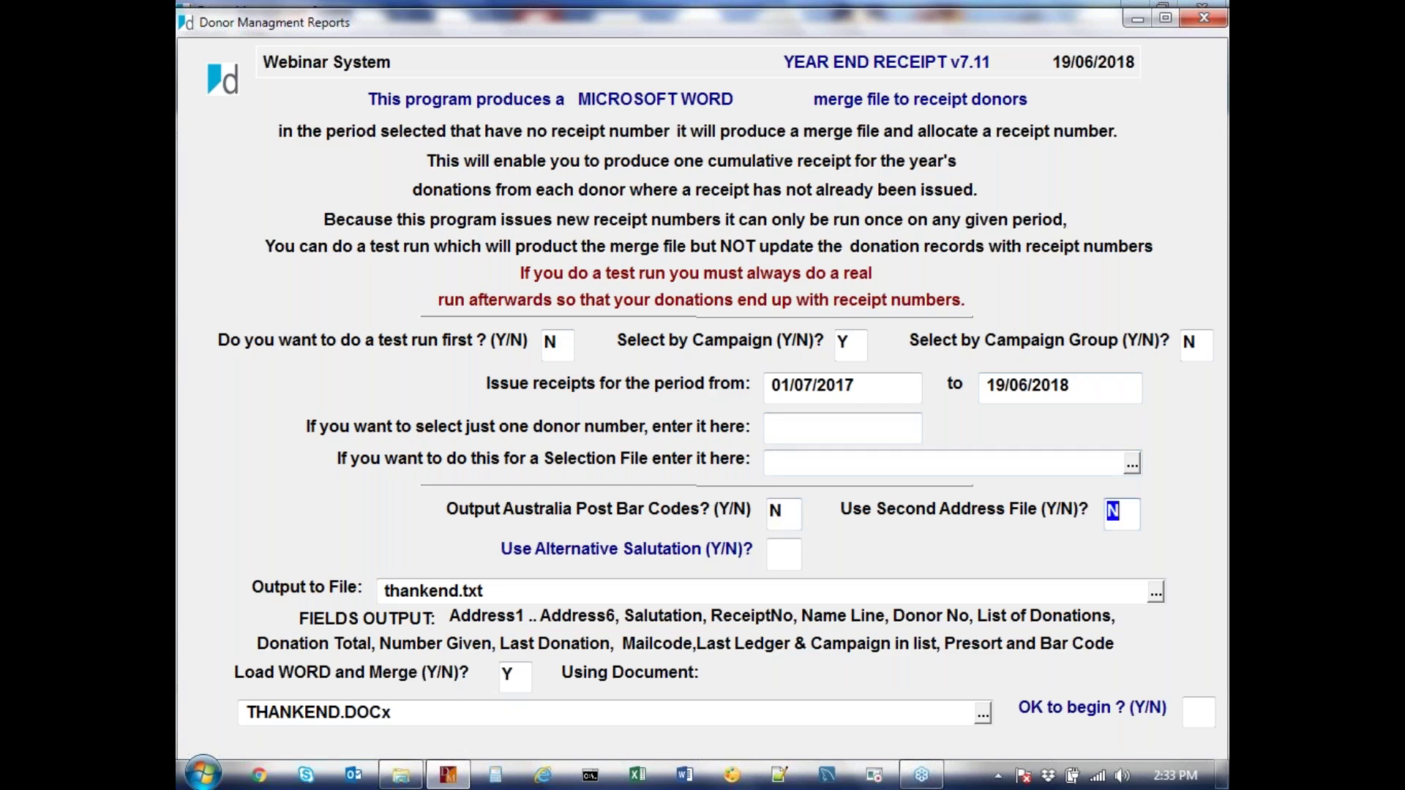
key("Return")
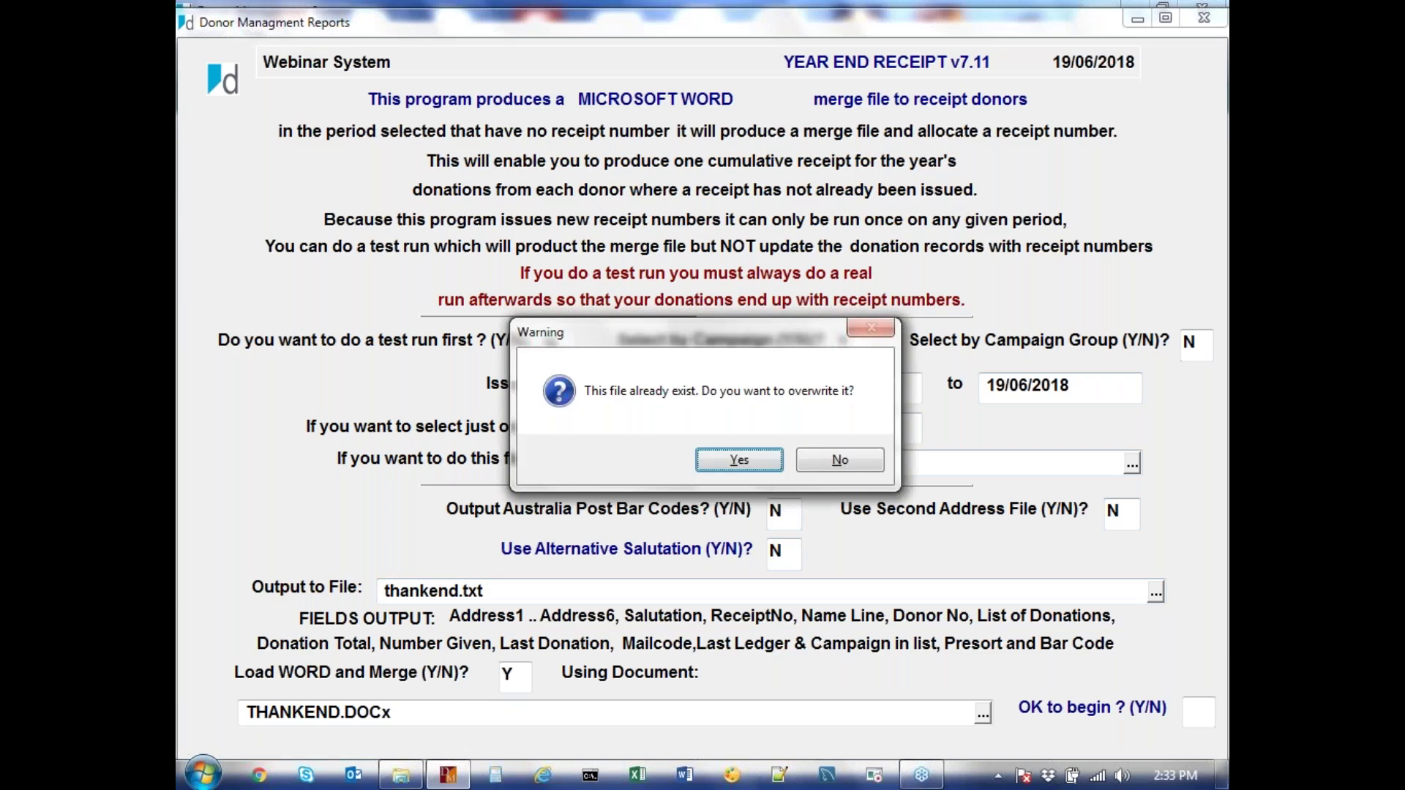
key("Return")
key("Return")
key("Return")
type("Y")
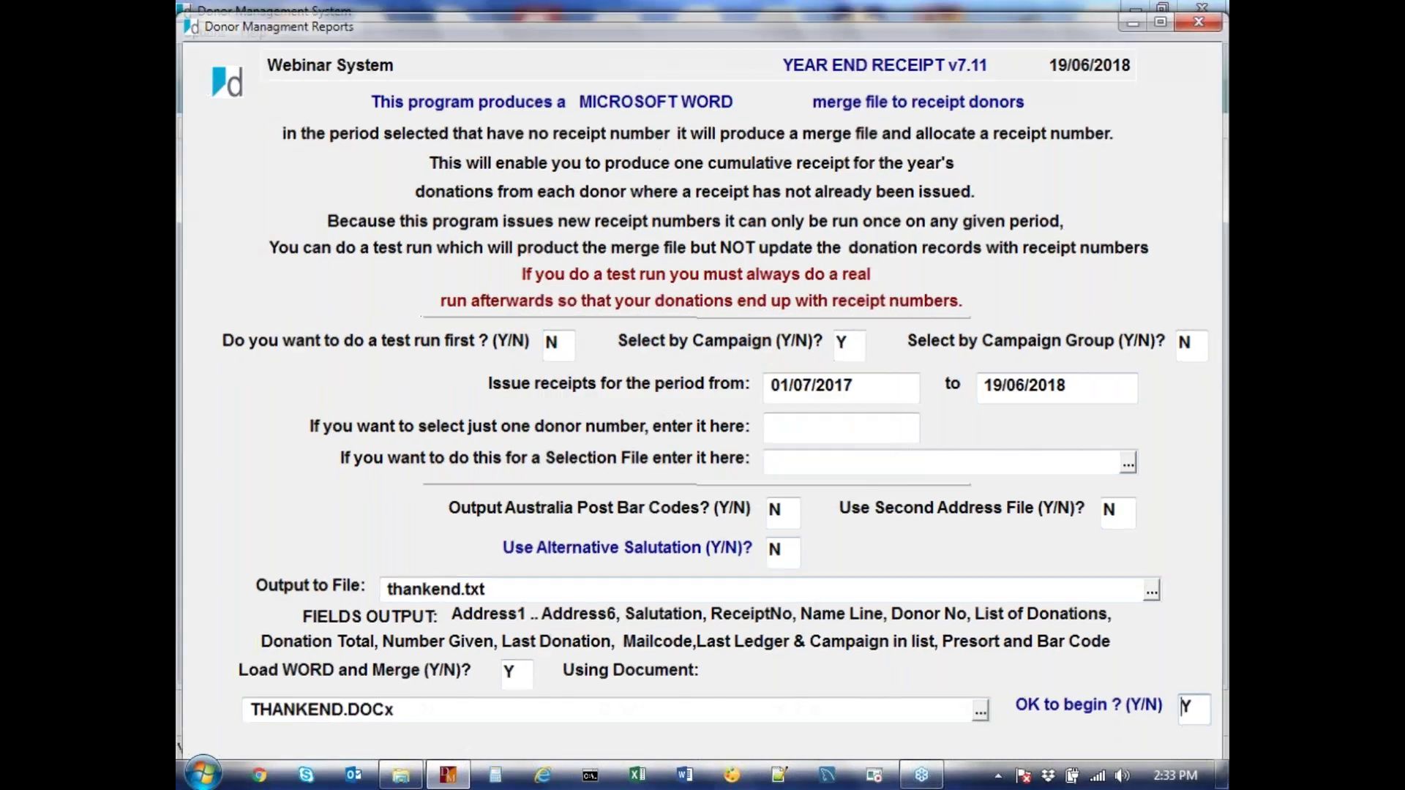
key("Return")
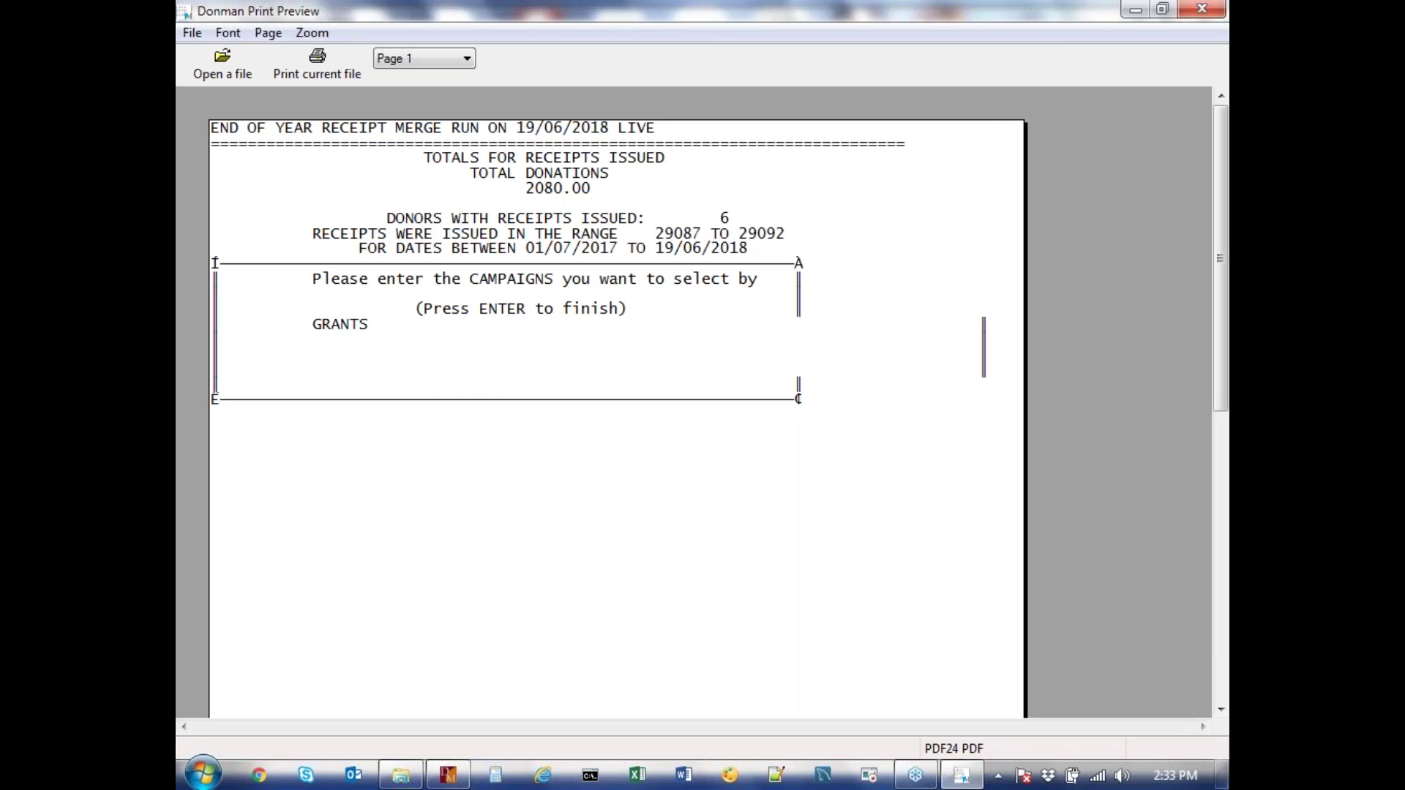
Dismiss the six-receipt summary (29087 to 29092) with Esc so Word starts the merge
key("Escape")
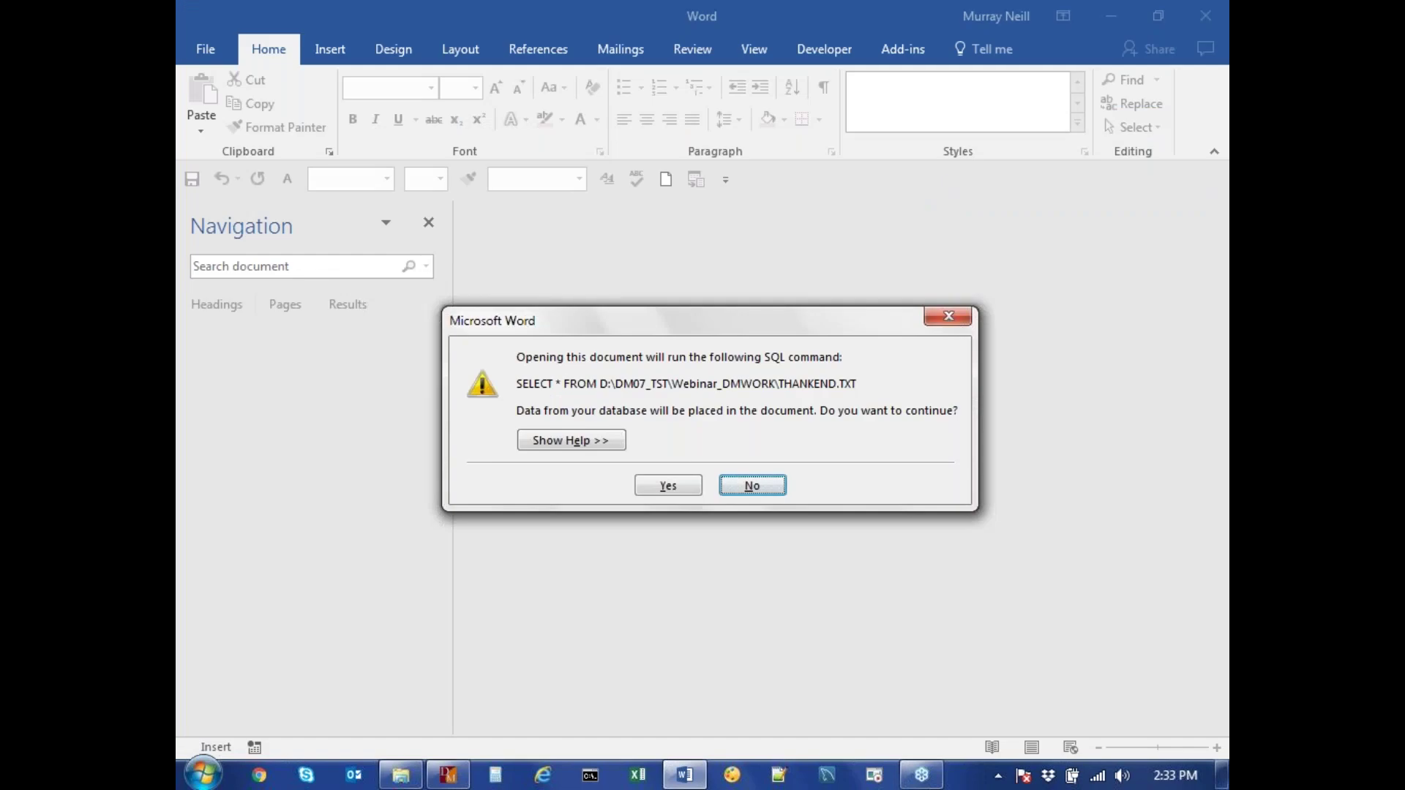
Accept the THANKEND.TXT data query and merge all records into individual editable letters
left_click(668, 486)
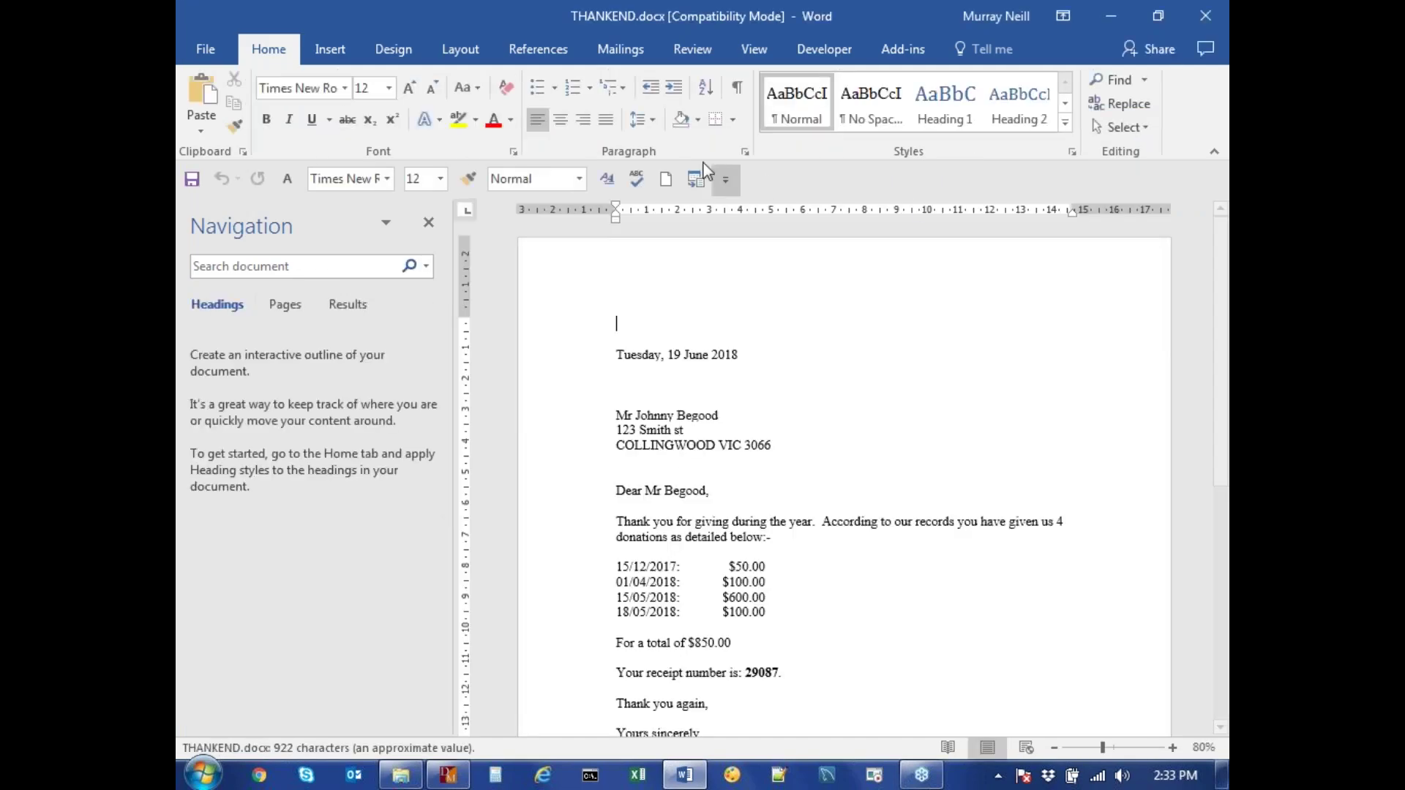
left_click(608, 46)
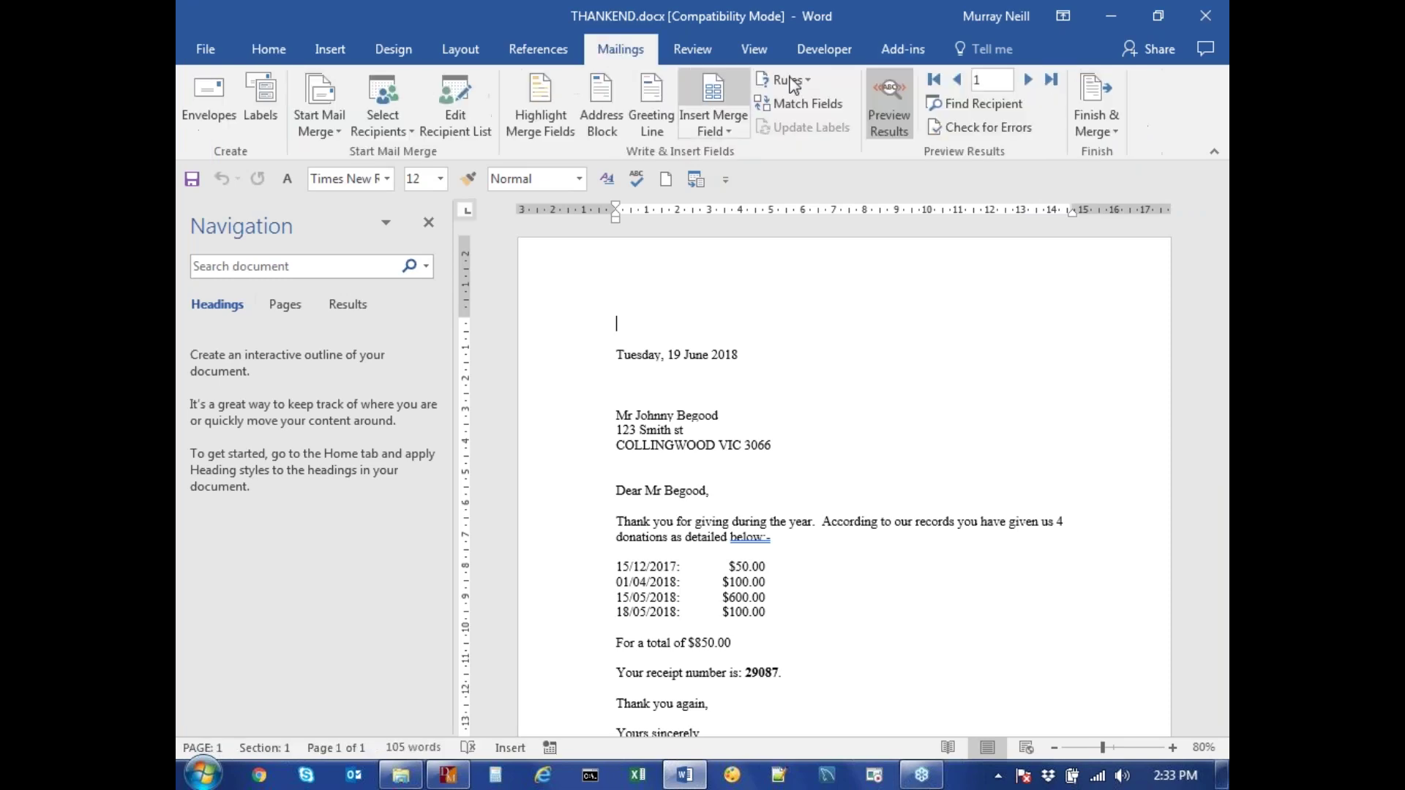
left_click(1103, 100)
left_click(1087, 155)
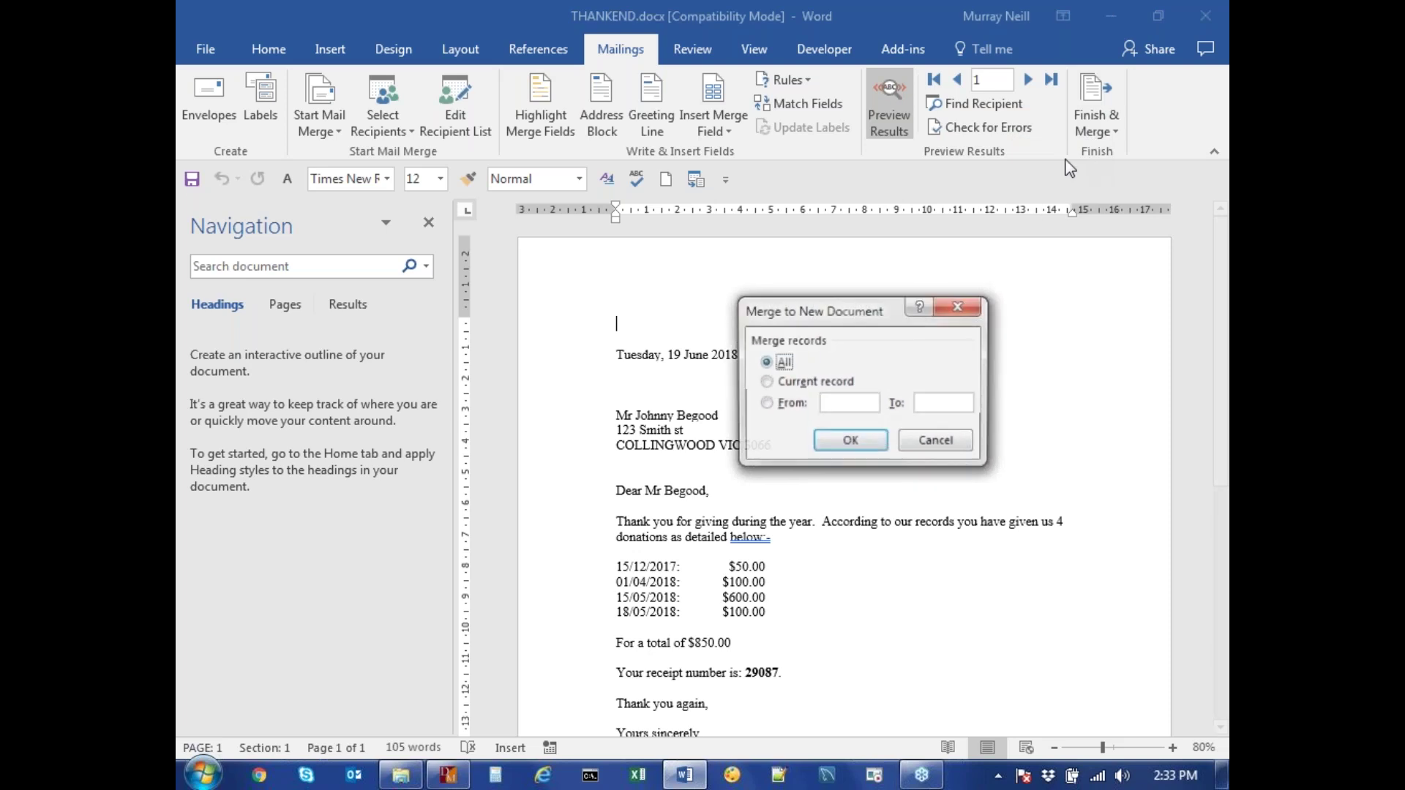
left_click(854, 442)
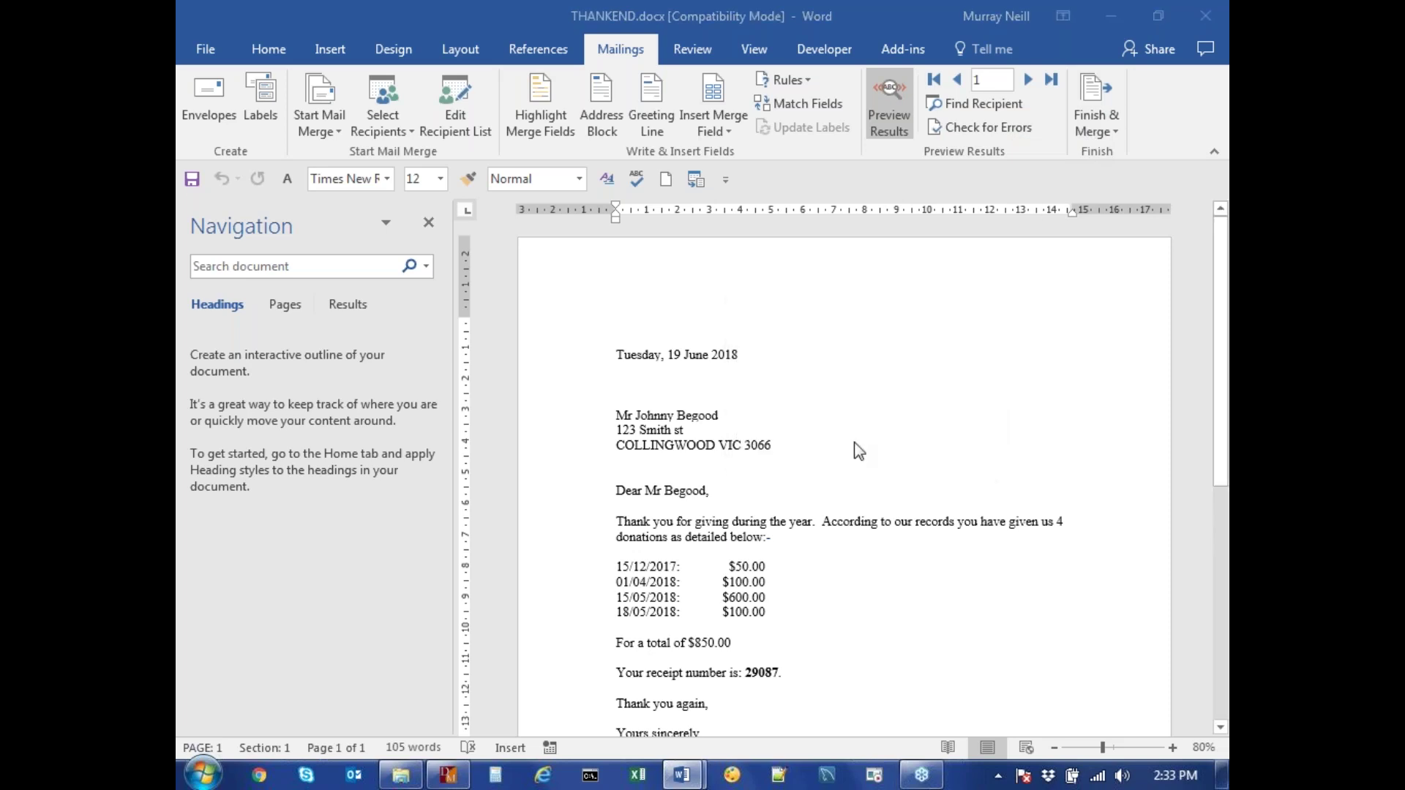
Scroll through the six merged receipt letters, then switch back to Donman
scroll(849, 435, "down", 2)
scroll(849, 435, "down", 8)
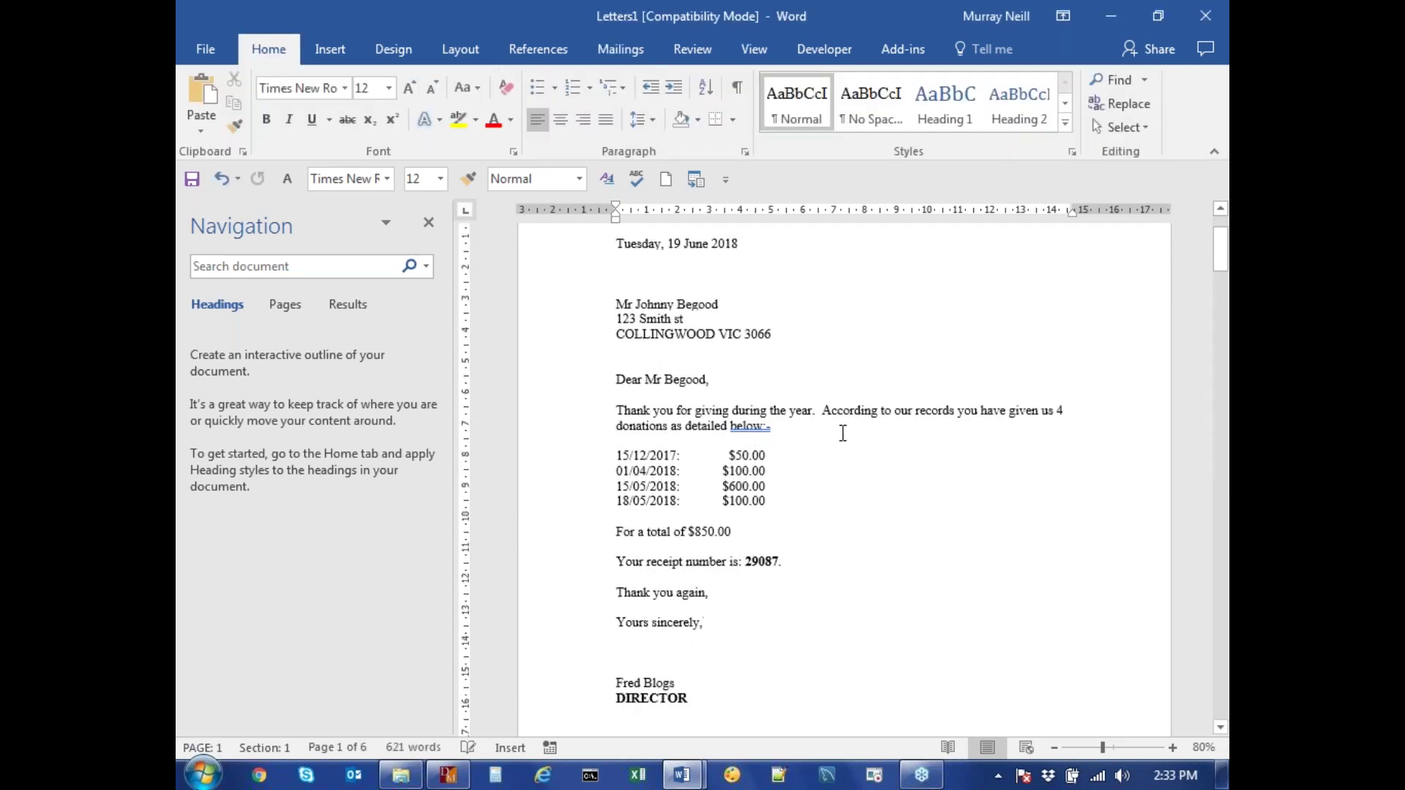
scroll(843, 434, "down", 12)
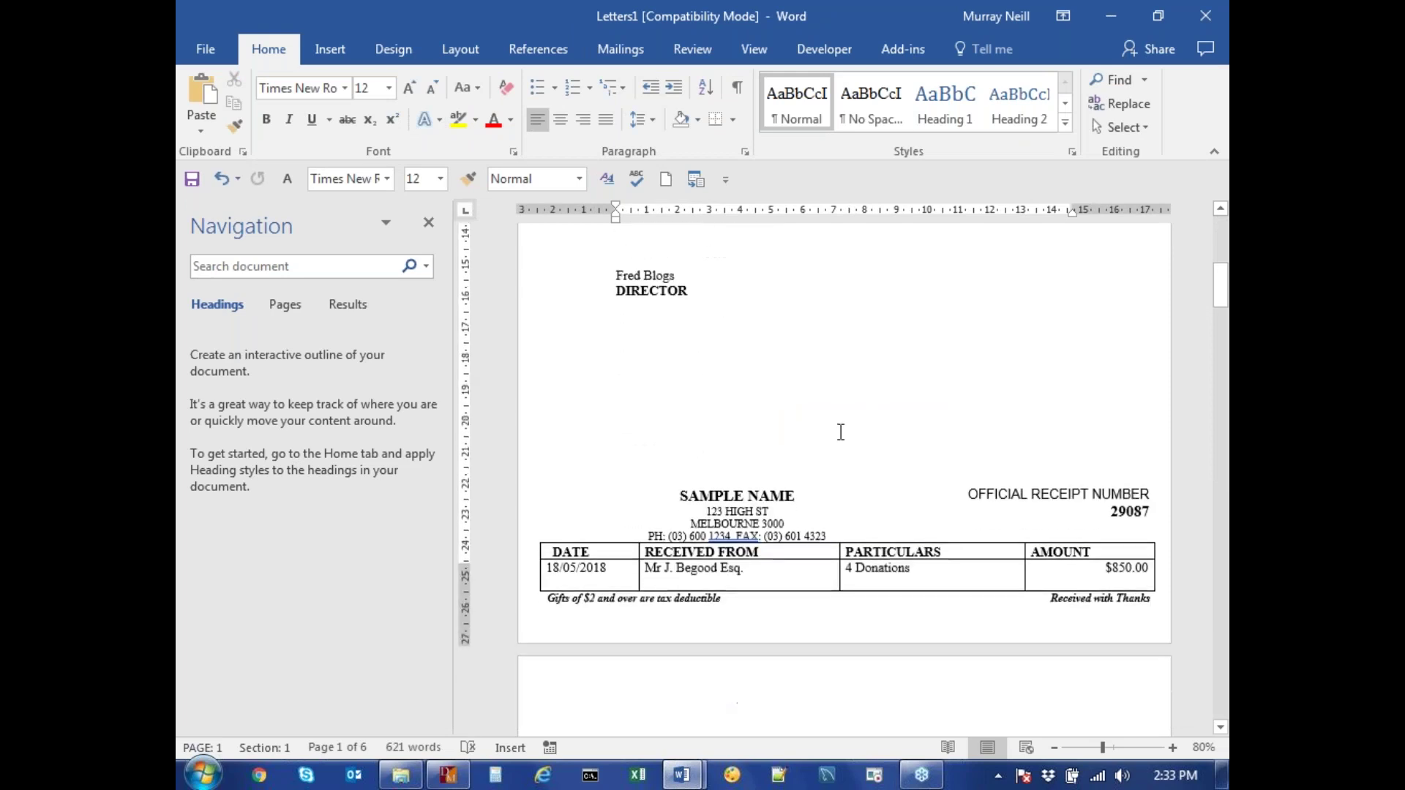
scroll(837, 423, "down", 20)
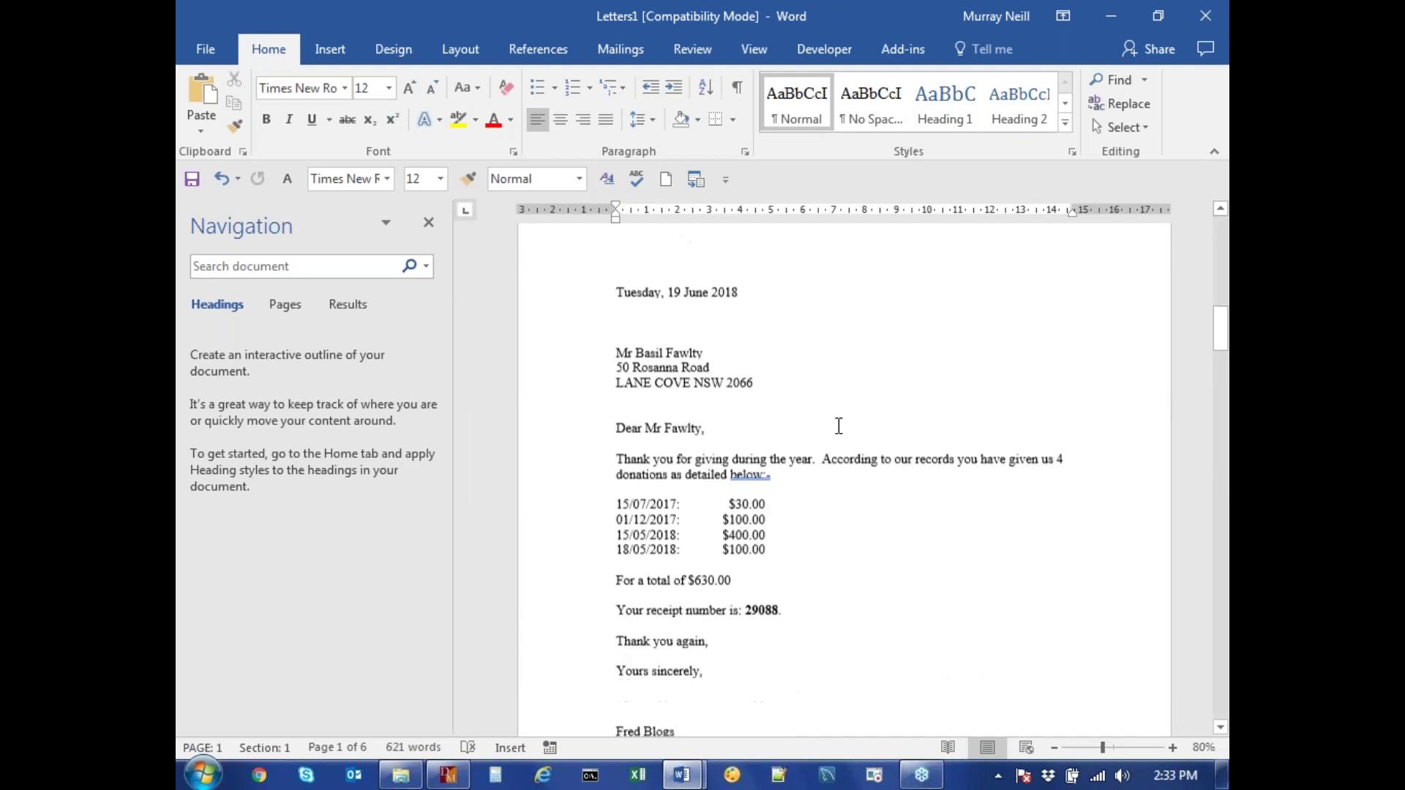
scroll(833, 423, "down", 20)
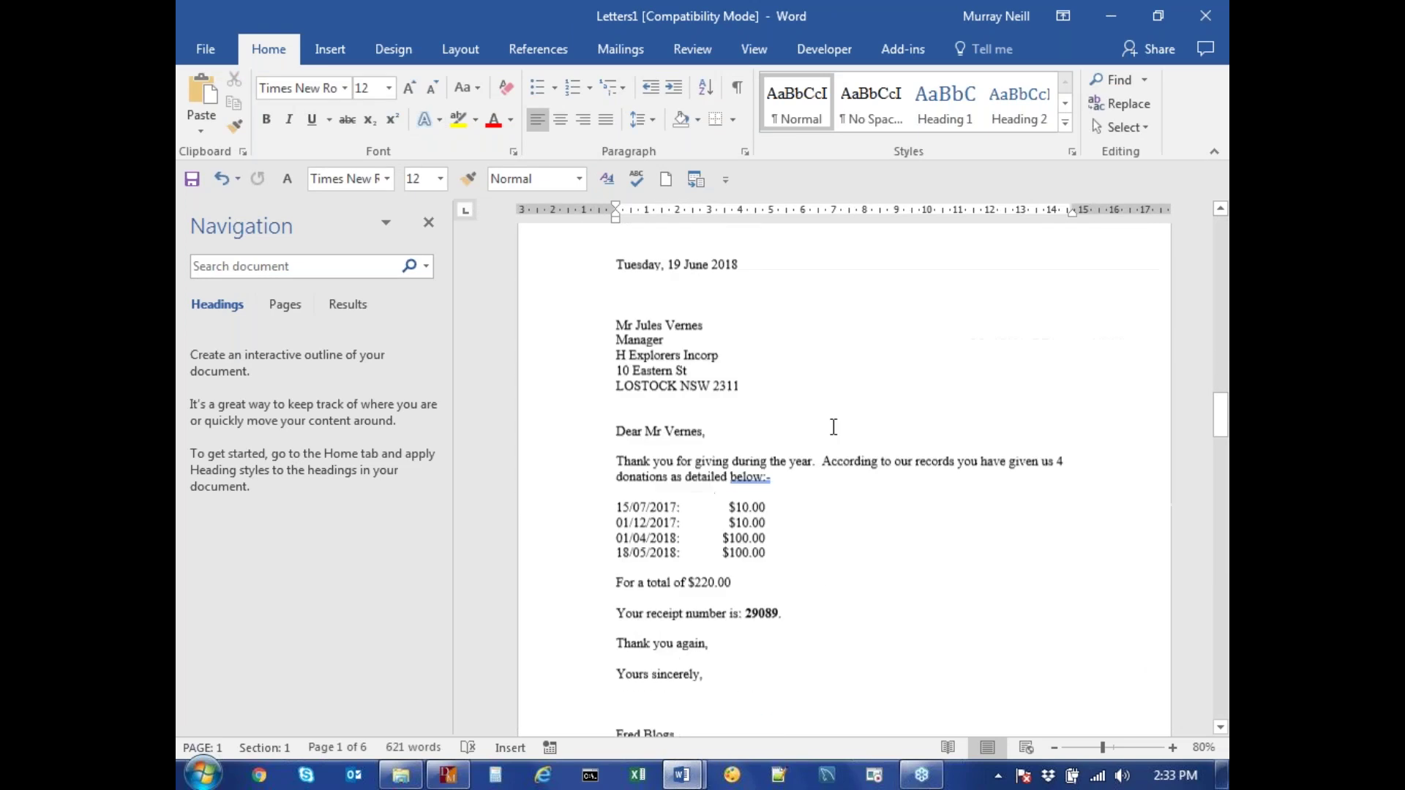
scroll(835, 422, "down", 20)
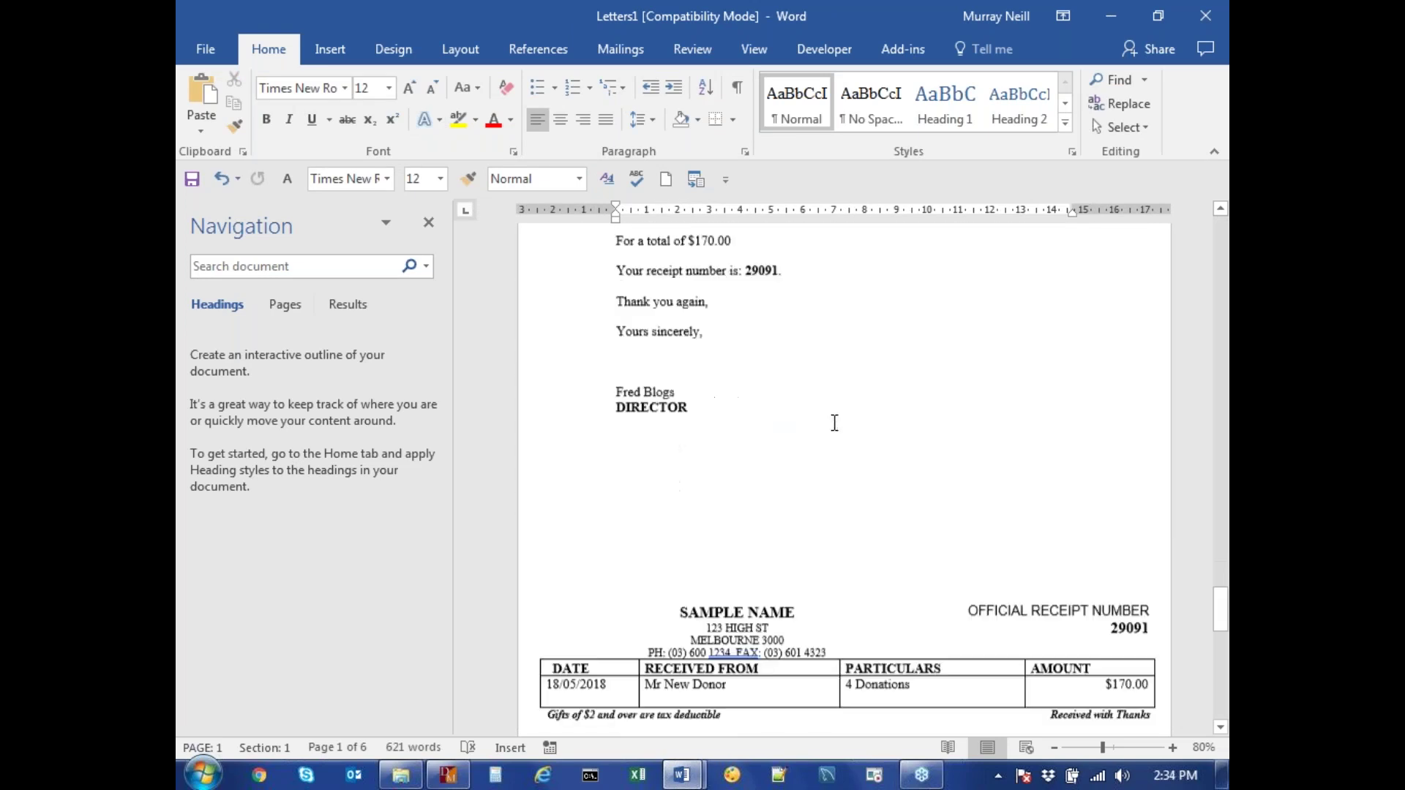
left_click(451, 780)
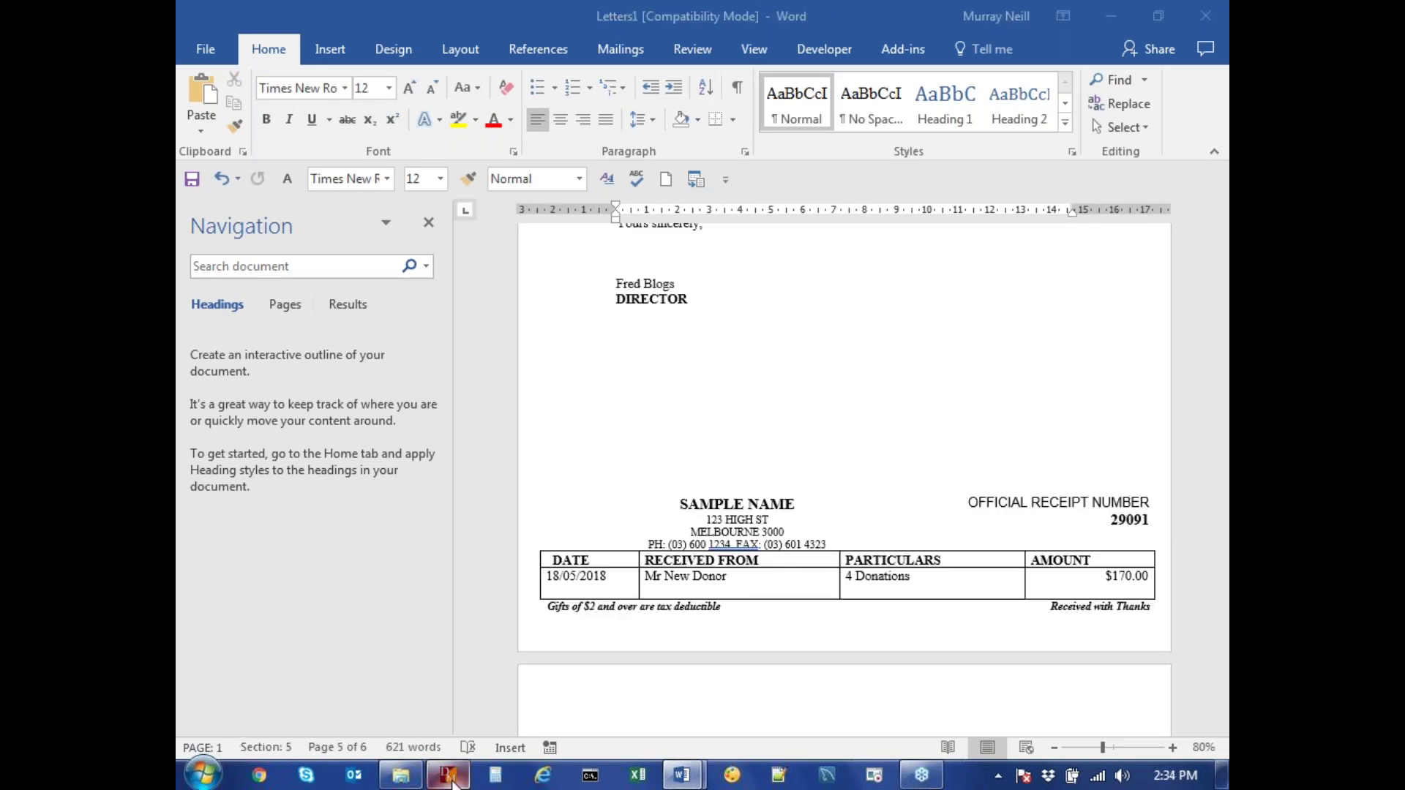
View donor 1's transaction history showing receipt 29087, then return to the Letters1 document in Word
left_click(223, 129)
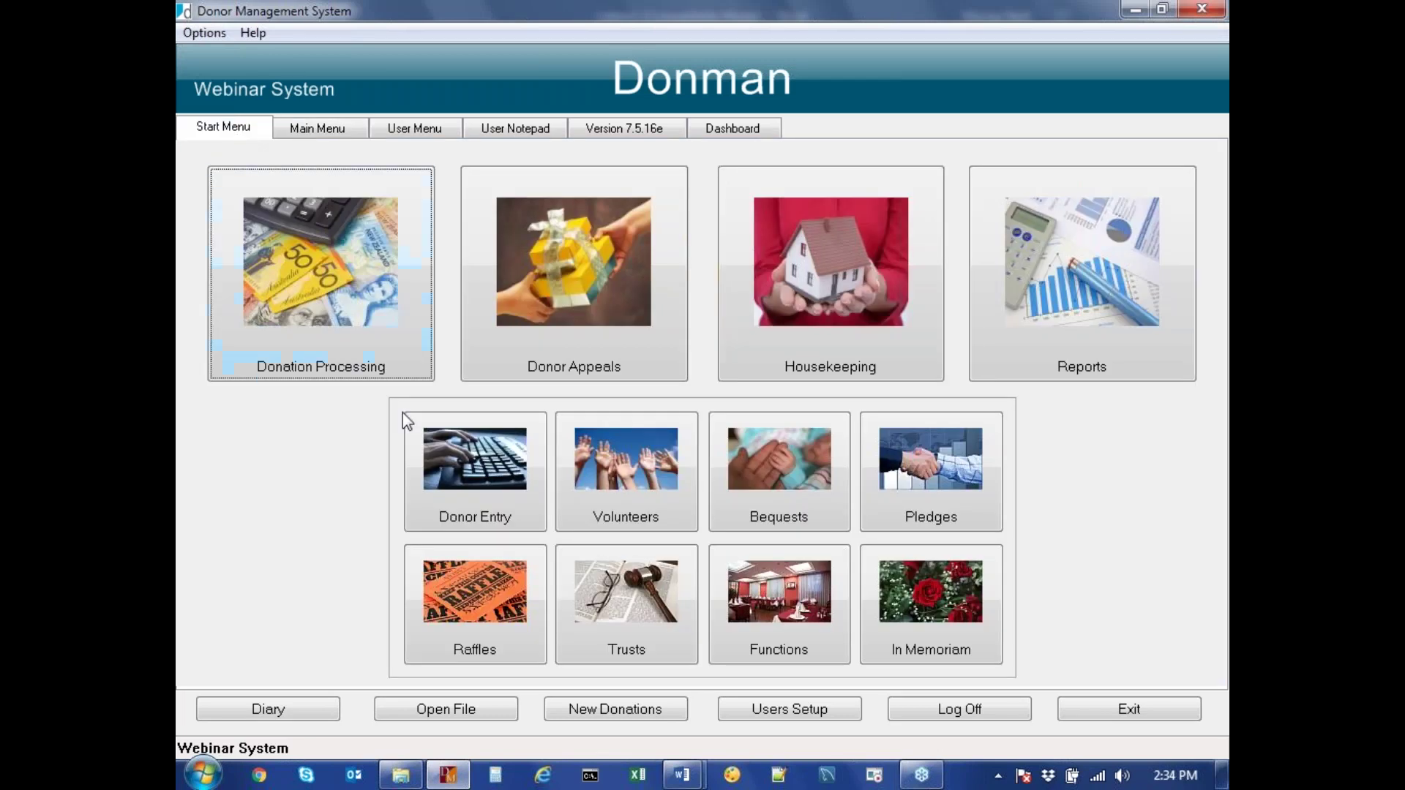
left_click(479, 472)
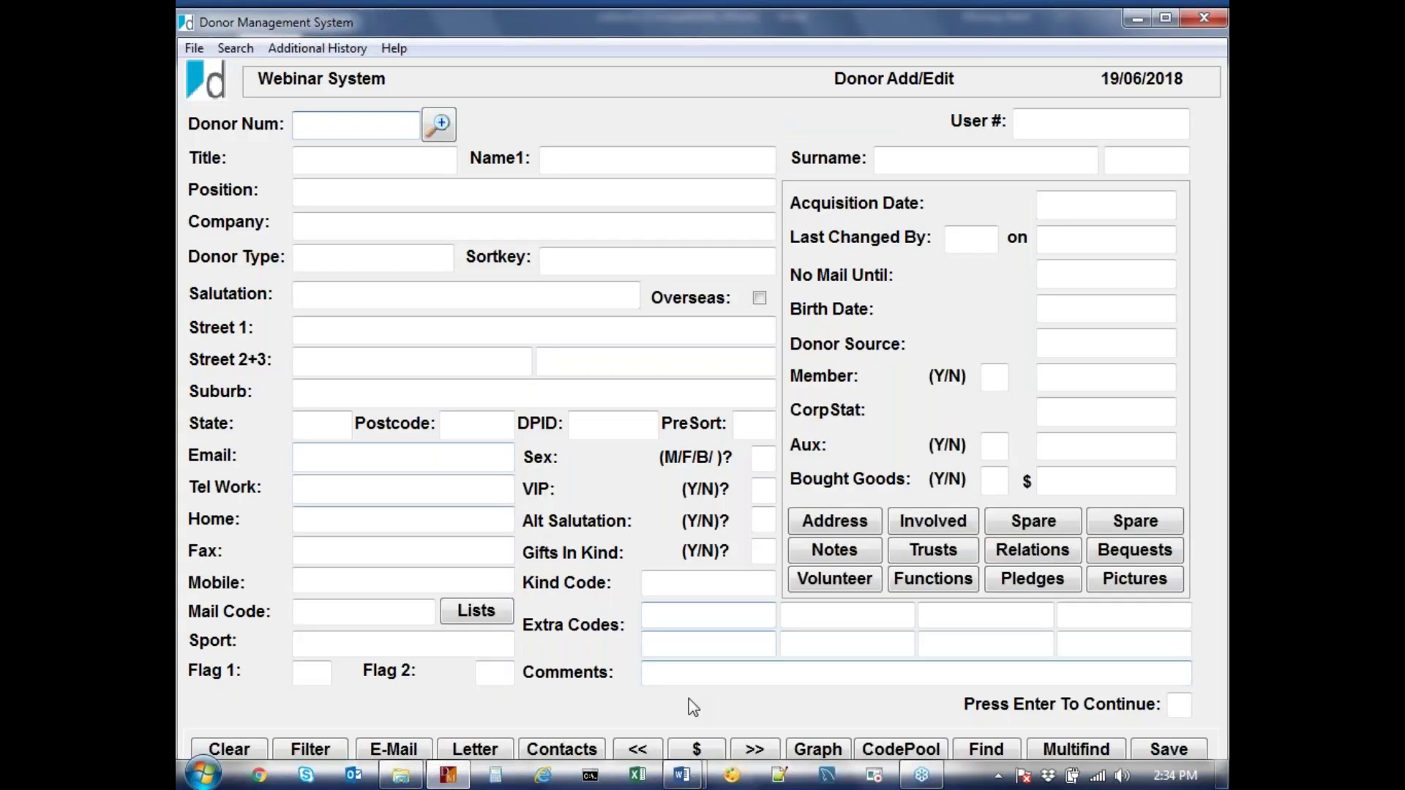
left_click(757, 748)
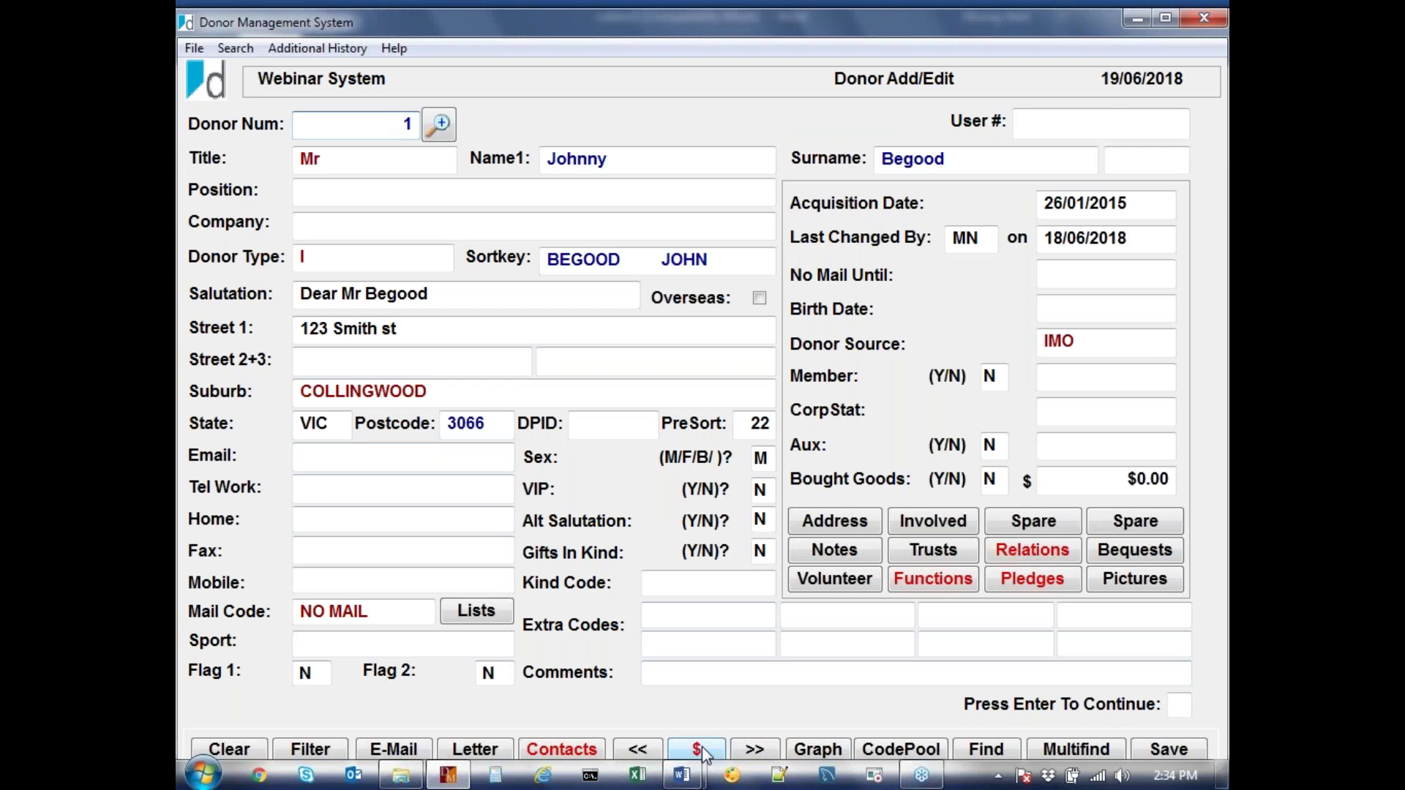
left_click(699, 749)
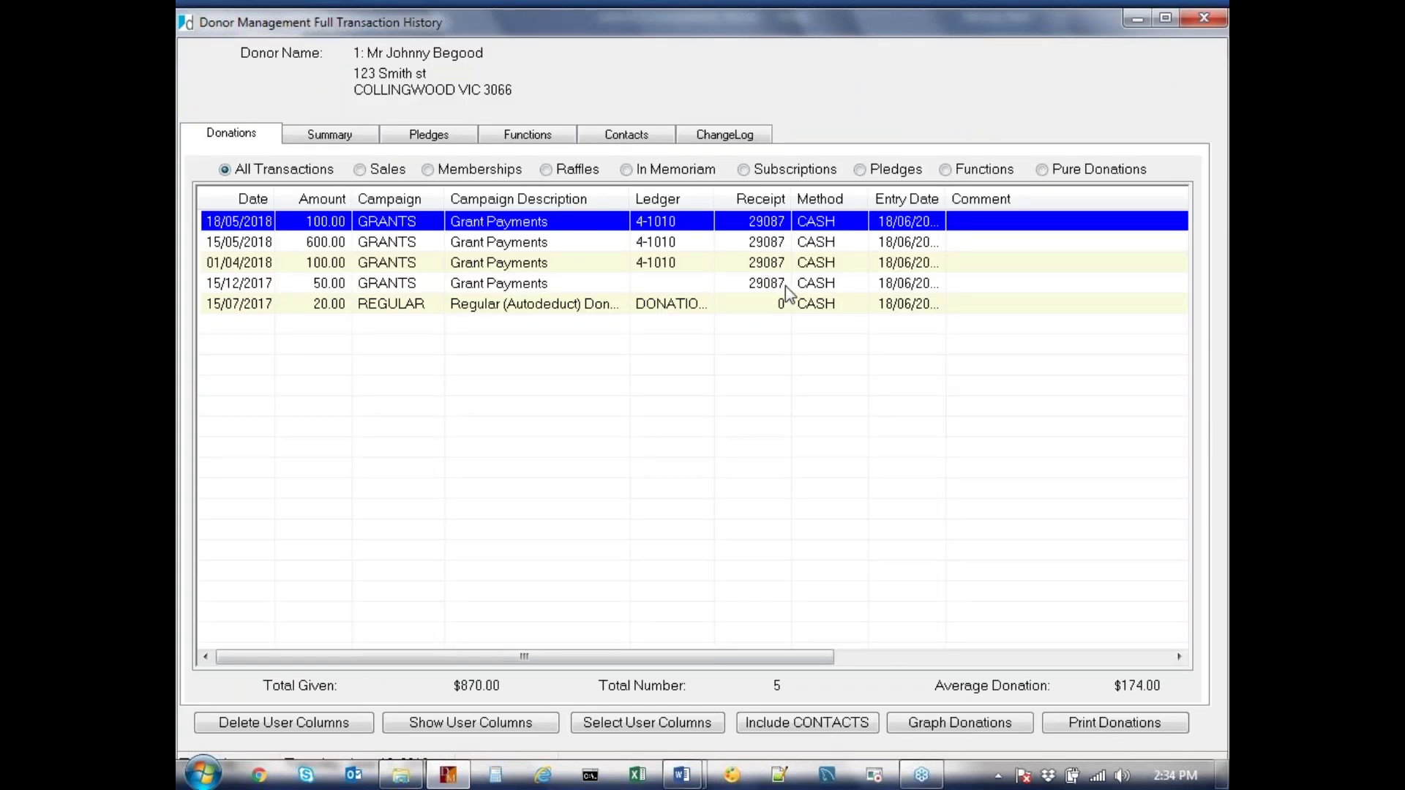
left_click(684, 778)
left_click(788, 664)
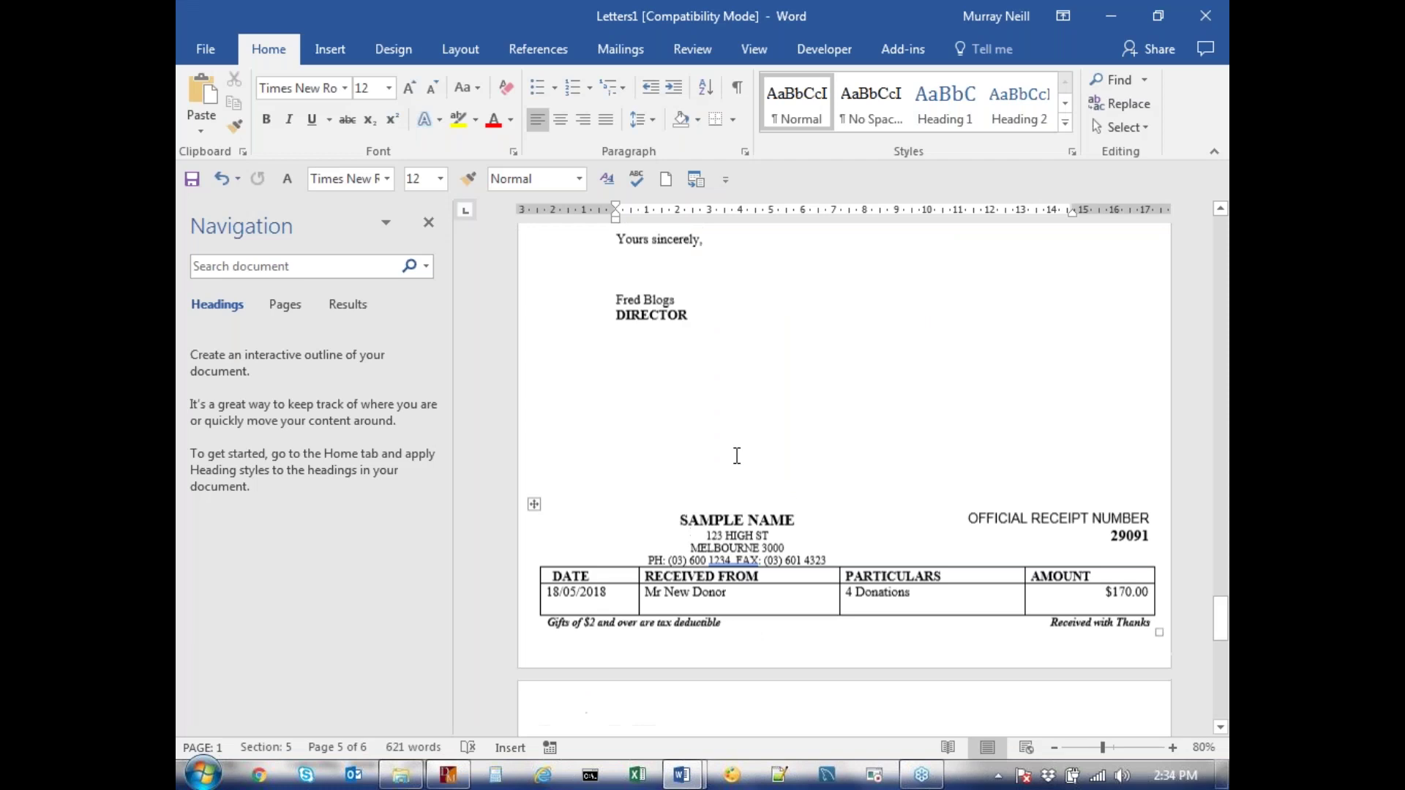
scroll(747, 459, "down", 5)
key("ctrl+Home")
scroll(761, 506, "down", 3)
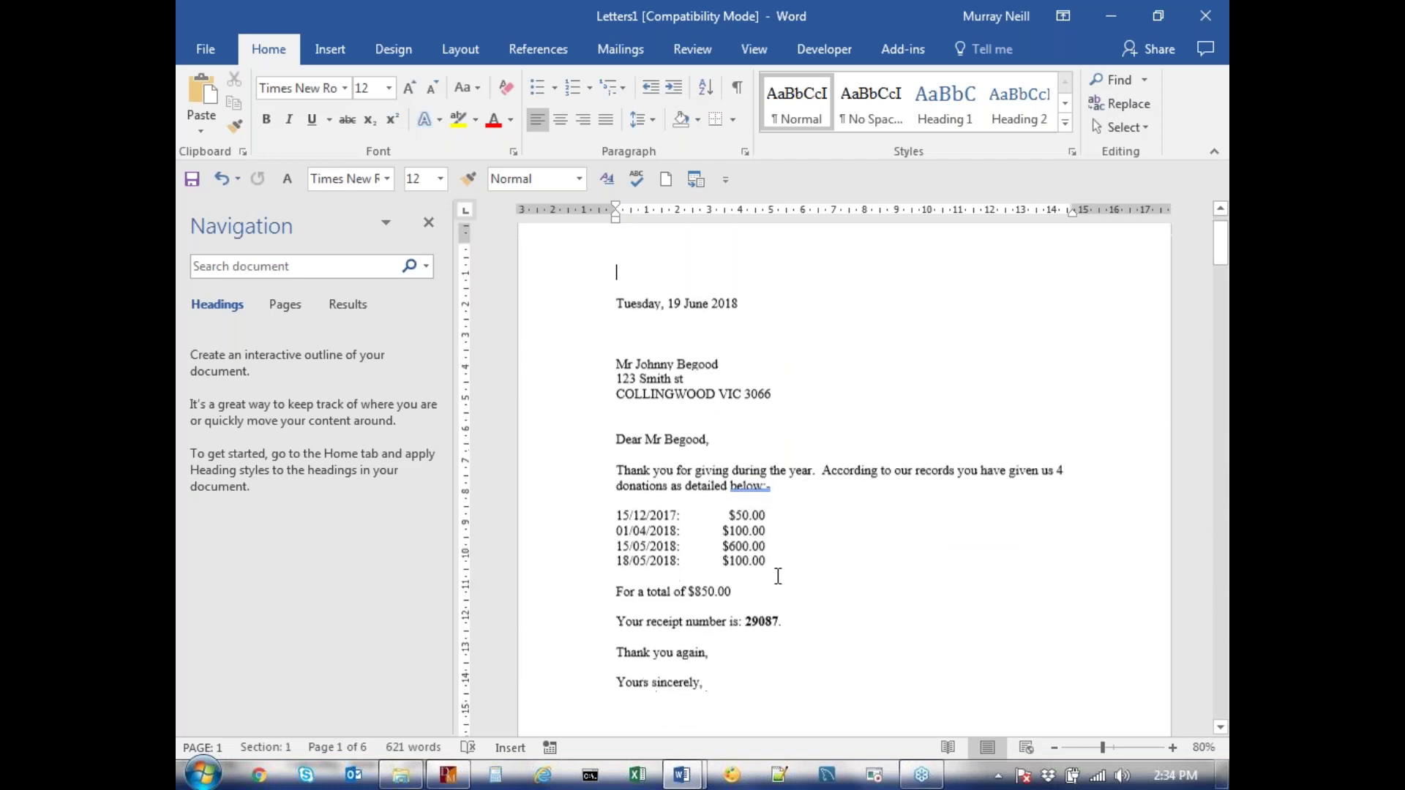
scroll(838, 514, "down", 5)
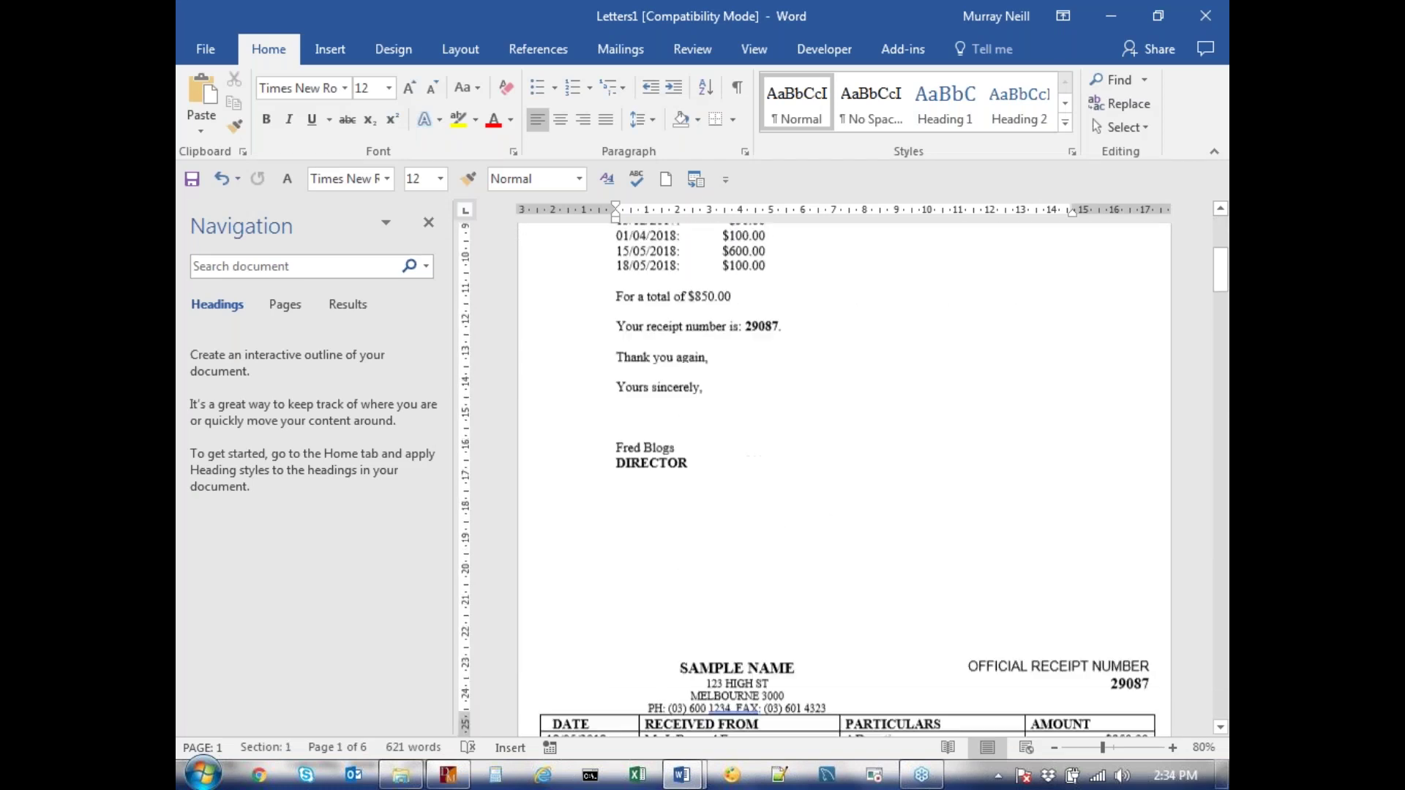
scroll(846, 537, "down", 2)
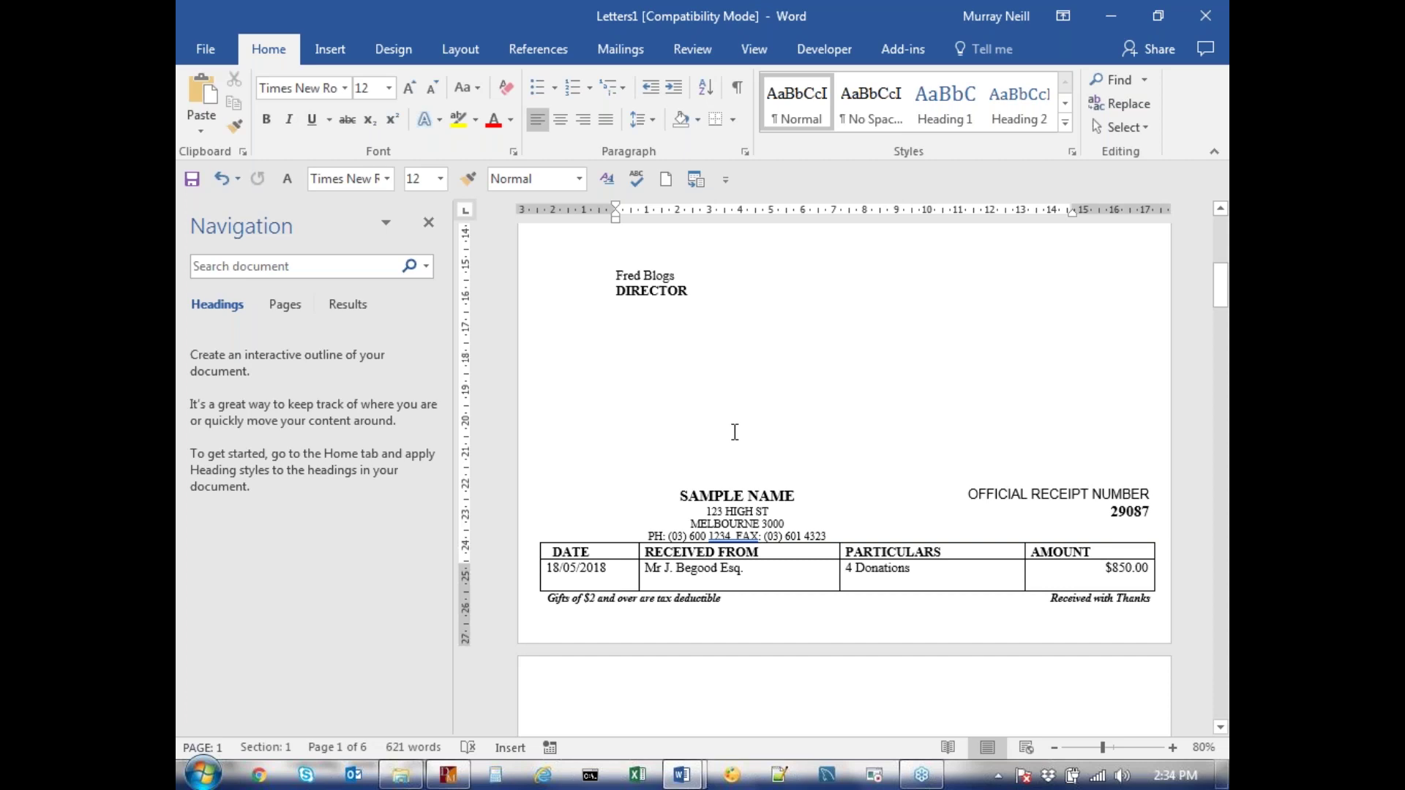
scroll(735, 432, "up", 10)
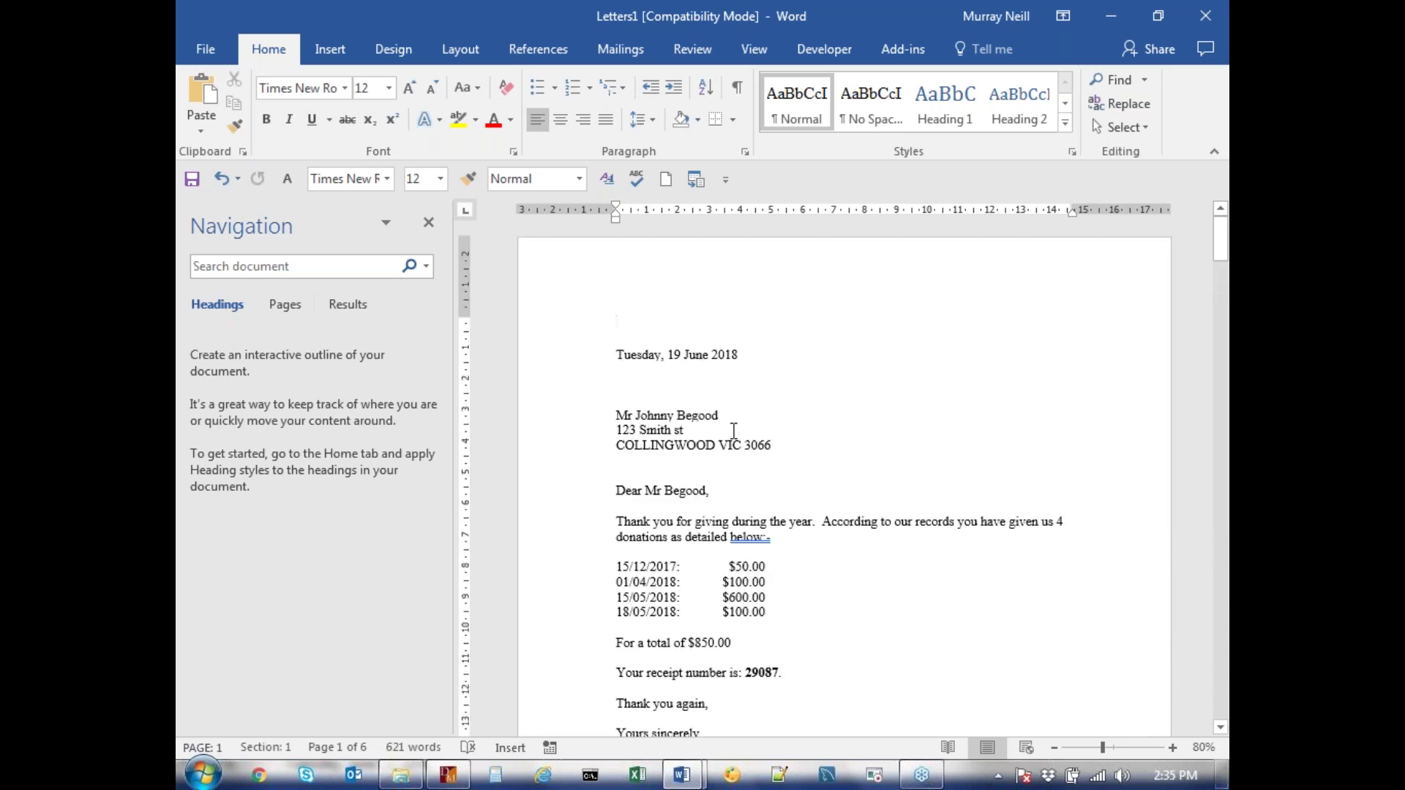
left_click(205, 49)
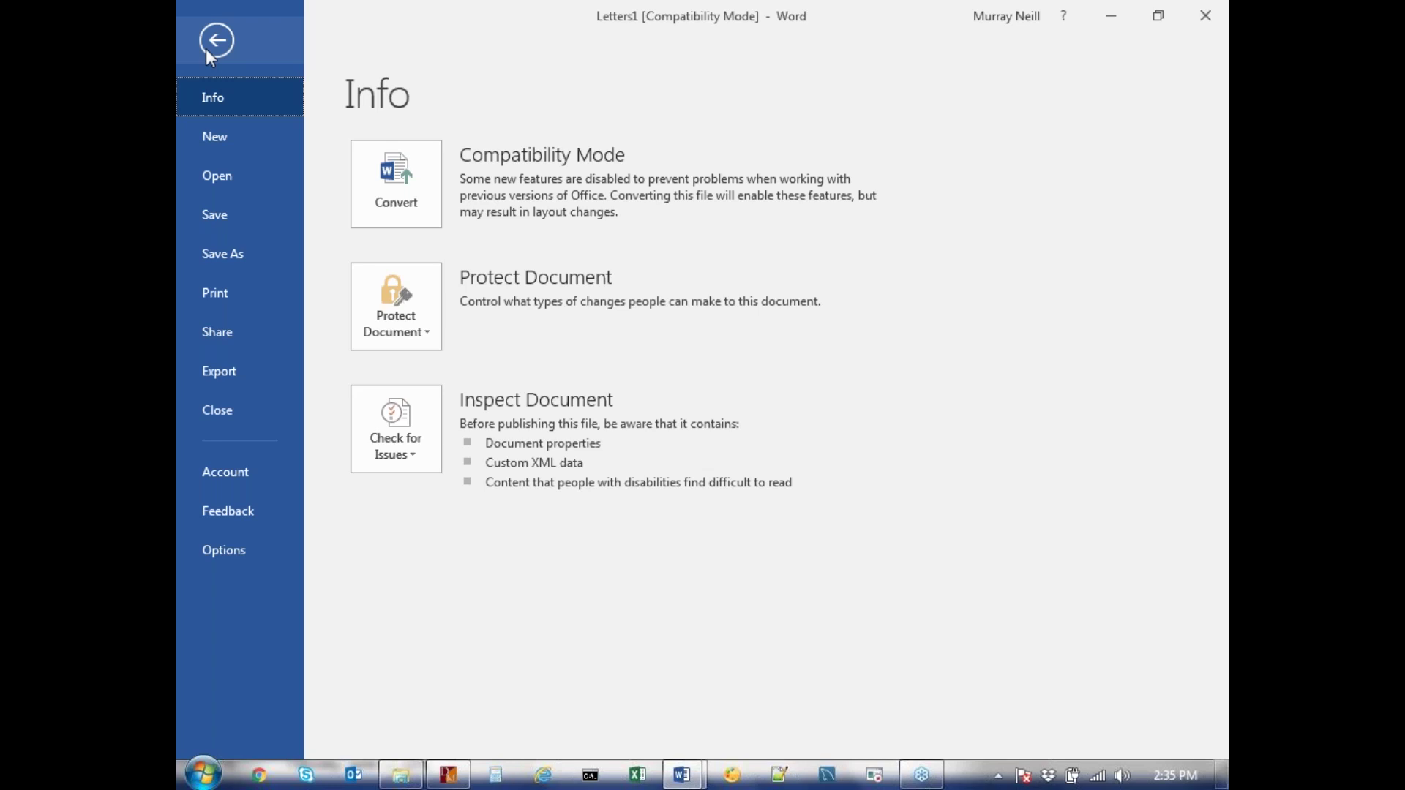
left_click(208, 53)
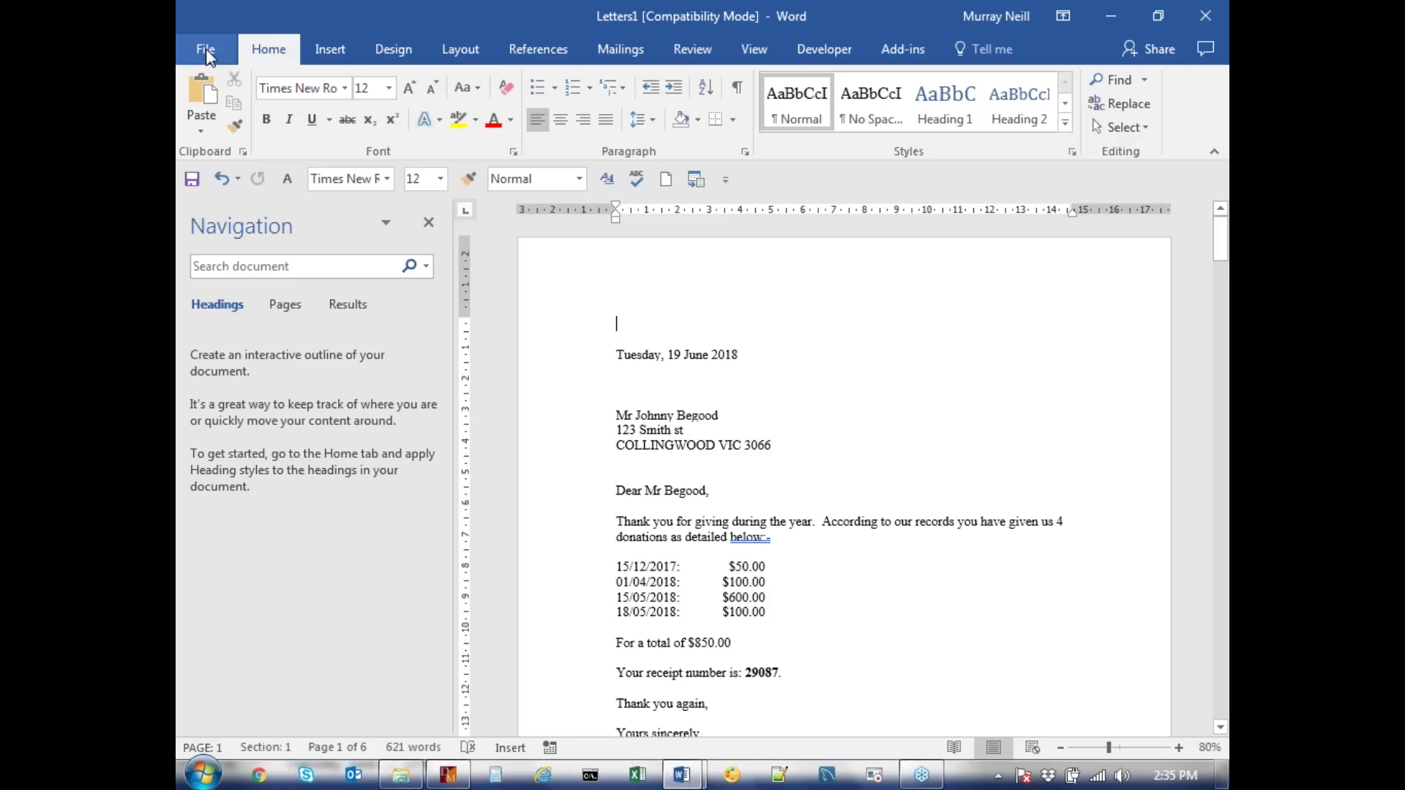